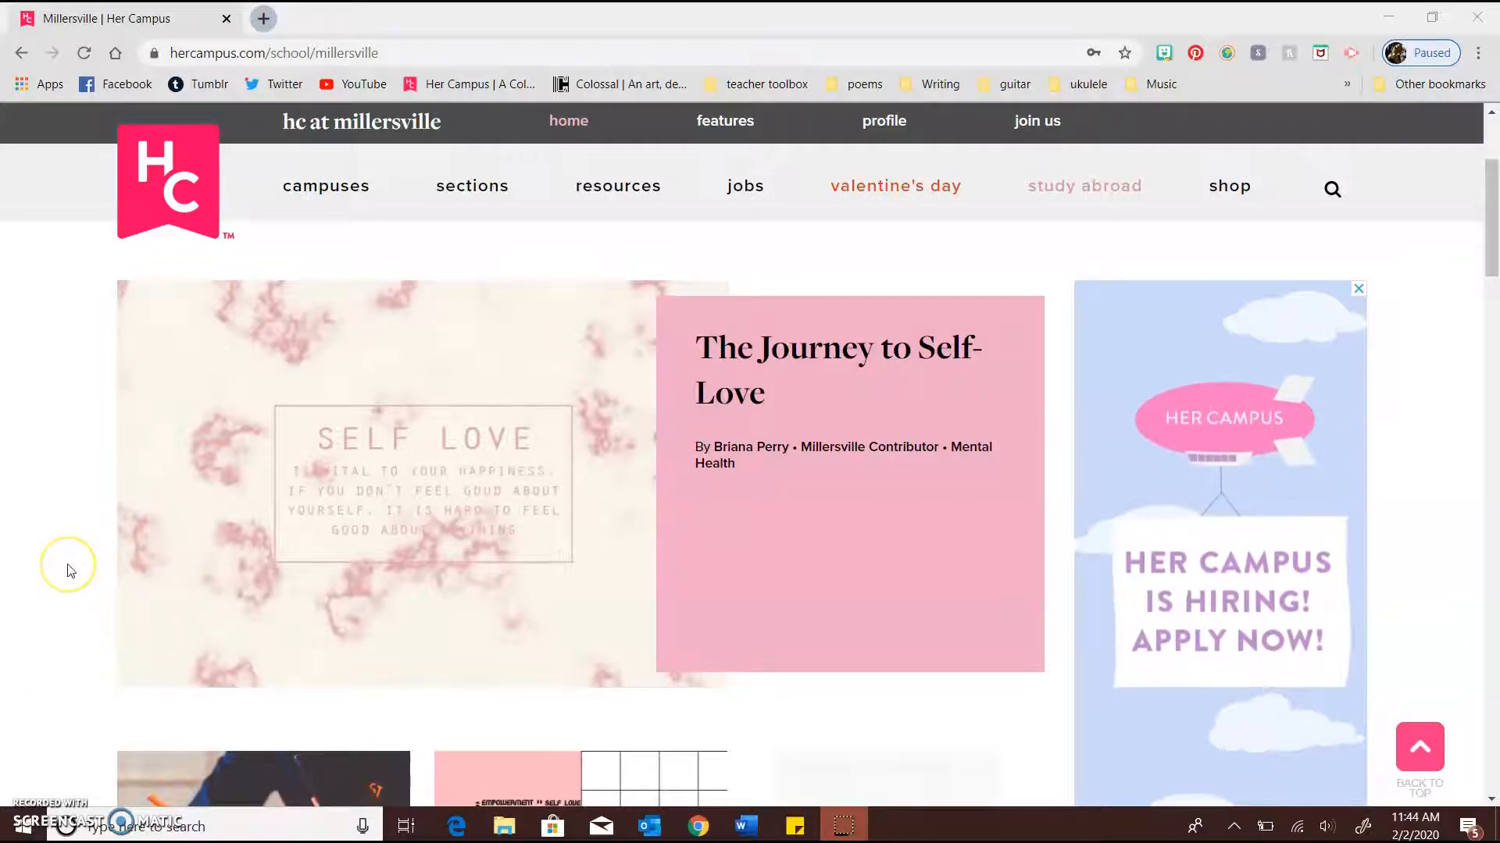
pyautogui.scroll(-1, 71, 571)
pyautogui.scroll(1, 71, 571)
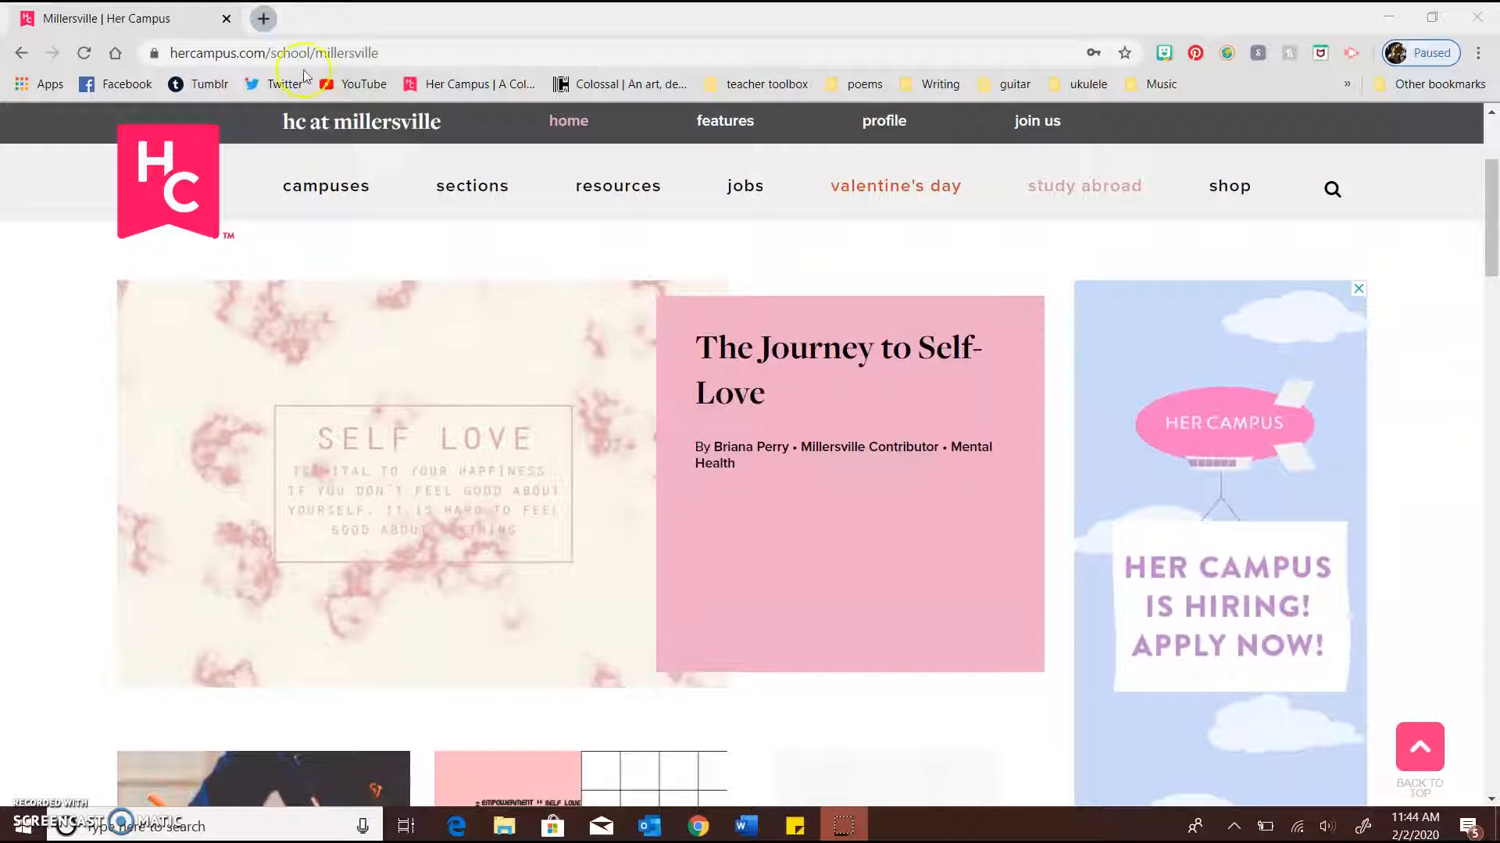
pyautogui.moveTo(171, 52); pyautogui.dragTo(391, 56)
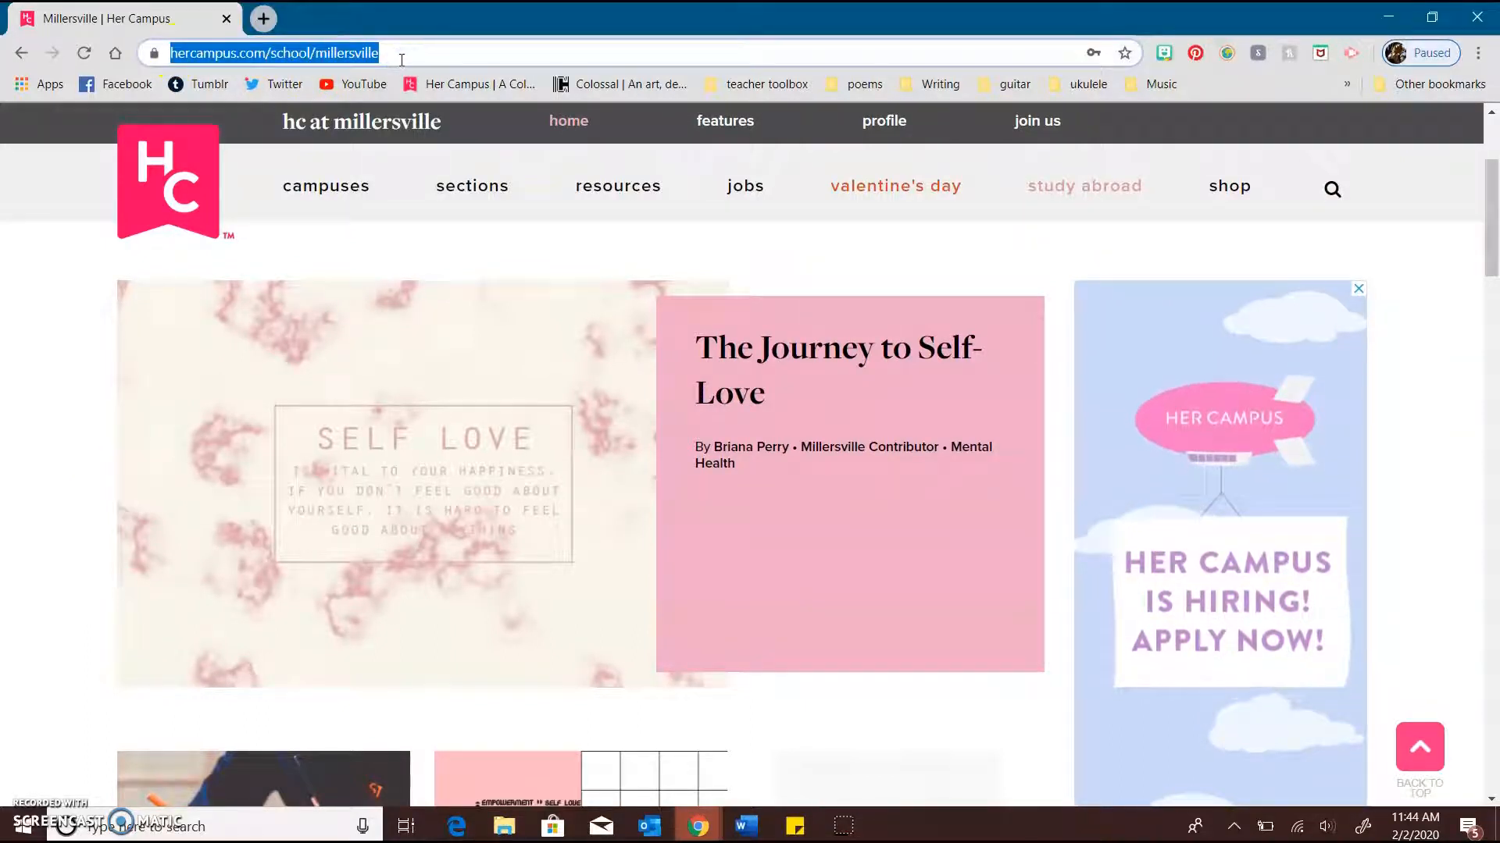
pyautogui.click(37, 468)
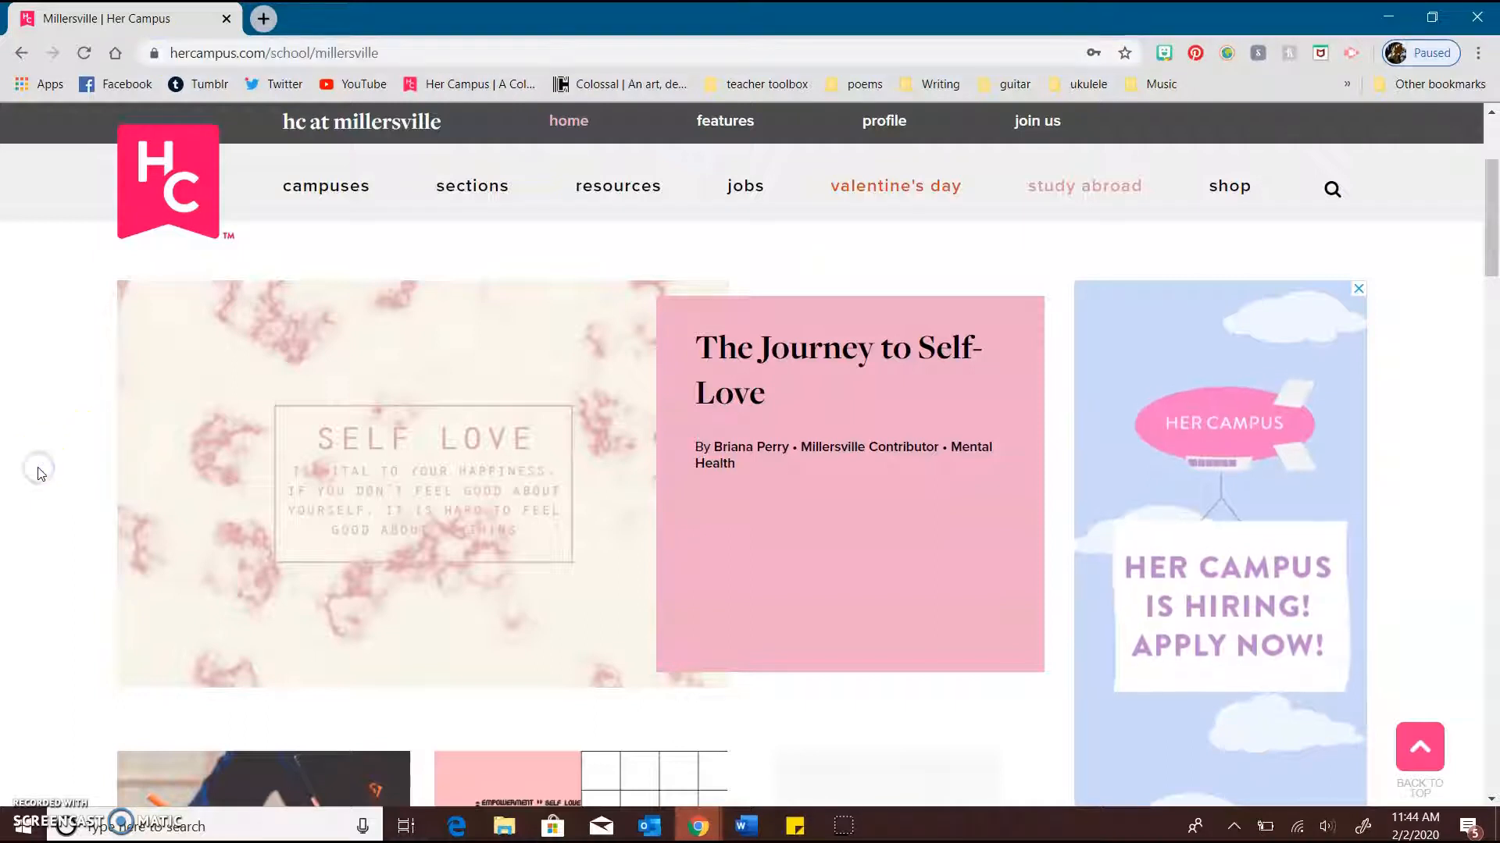
# Open the new account registration form from the User Login section of the Millersville chapter page
pyautogui.scroll(-2, 41, 474)
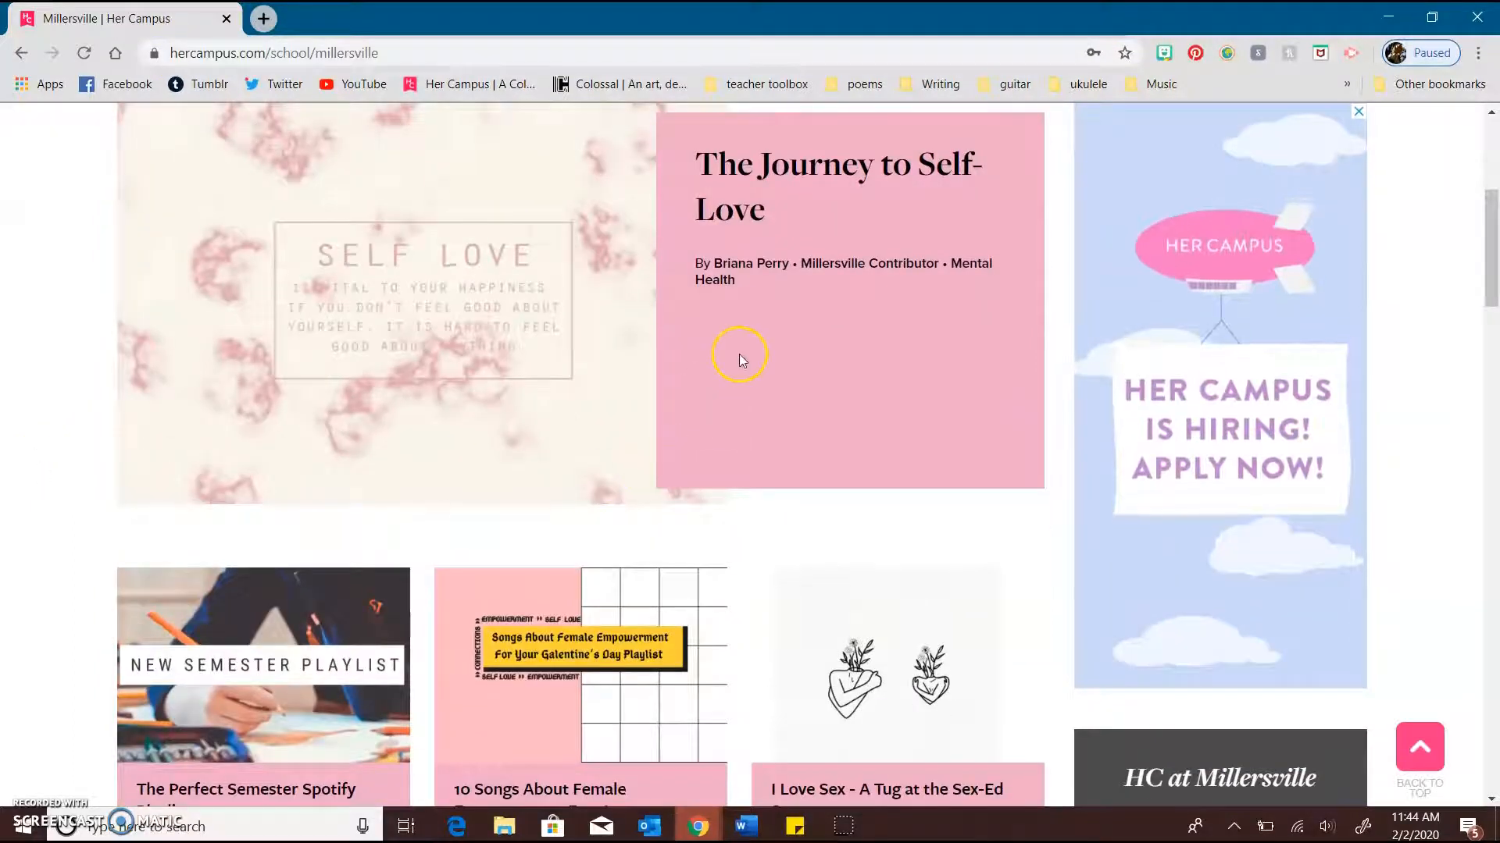
pyautogui.scroll(-7, 738, 354)
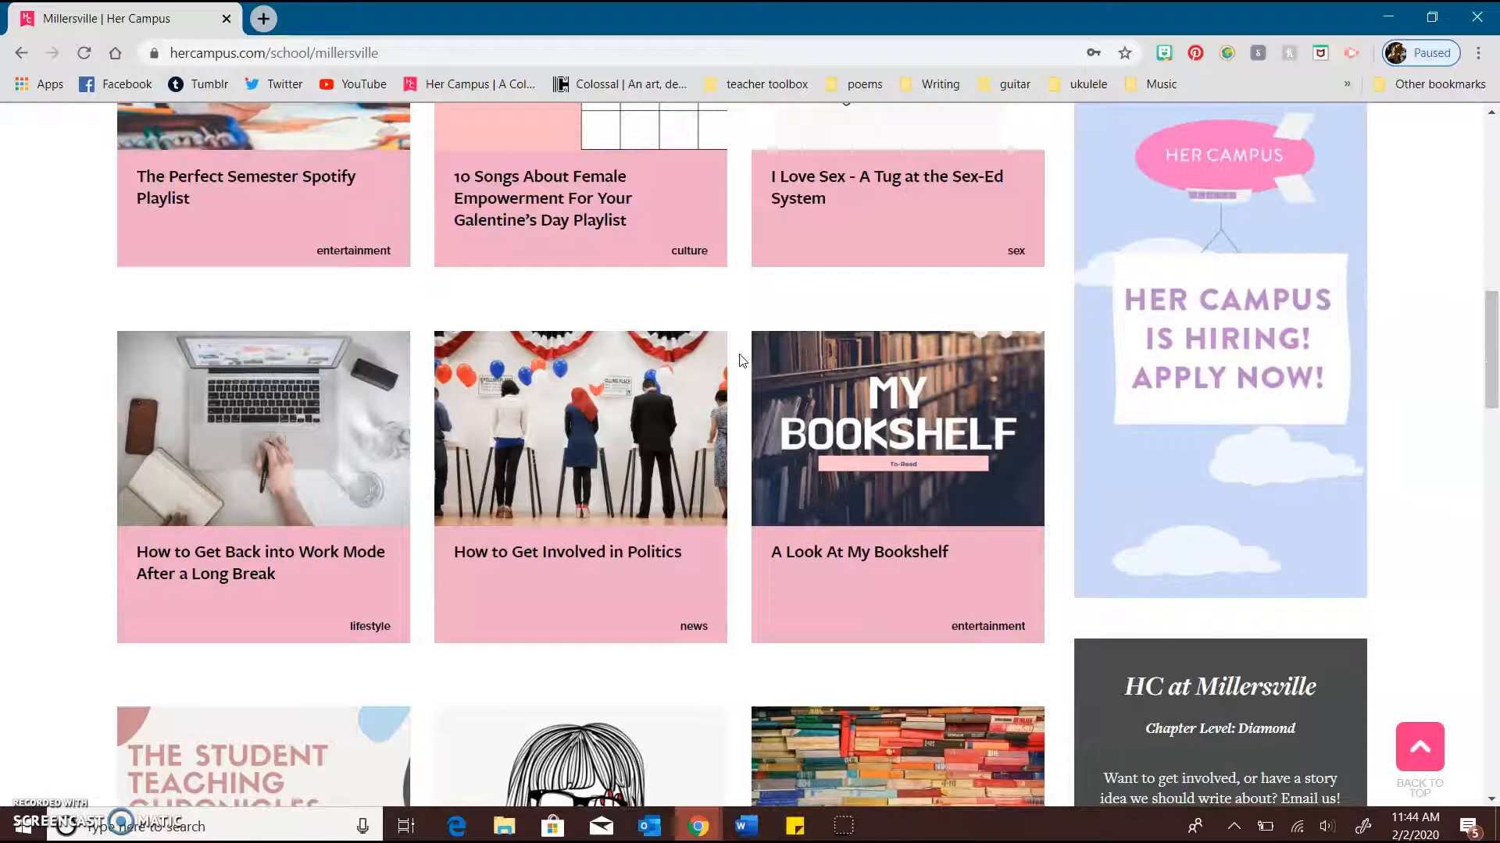
pyautogui.scroll(-20, 1216, 505)
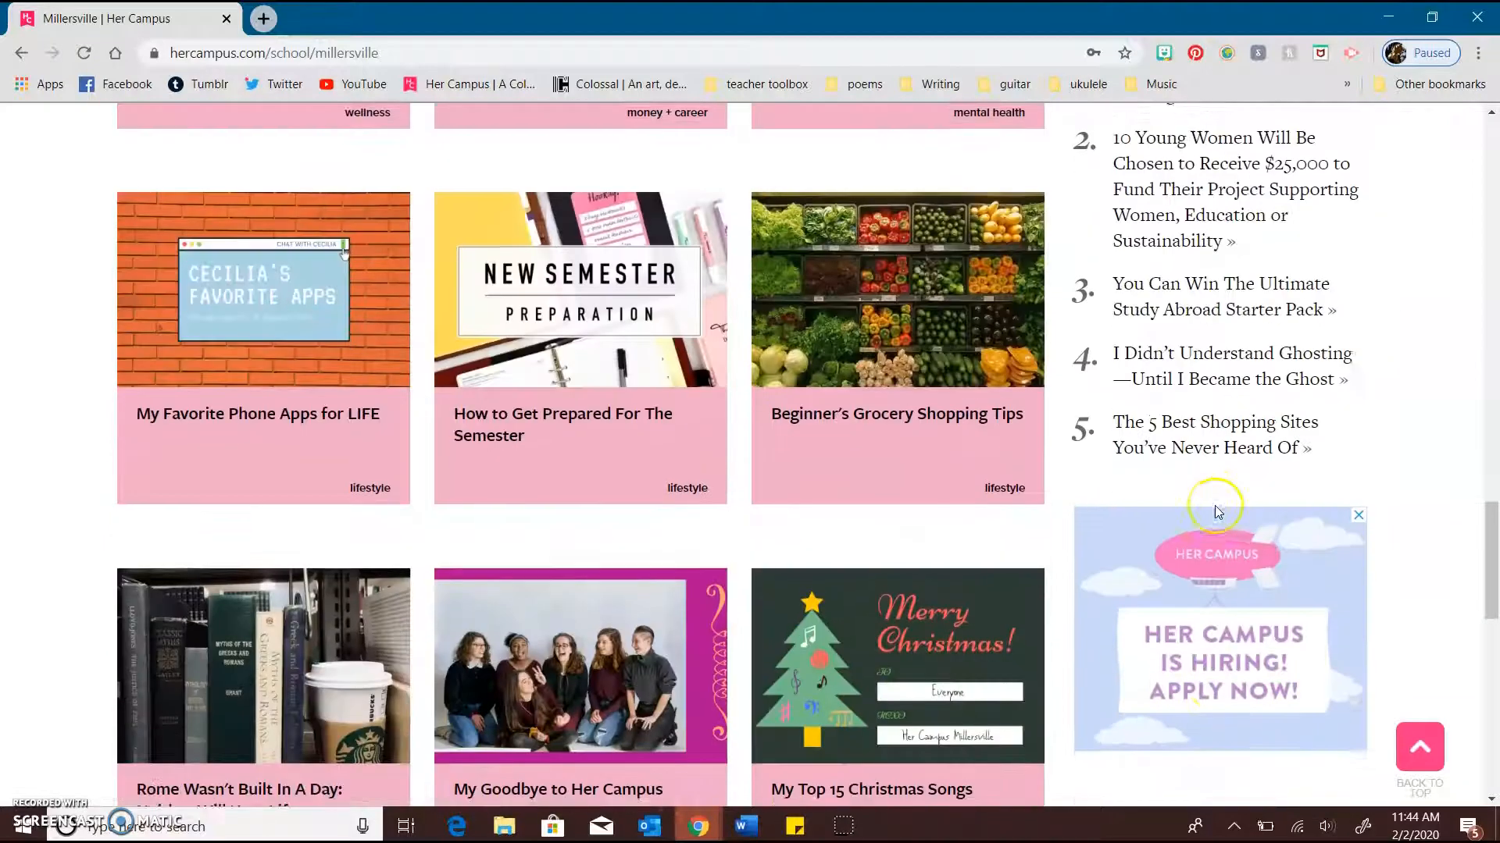
pyautogui.scroll(1, 1318, 370)
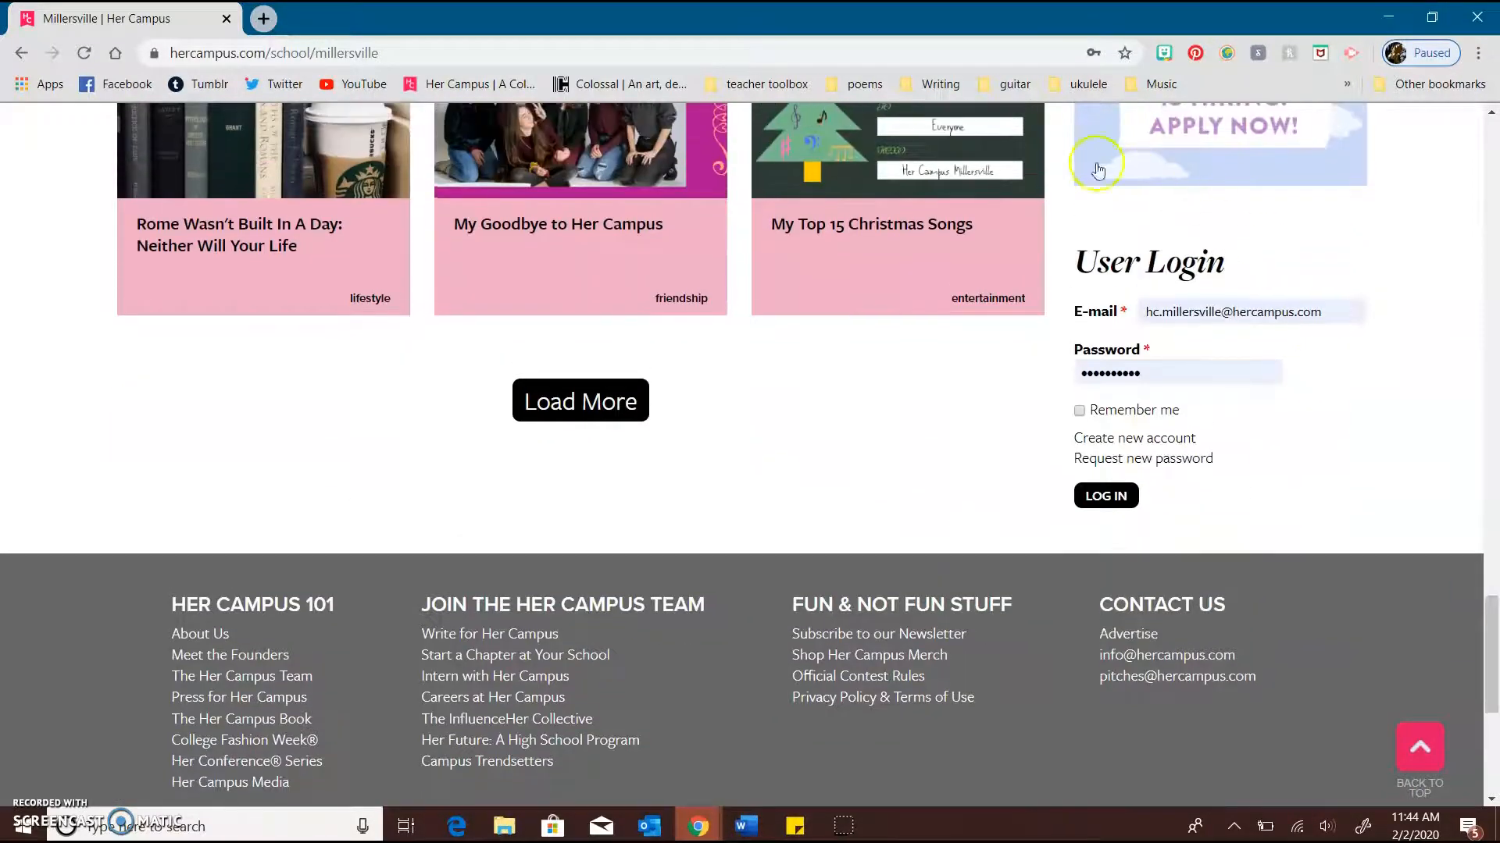
pyautogui.moveTo(1078, 251); pyautogui.dragTo(1245, 461)
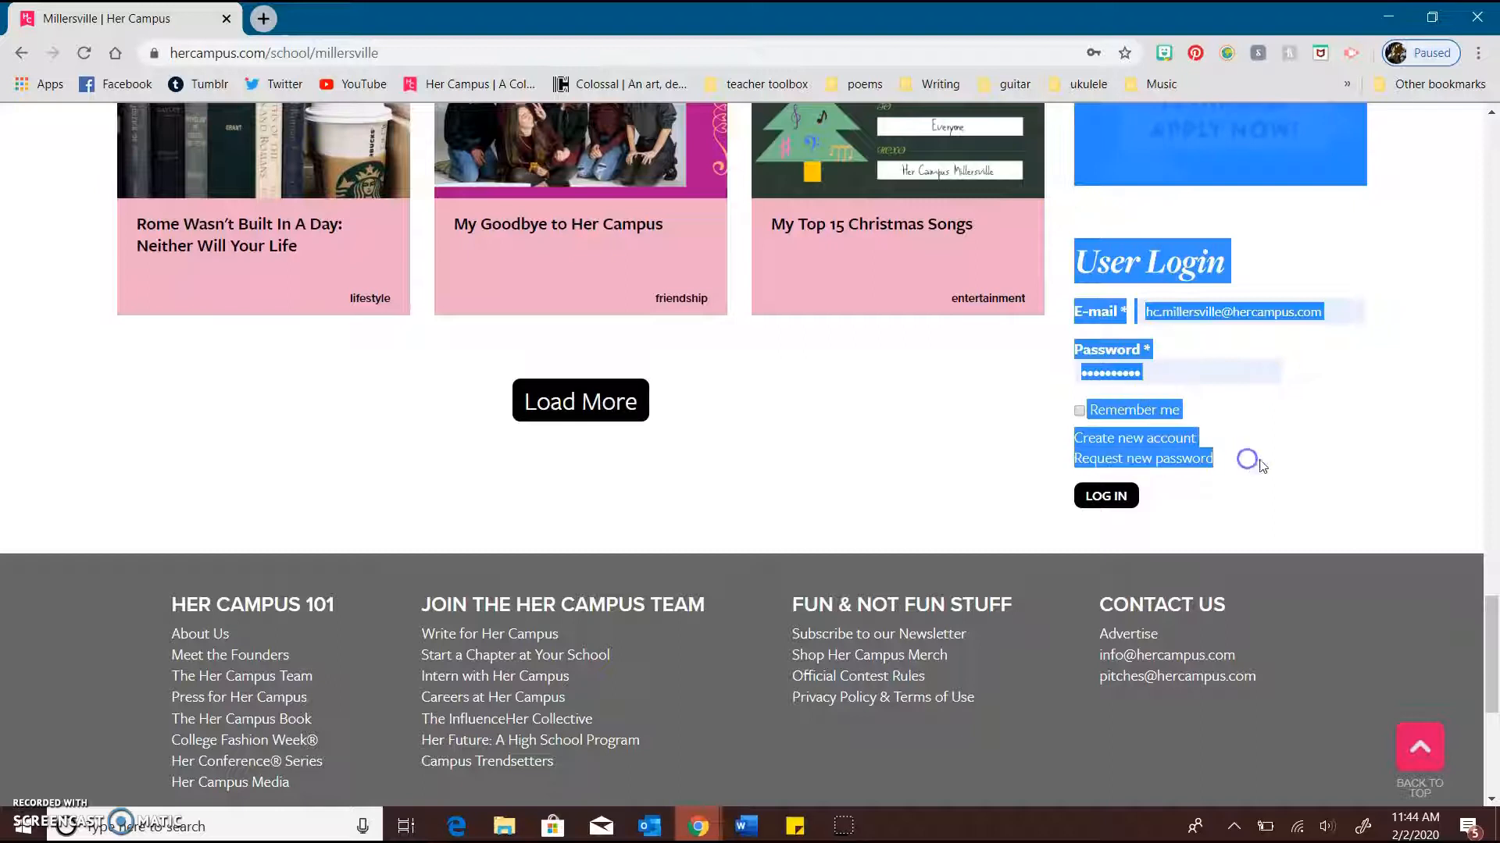
pyautogui.click(1273, 464)
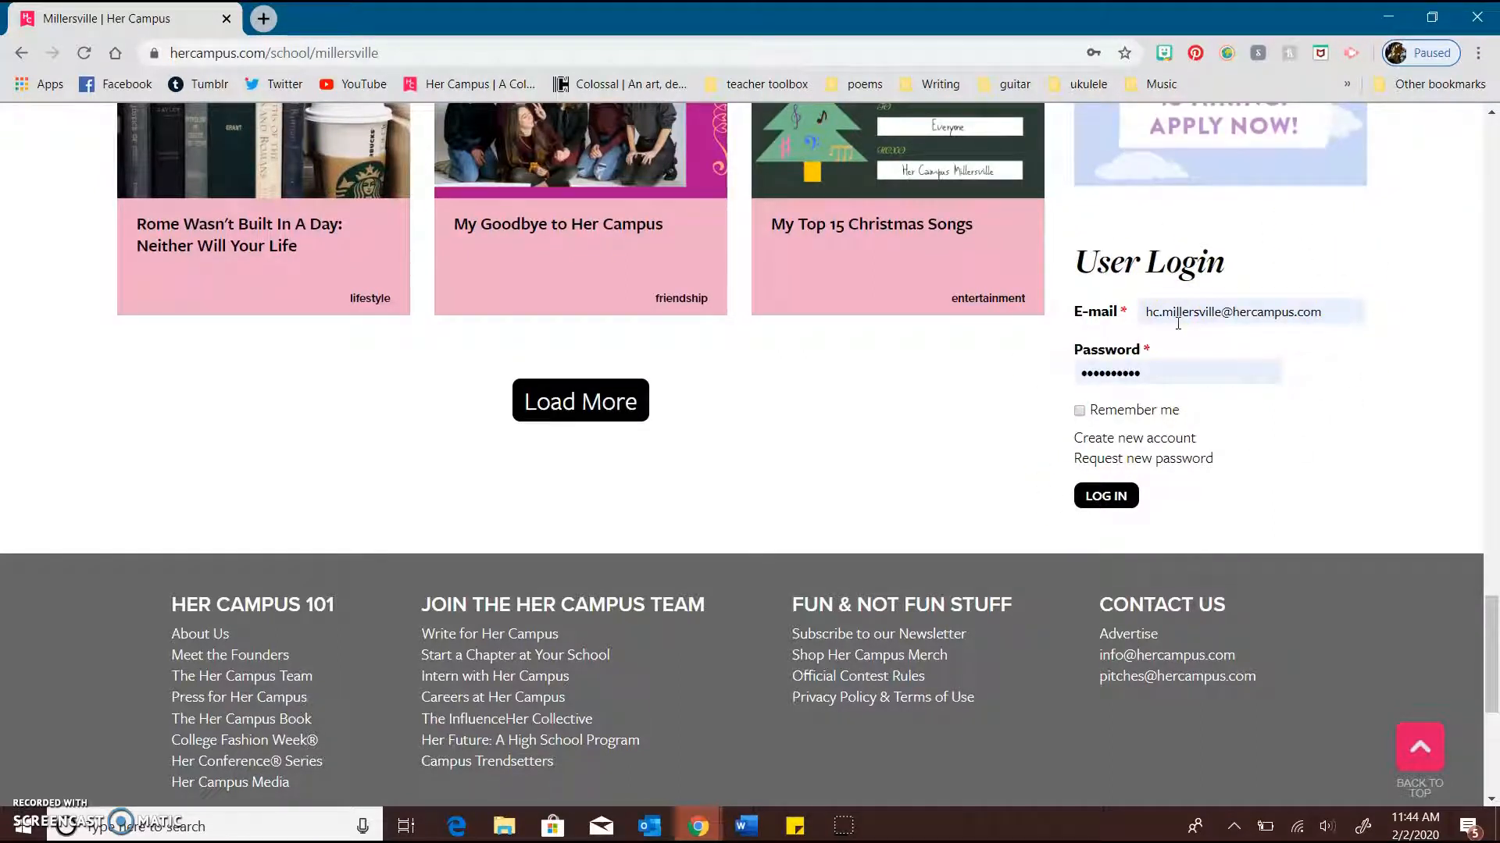
pyautogui.click(1174, 444)
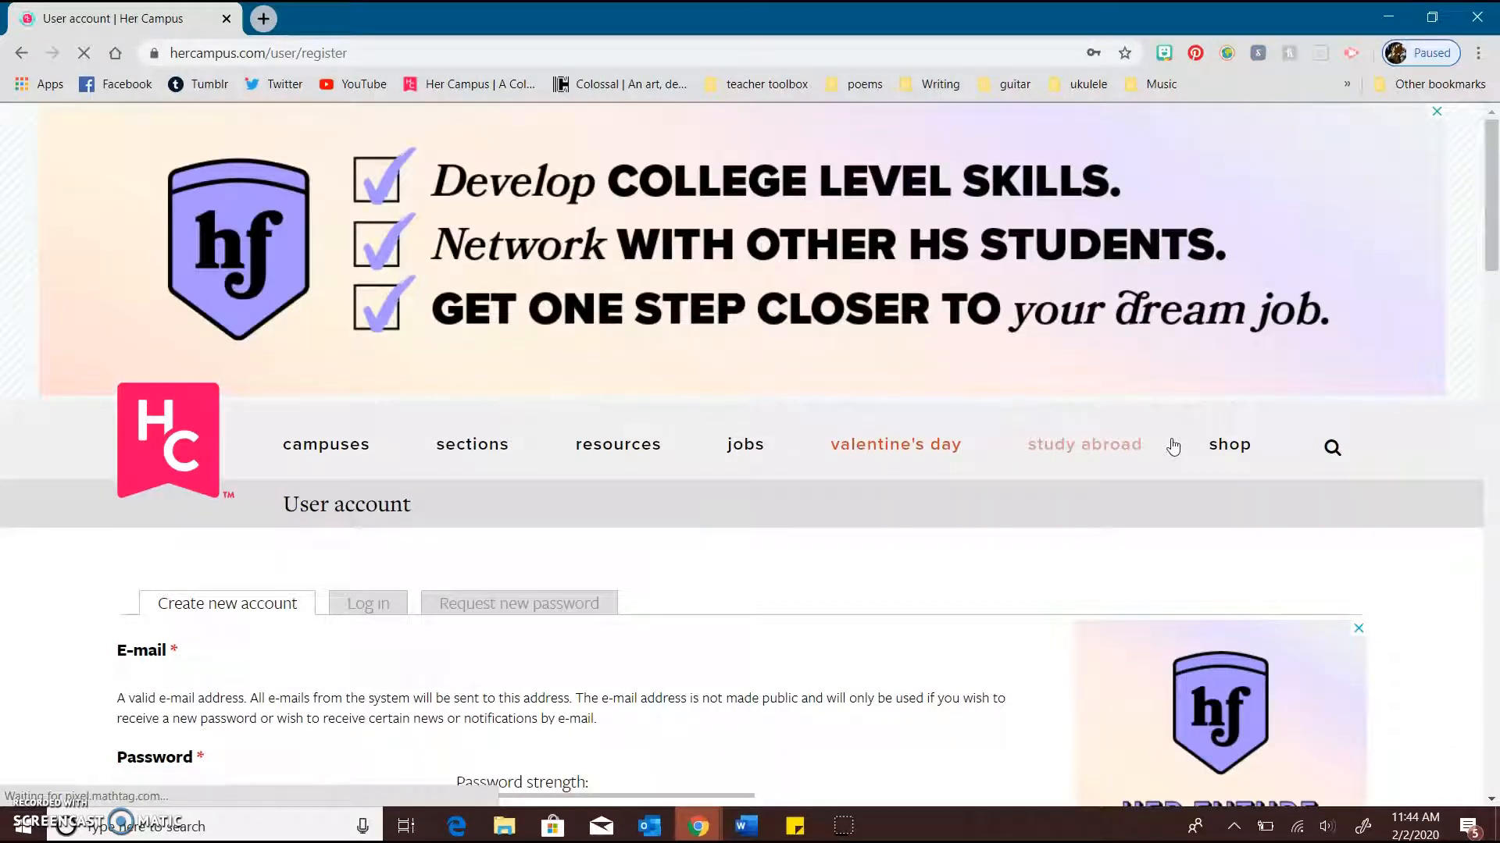
# Examine the fields of the registration form, from e-mail, password and school through headshot, biography and location to the math question
pyautogui.scroll(-3, 1171, 445)
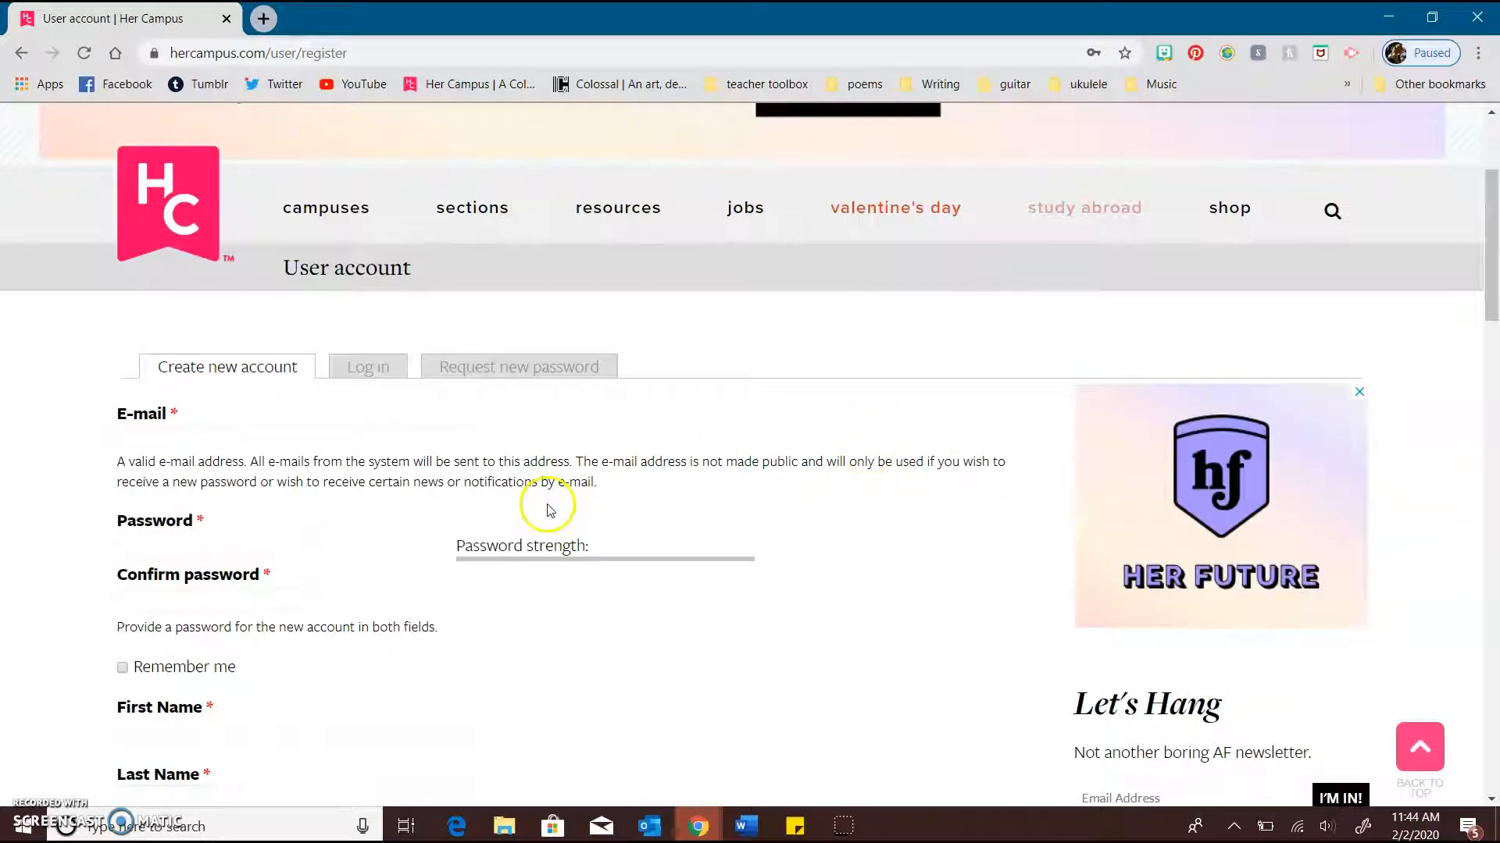
pyautogui.scroll(-1, 550, 510)
pyautogui.scroll(-3, 332, 492)
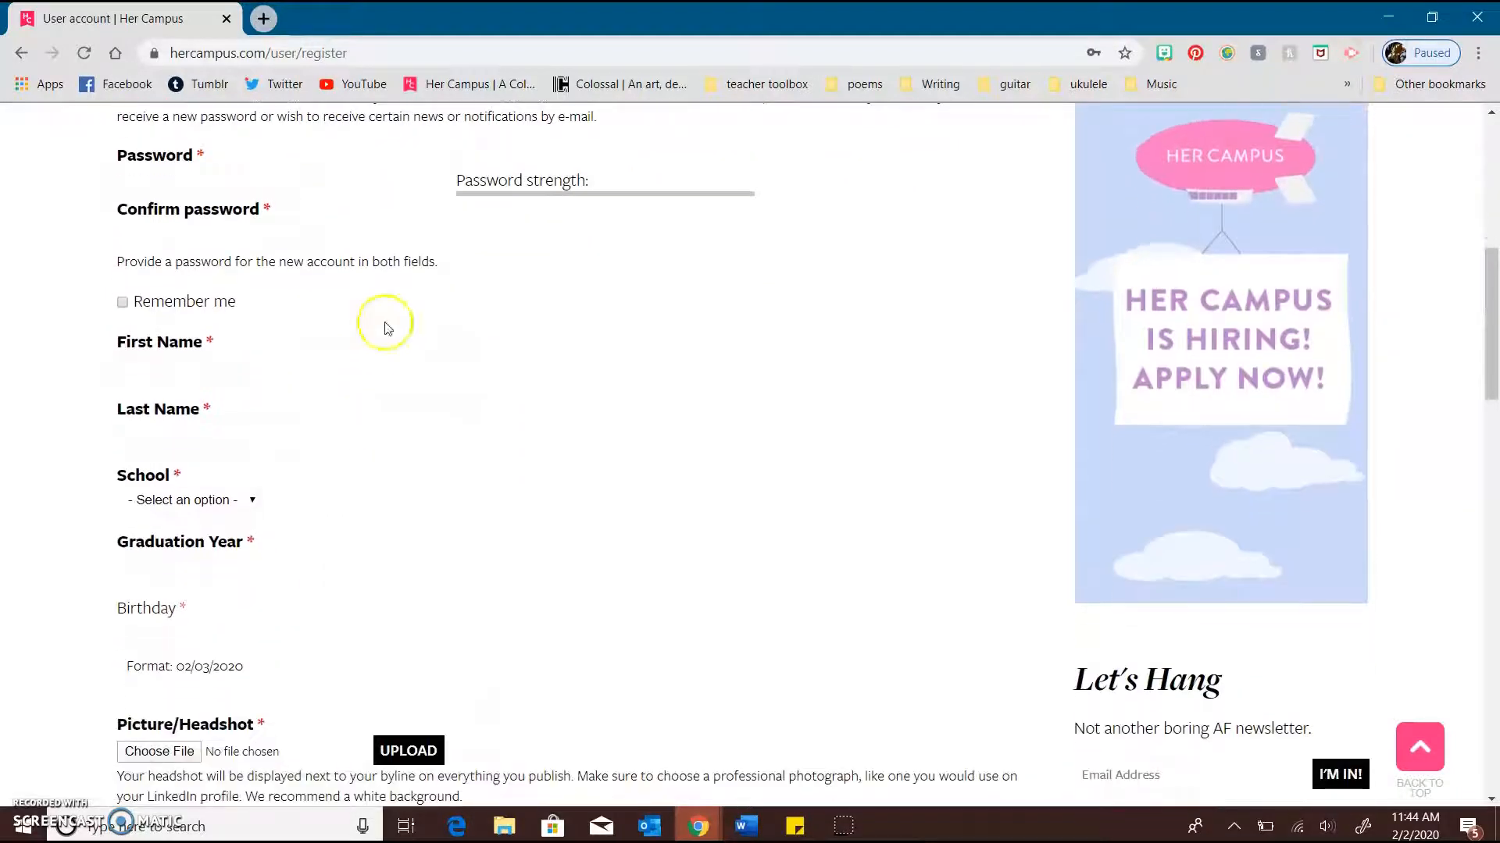
pyautogui.scroll(-2, 417, 492)
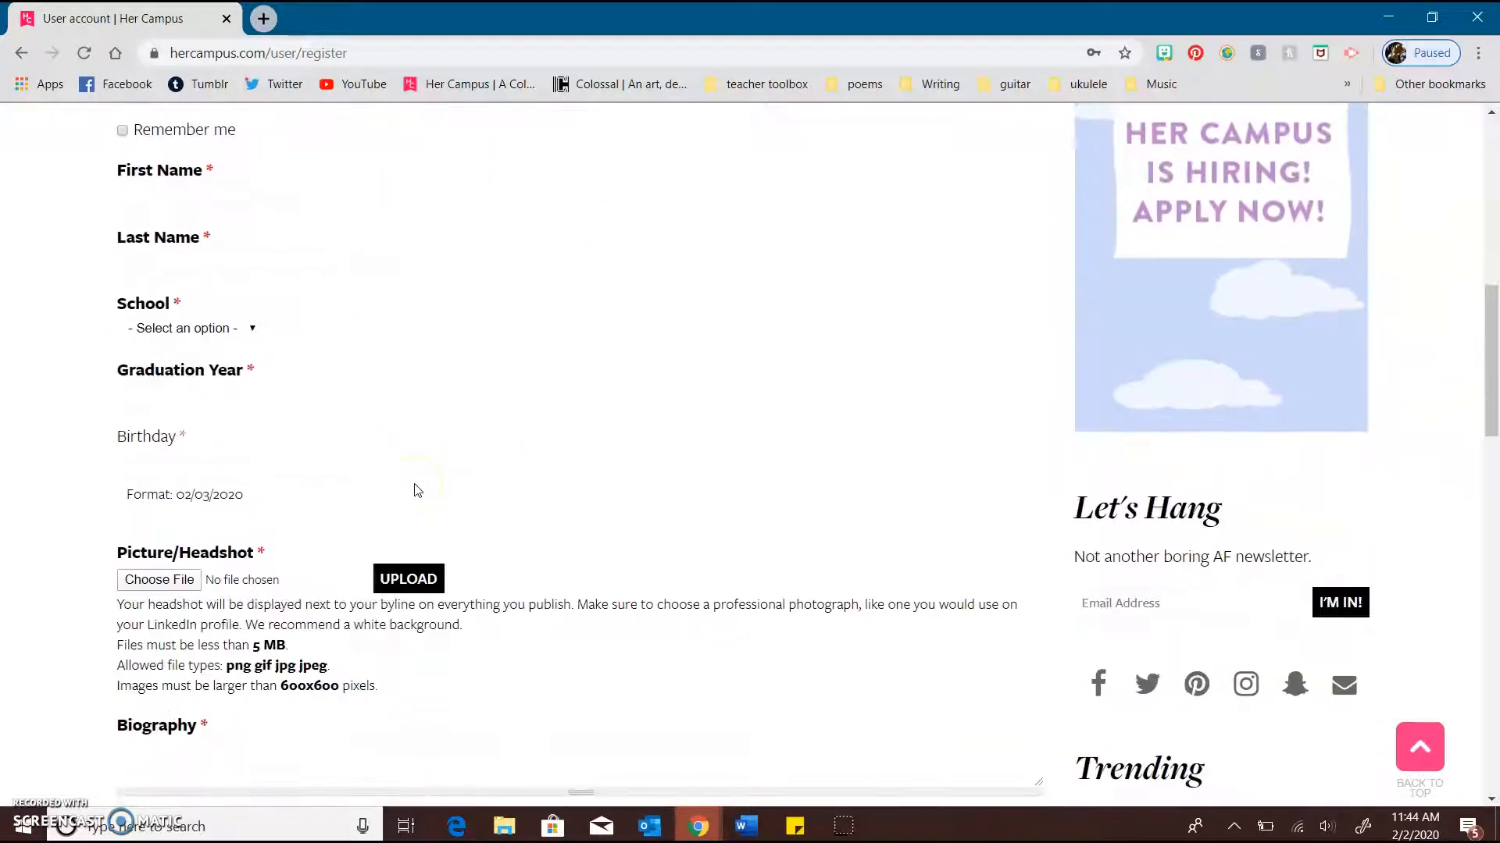
pyautogui.scroll(-1, 414, 484)
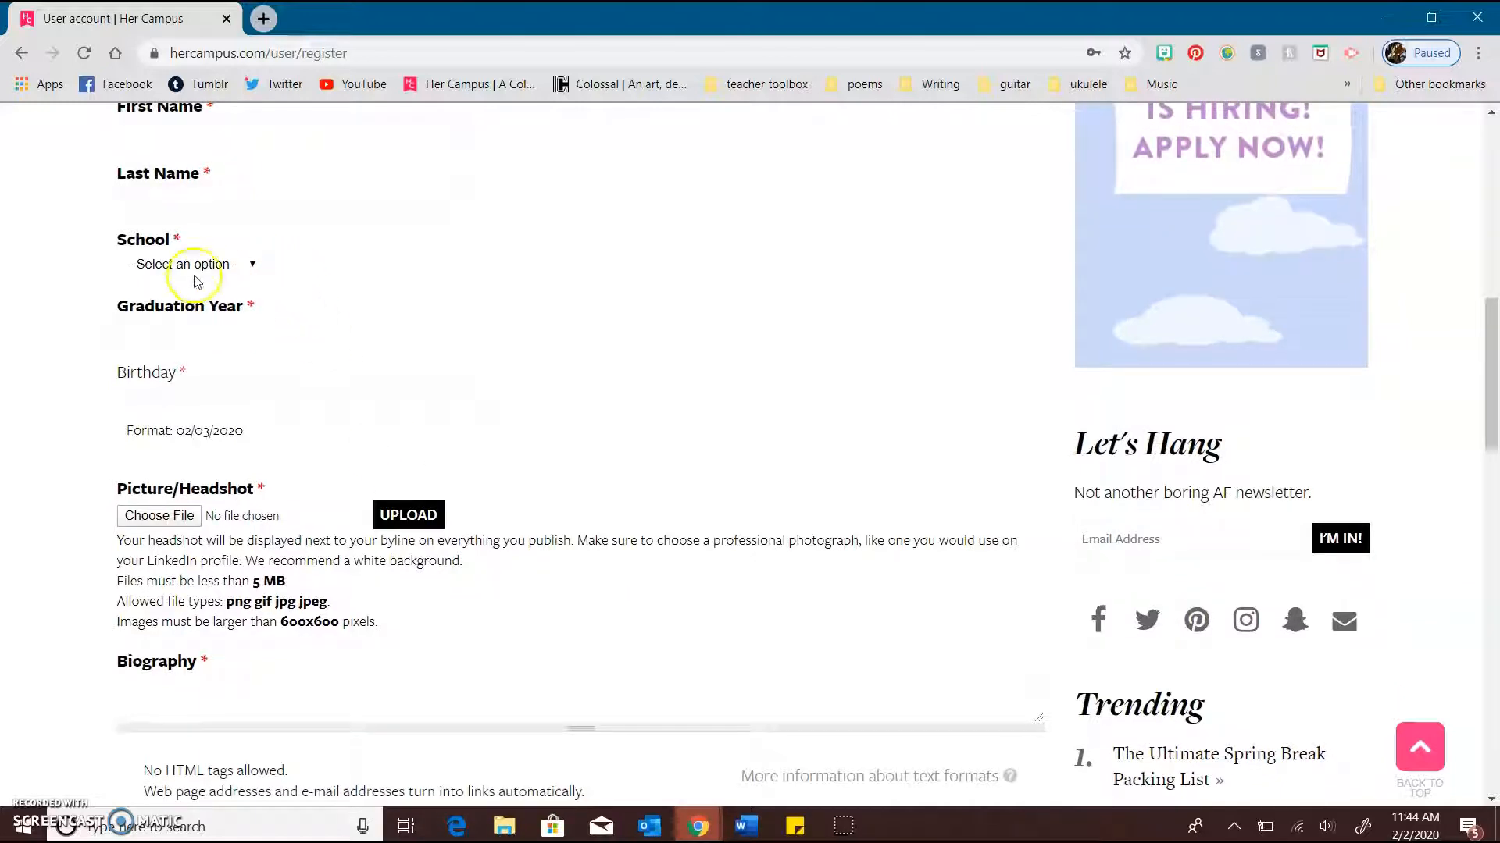
pyautogui.scroll(-2, 246, 412)
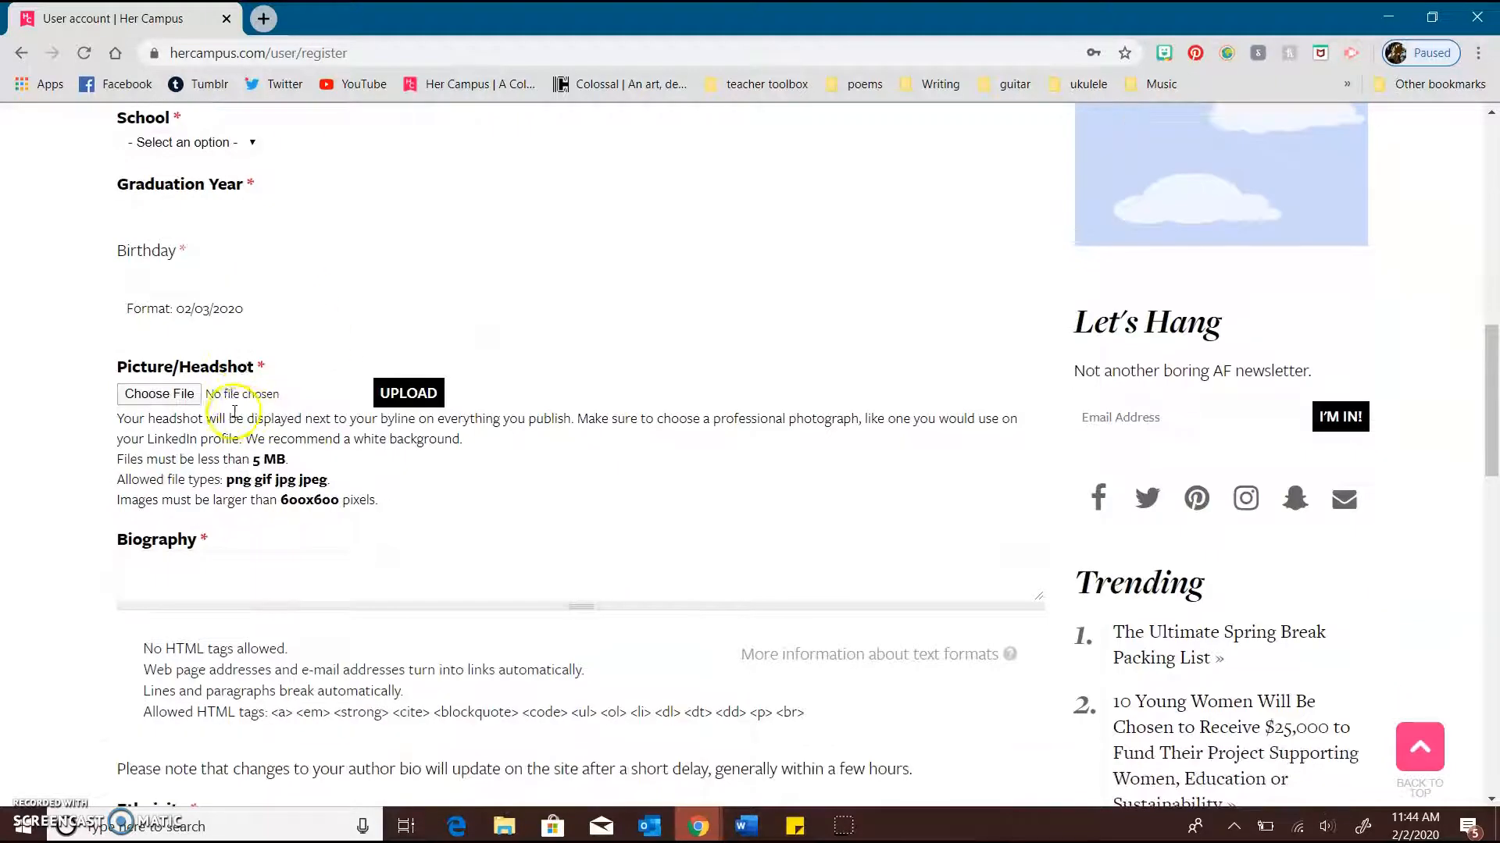
pyautogui.scroll(-3, 290, 422)
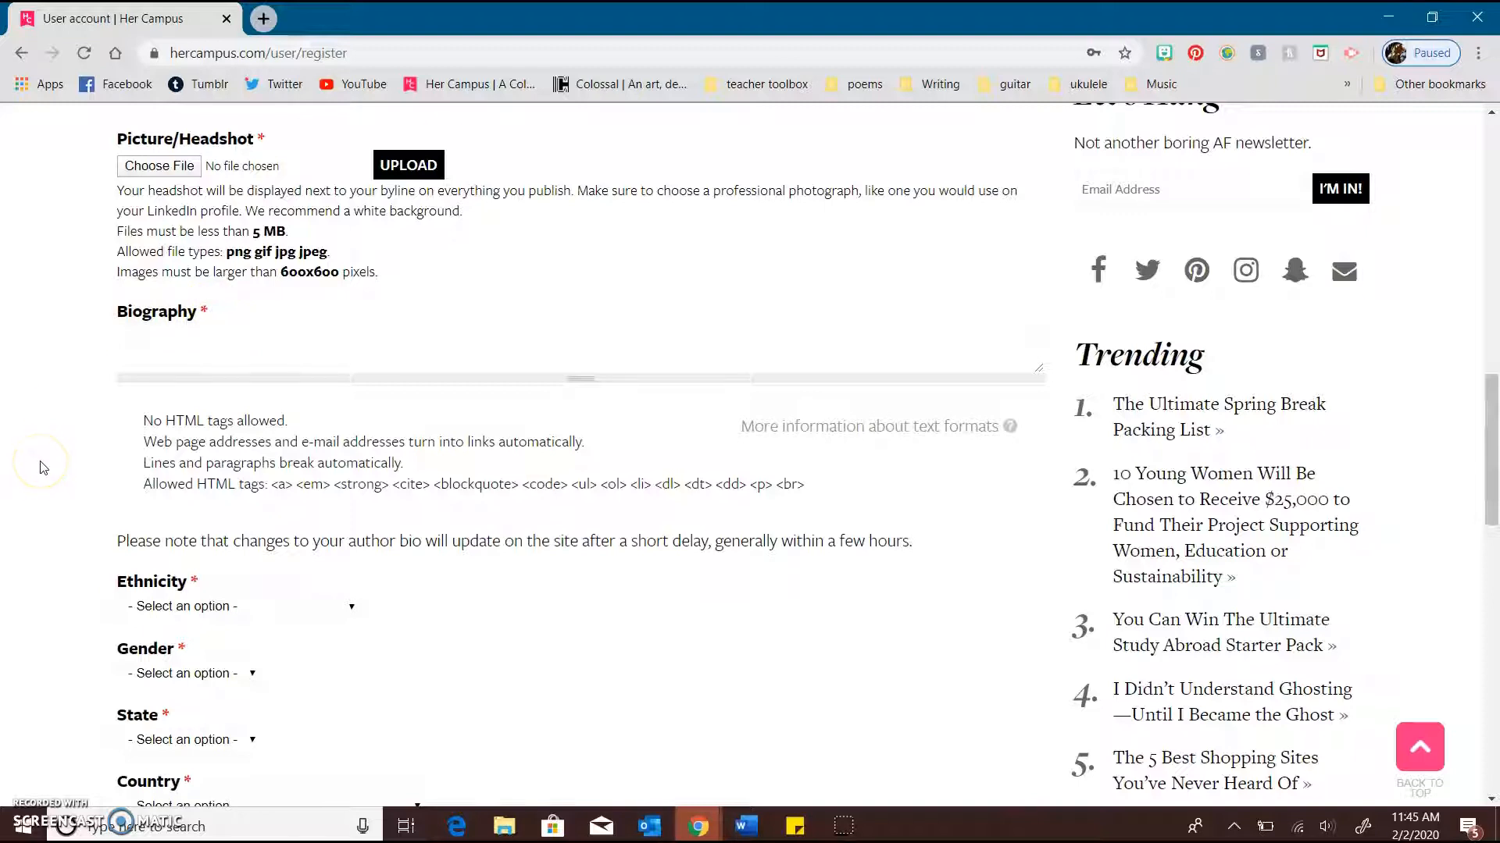
pyautogui.scroll(-3, 43, 467)
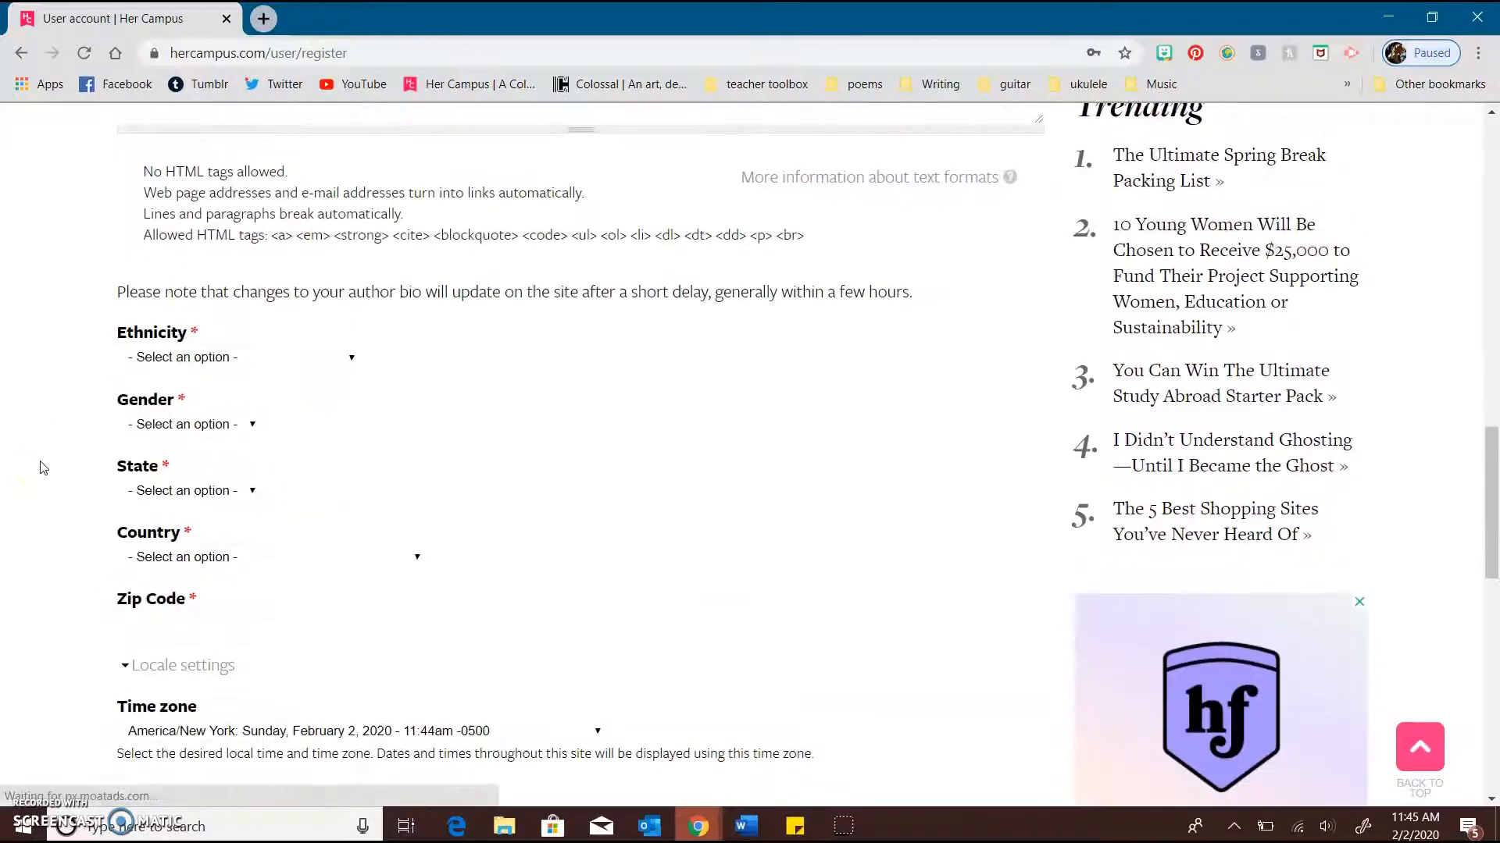
pyautogui.scroll(-4, 351, 437)
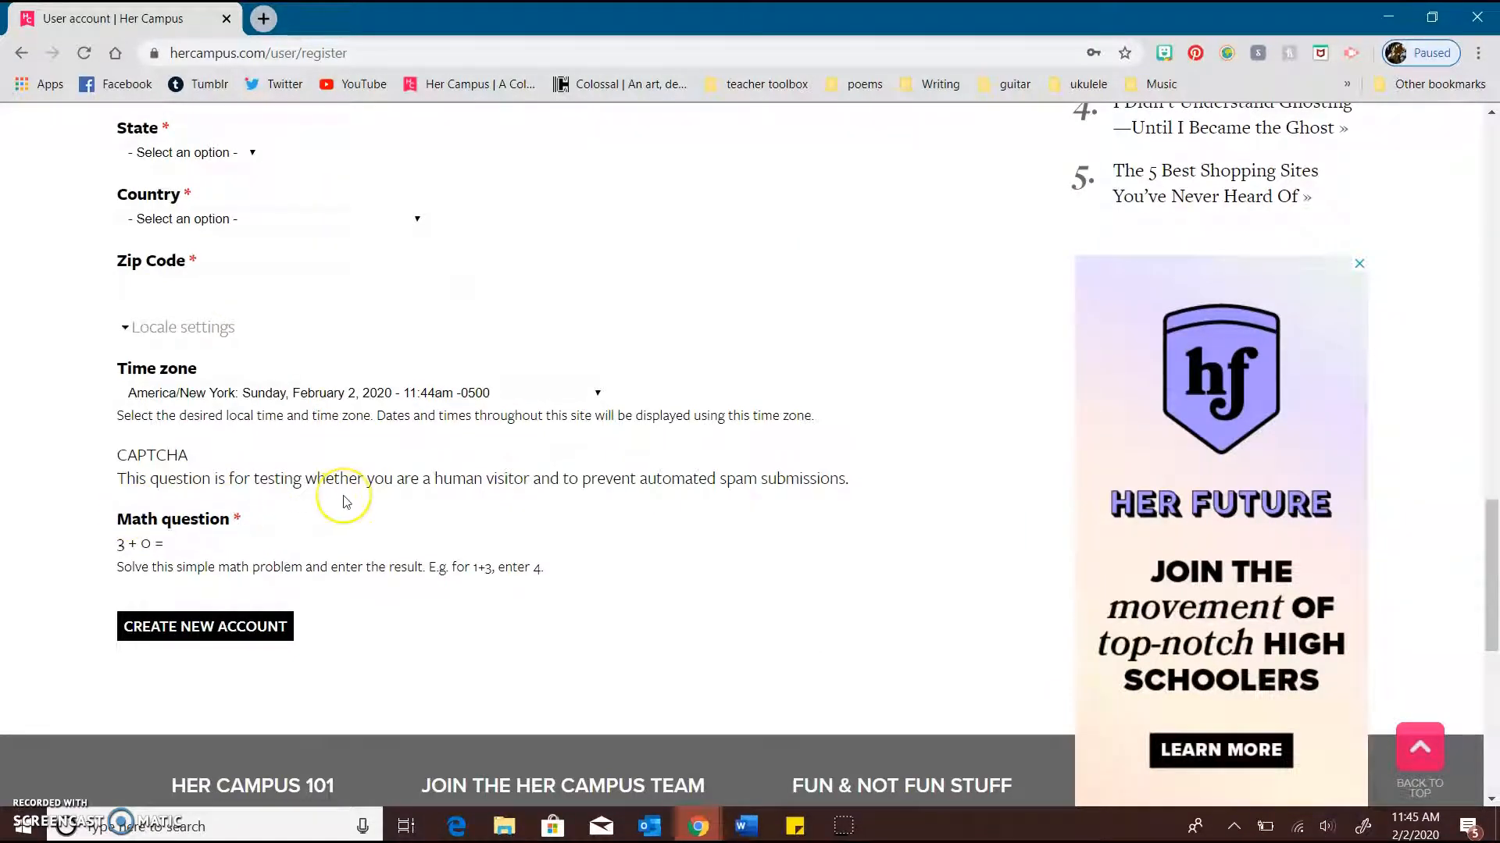
pyautogui.scroll(12, 346, 502)
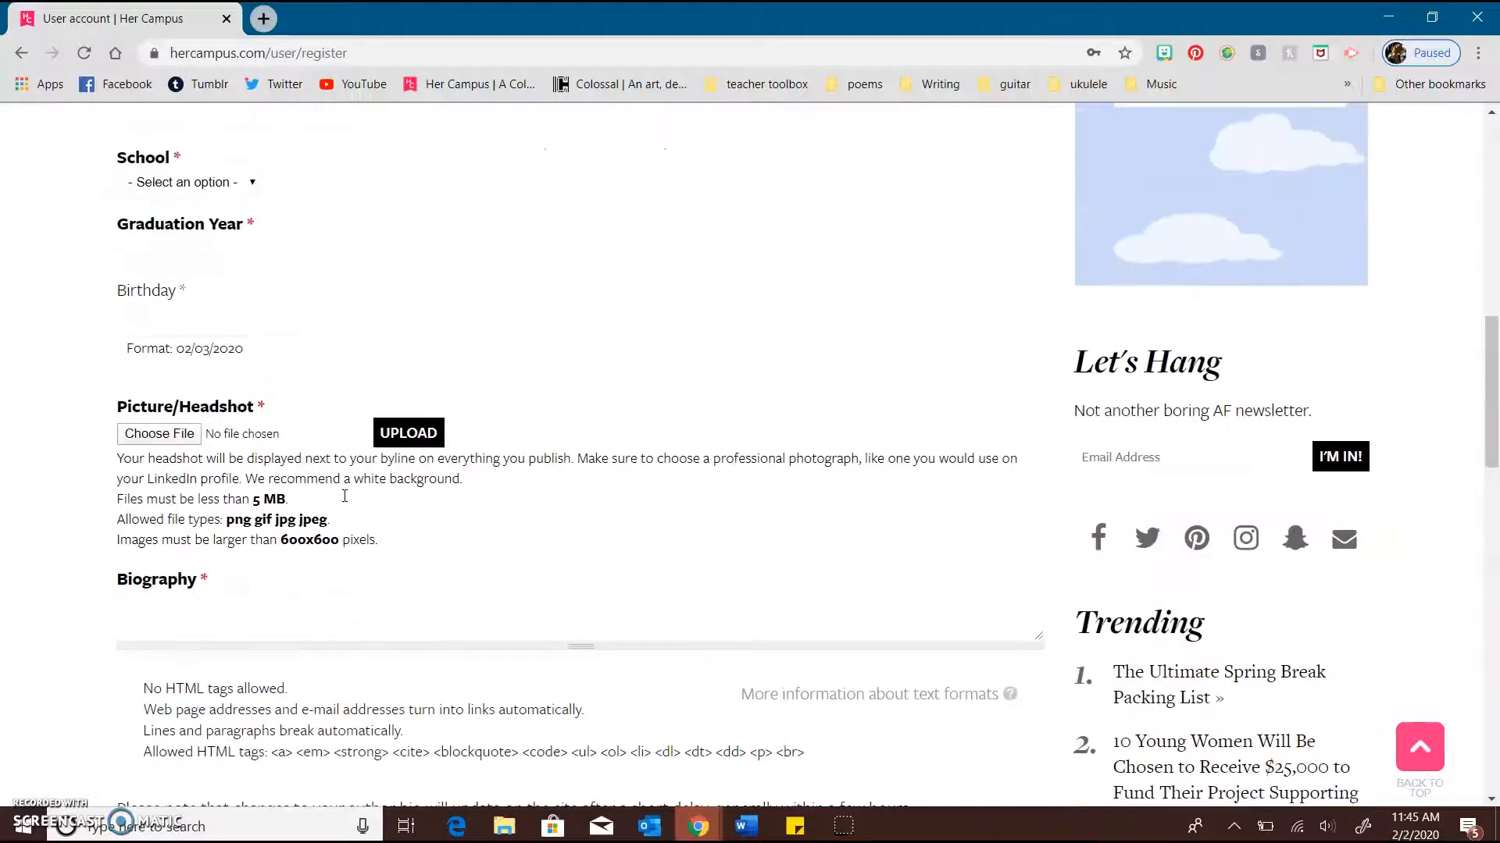
pyautogui.scroll(2, 318, 405)
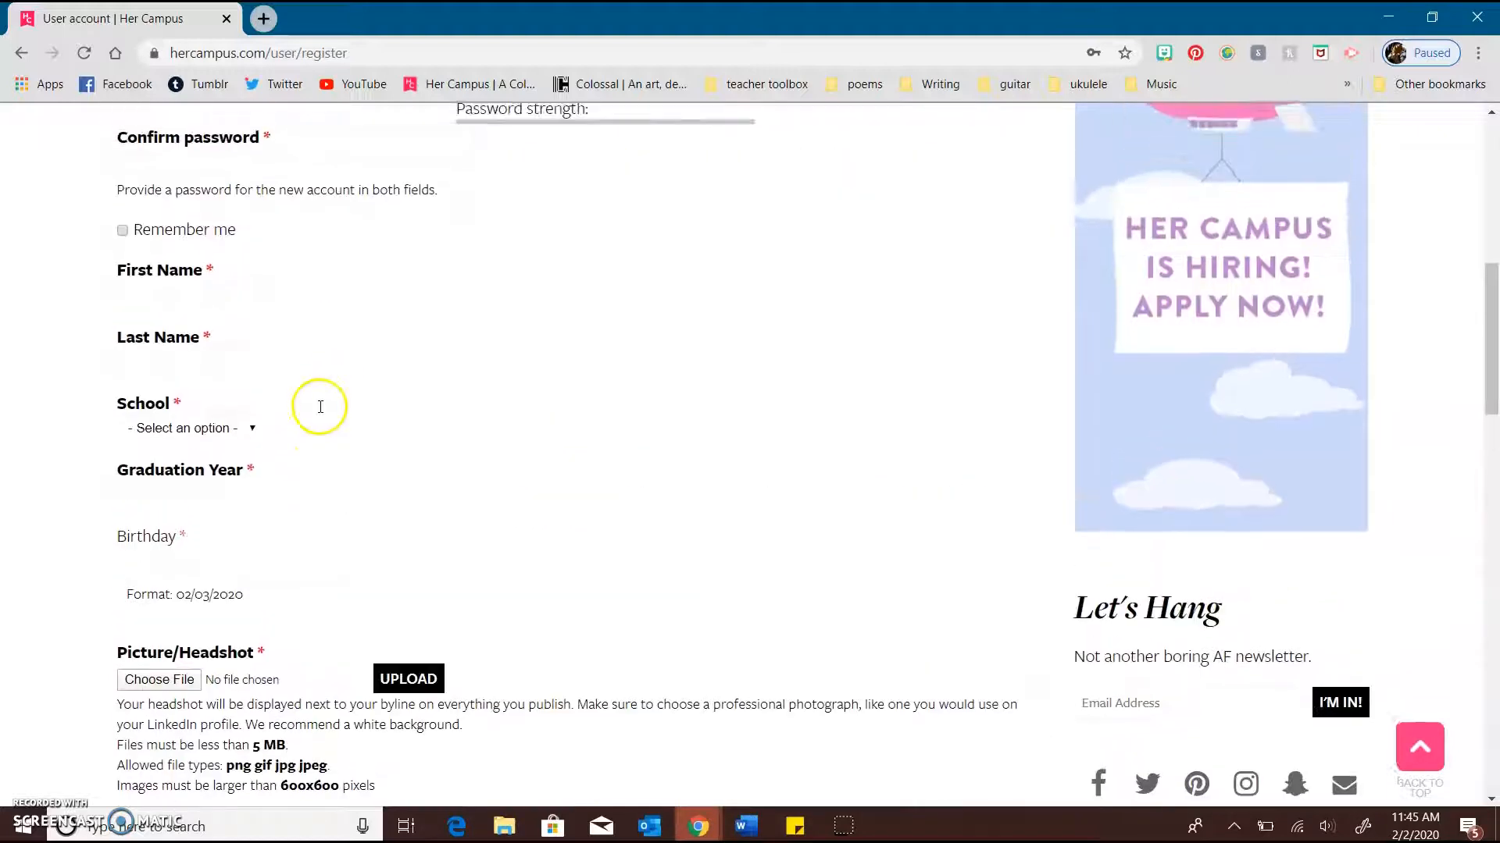
pyautogui.scroll(3, 303, 474)
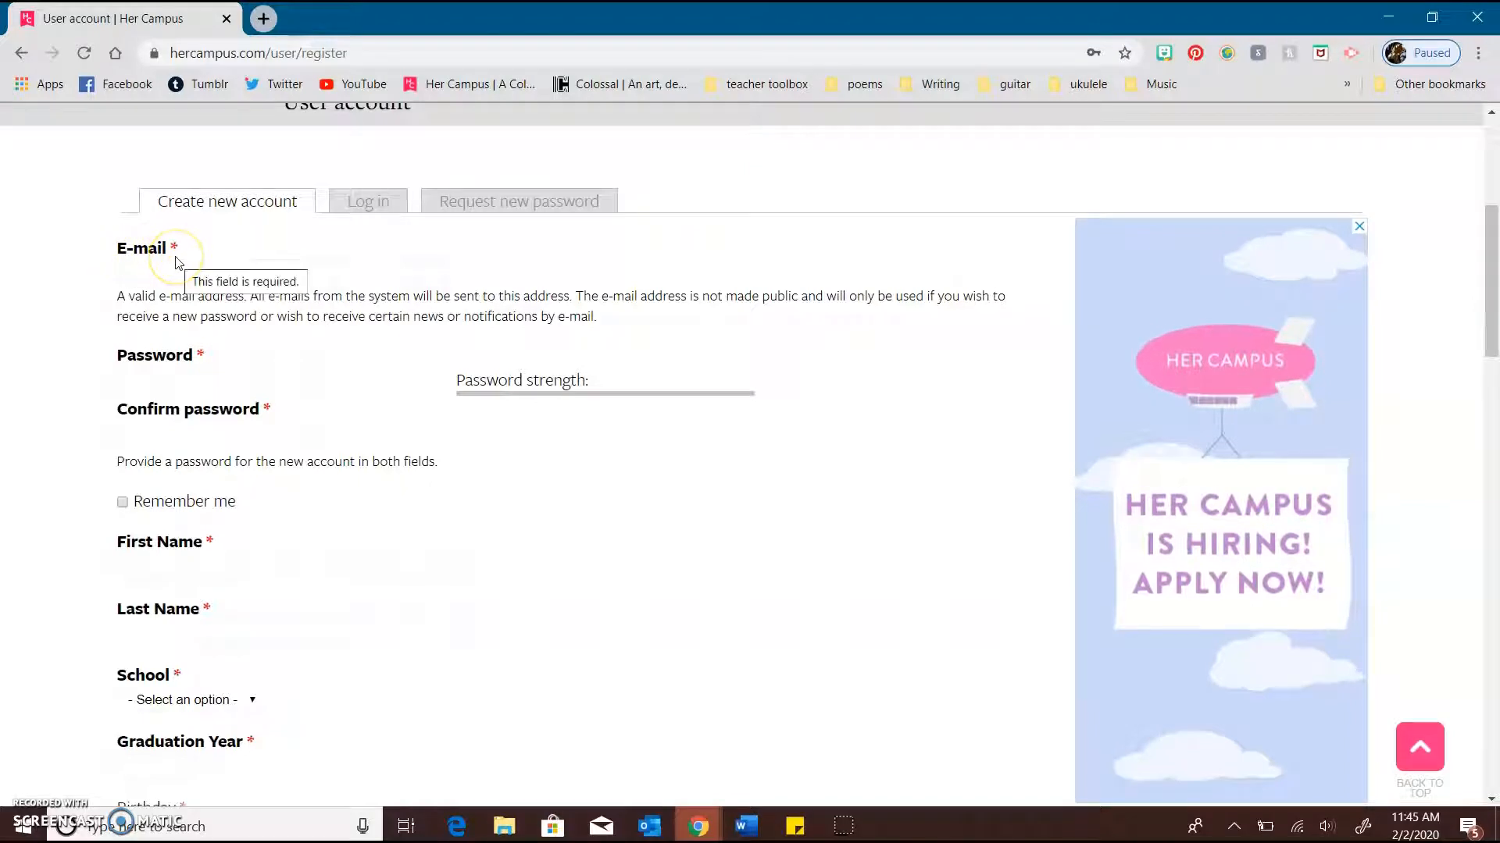
pyautogui.scroll(-1, 351, 329)
pyautogui.scroll(-20, 351, 335)
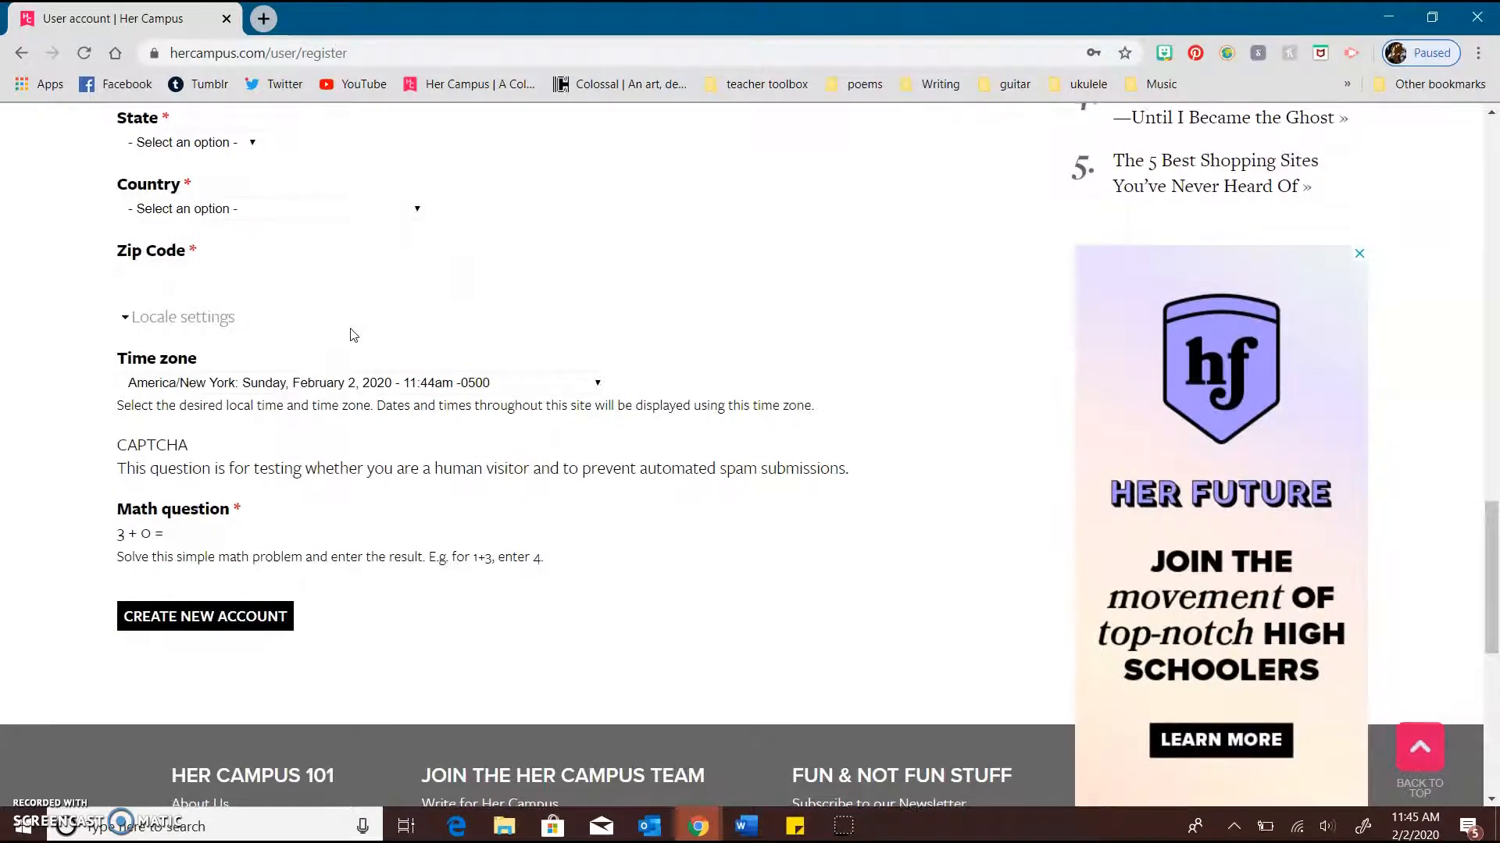
pyautogui.scroll(20, 352, 332)
pyautogui.scroll(1, 352, 329)
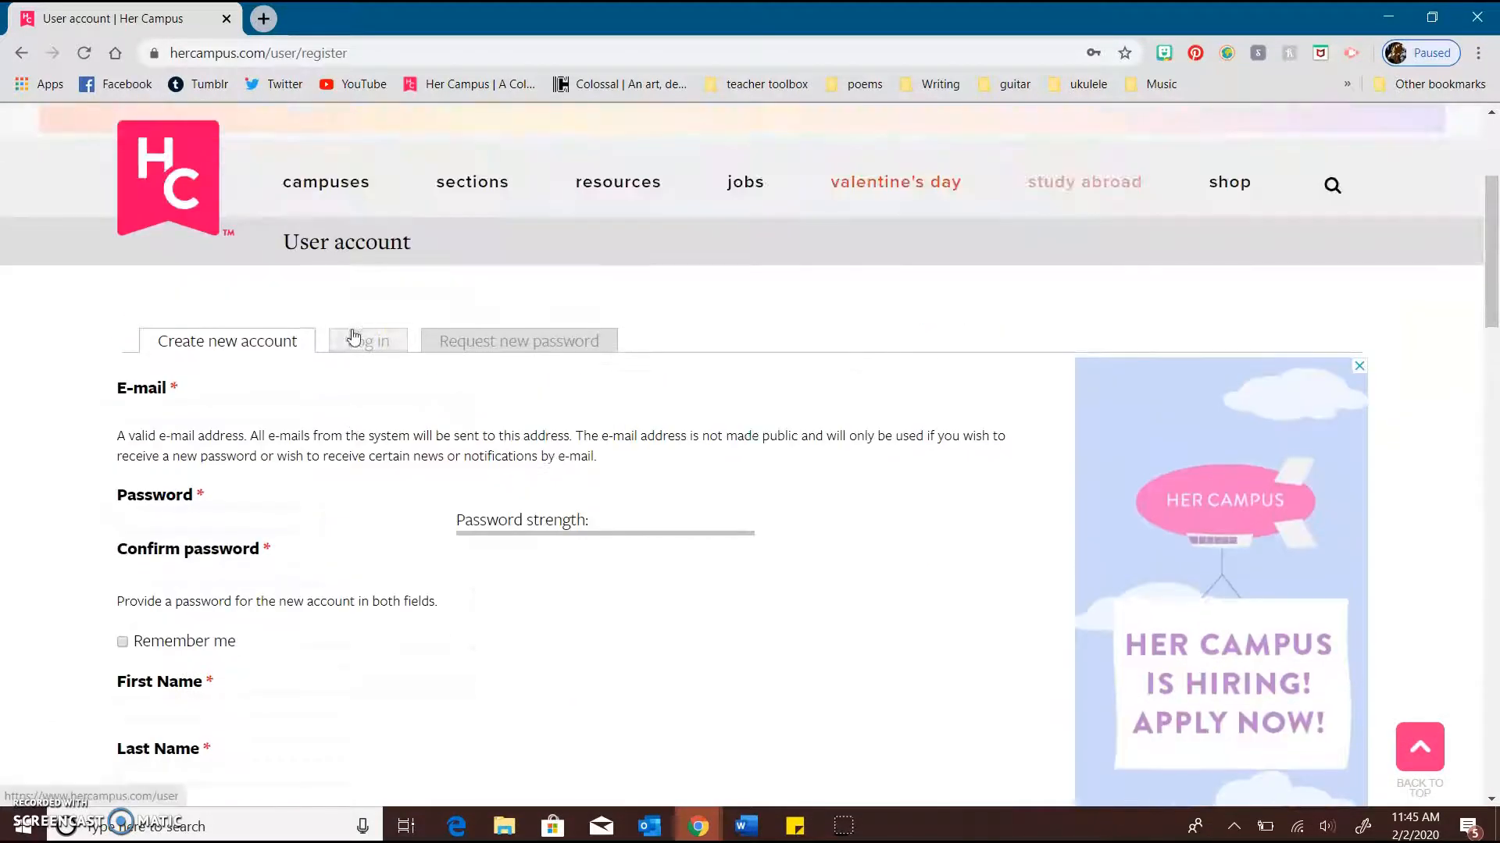
# Switch to the login form for existing accounts and replace the prefilled e-mail with the author's own e-mail address
pyautogui.click(365, 344)
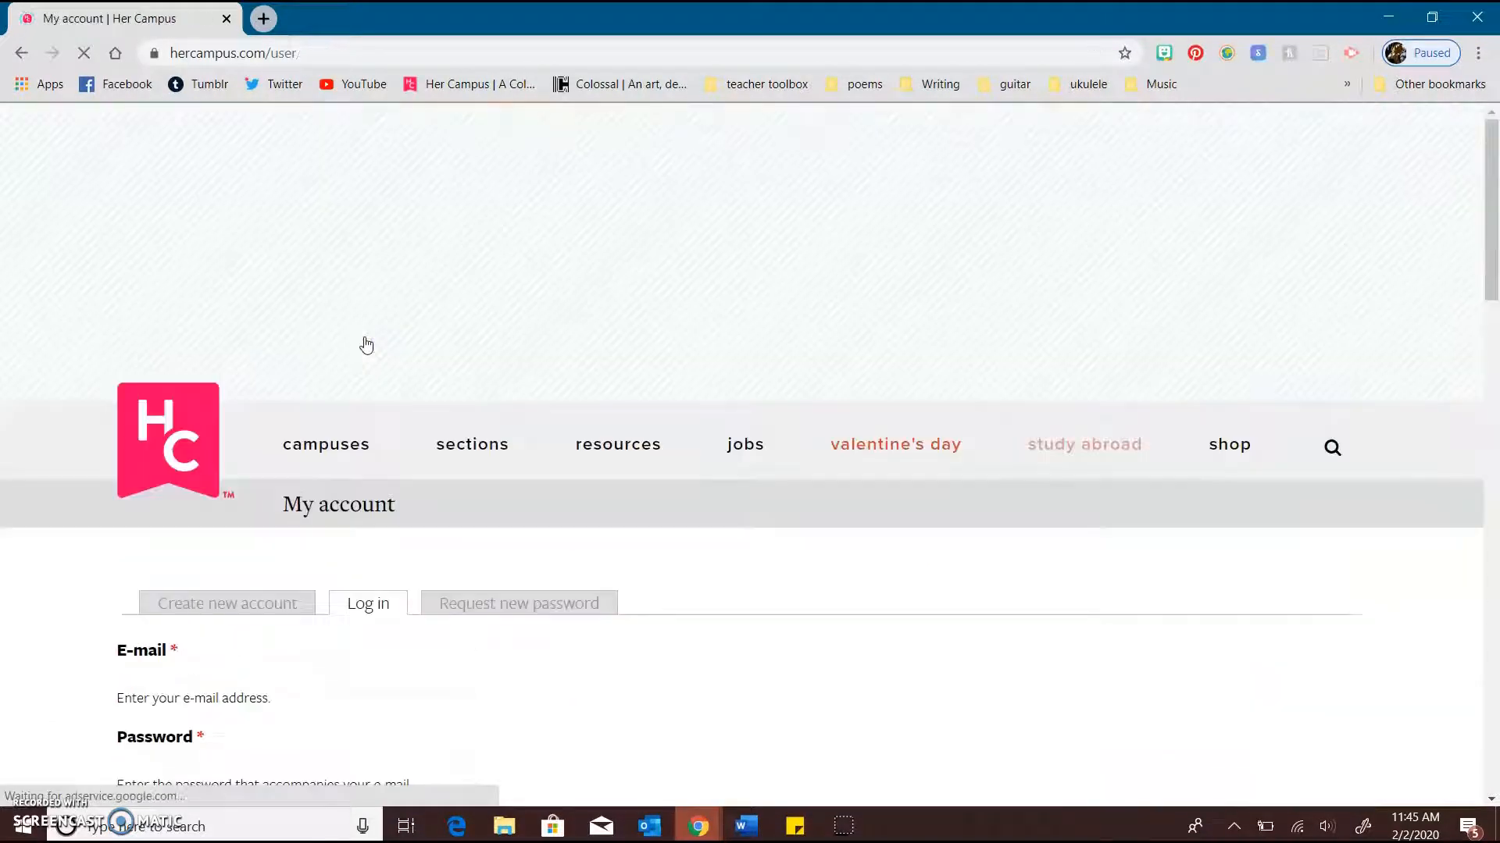
pyautogui.scroll(-5, 391, 461)
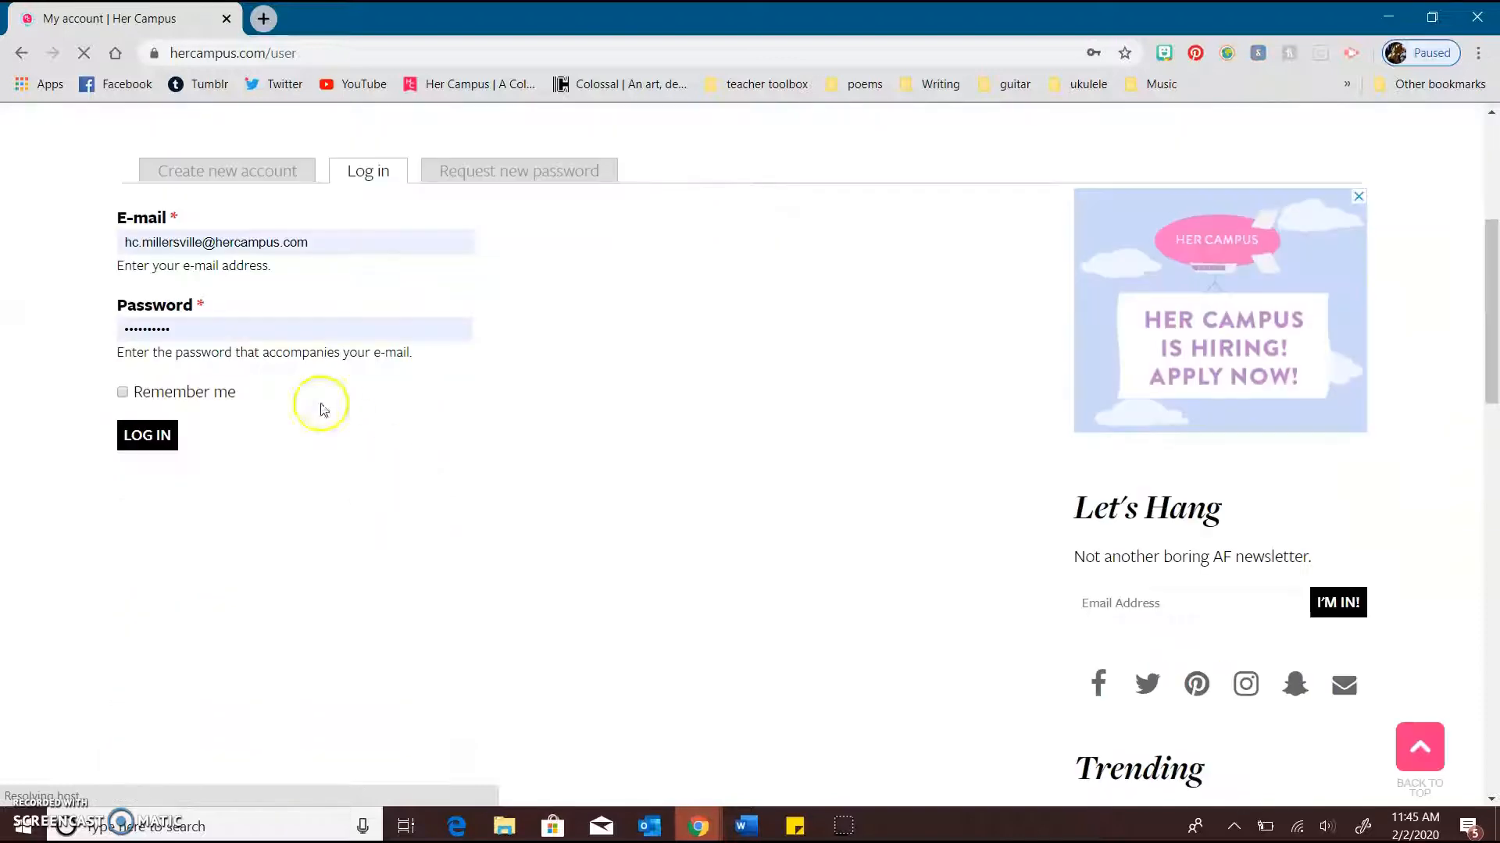
pyautogui.click(312, 242)
pyautogui.tripleClick(313, 242)
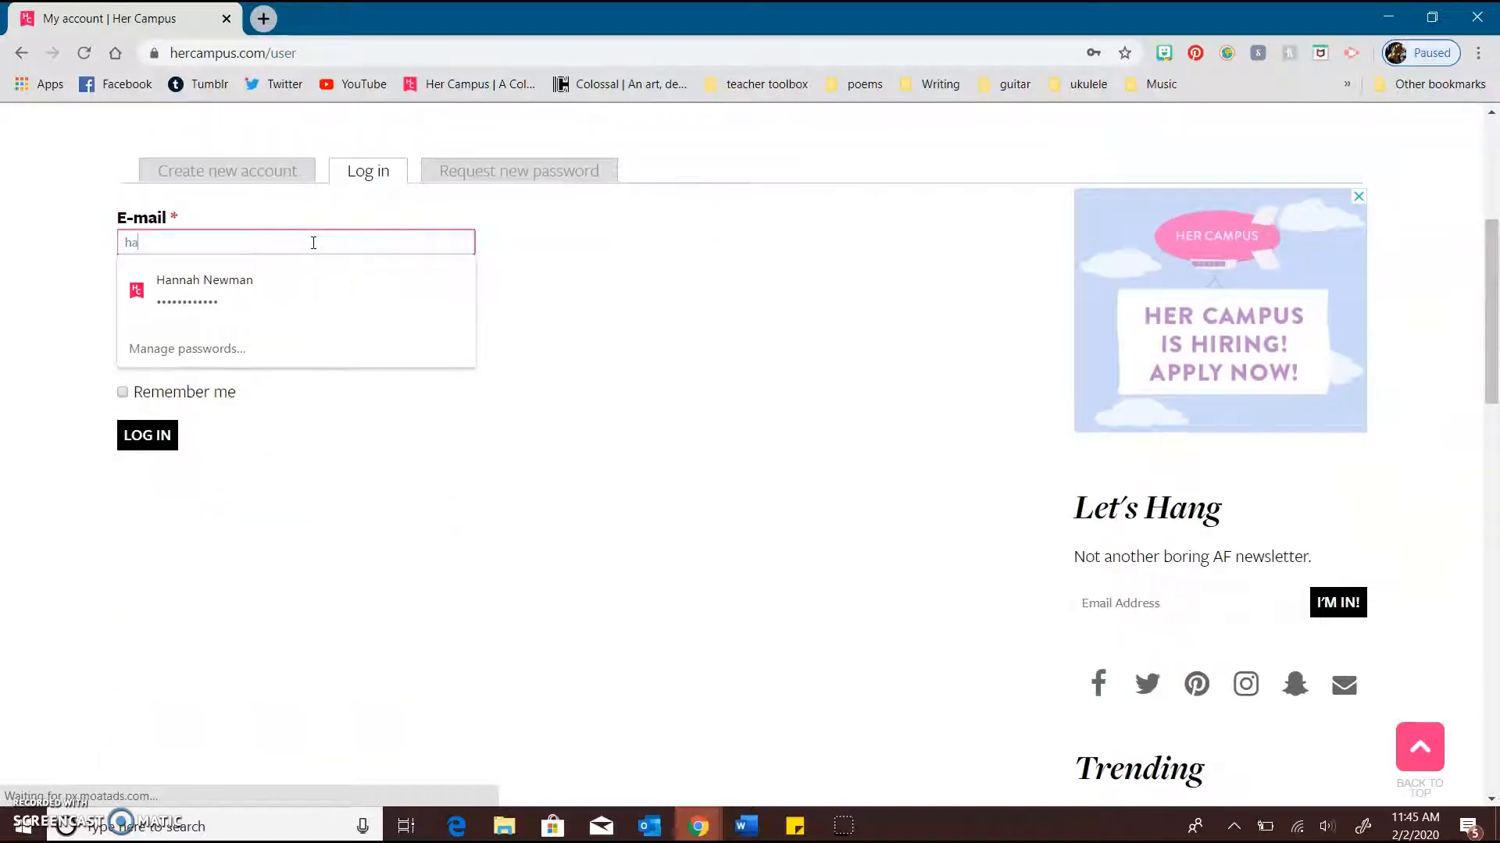
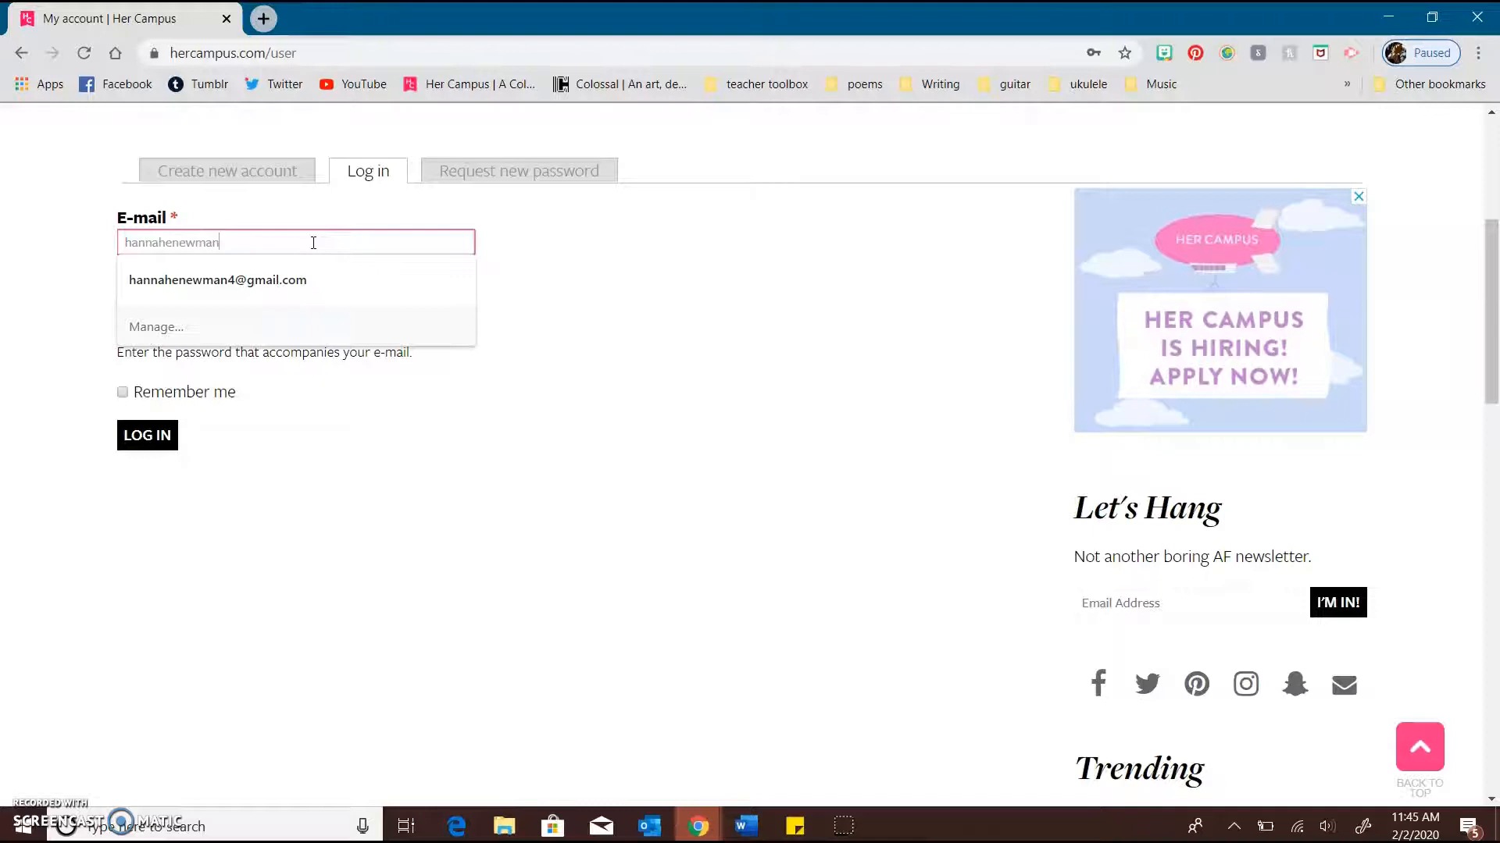
pyautogui.click(301, 273)
# Replace the prefilled password with the account password and log in
pyautogui.doubleClick(200, 332)
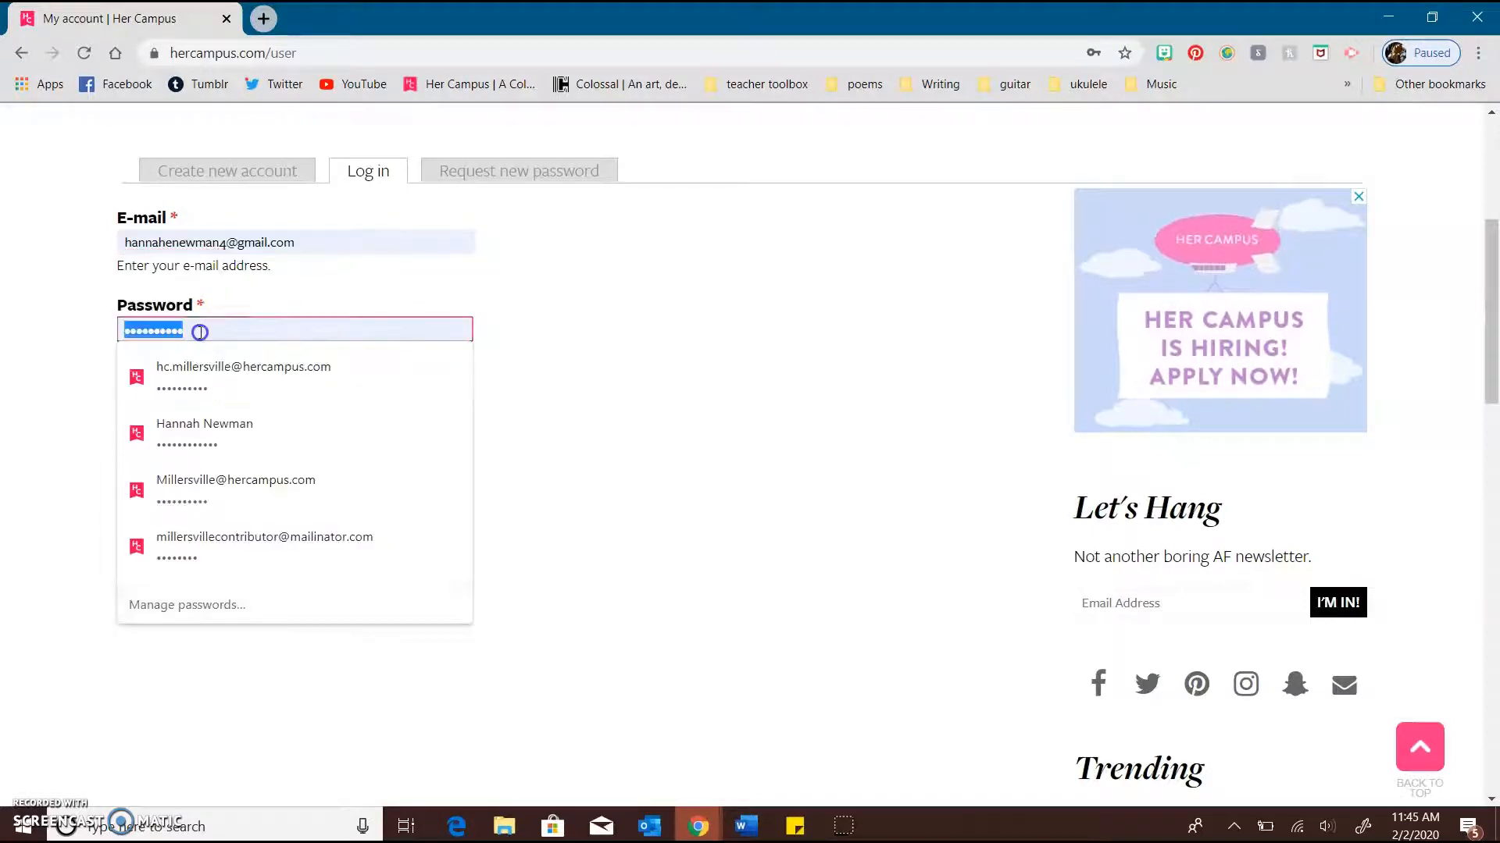
pyautogui.write('•••')
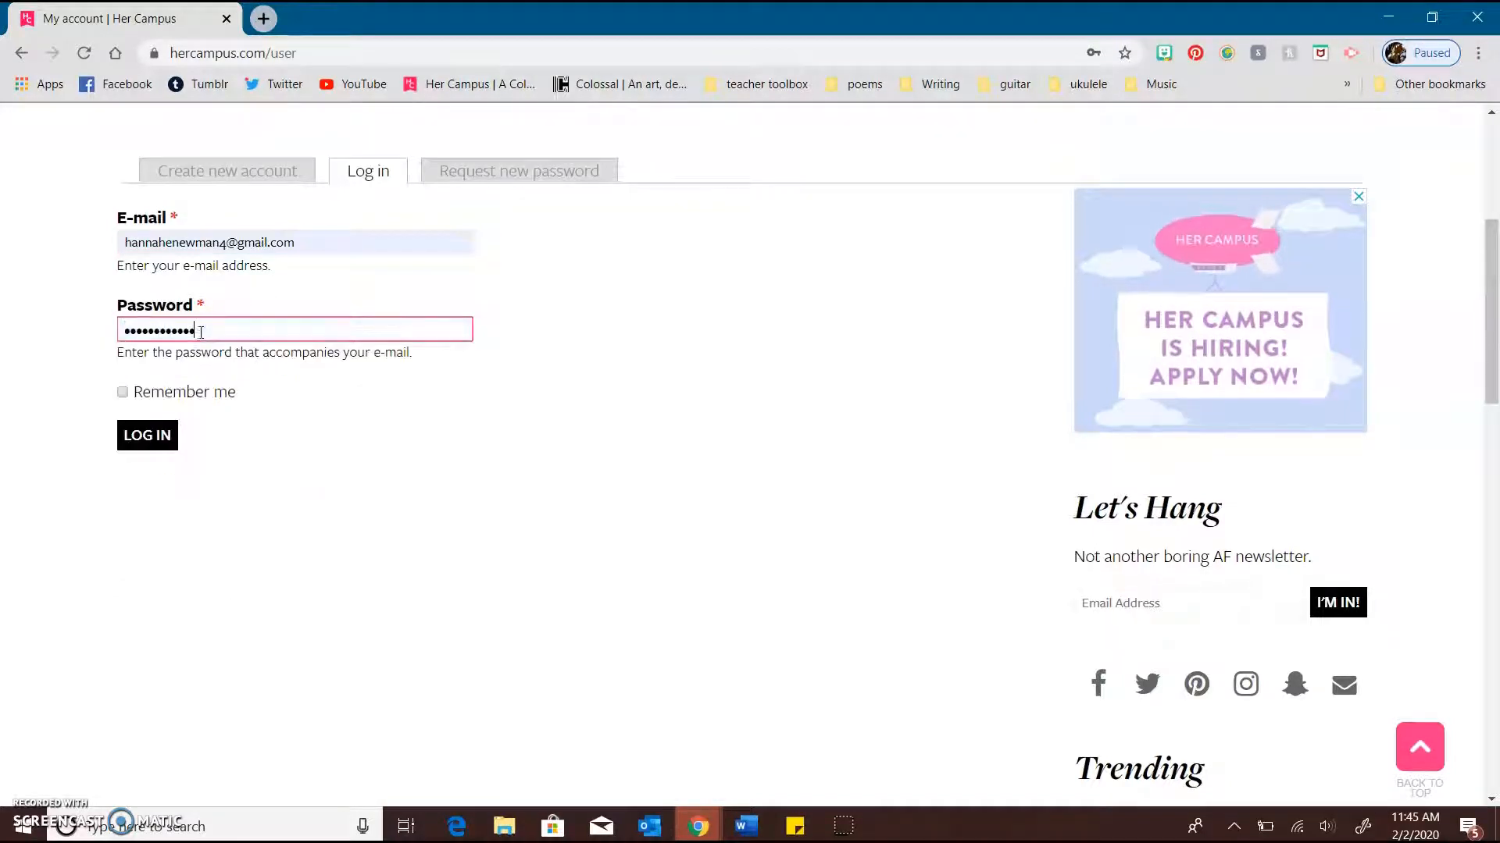
pyautogui.click(162, 434)
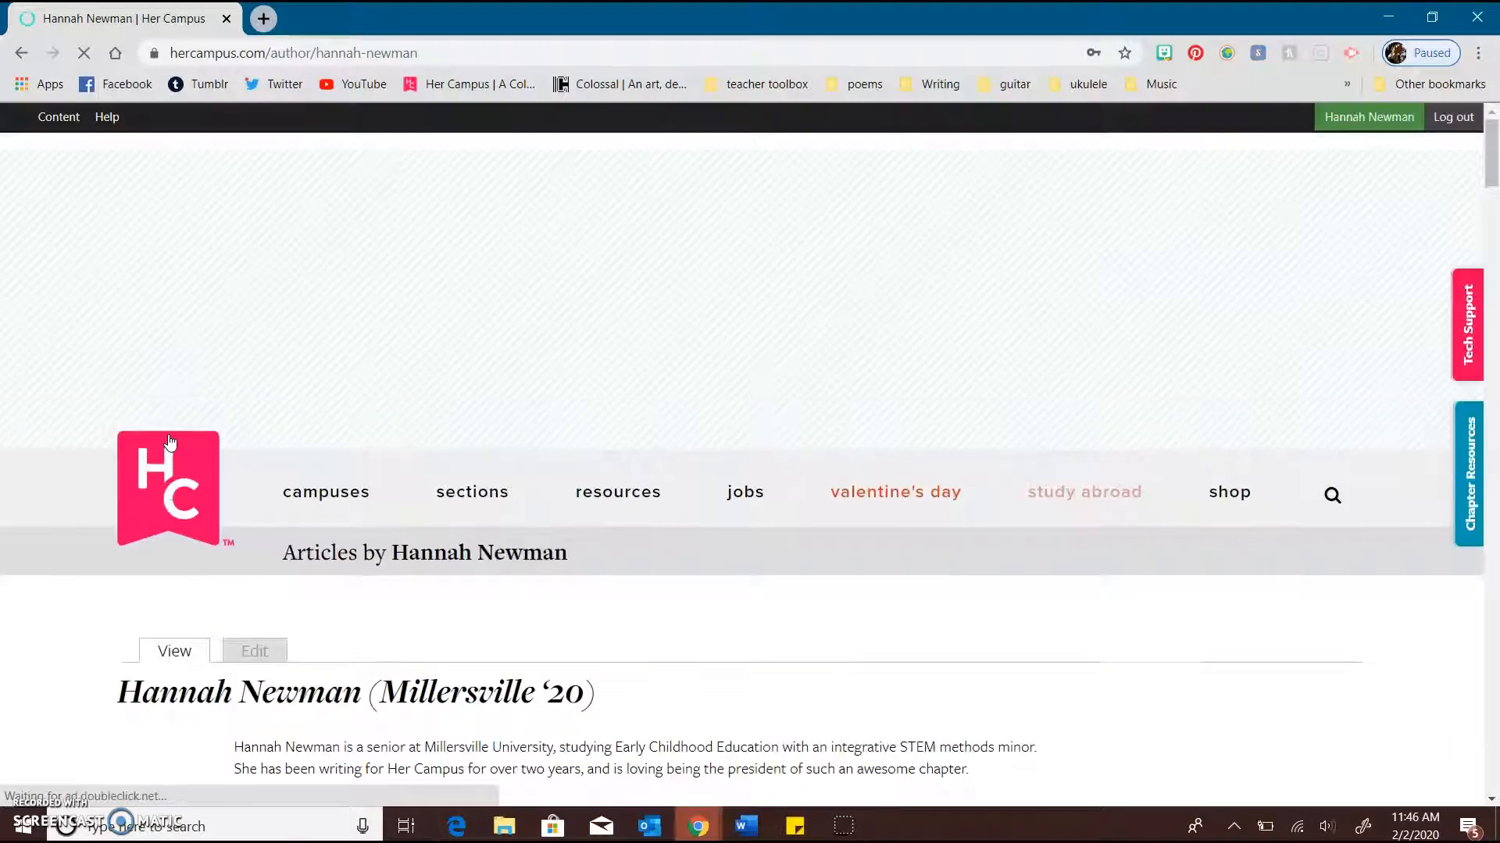
# Examine the author profile page, from the biography through the published articles to the page traffic section
pyautogui.scroll(-3, 593, 593)
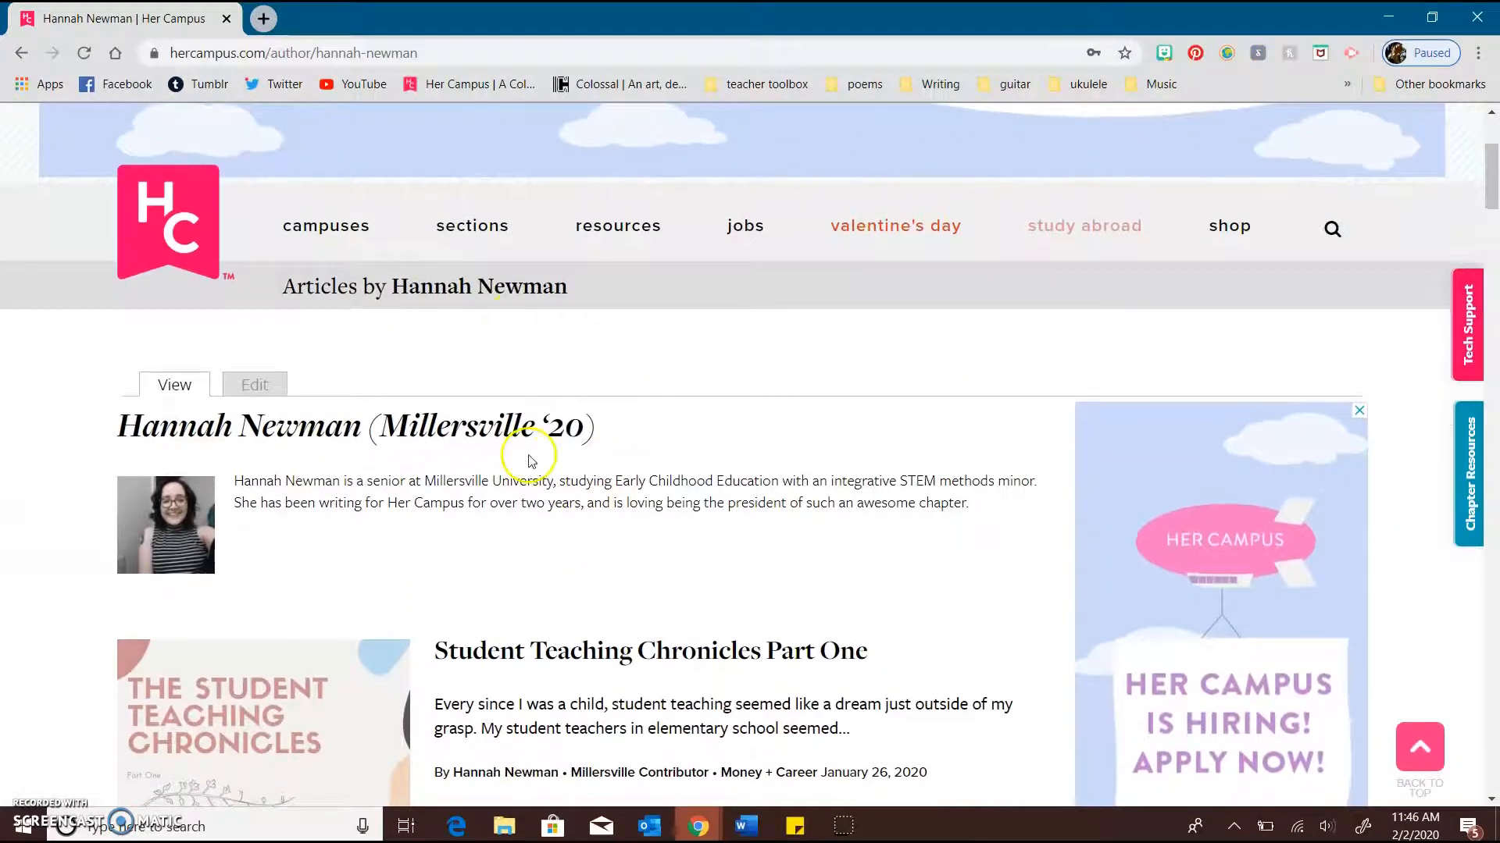
pyautogui.scroll(-1, 530, 457)
pyautogui.scroll(-1, 530, 457)
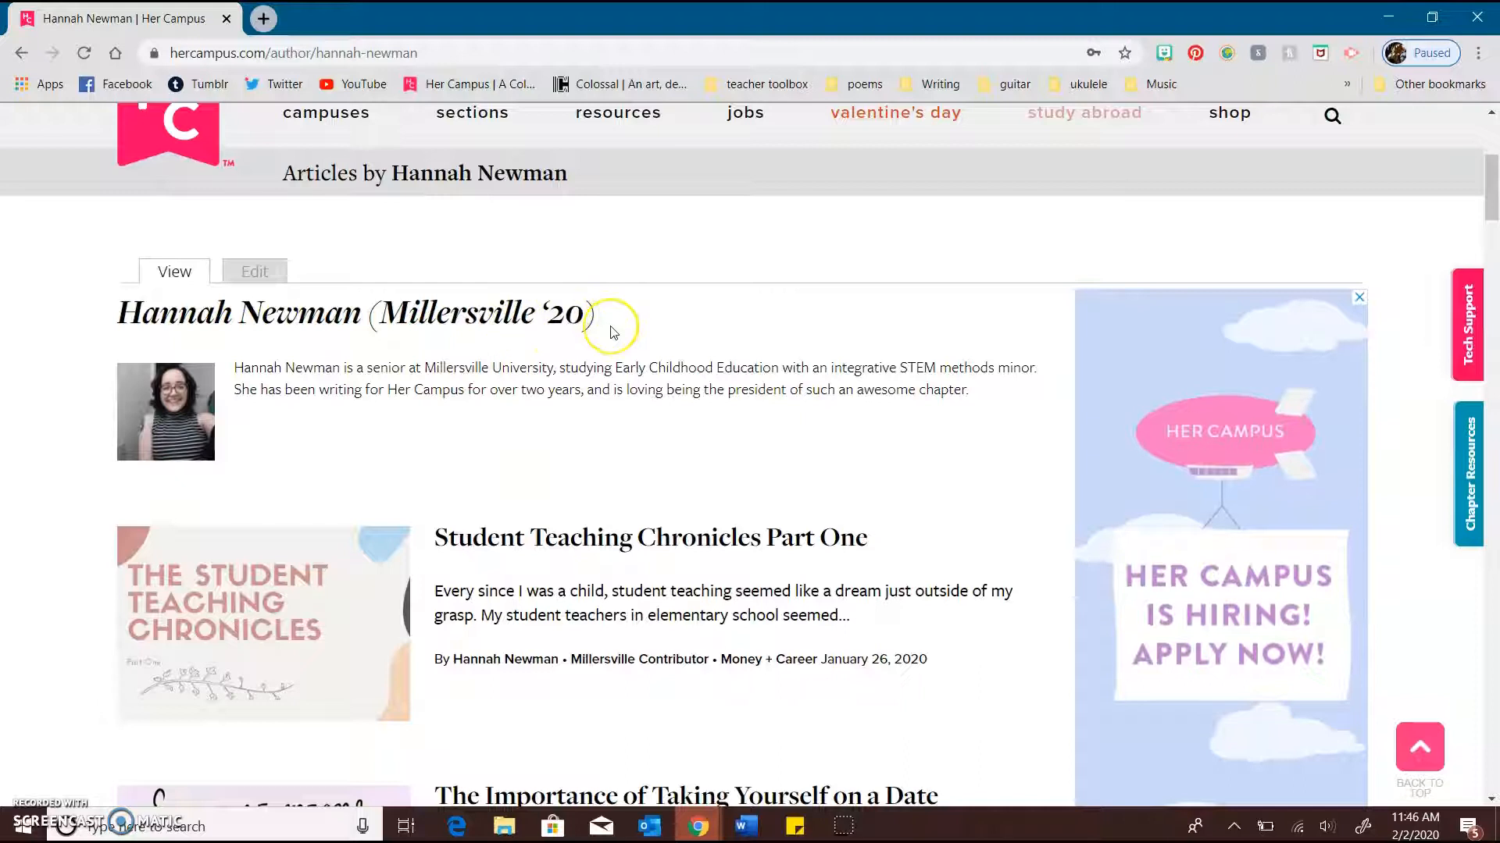
pyautogui.scroll(-1, 613, 324)
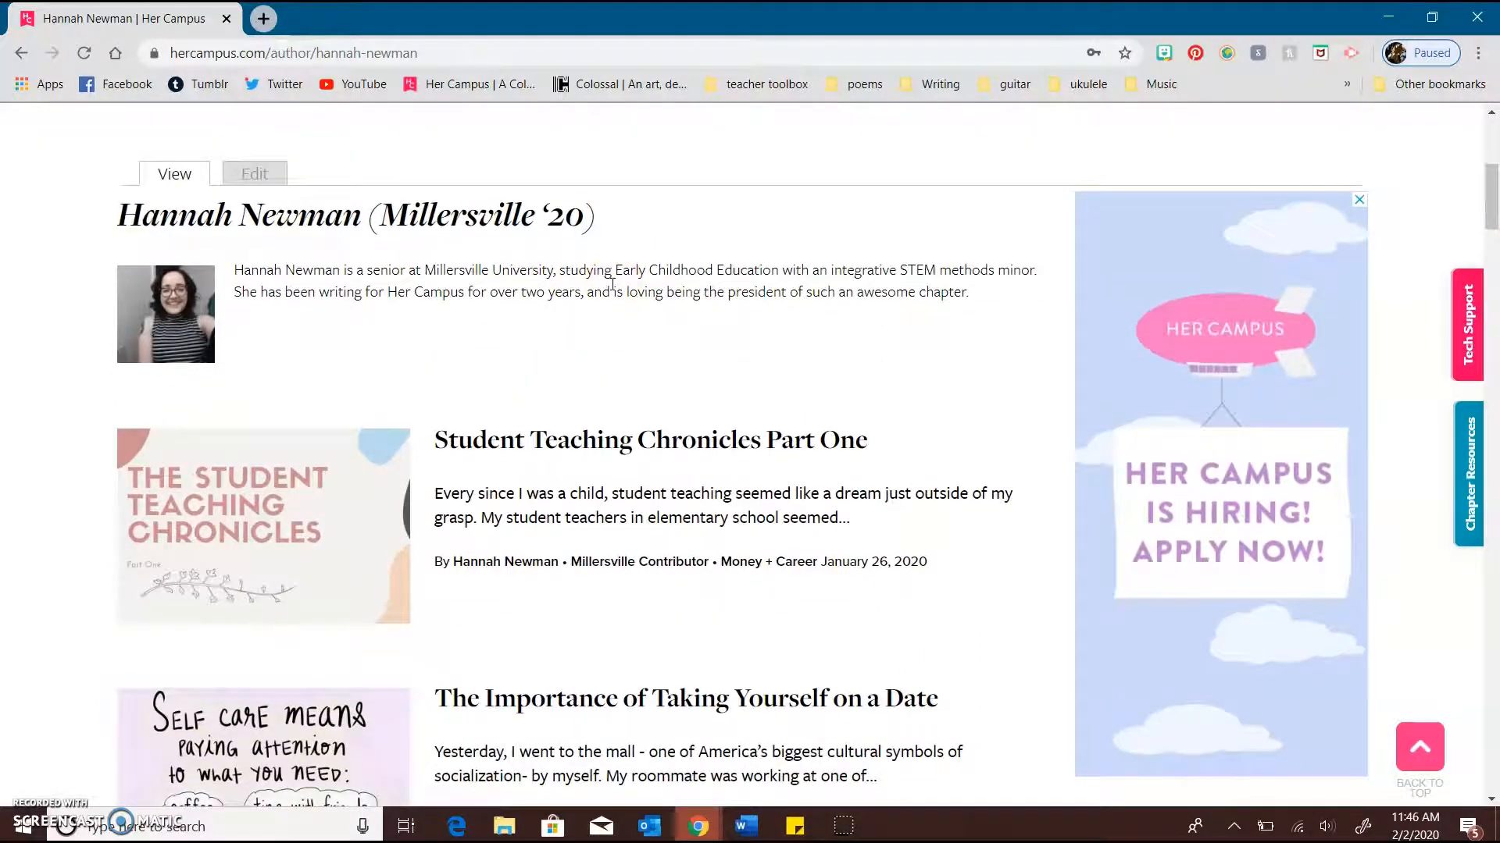
pyautogui.scroll(-4, 613, 283)
pyautogui.scroll(-20, 587, 455)
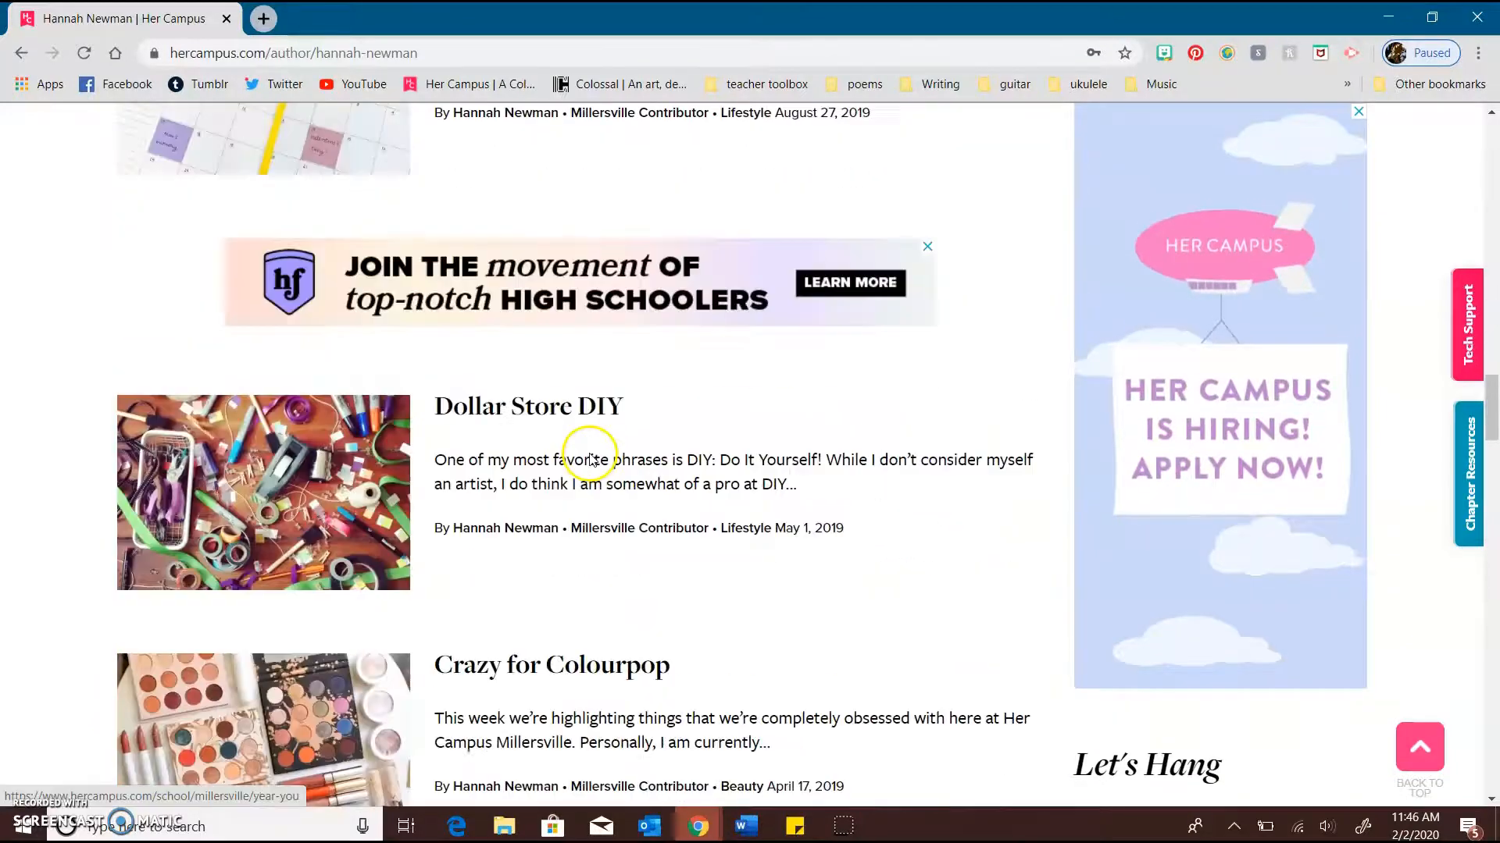
pyautogui.scroll(-5, 591, 454)
pyautogui.scroll(4, 589, 457)
pyautogui.click(589, 612)
pyautogui.scroll(-20, 699, 437)
pyautogui.scroll(-15, 703, 441)
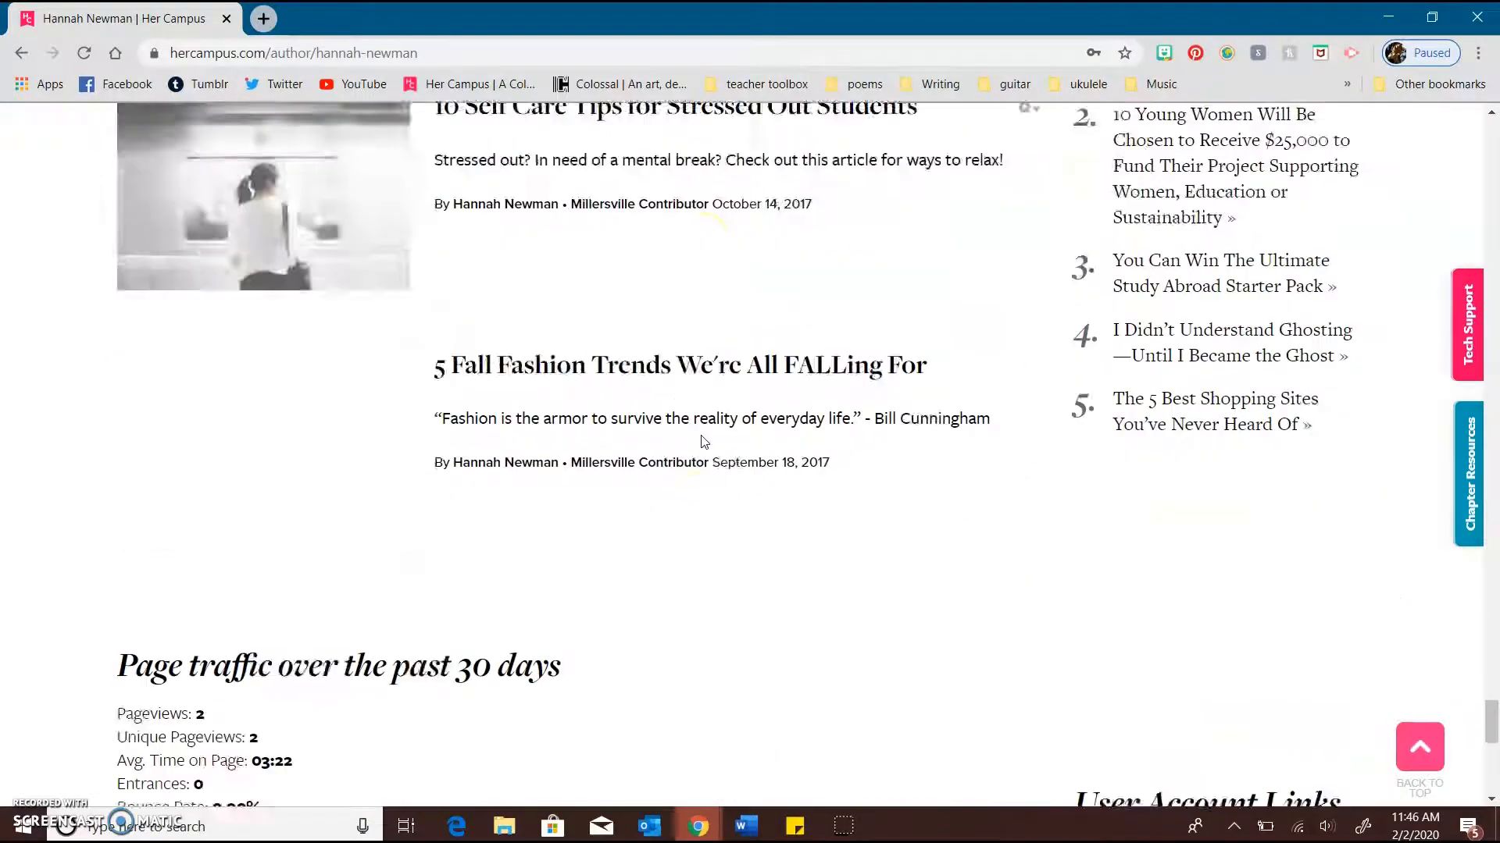
# Look back over the author profile page, from the oldest article up to the biography and page heading
pyautogui.scroll(1, 703, 442)
pyautogui.click(416, 579)
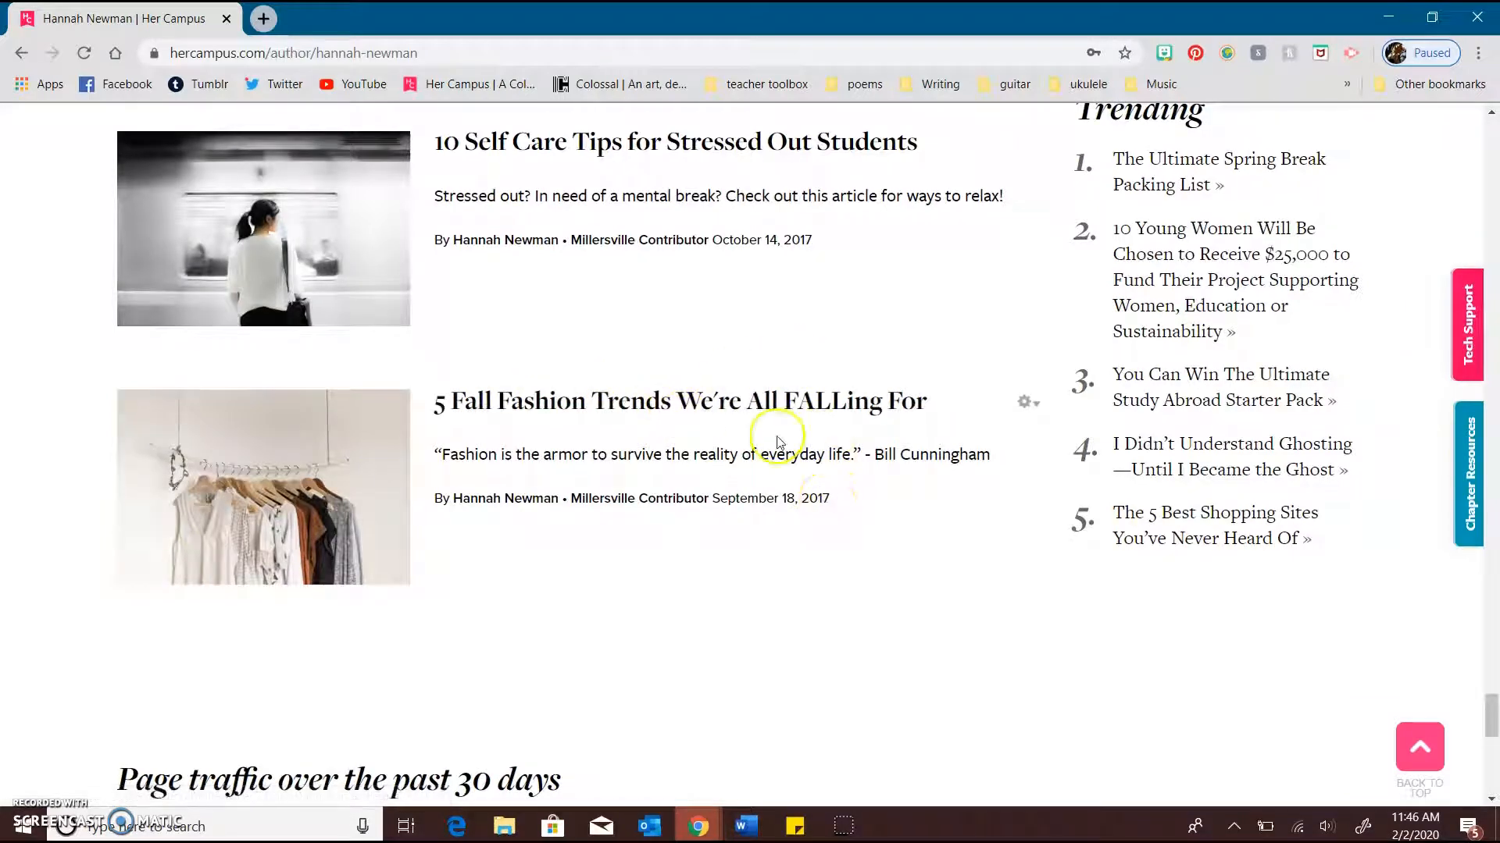
pyautogui.scroll(20, 779, 442)
pyautogui.scroll(20, 779, 442)
pyautogui.scroll(-2, 780, 442)
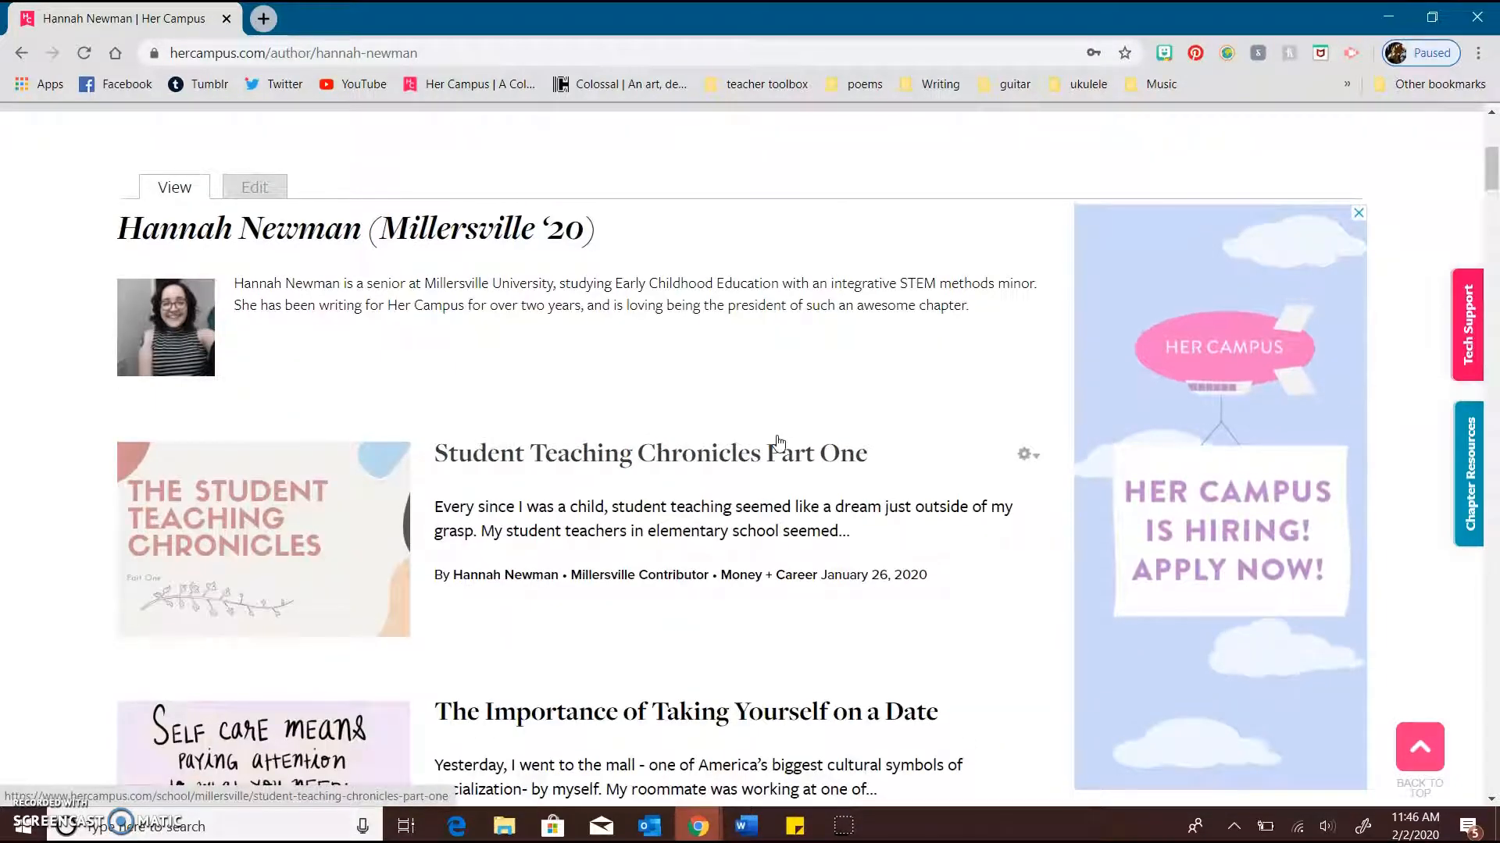
pyautogui.scroll(4, 659, 328)
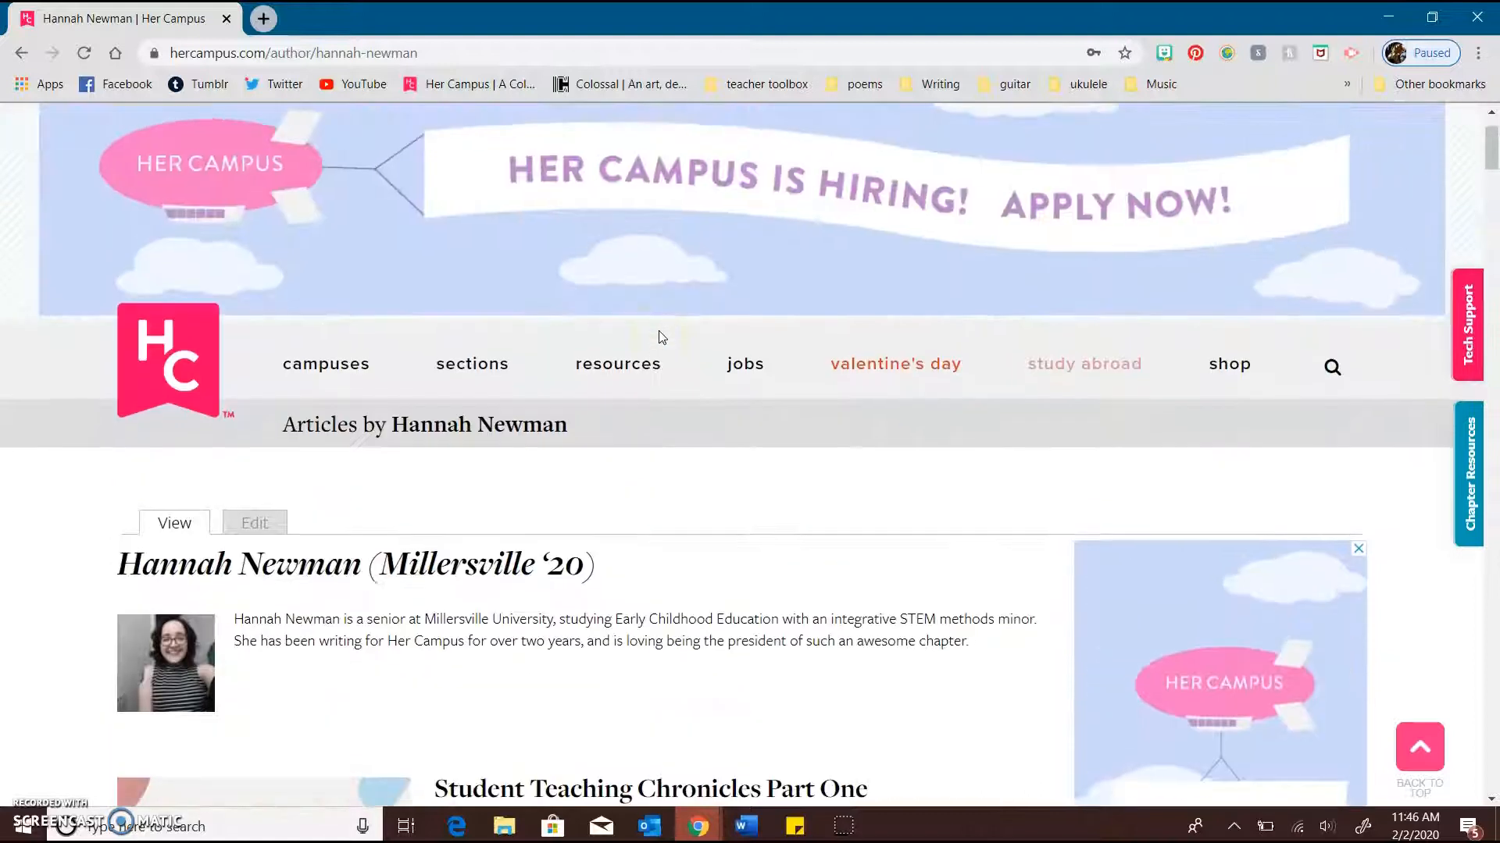
pyautogui.scroll(-4, 658, 331)
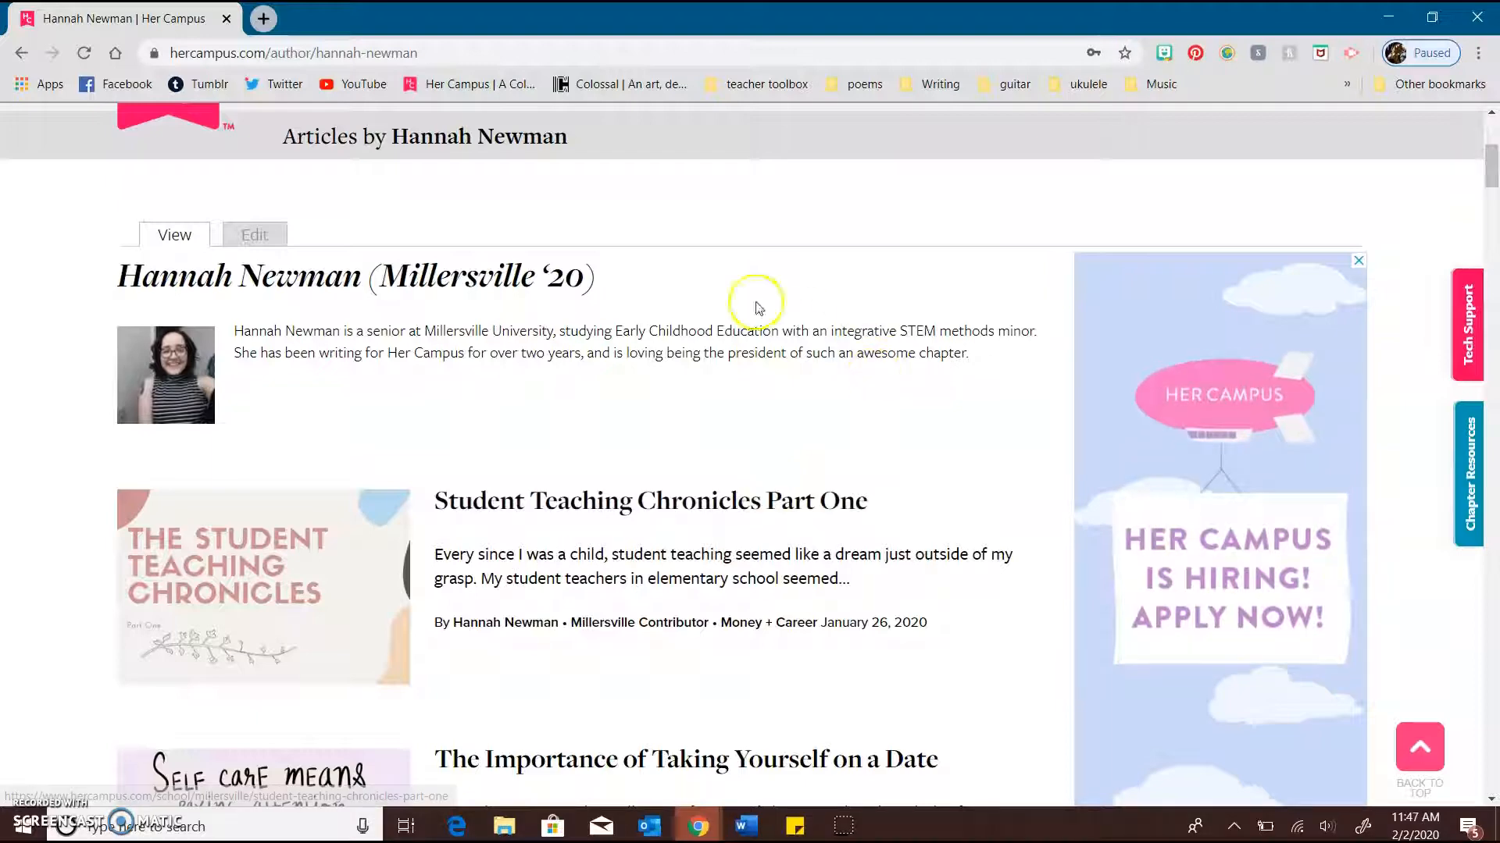
# Log out of the author account using the User Account Links below the profile's article list
pyautogui.scroll(-20, 659, 401)
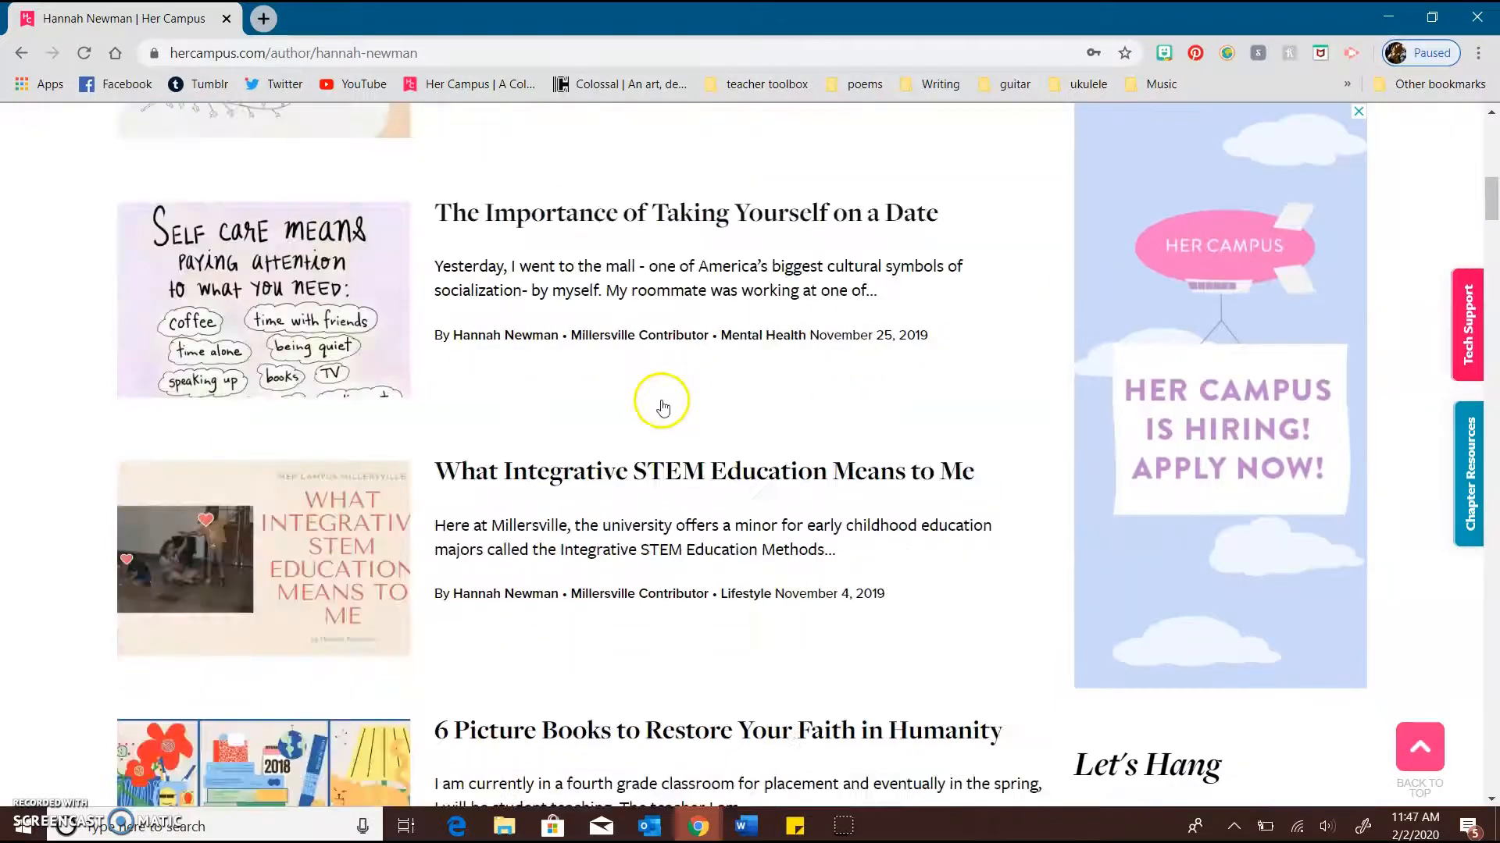
pyautogui.scroll(-20, 818, 552)
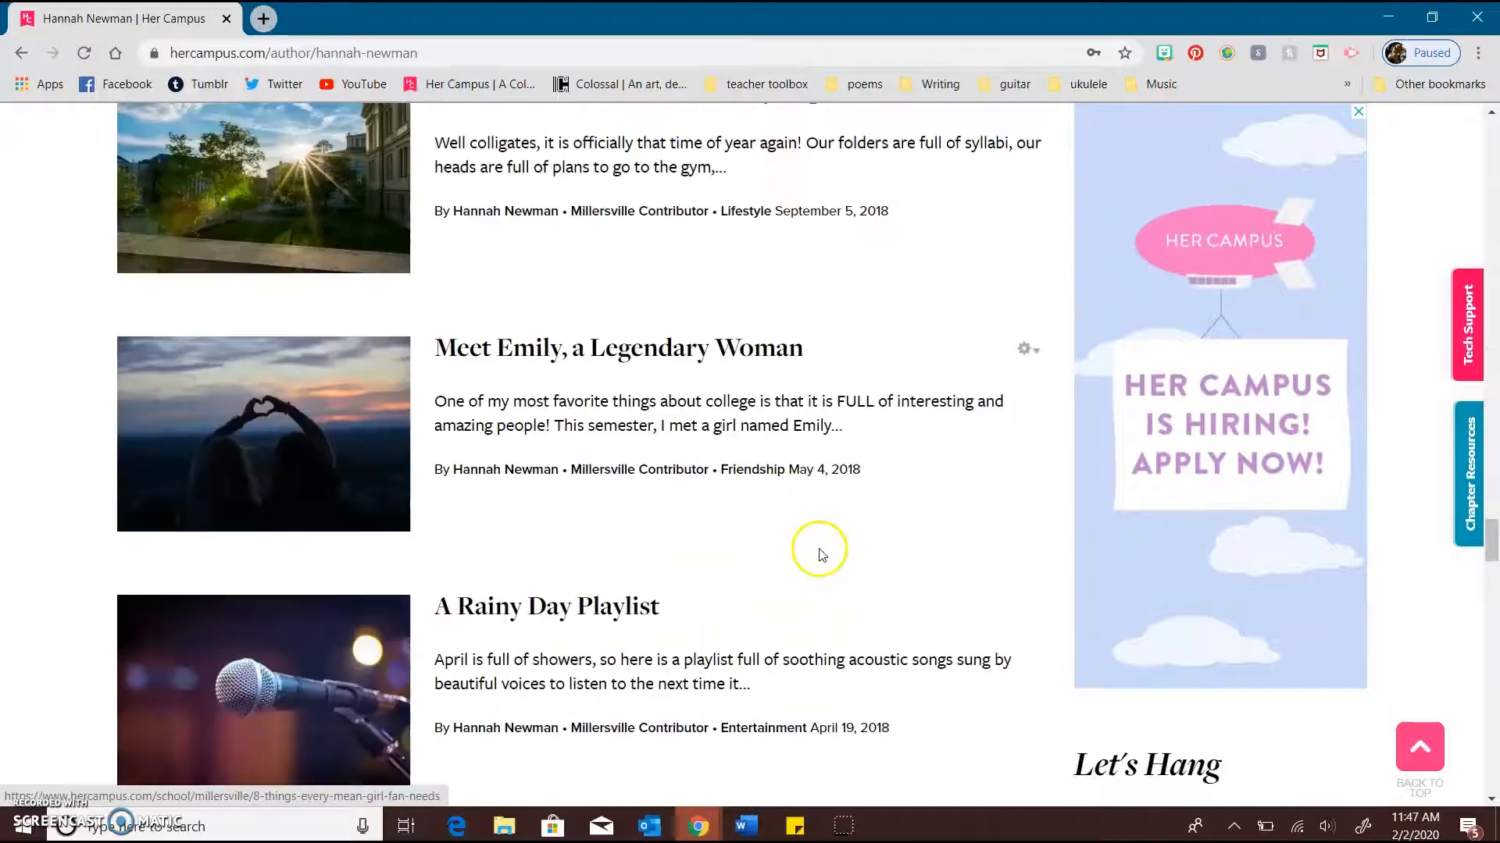
pyautogui.scroll(-20, 820, 553)
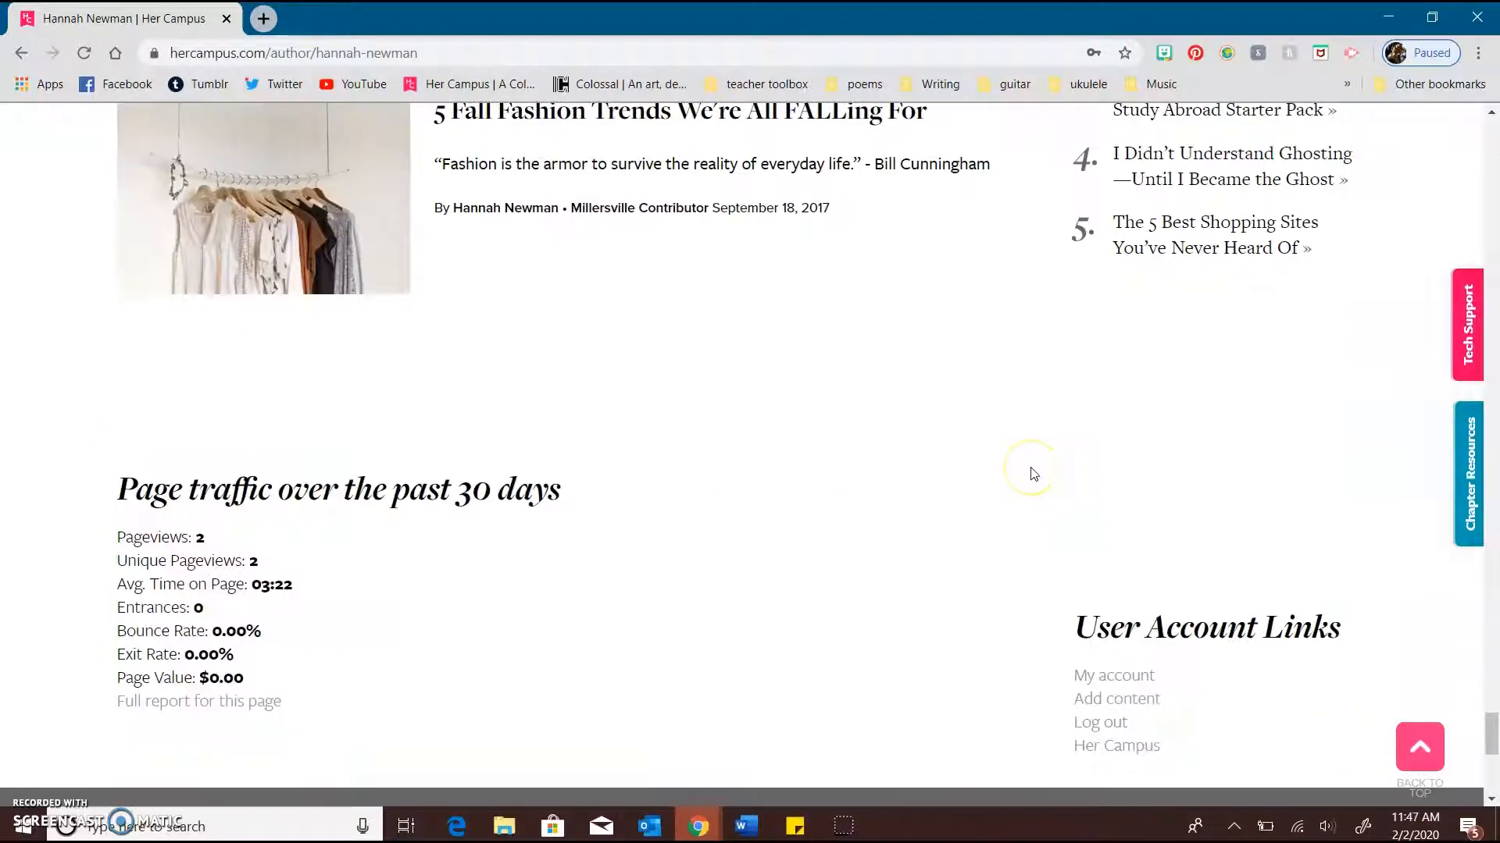
pyautogui.scroll(4, 1032, 473)
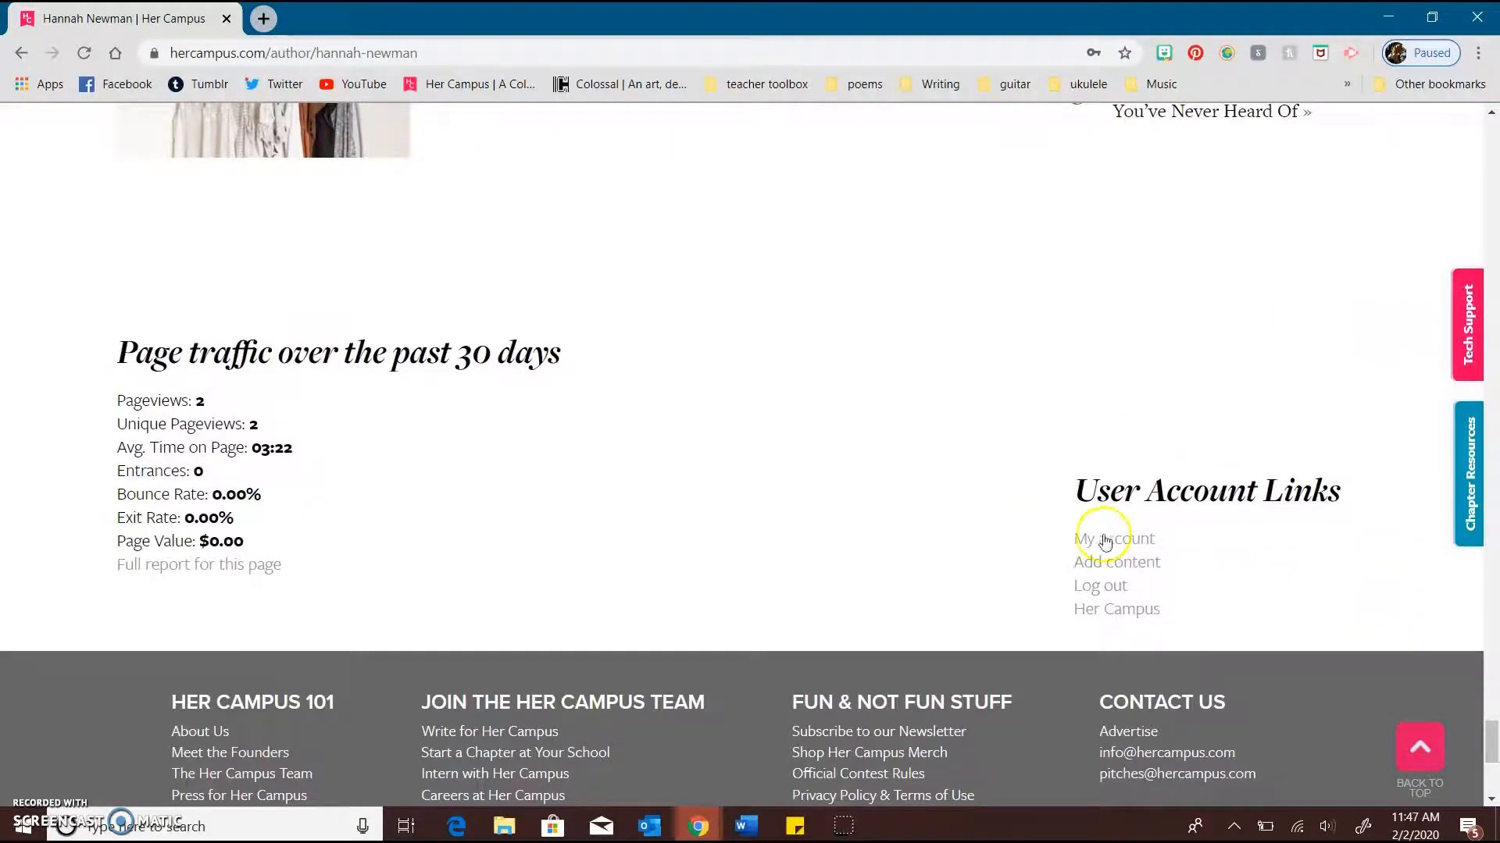
pyautogui.scroll(-2, 1178, 526)
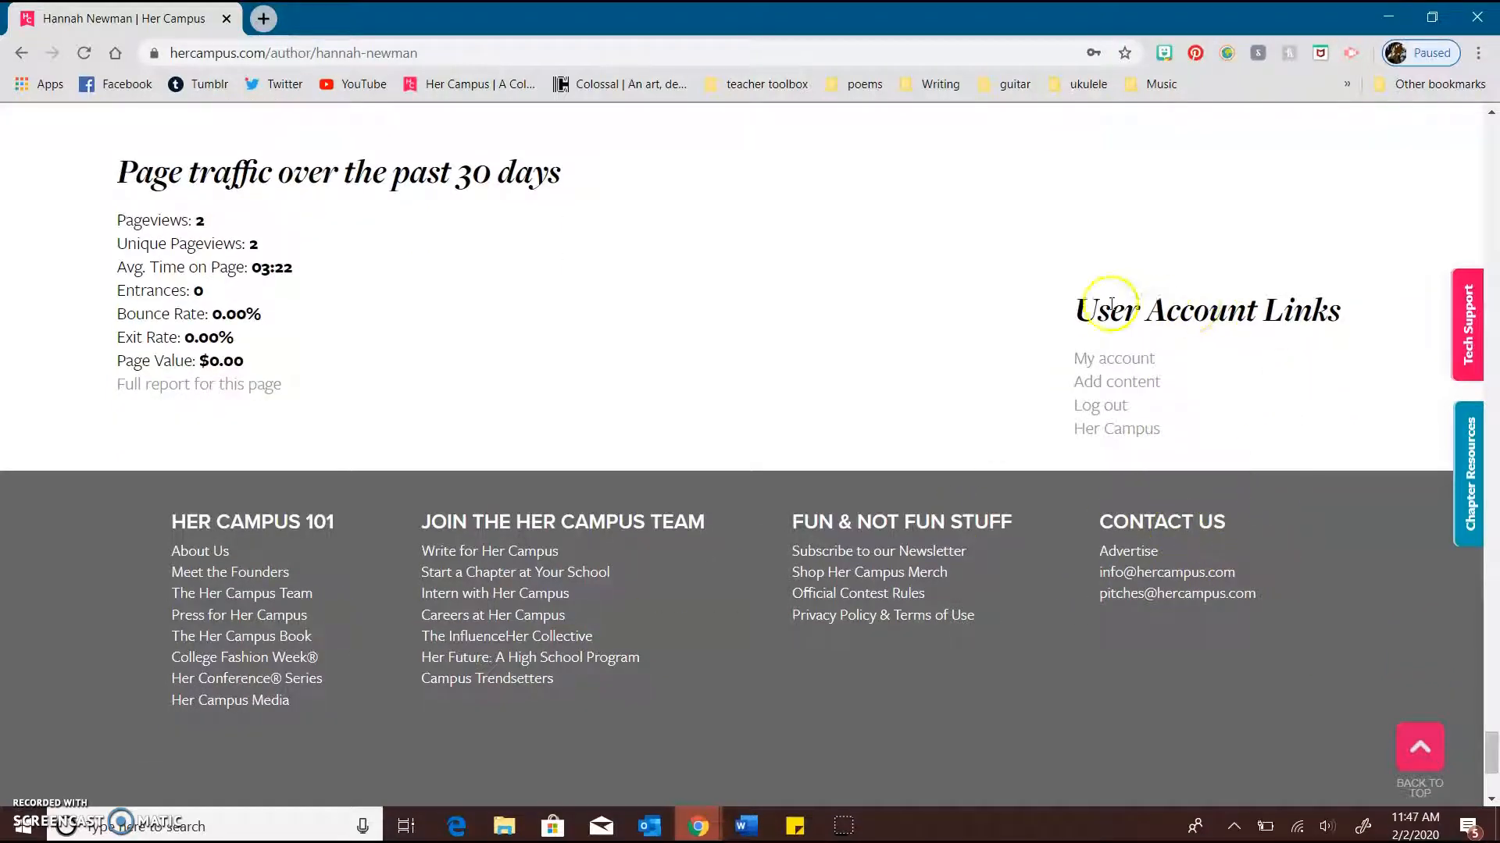
pyautogui.click(1108, 406)
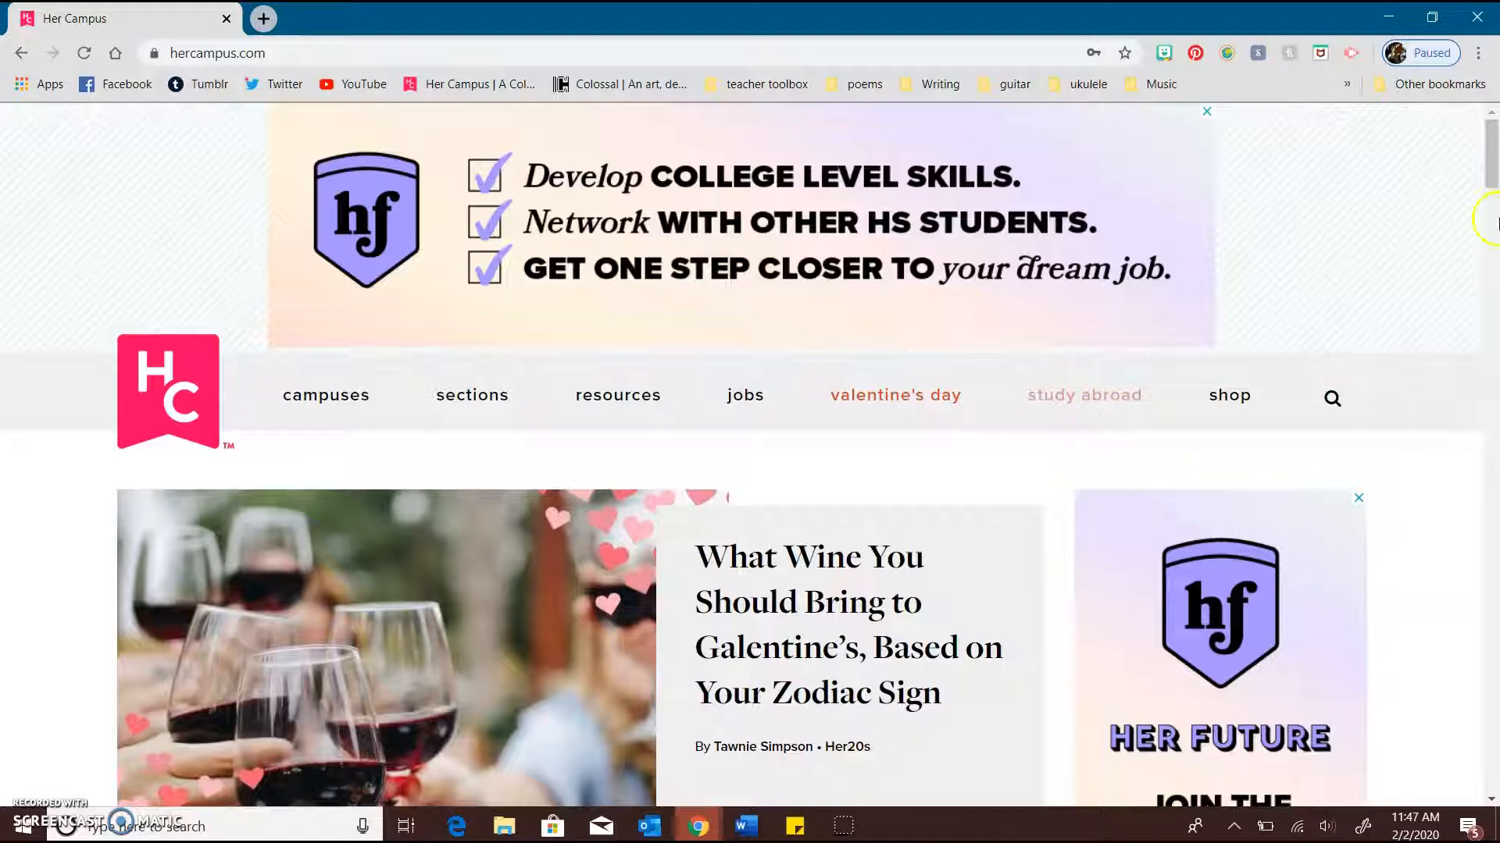
# Log in through the homepage's User Login form with the prefilled chapter credentials and Remember me enabled
pyautogui.scroll(-20, 1396, 586)
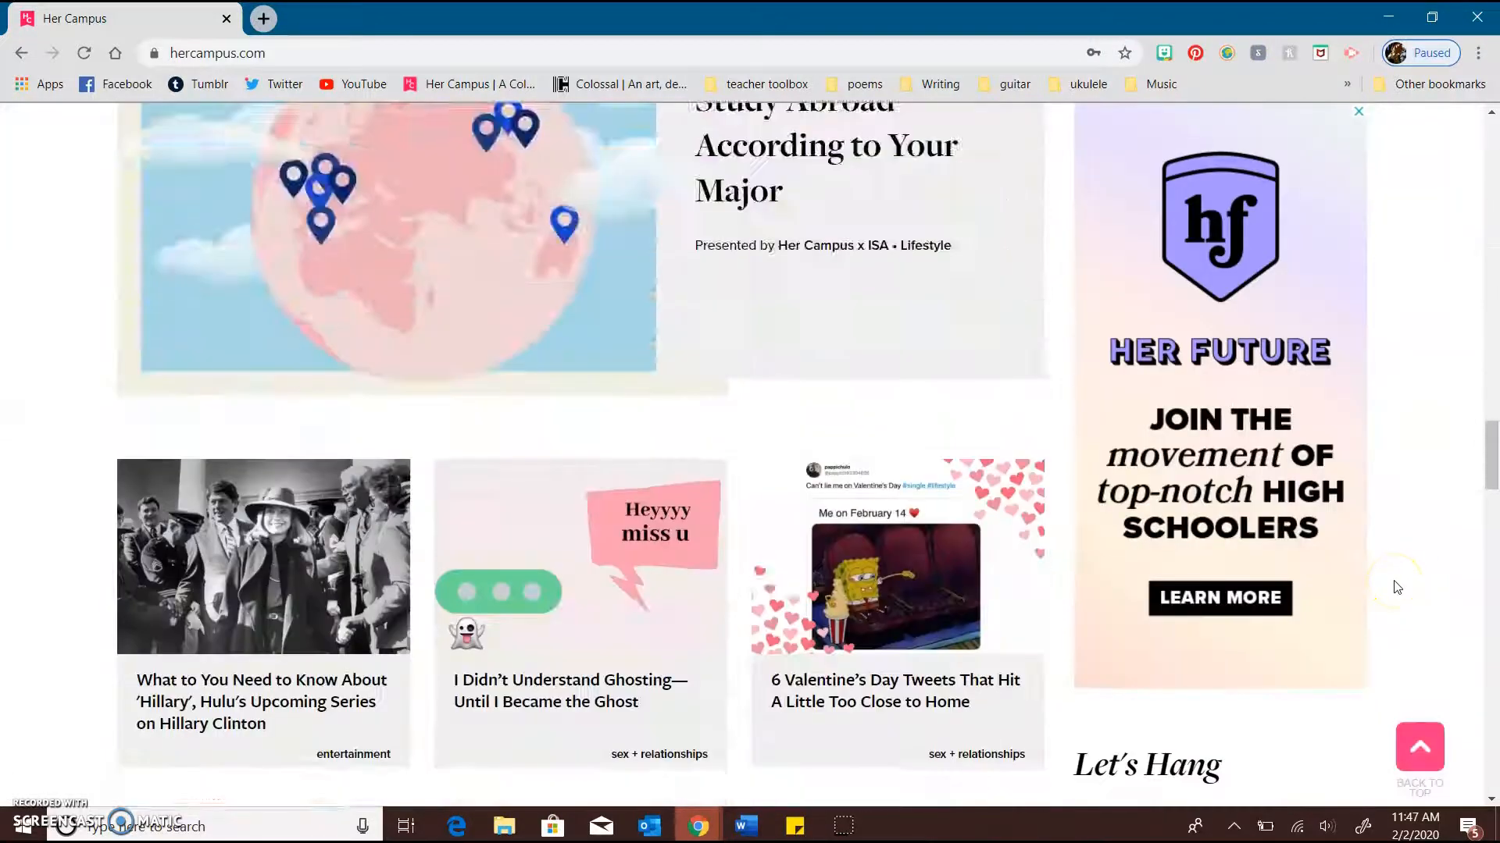
pyautogui.scroll(-12, 1397, 588)
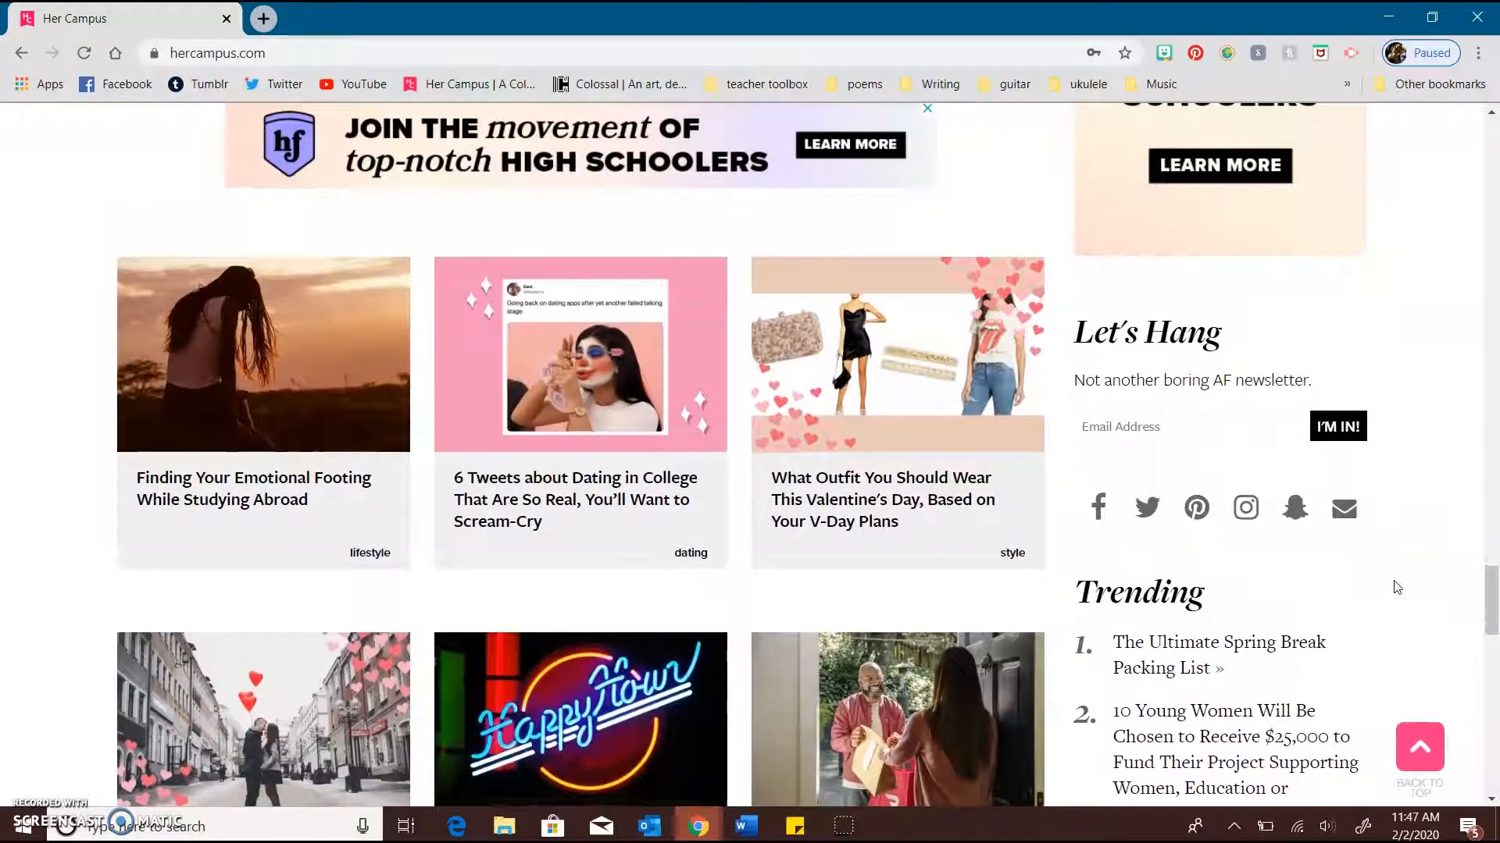
pyautogui.scroll(-12, 1397, 585)
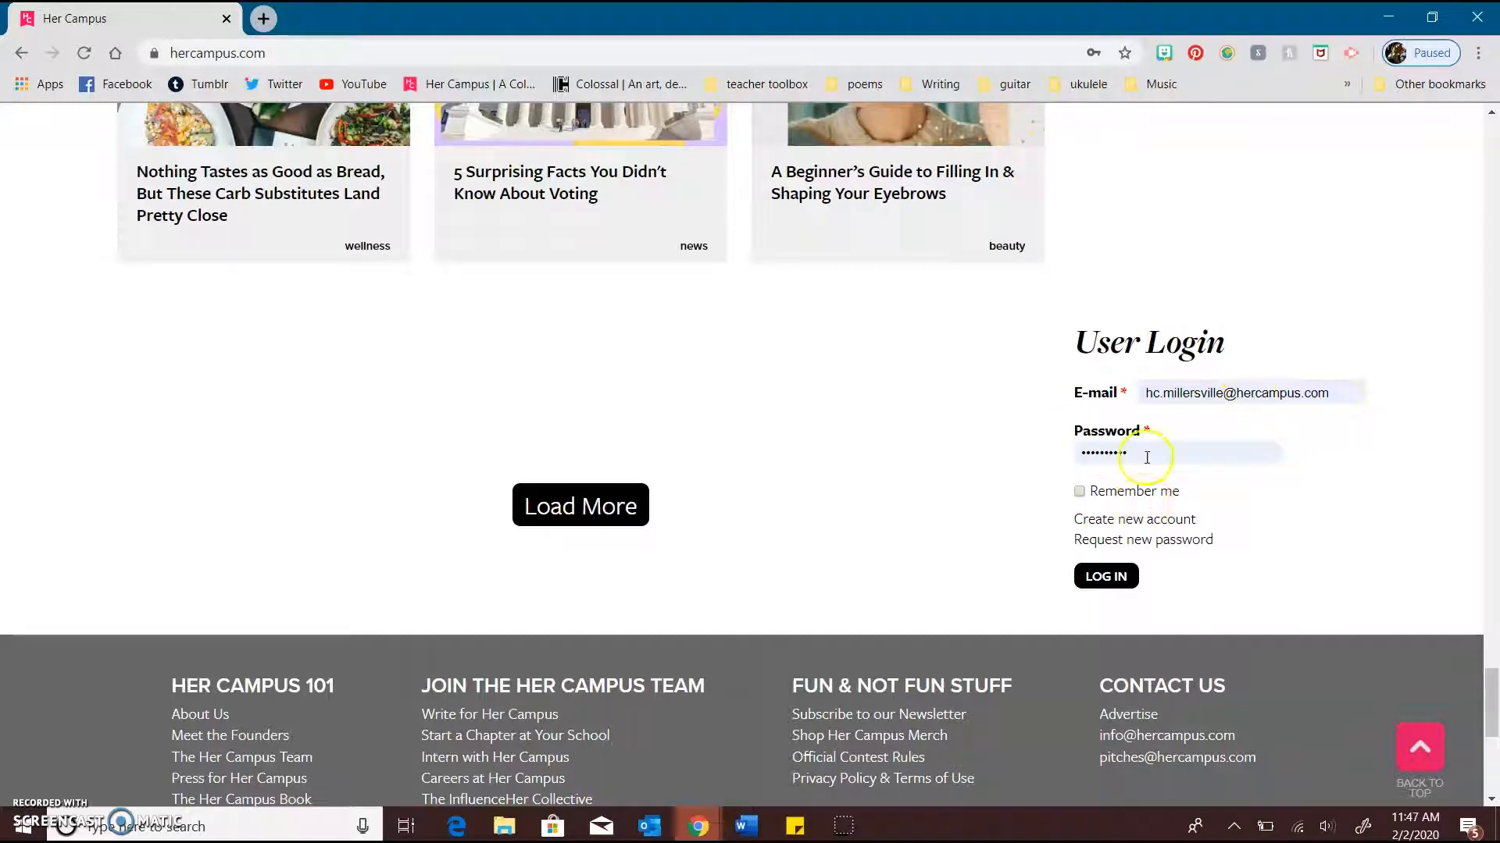
pyautogui.click(1078, 492)
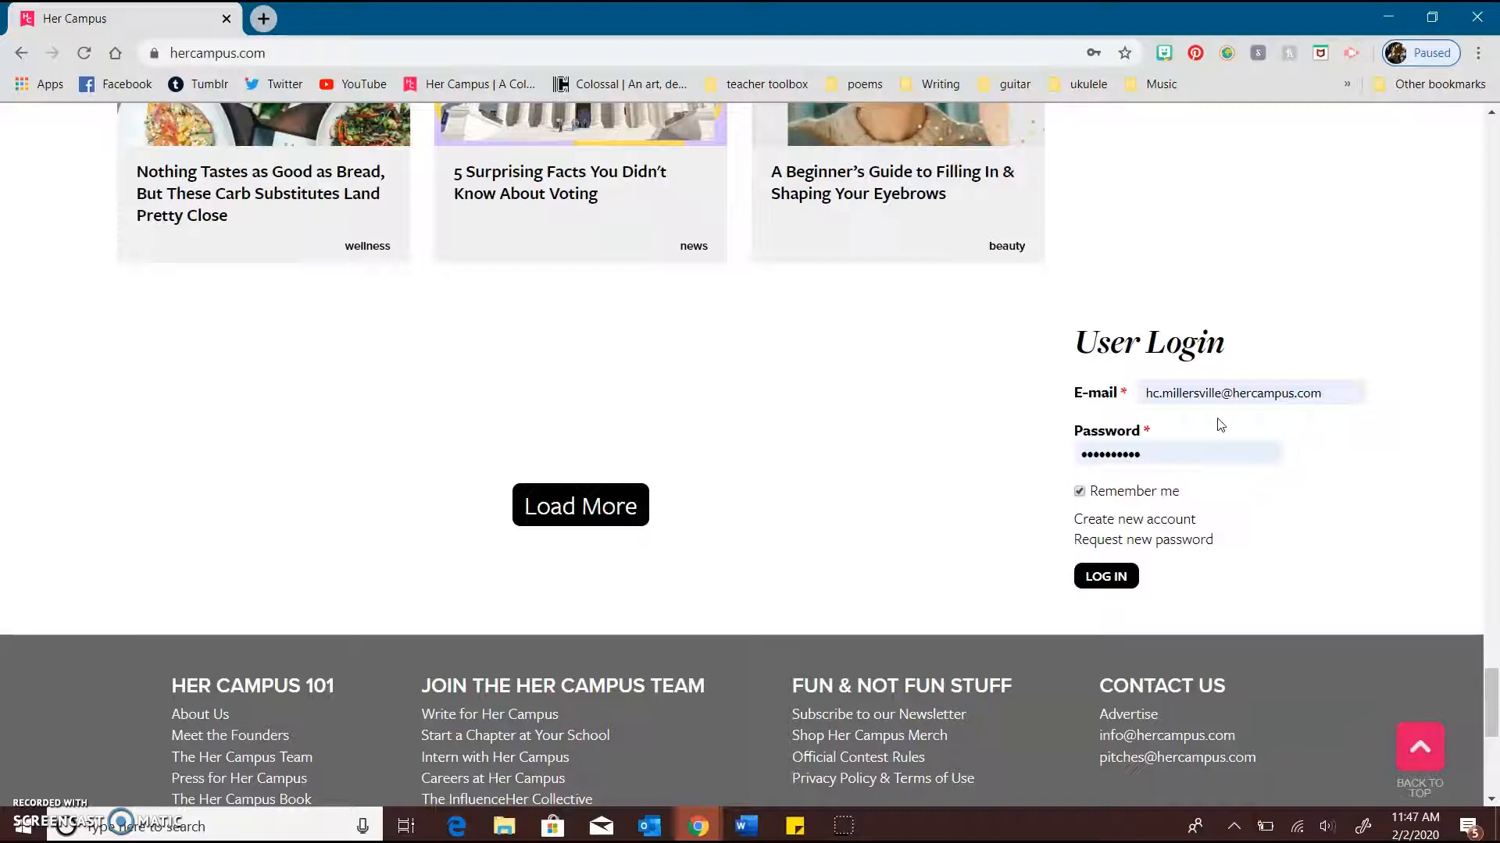
pyautogui.click(1106, 577)
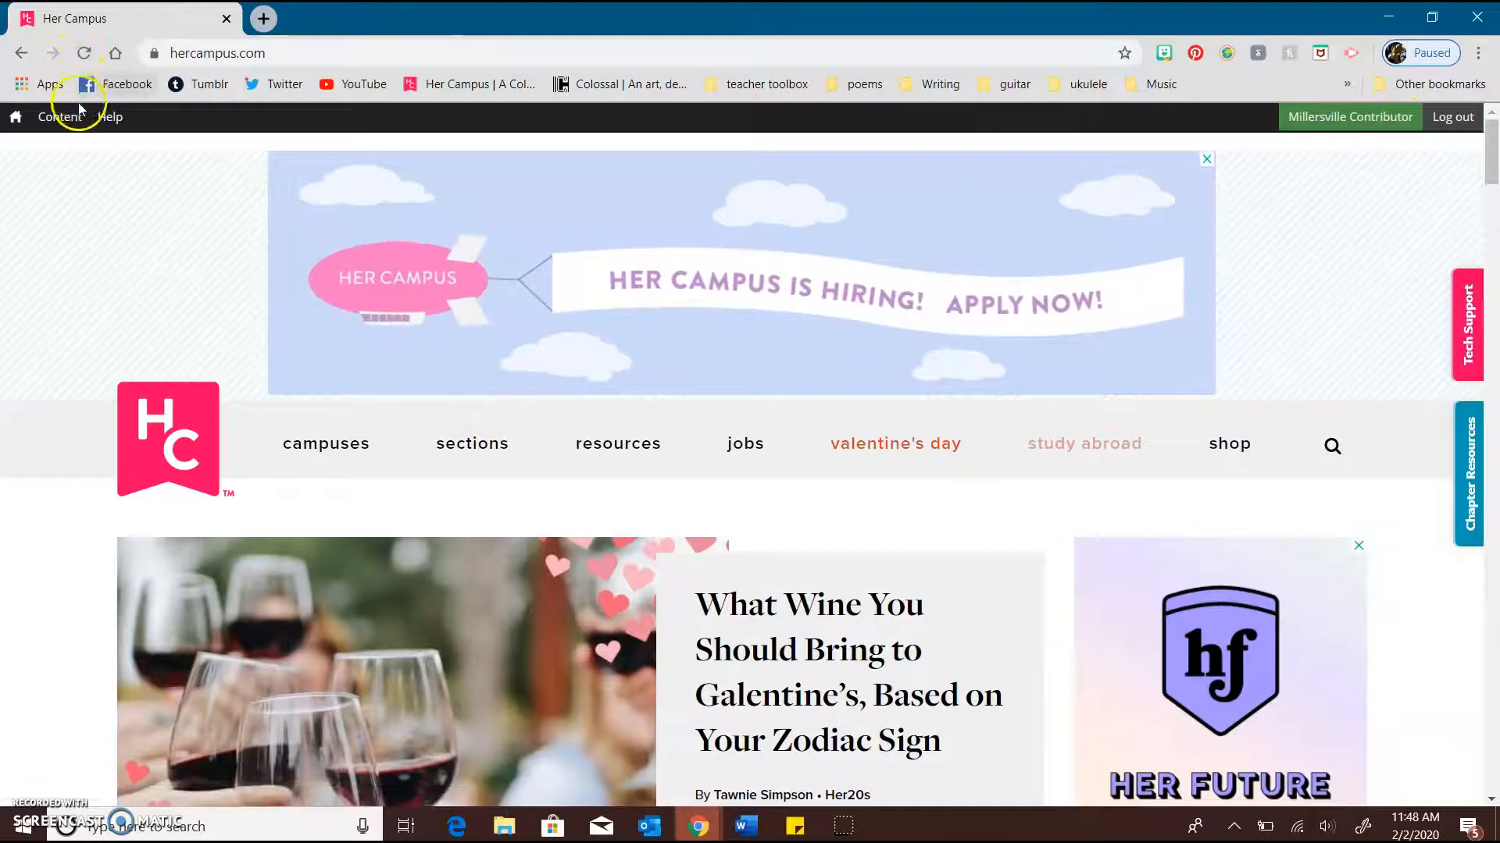
# Start adding new content of the type Article
pyautogui.moveTo(59, 115)
pyautogui.moveTo(71, 143)
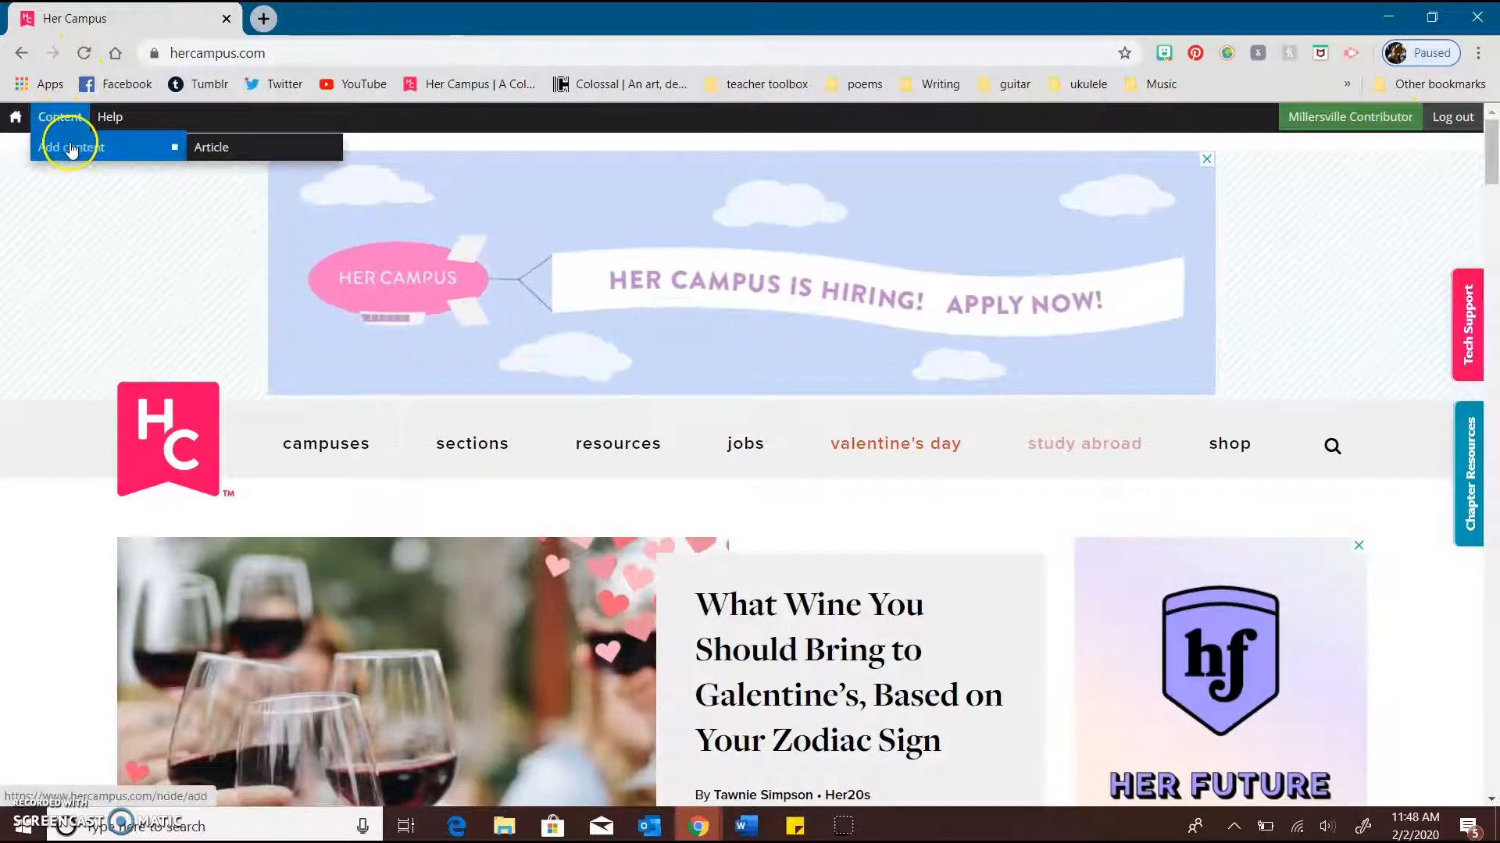
pyautogui.click(216, 149)
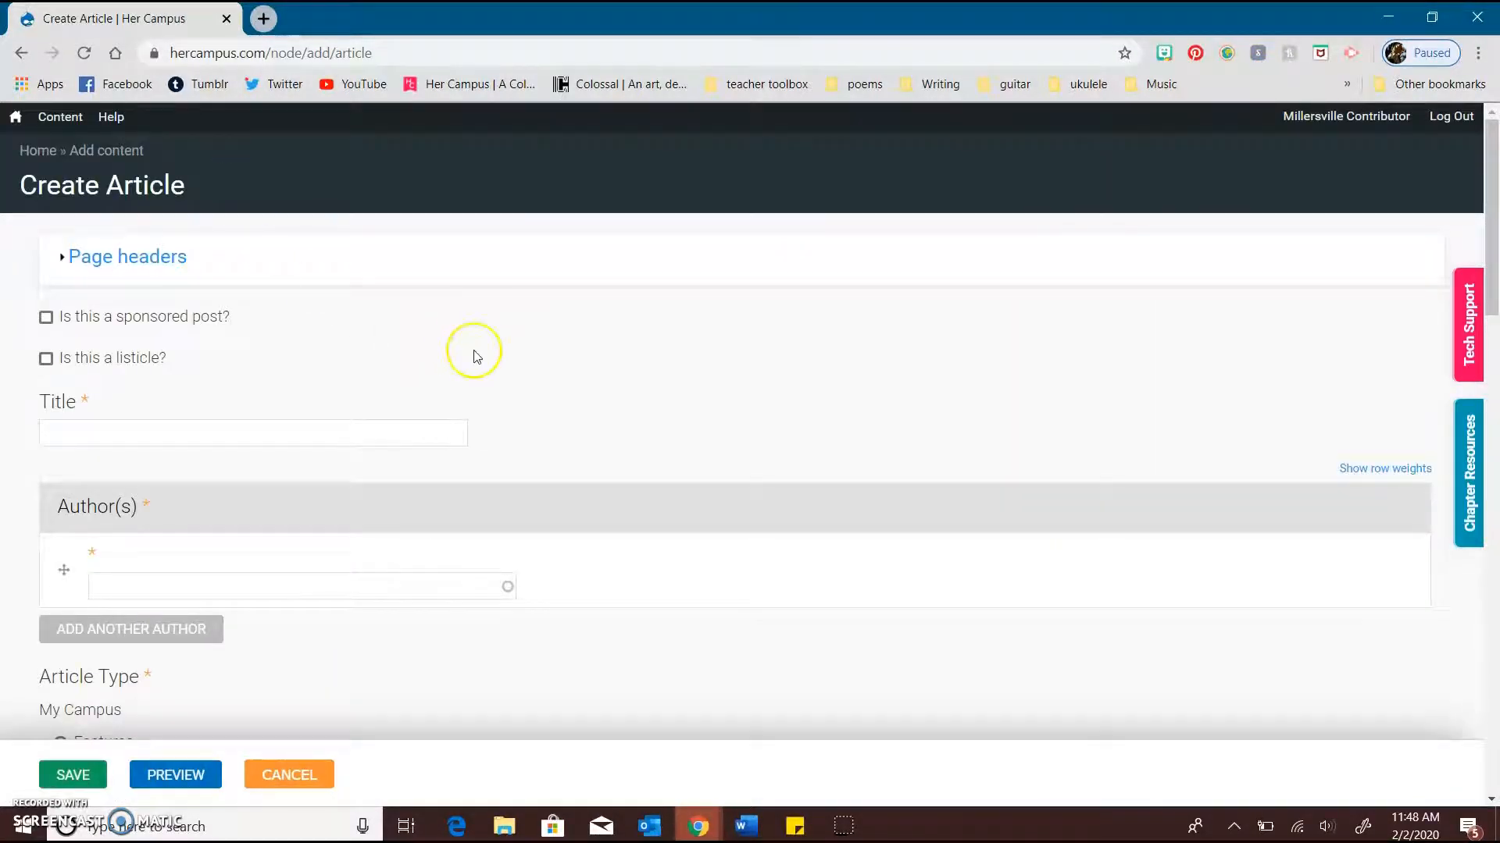
# Examine the Create Article form, from the sponsored post and listicle options through title, author, section and hero image to the body
pyautogui.scroll(-10, 474, 351)
pyautogui.scroll(-10, 474, 351)
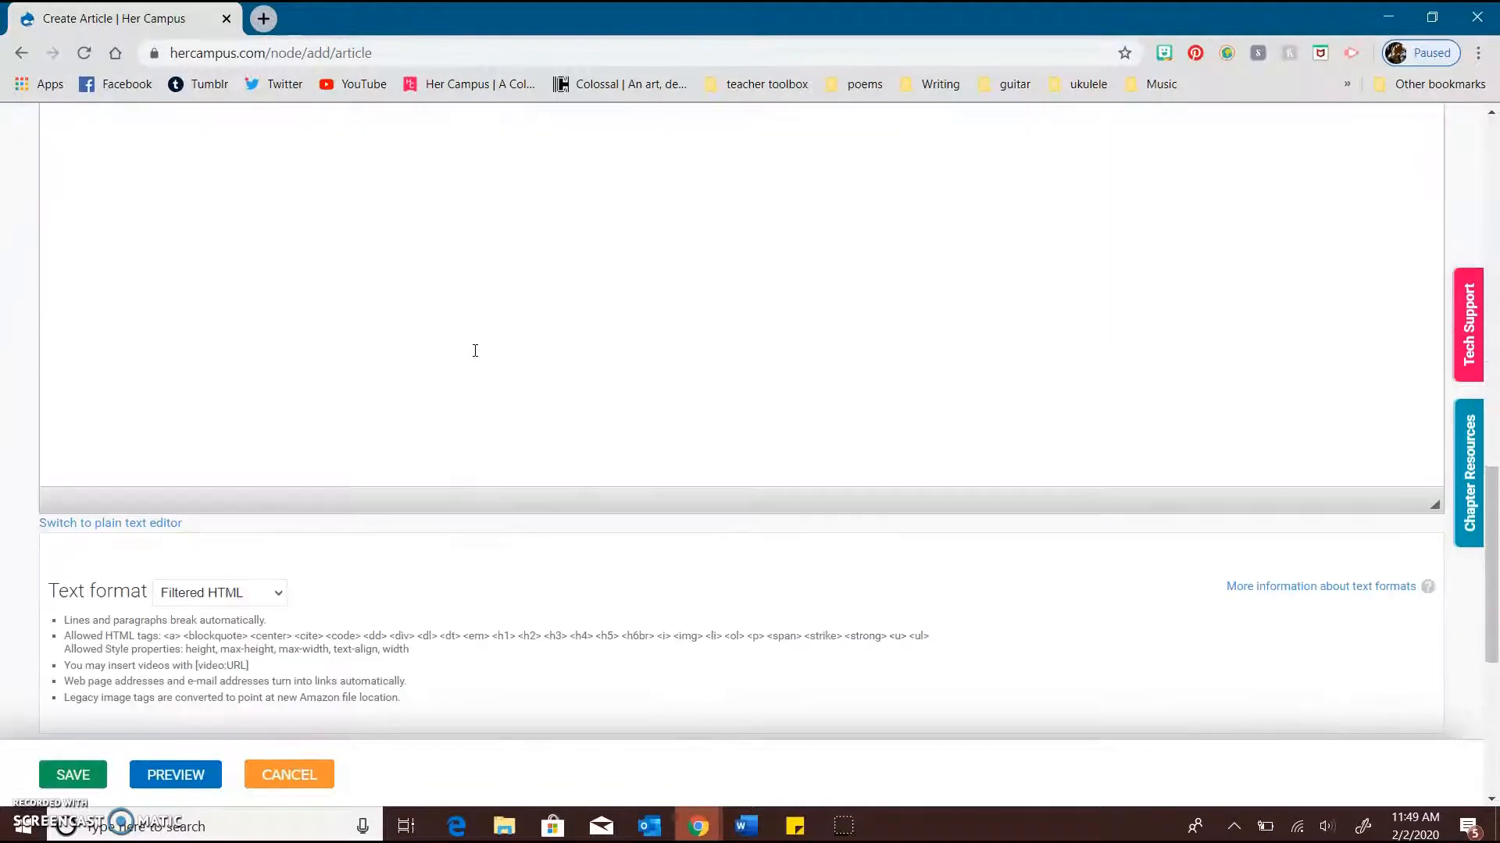
pyautogui.scroll(7, 474, 351)
pyautogui.scroll(15, 474, 353)
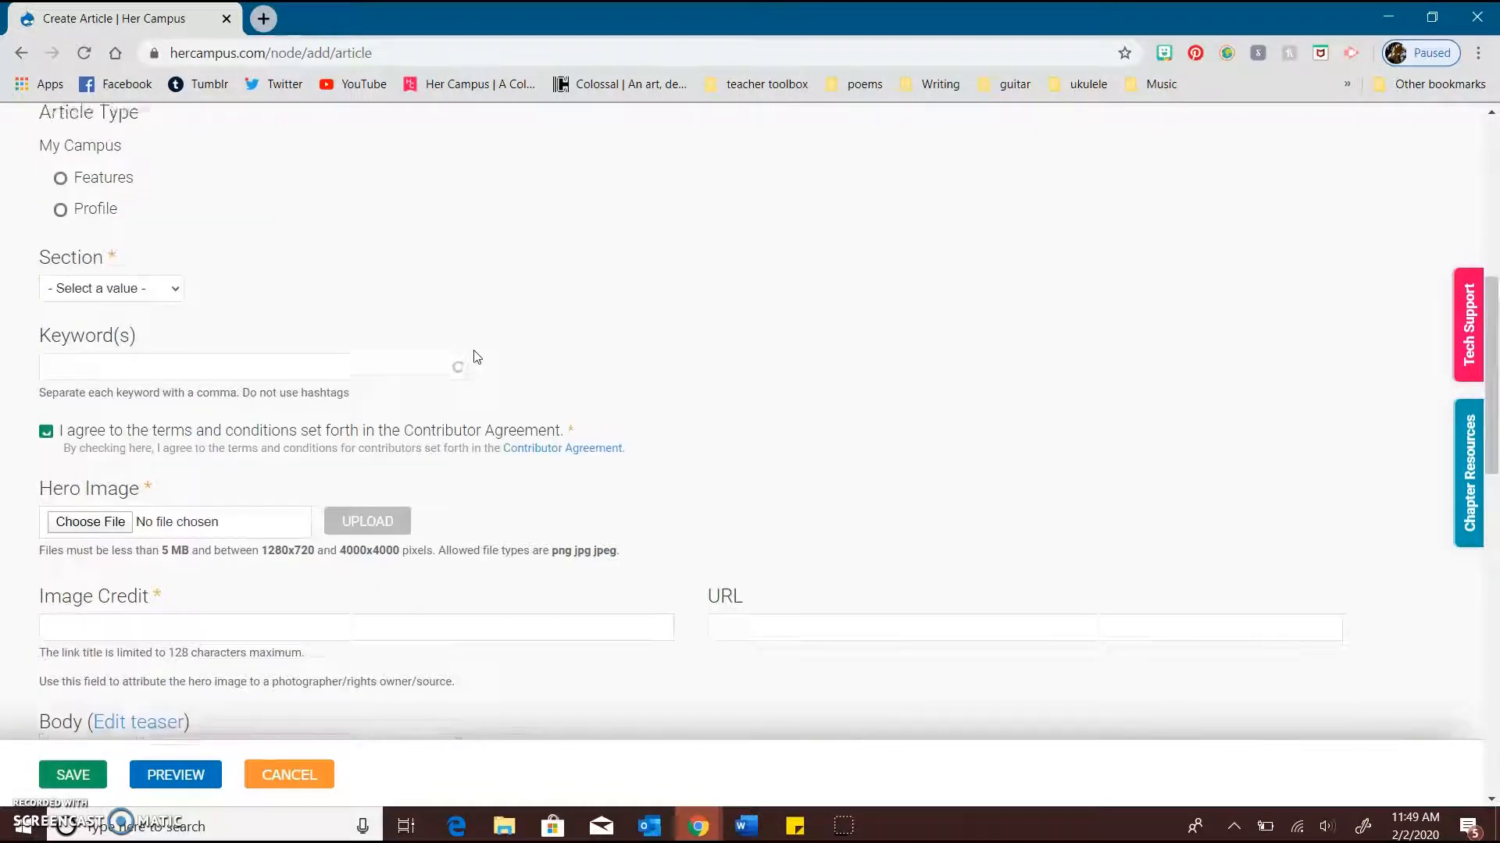
pyautogui.scroll(-1, 472, 355)
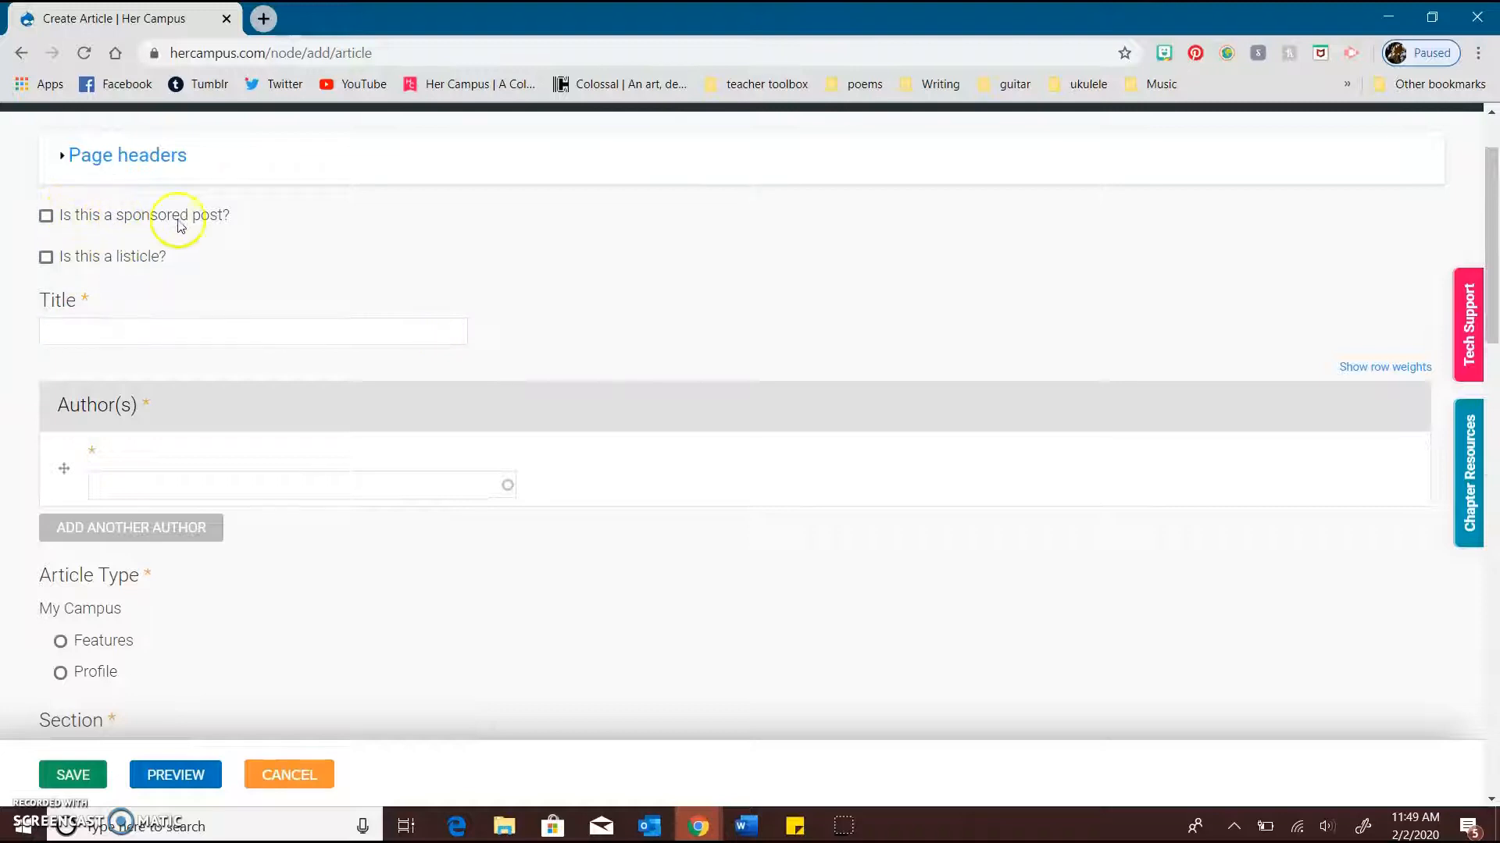
pyautogui.scroll(1, 211, 221)
pyautogui.scroll(1, 238, 264)
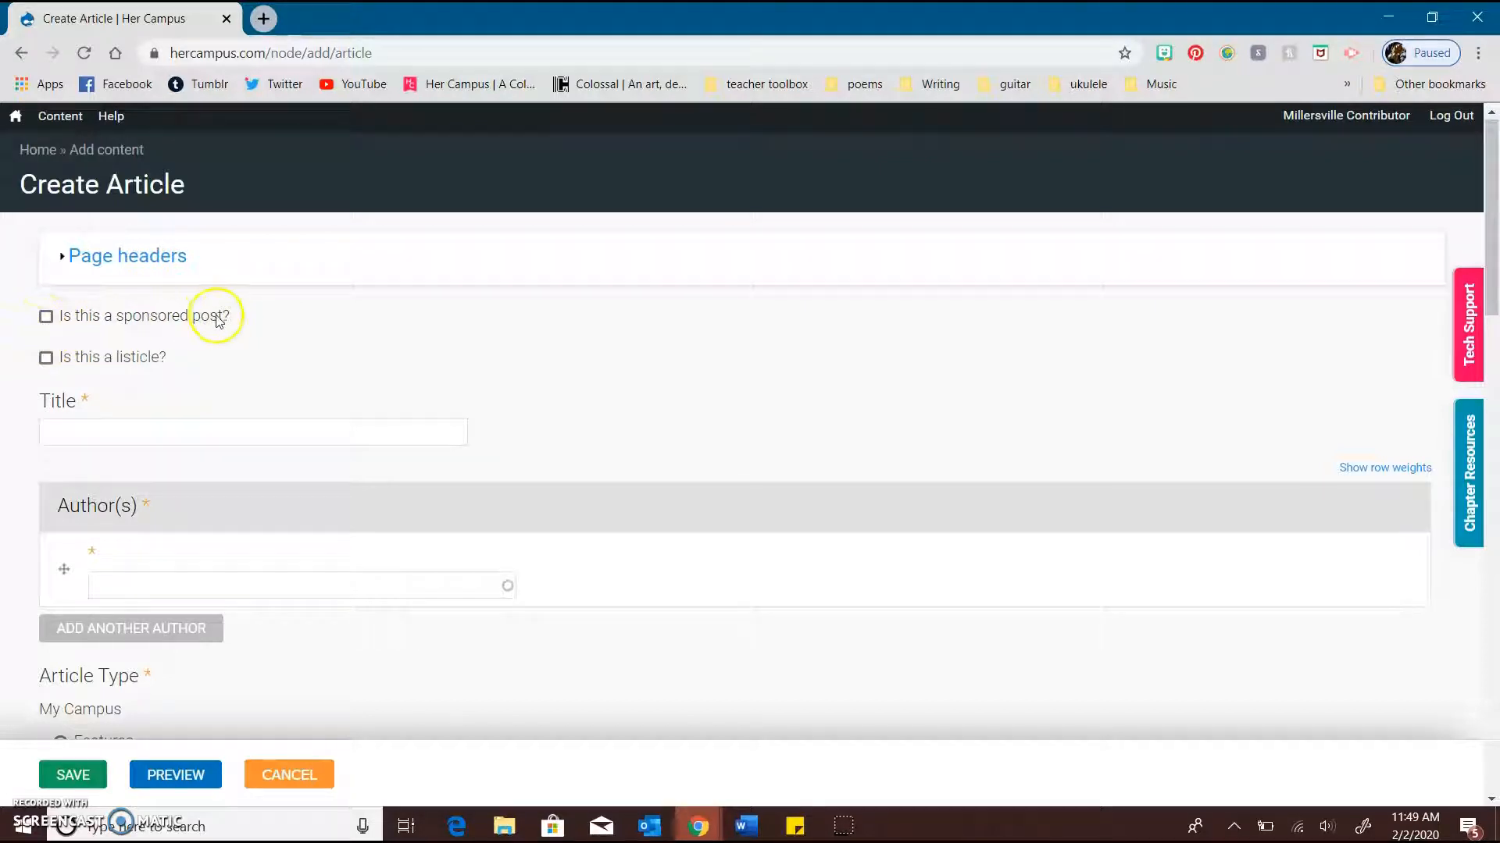
pyautogui.click(46, 318)
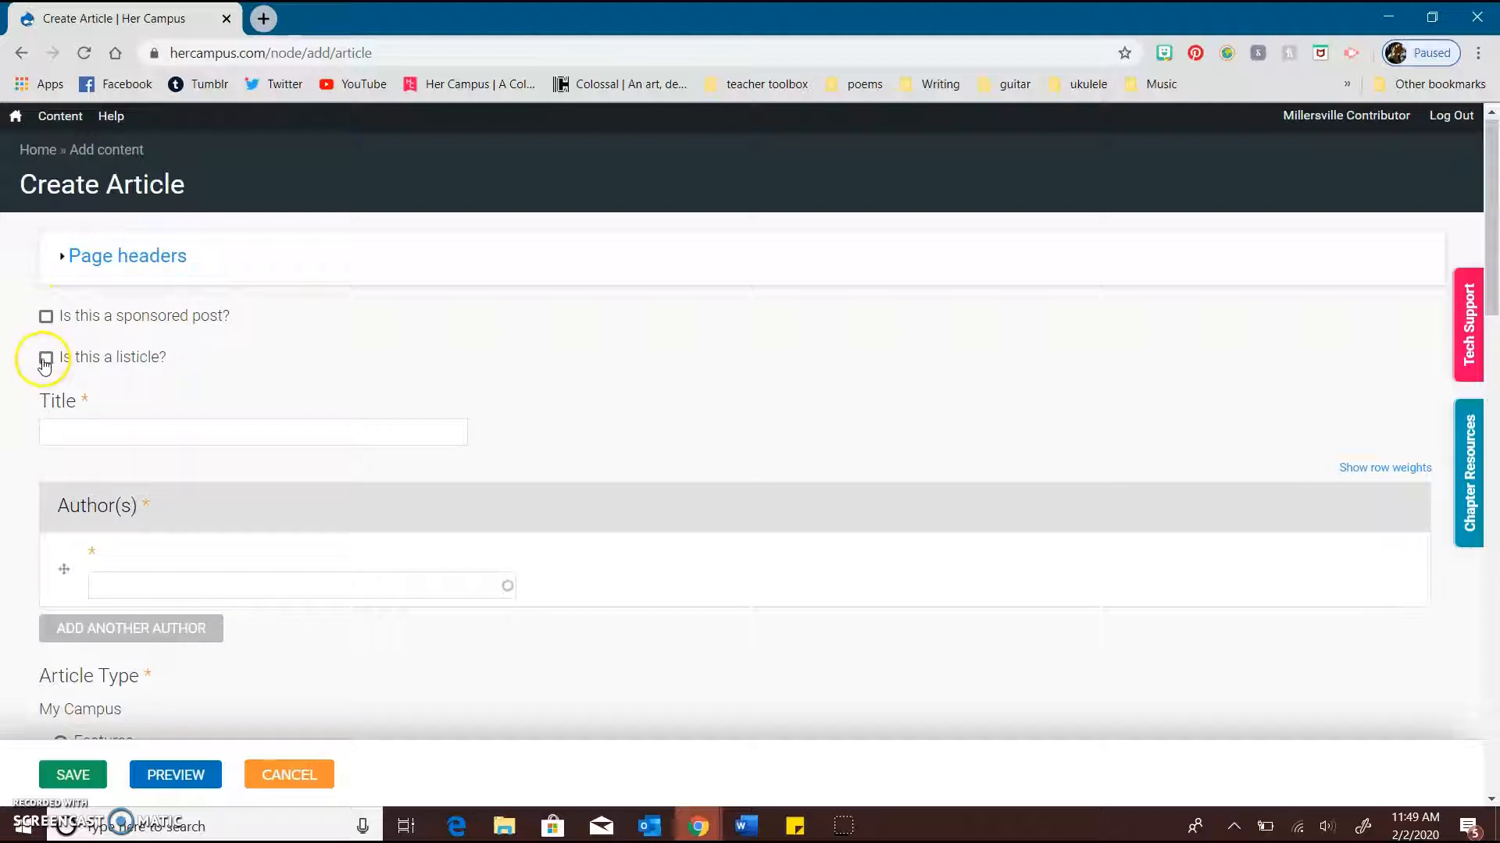
pyautogui.scroll(-1, 39, 359)
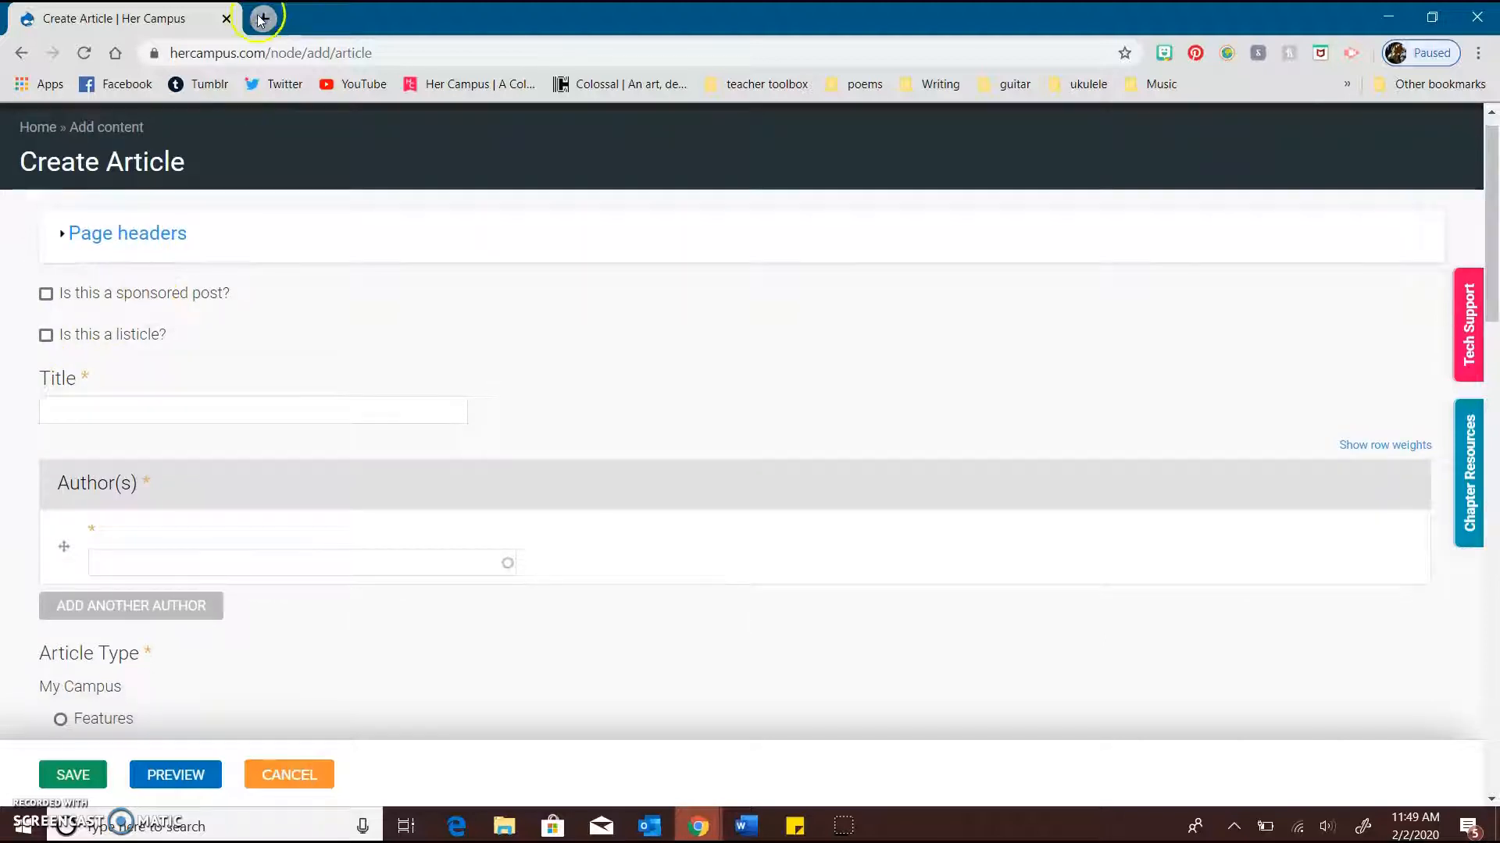
# Open the chapter page hercampus.com/school/millersville in a new browser tab
pyautogui.click(261, 22)
pyautogui.write('hercampus.com/school/millersville')
pyautogui.press('Return')
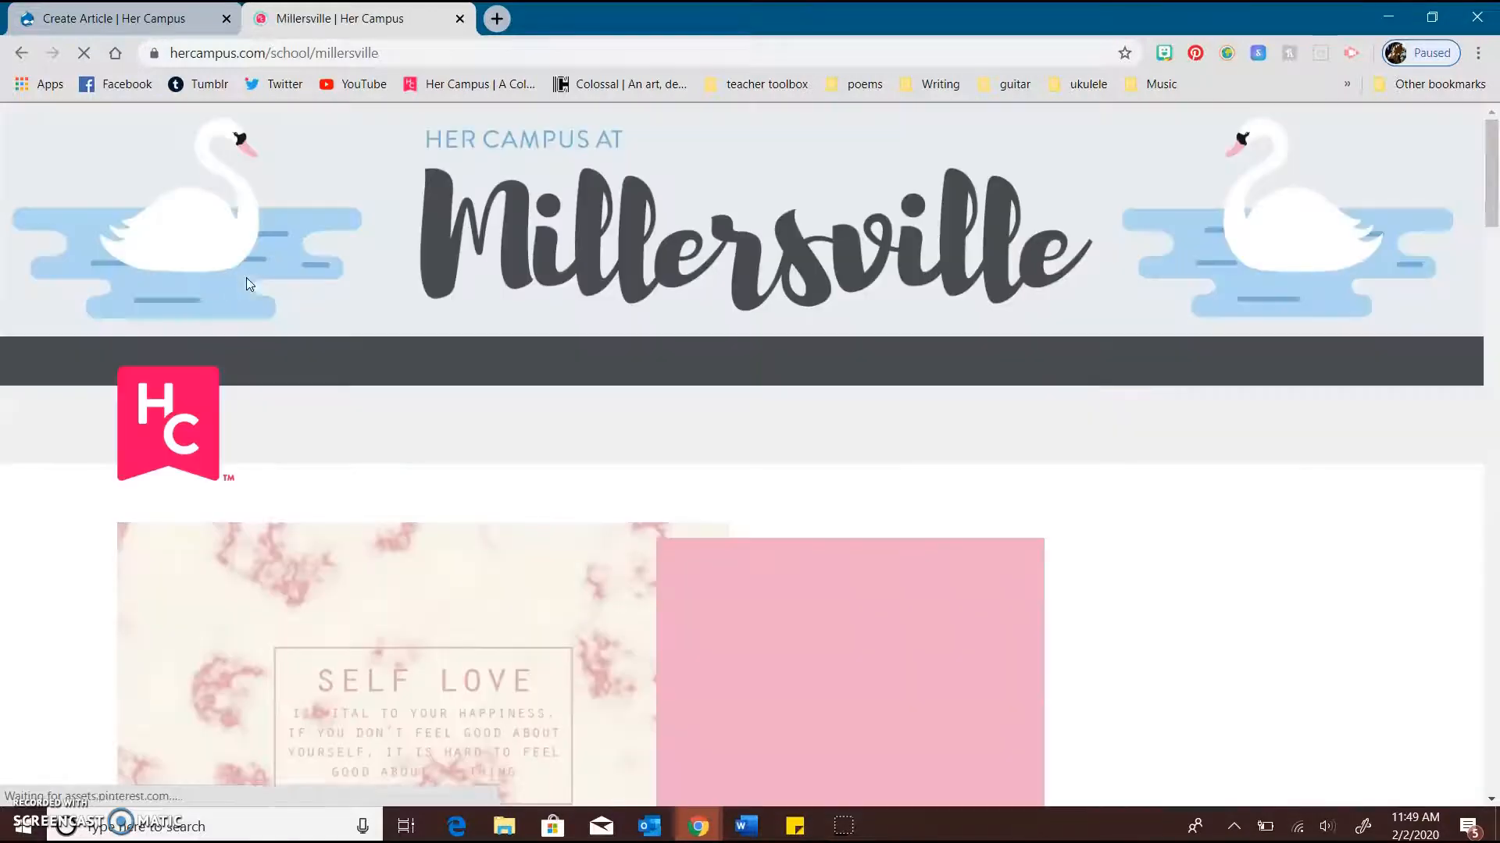
# Find the listicle "My Top 8 Books of 2019" among the chapter's articles and open it
pyautogui.scroll(-5, 552, 561)
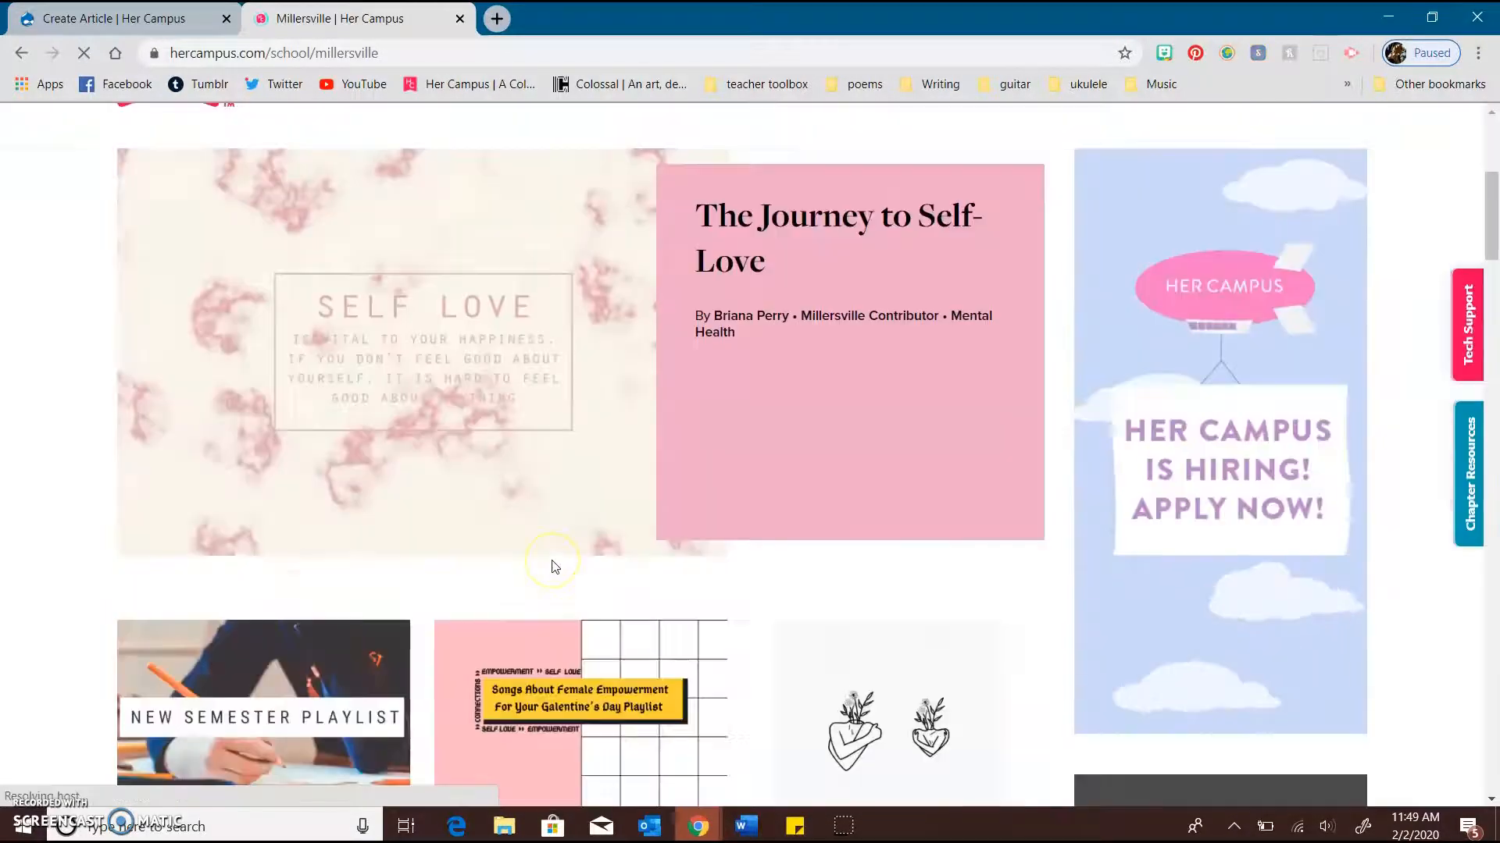
pyautogui.scroll(-3, 554, 566)
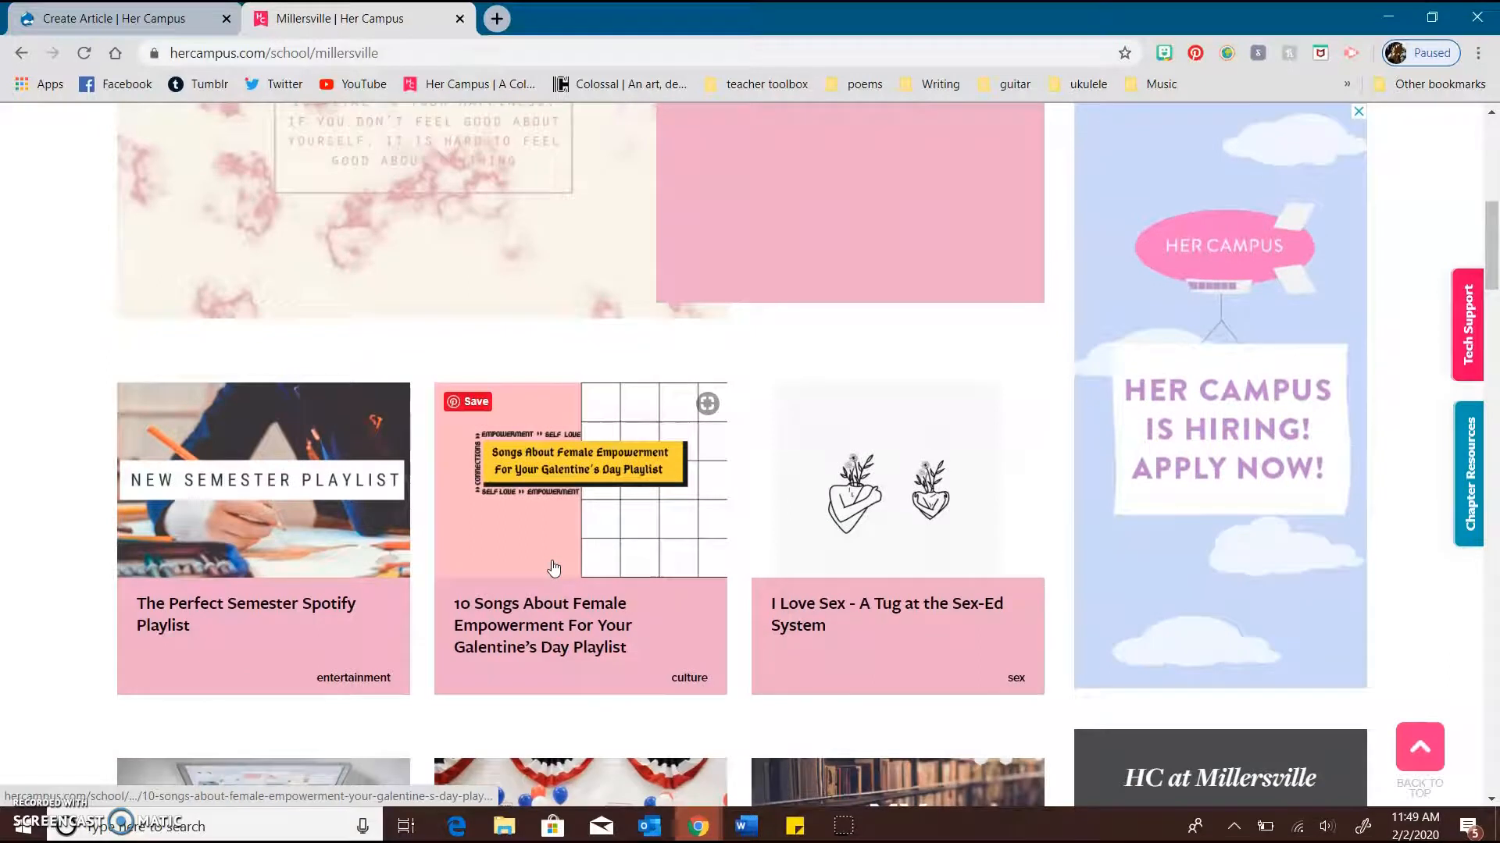
pyautogui.scroll(-2, 646, 658)
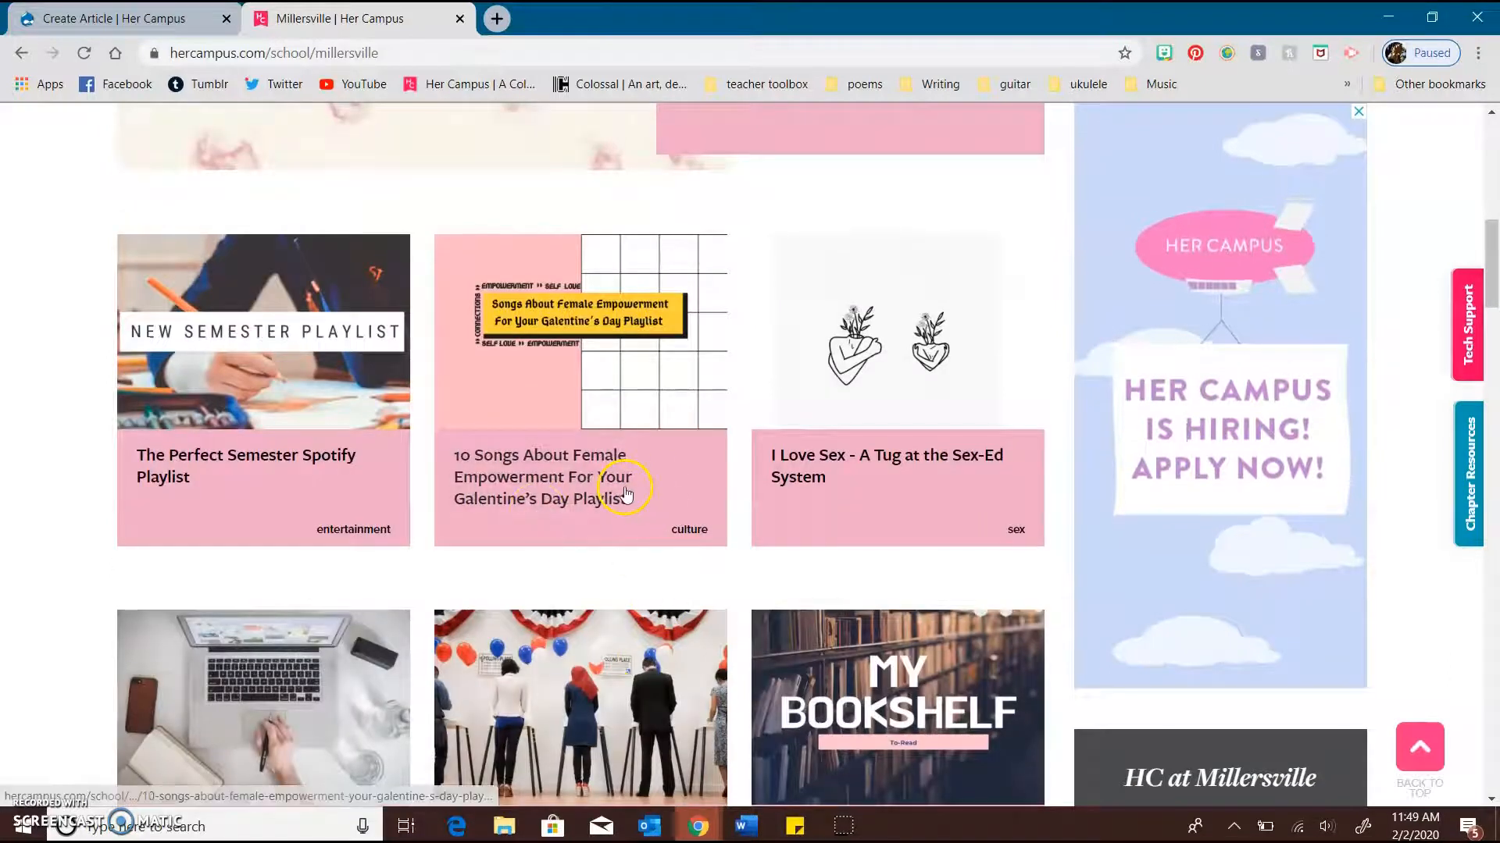
pyautogui.scroll(-5, 626, 494)
pyautogui.scroll(-4, 645, 536)
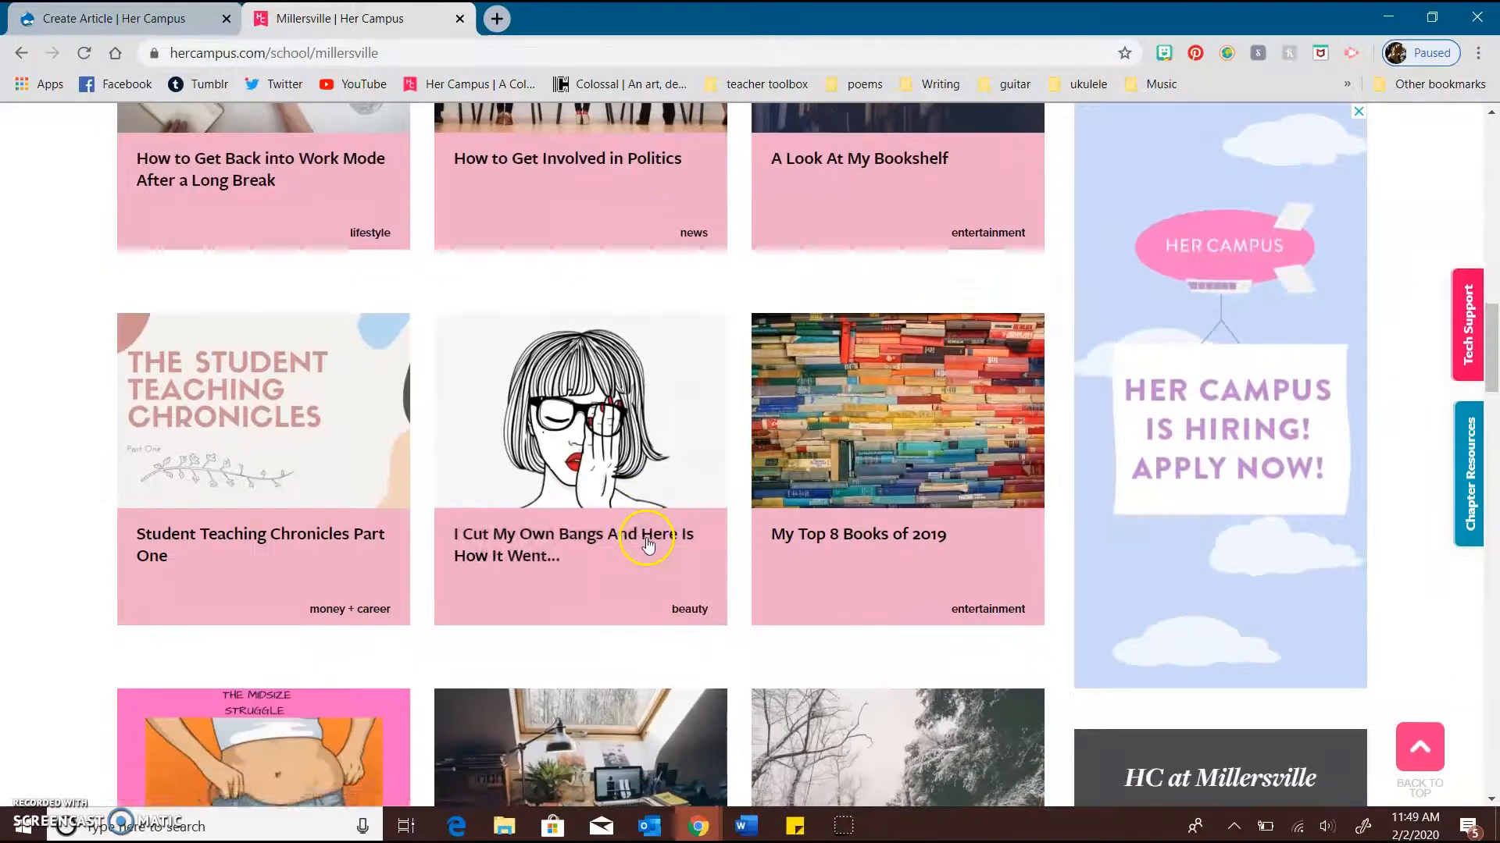
pyautogui.click(924, 545)
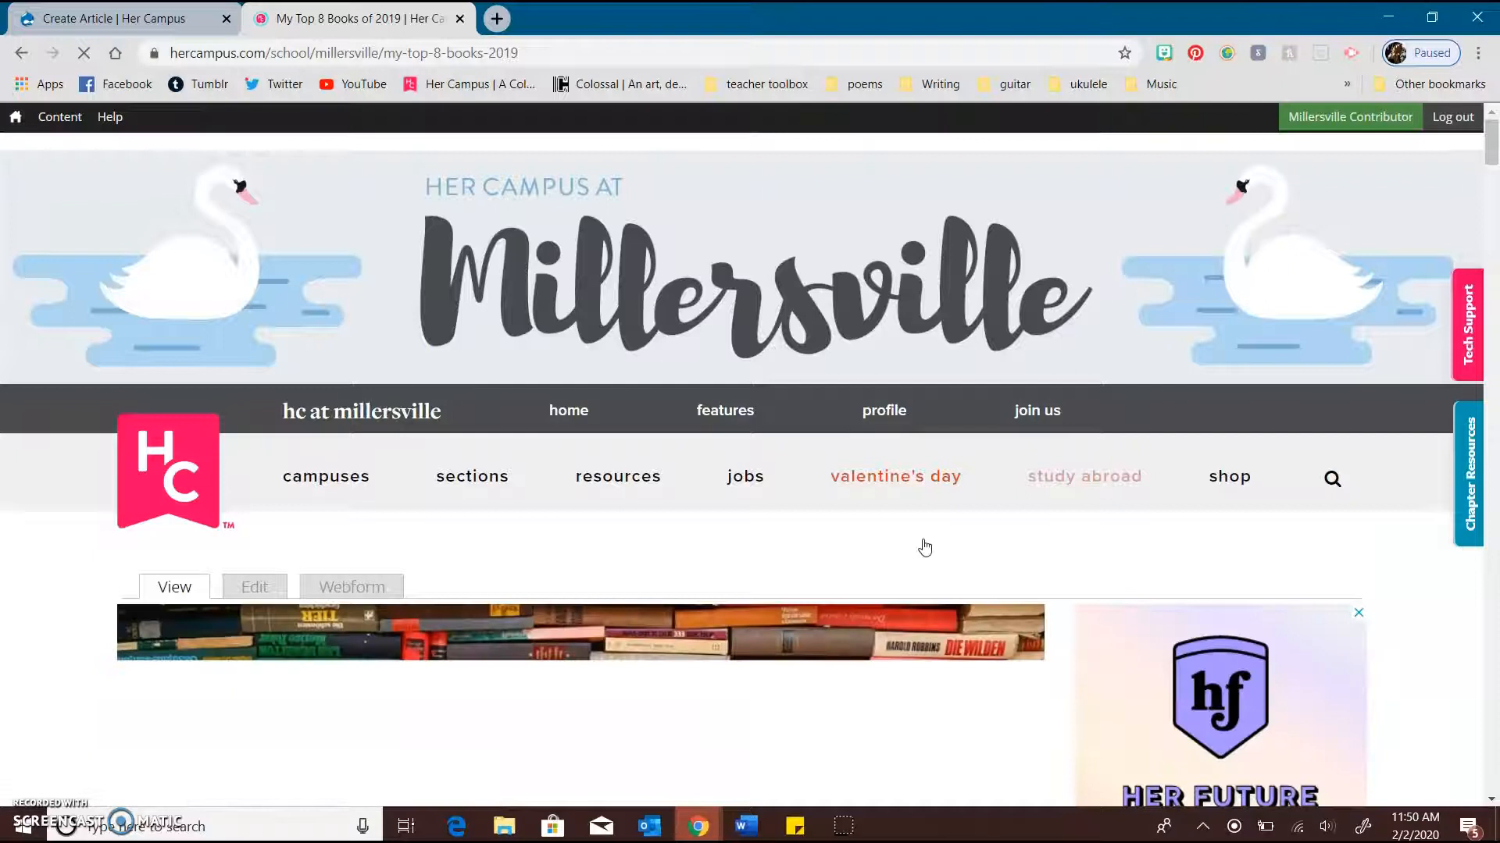
# Examine the listicle's layout, from the hero image and introduction through the first numbered heading, its image, credit and text
pyautogui.scroll(-1, 721, 567)
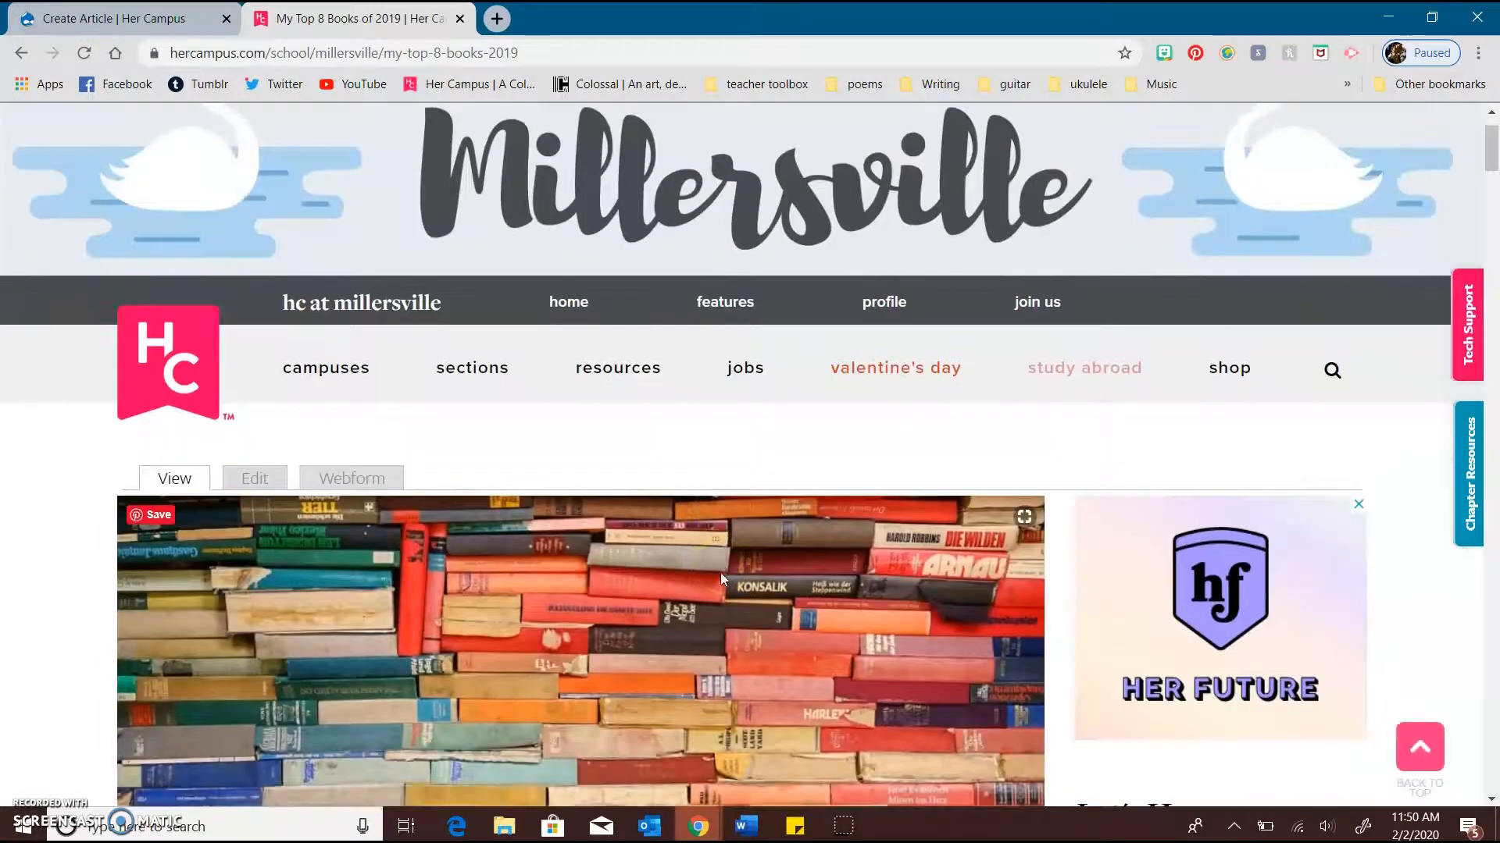
pyautogui.scroll(-2, 59, 462)
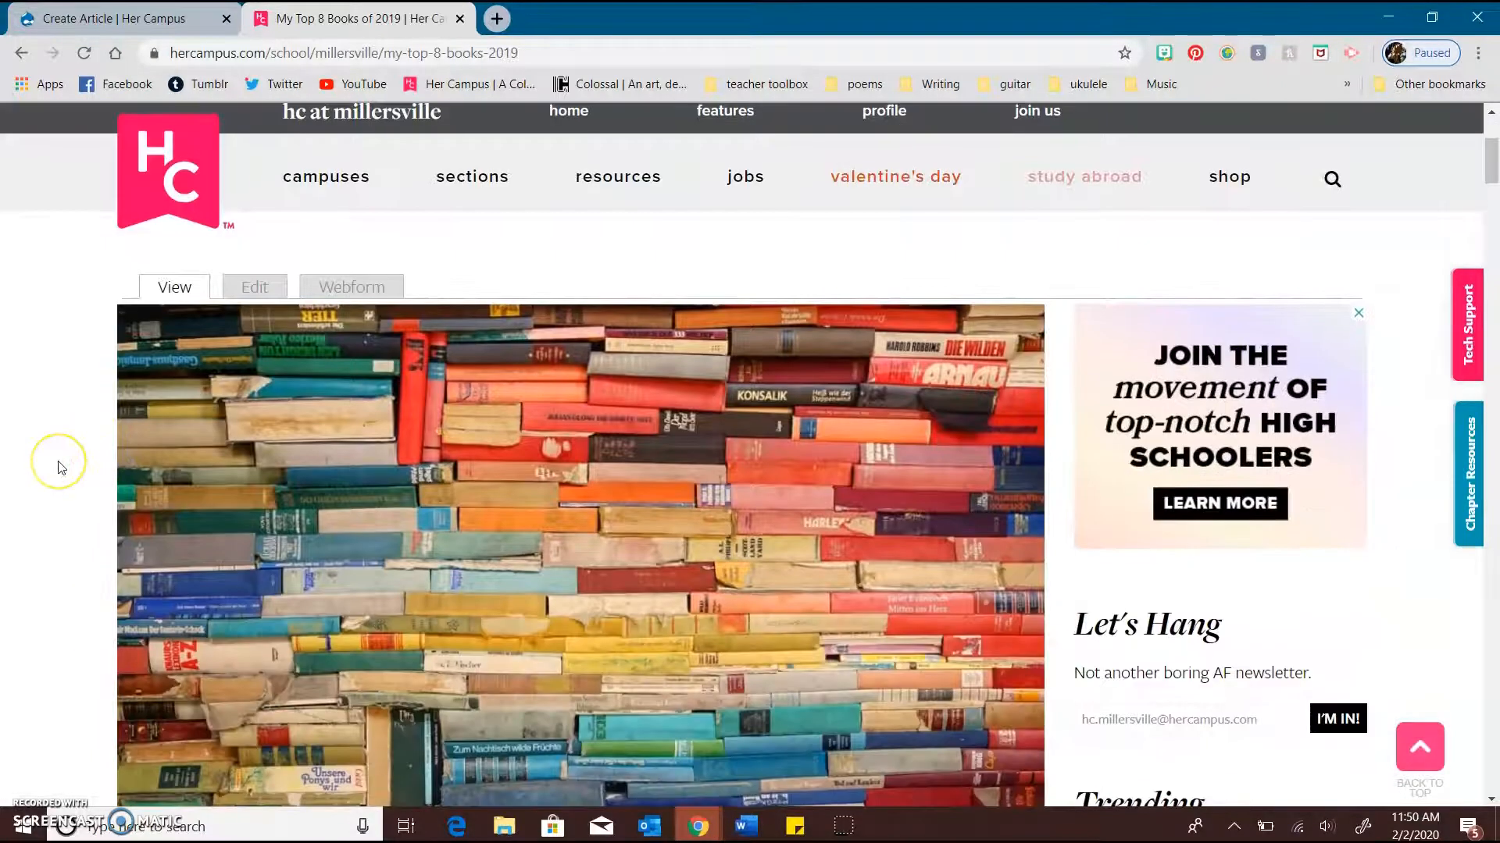
pyautogui.scroll(-2, 61, 467)
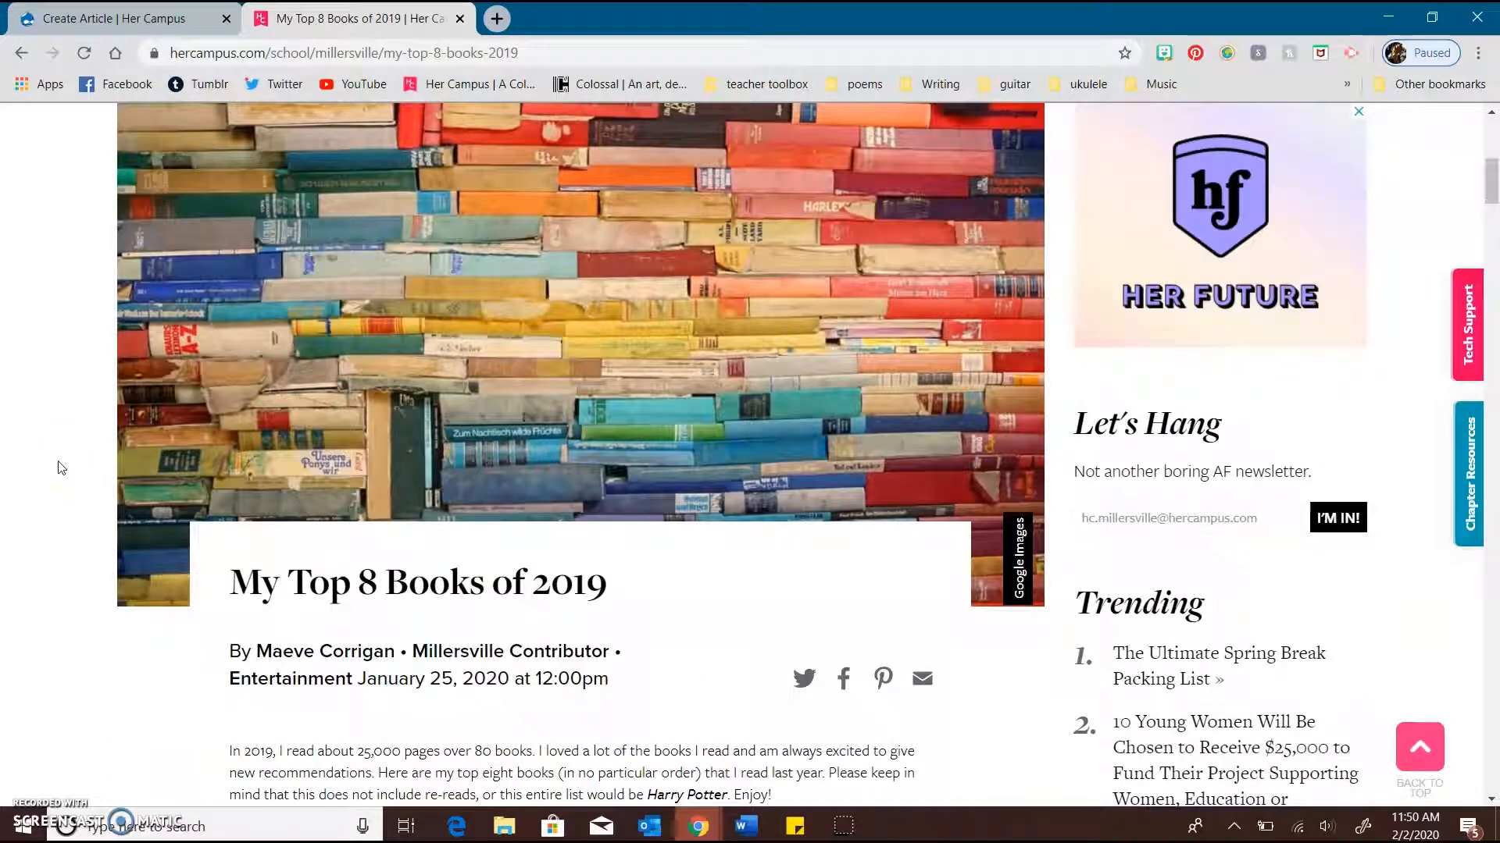
pyautogui.scroll(-5, 60, 467)
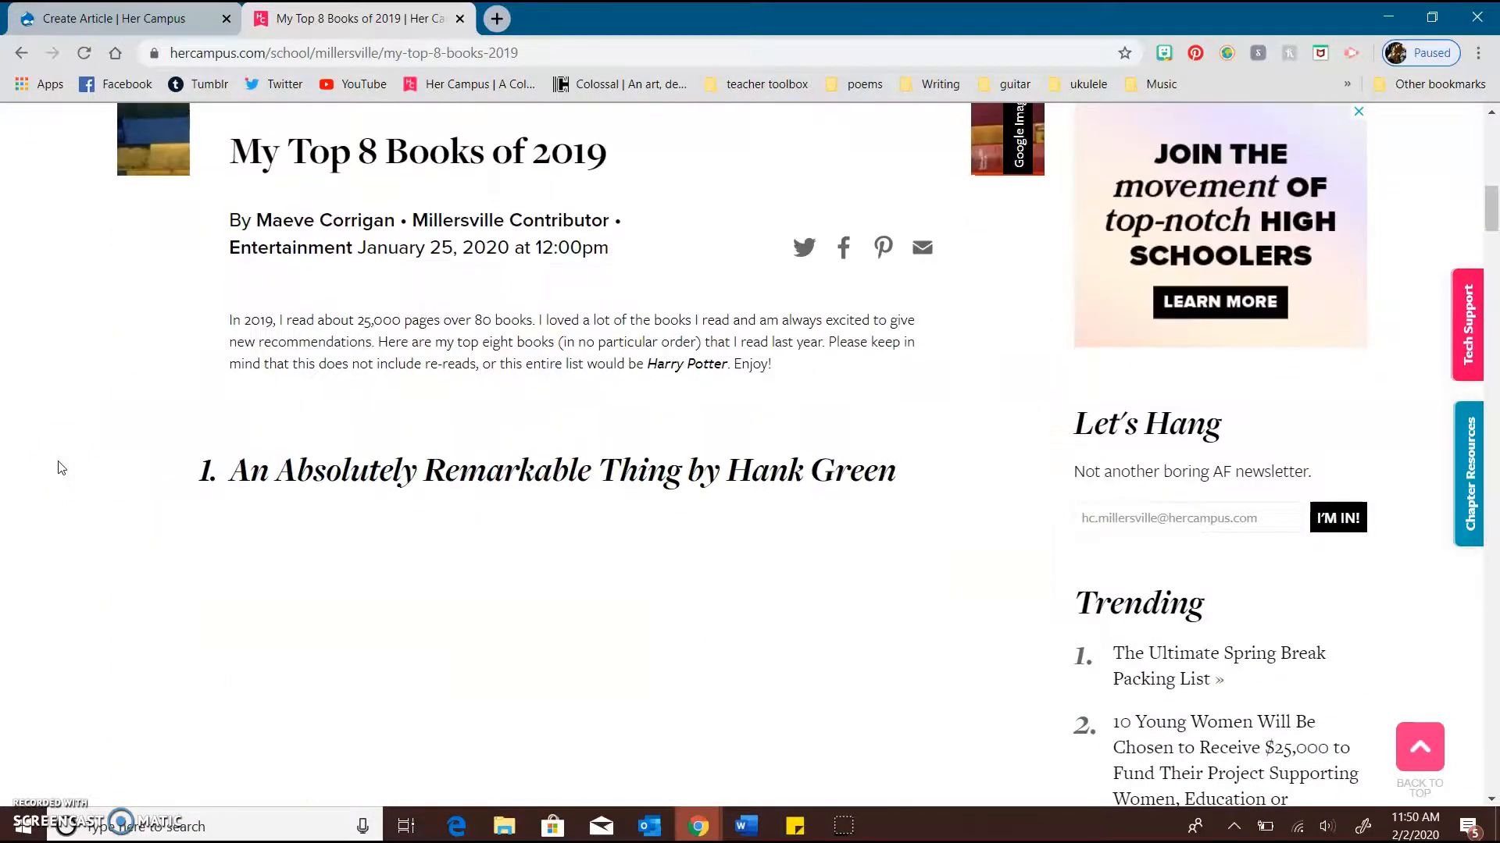
pyautogui.scroll(-2, 234, 479)
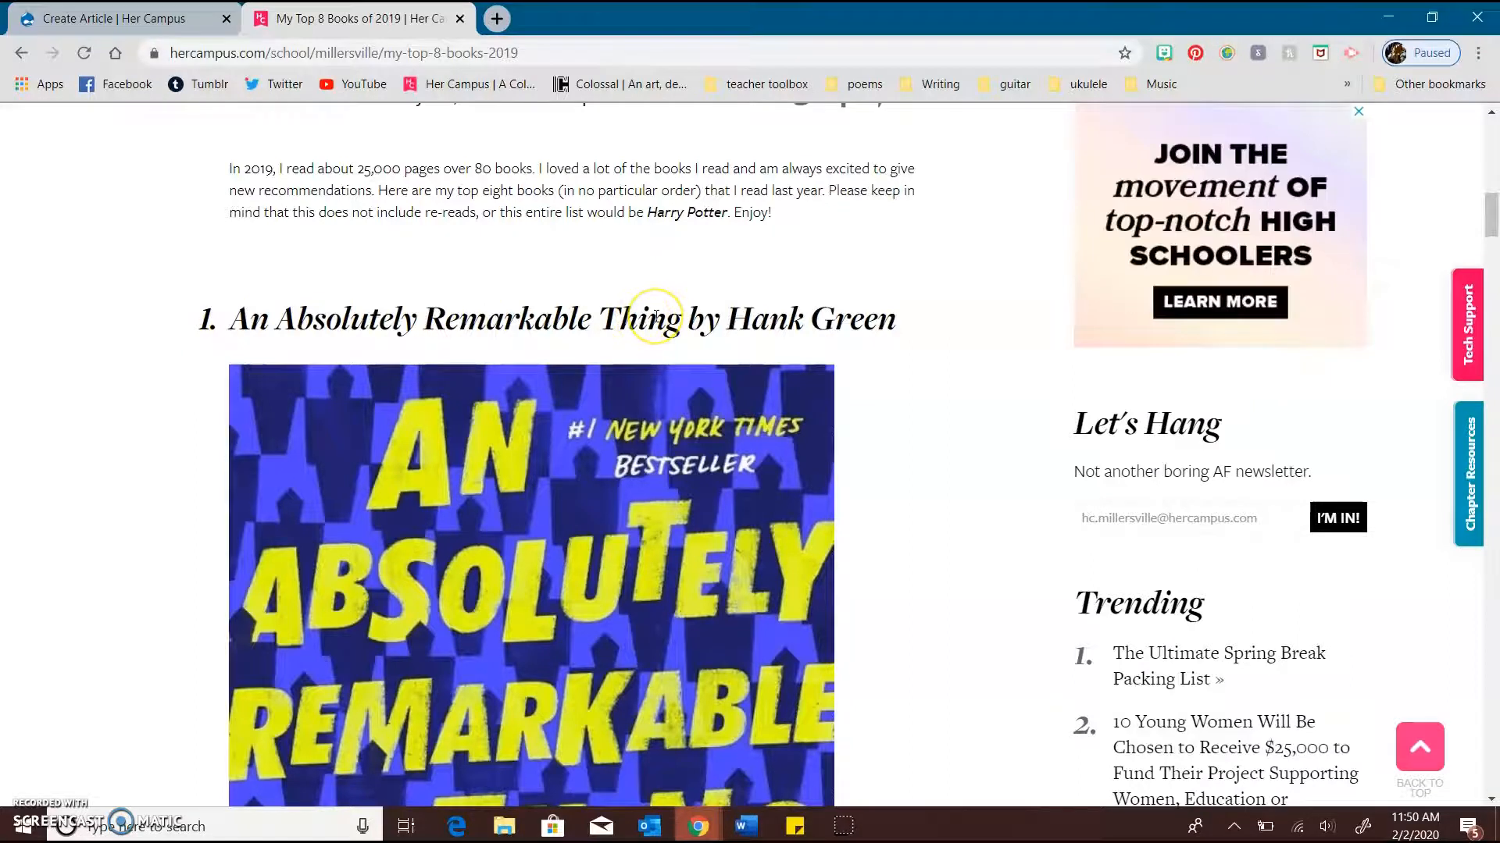
pyautogui.scroll(-5, 656, 316)
pyautogui.scroll(-7, 656, 316)
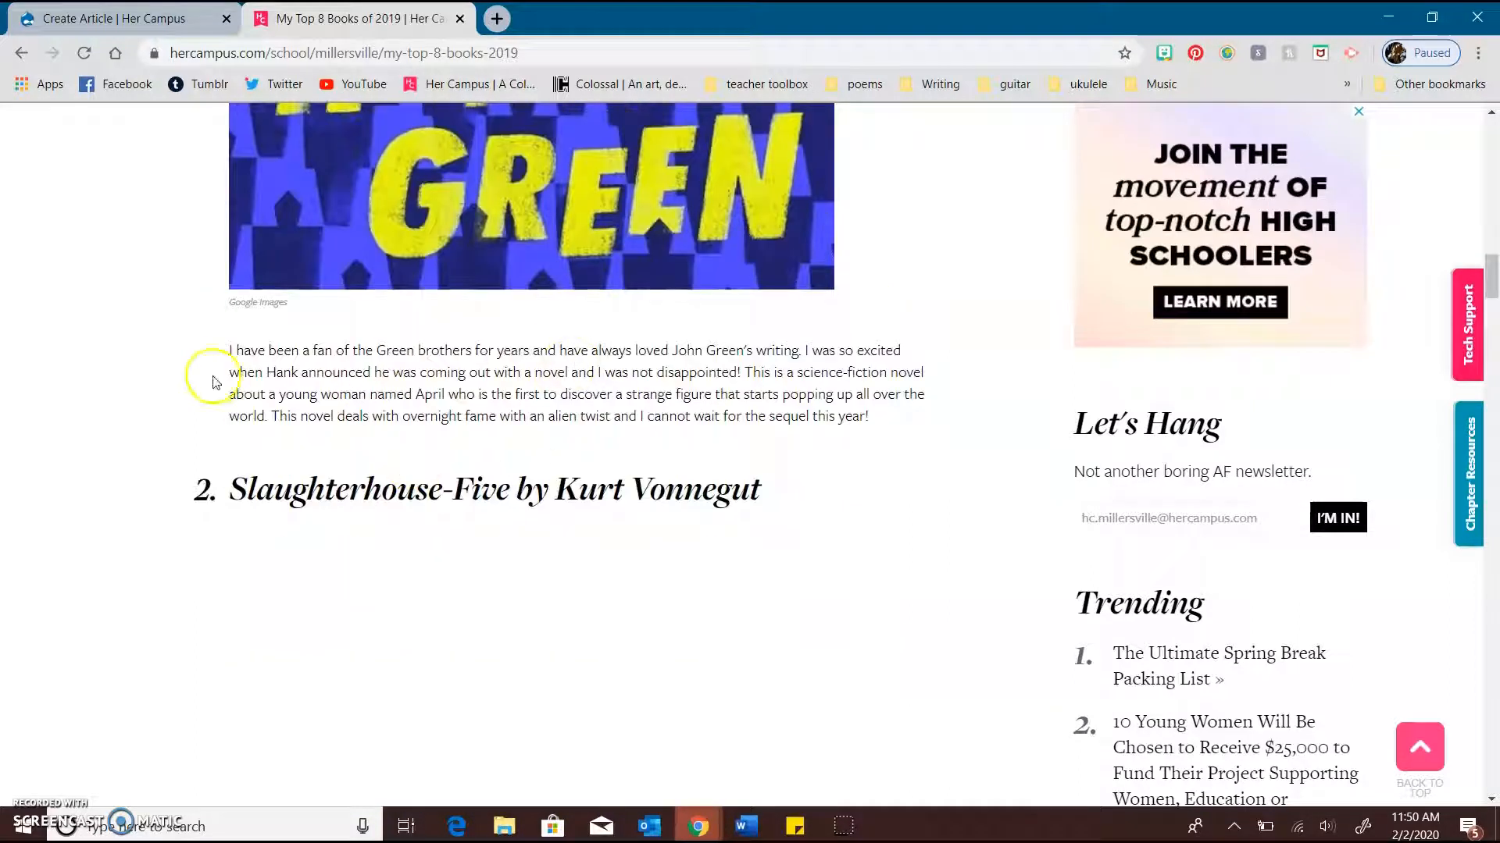
# Examine the listicle's further numbered books with their headings, images and descriptions, and return to the Create Article form
pyautogui.scroll(-2, 406, 384)
pyautogui.scroll(-10, 422, 320)
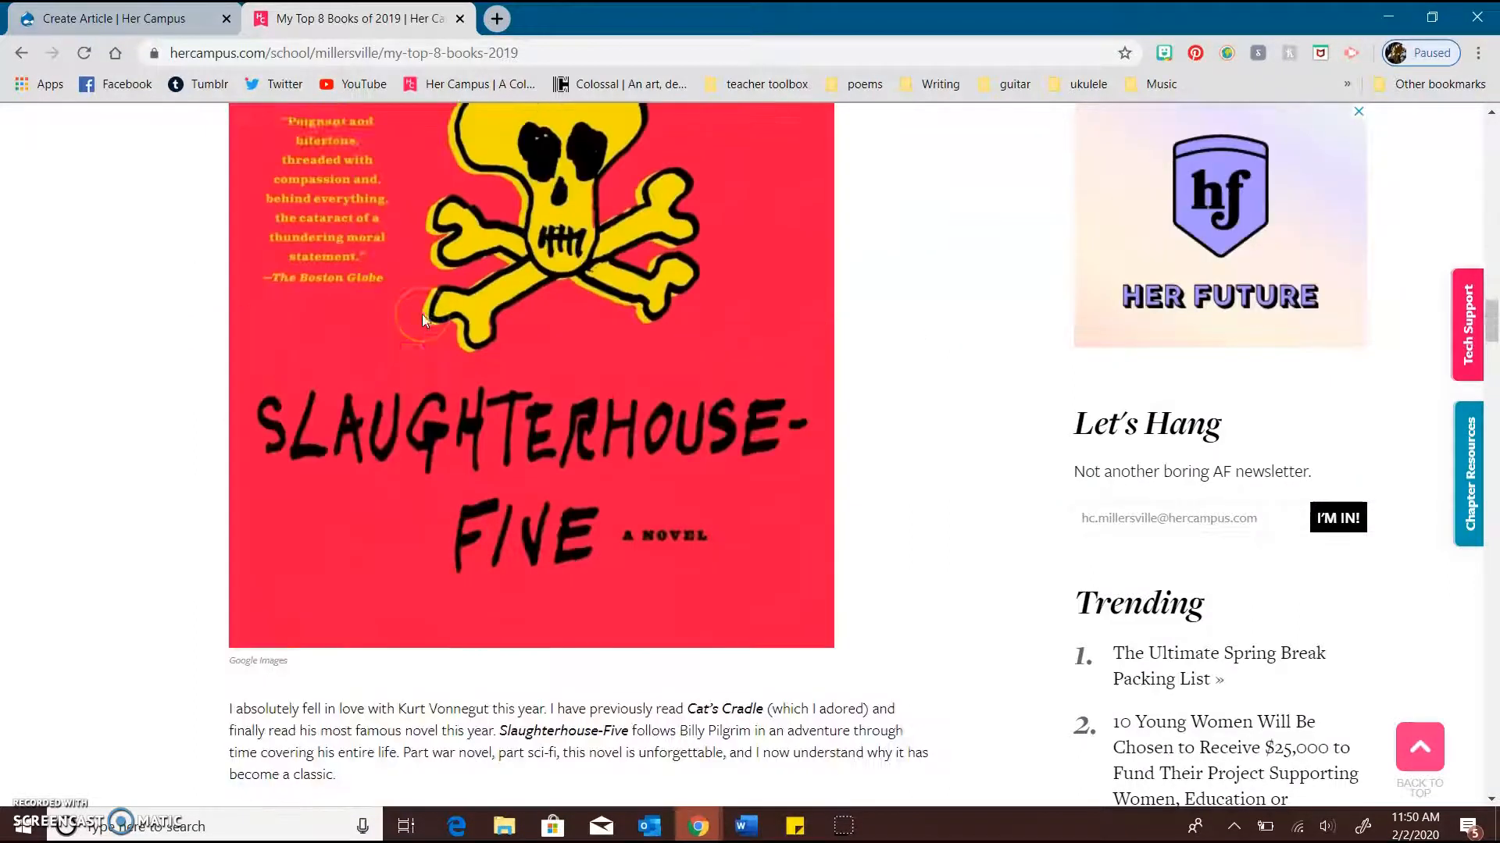
pyautogui.scroll(-7, 423, 328)
pyautogui.scroll(-8, 422, 328)
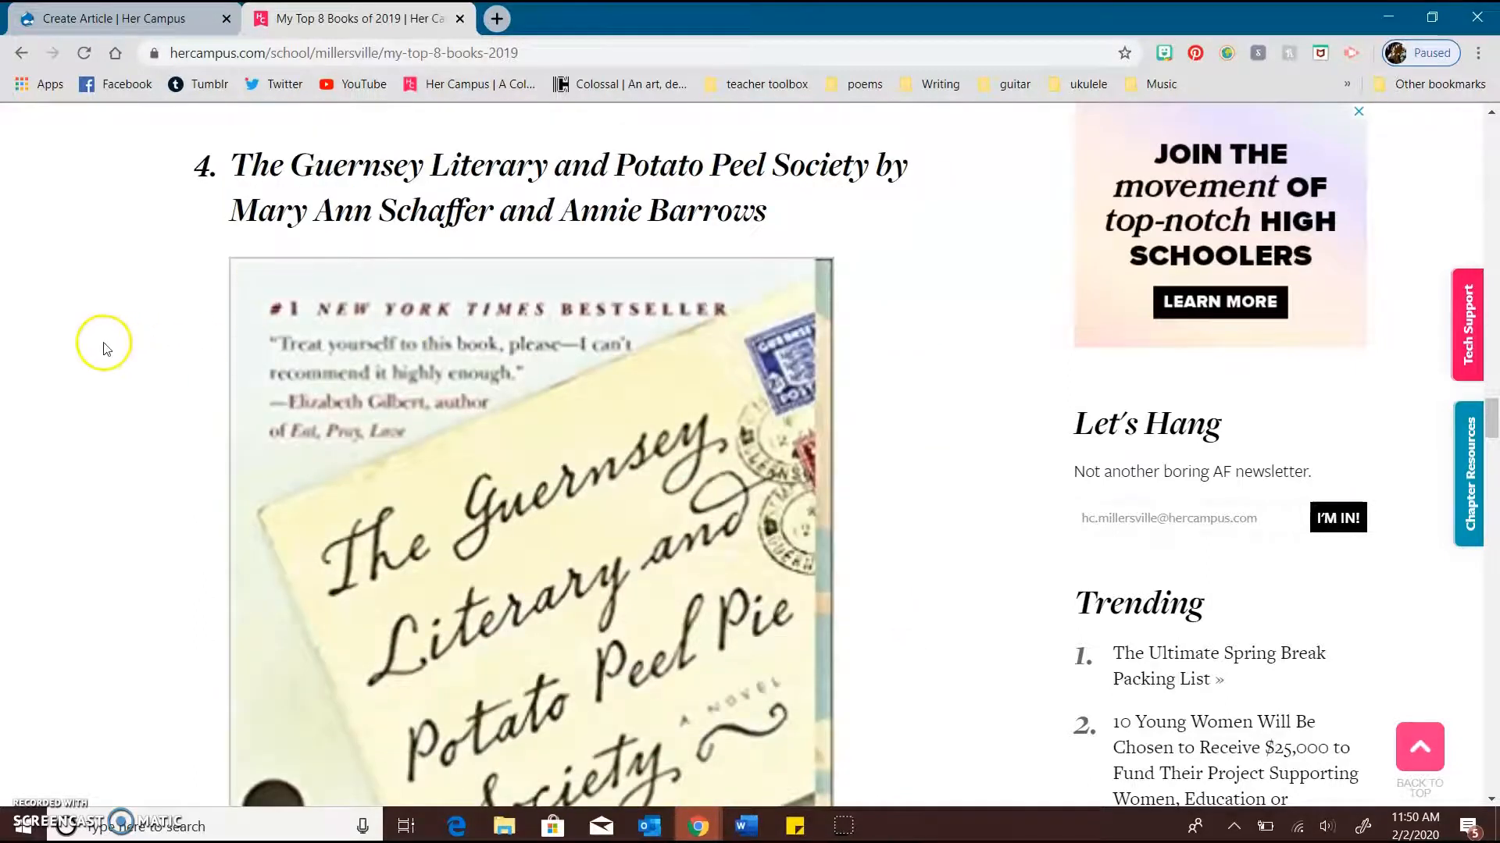
pyautogui.scroll(-14, 84, 341)
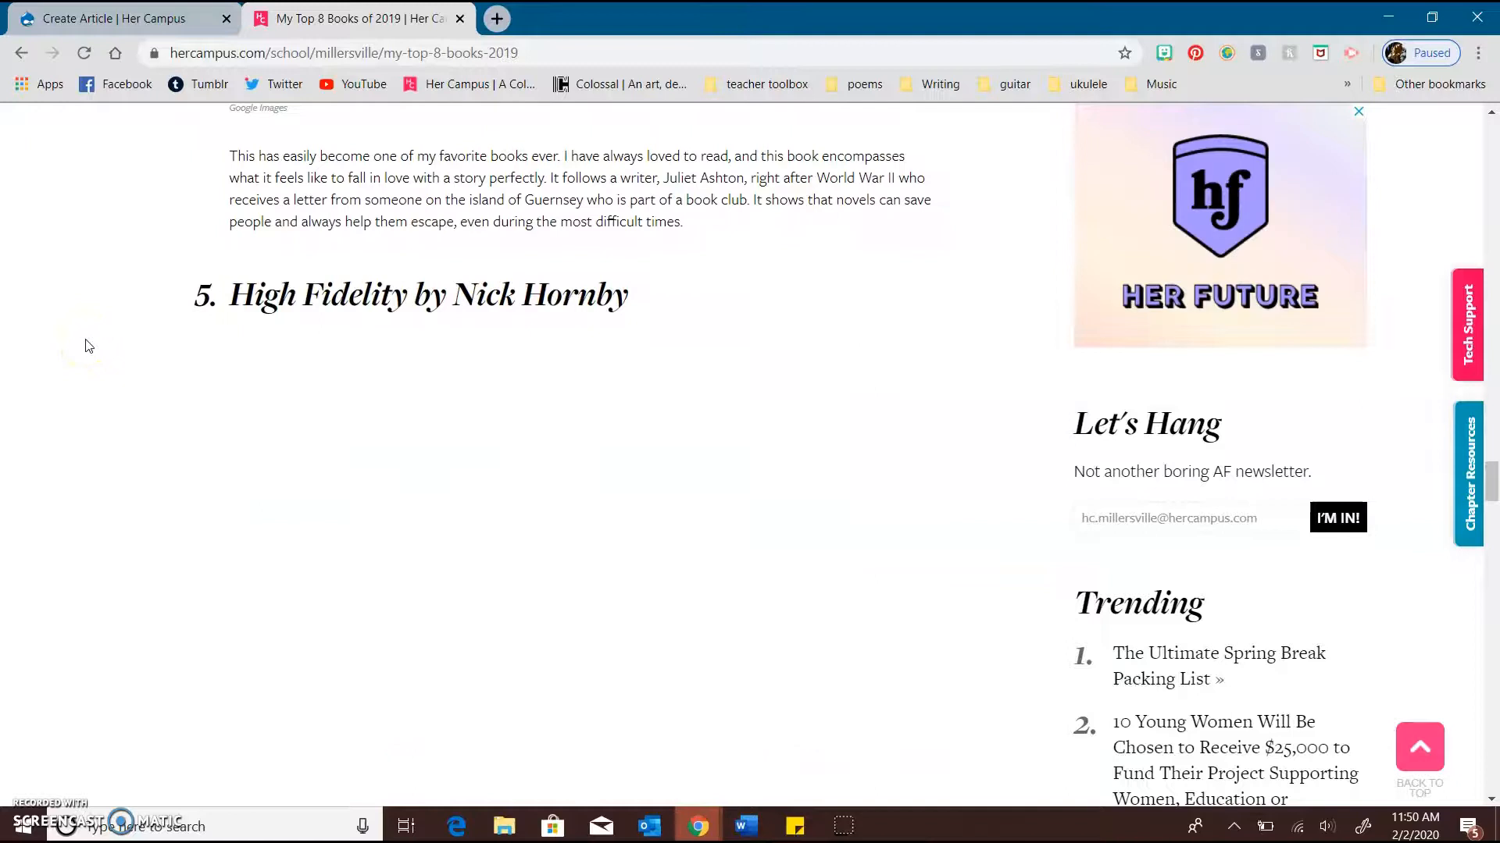
pyautogui.scroll(-14, 88, 346)
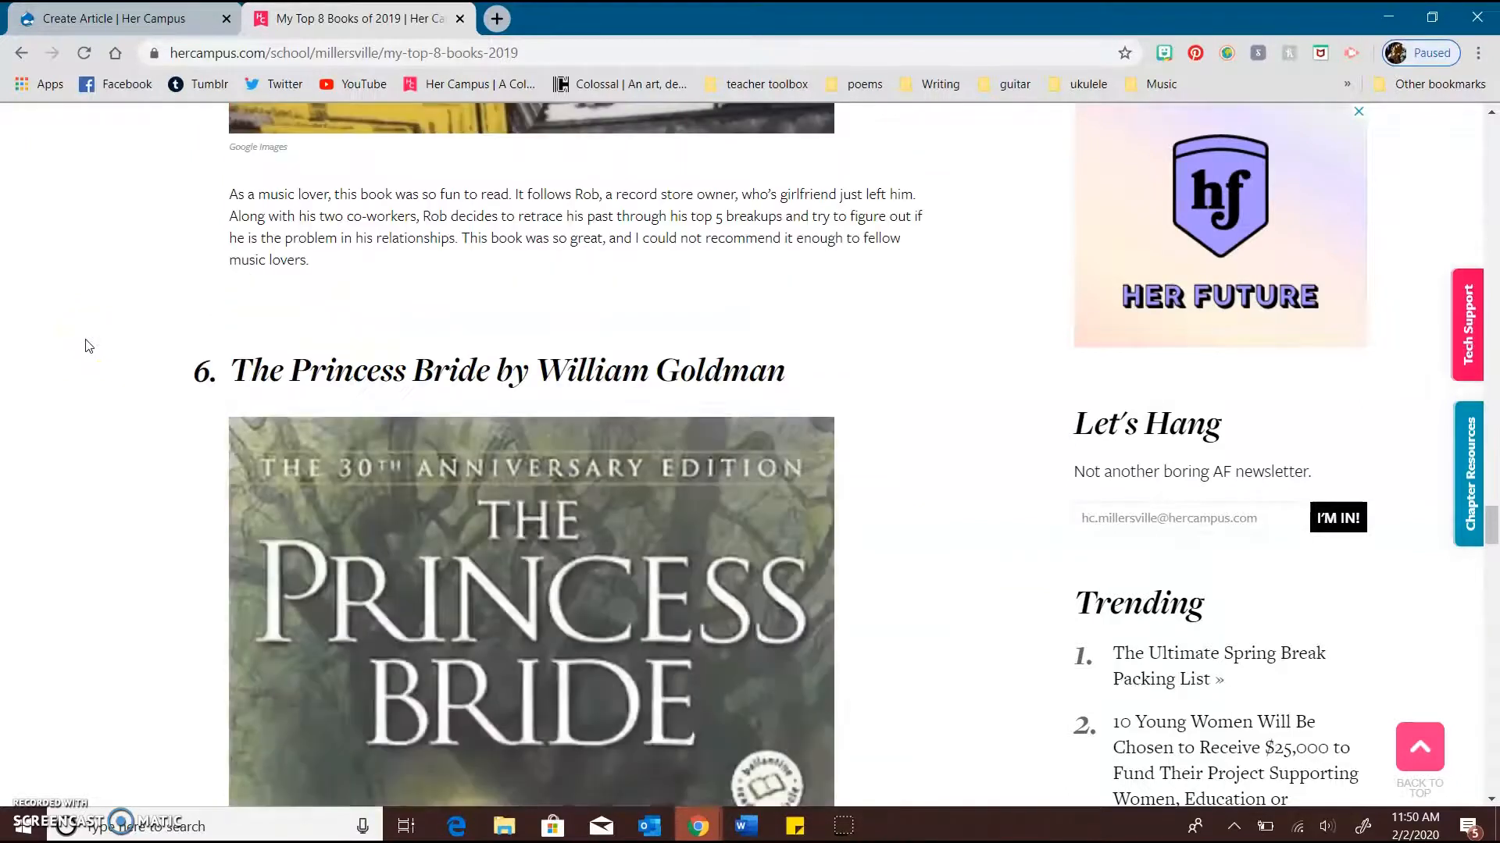
pyautogui.click(117, 17)
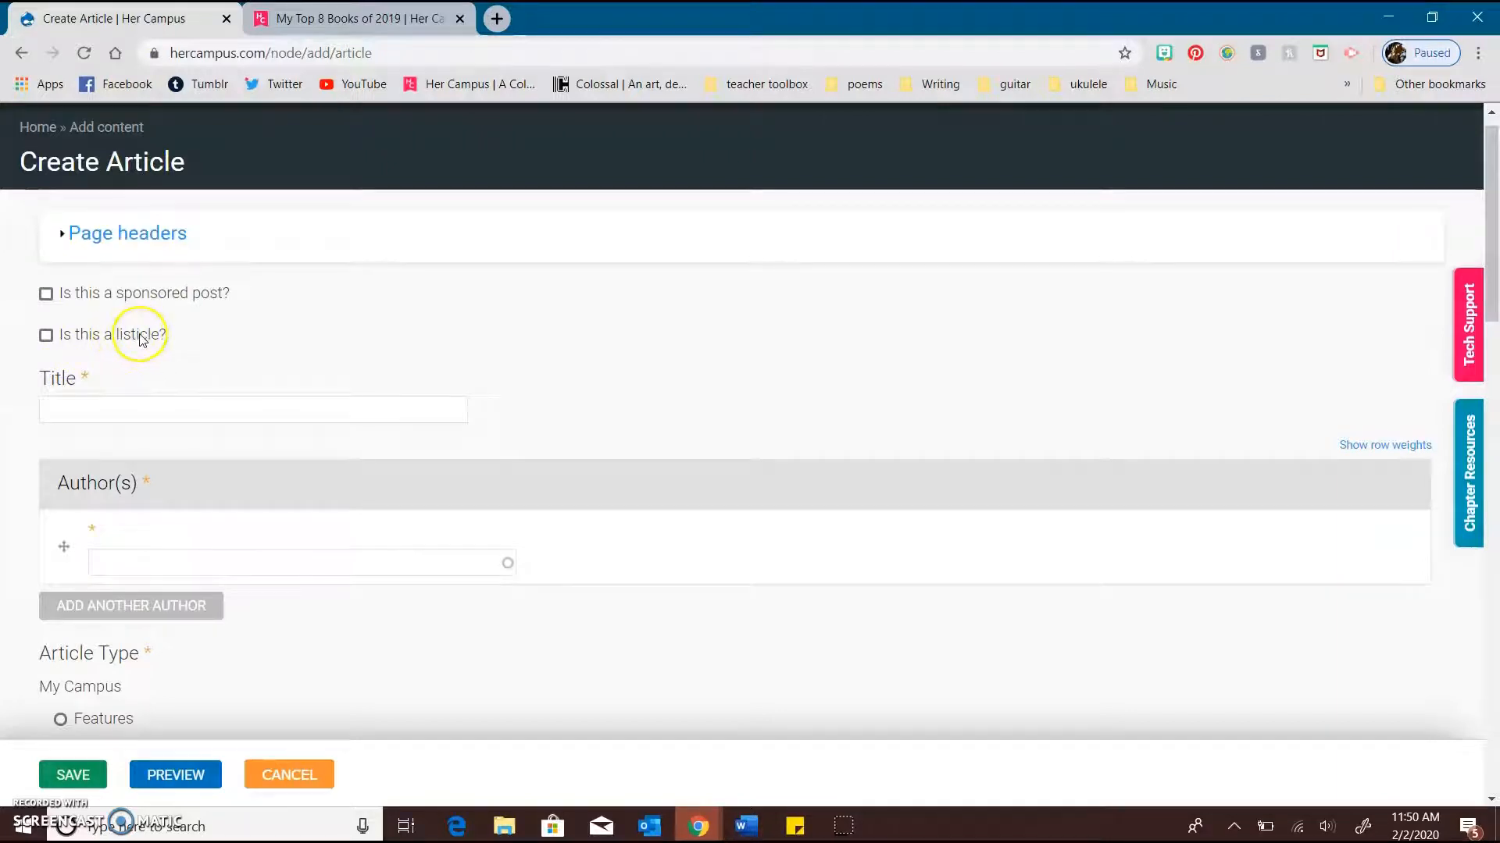
pyautogui.click(45, 332)
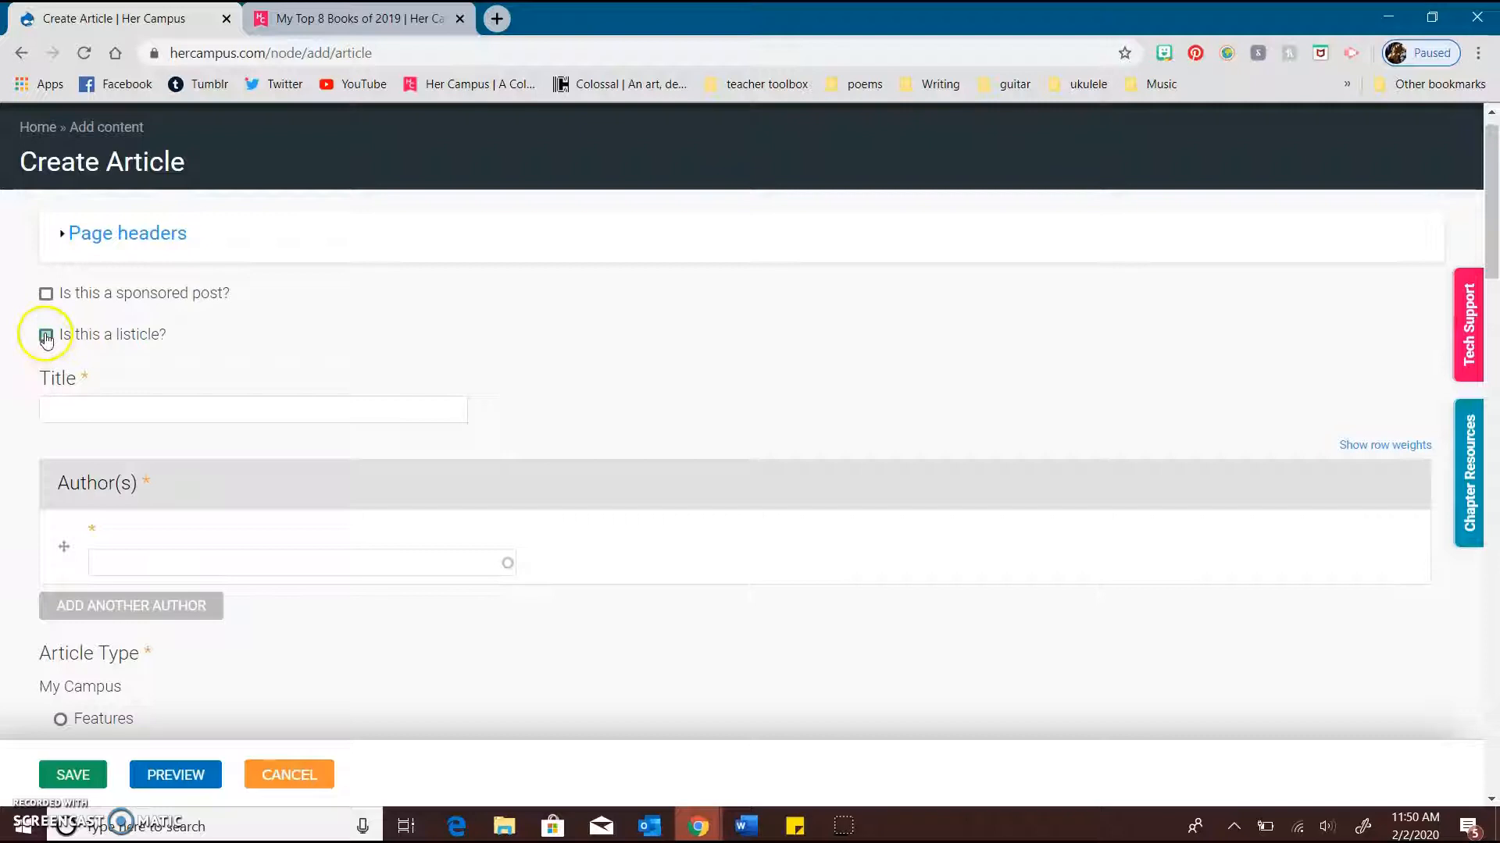
pyautogui.click(45, 334)
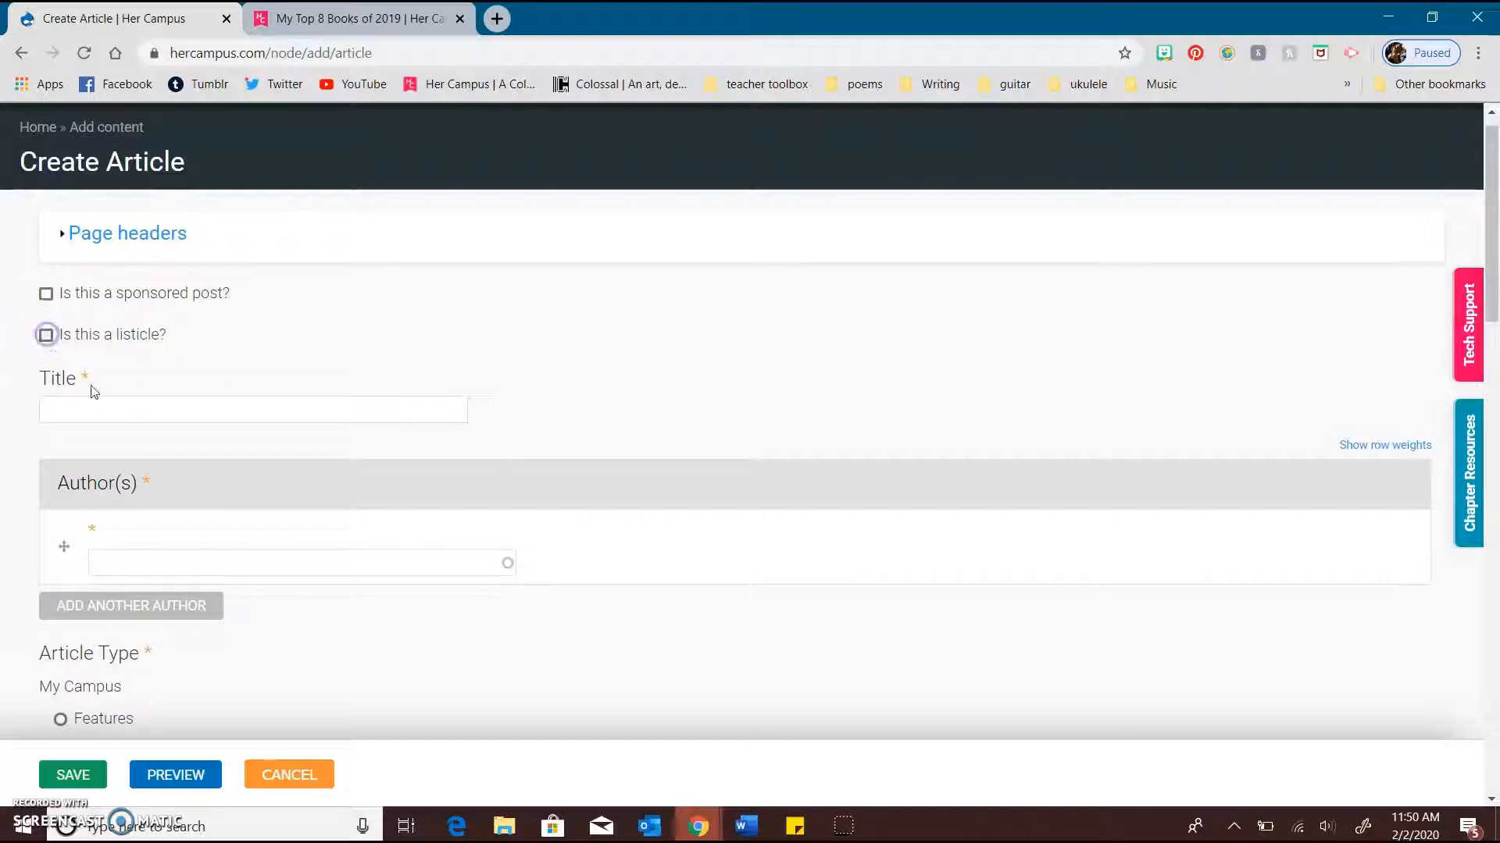
pyautogui.click(111, 407)
pyautogui.scroll(-1, 111, 407)
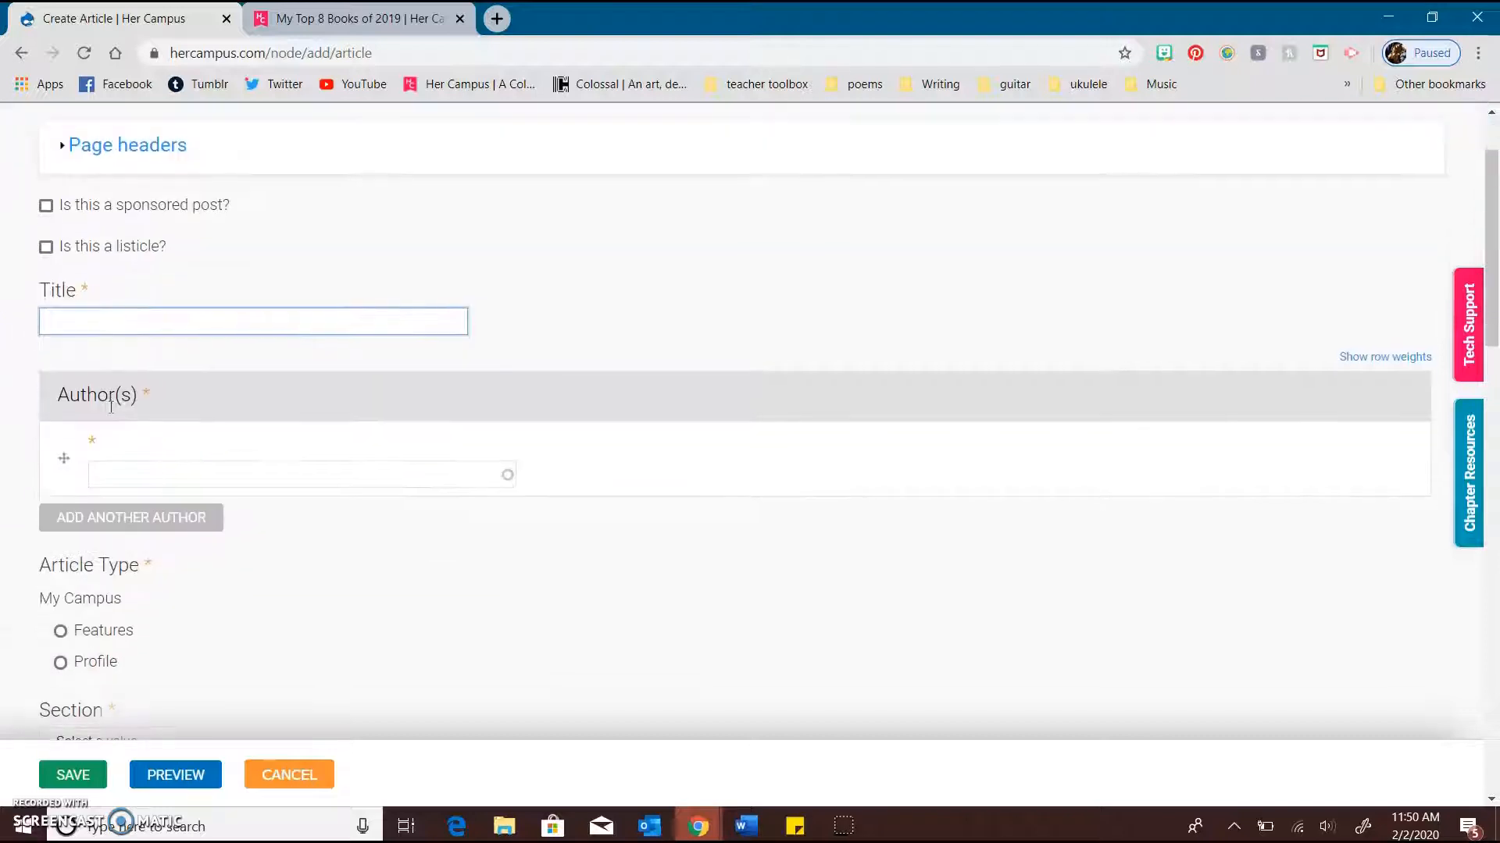
pyautogui.click(161, 322)
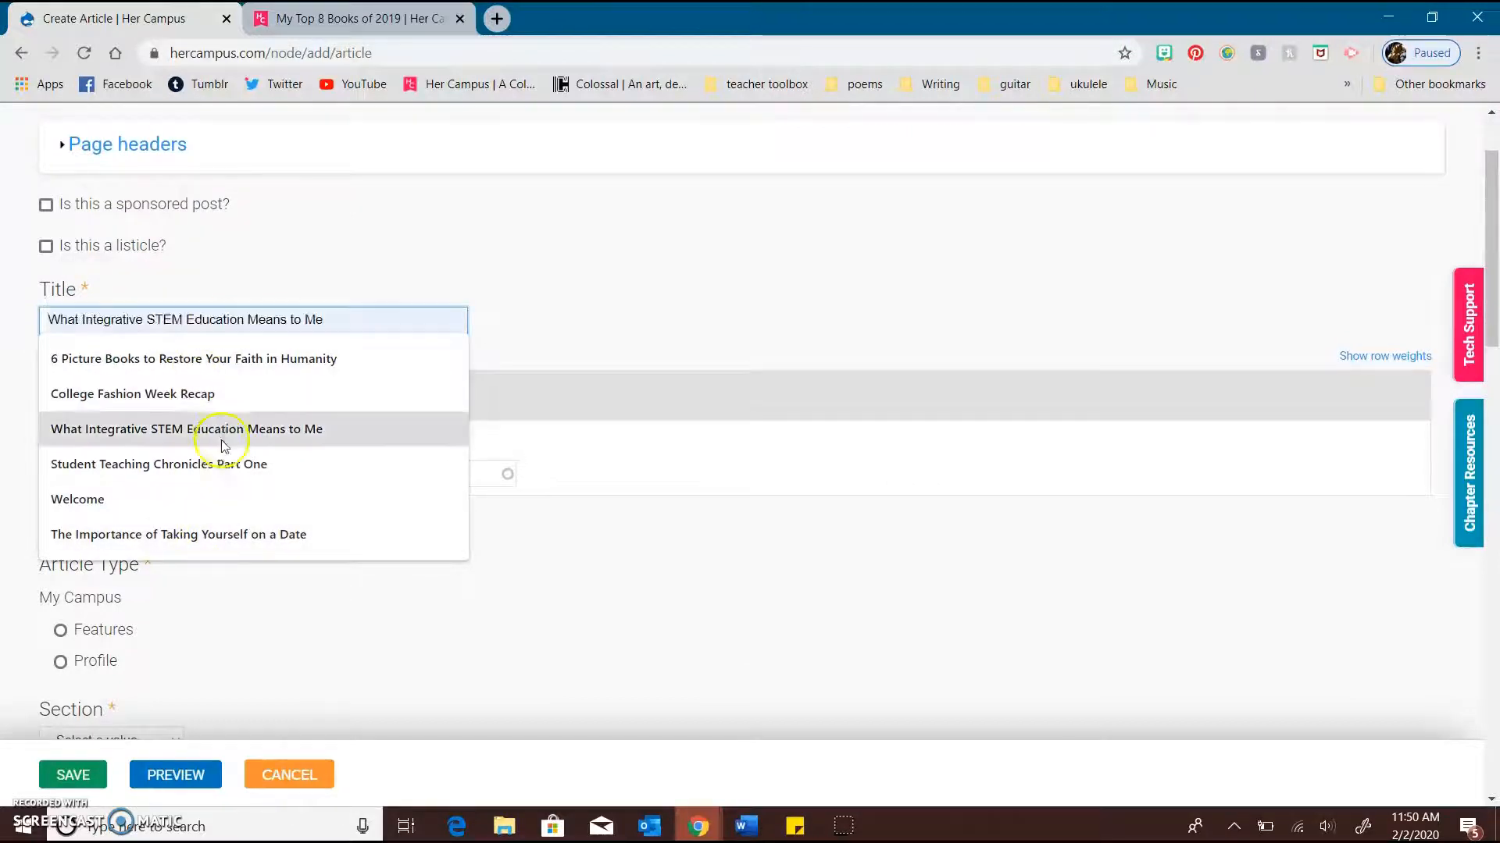
pyautogui.click(279, 358)
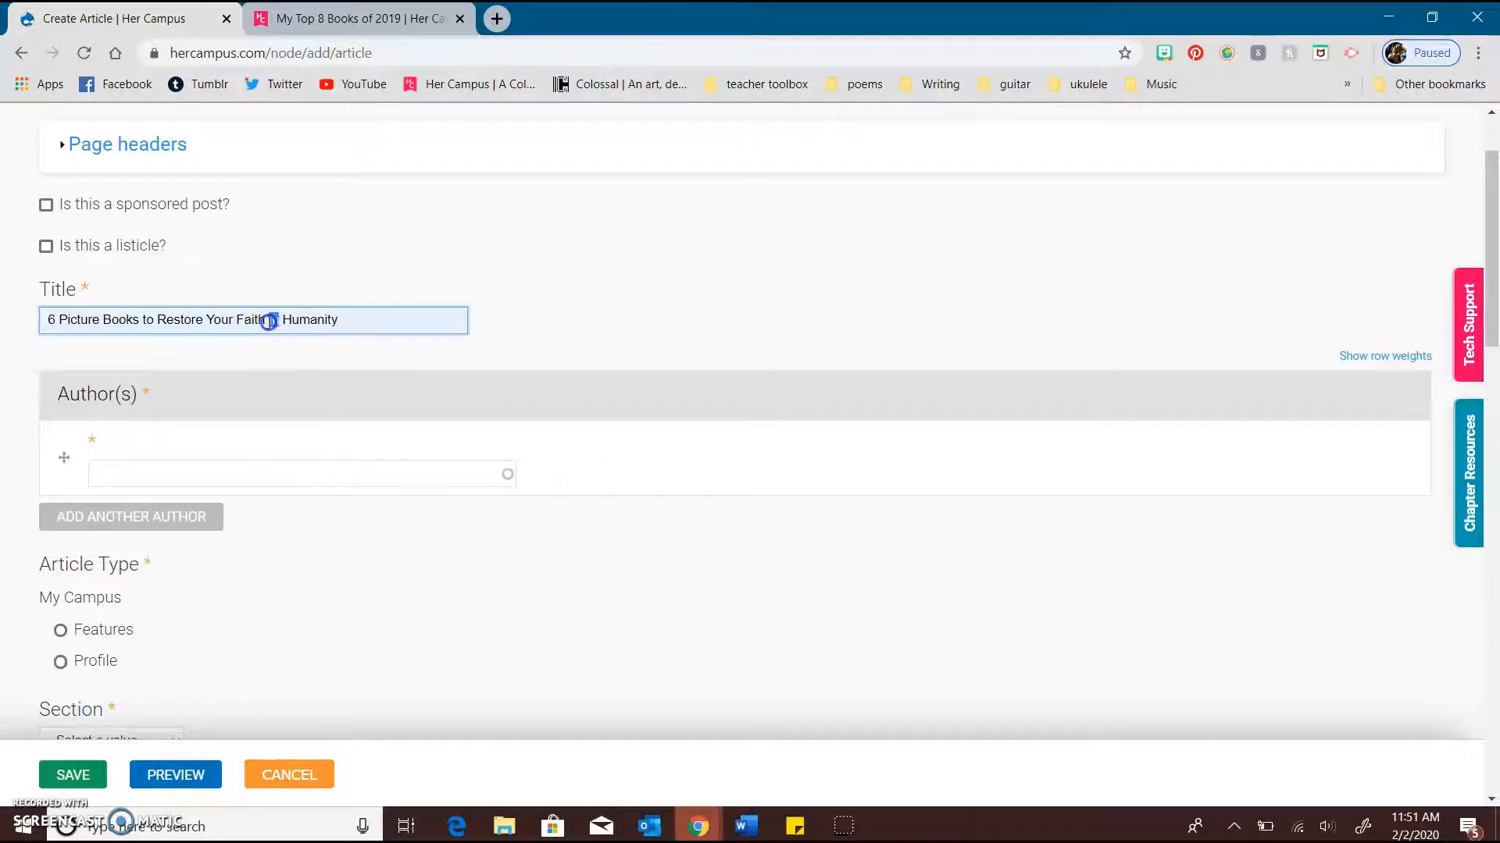
pyautogui.doubleClick(146, 321)
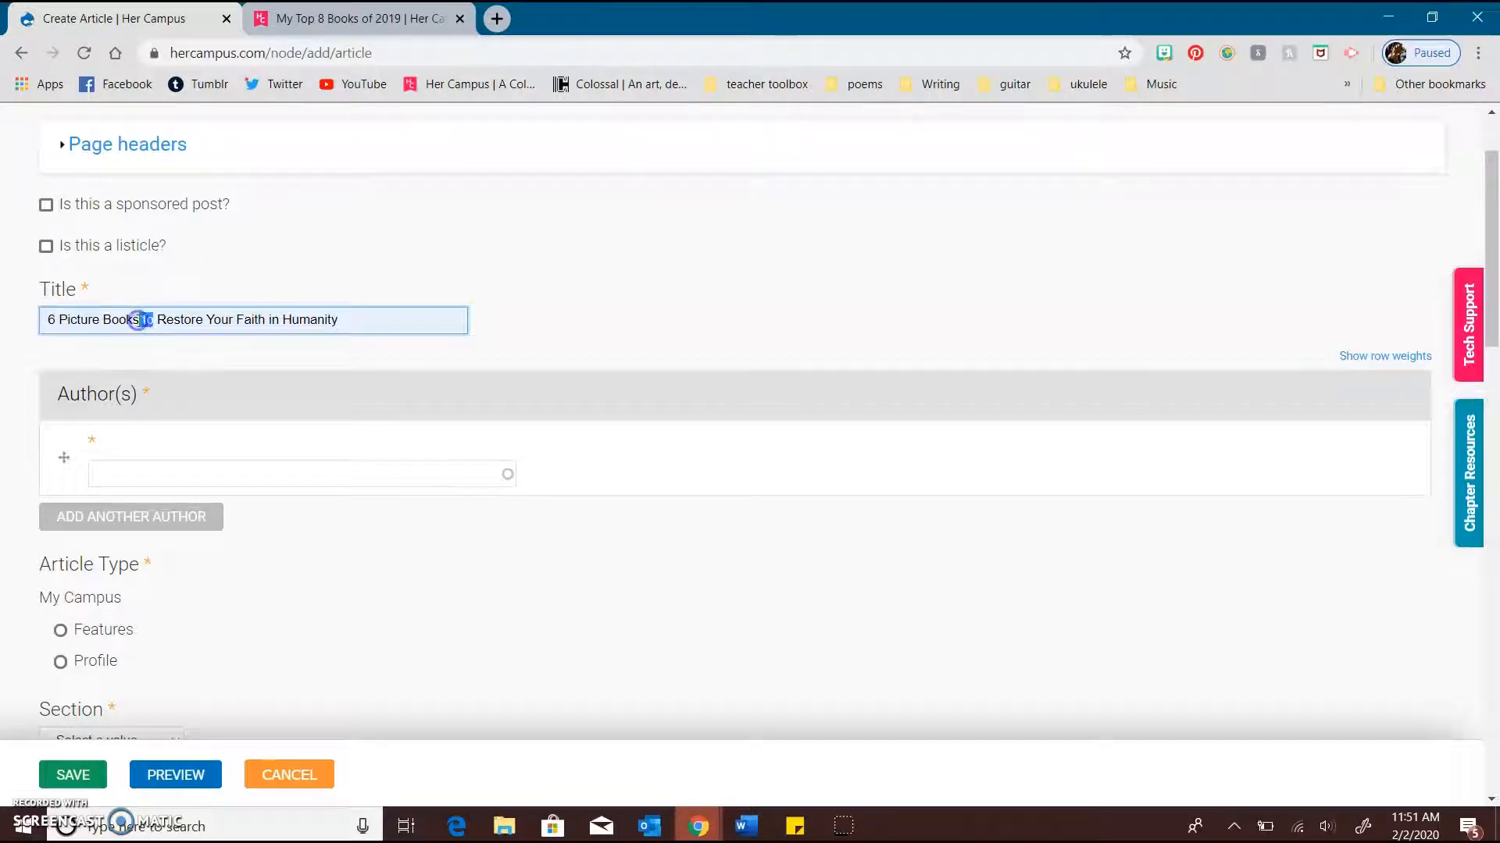
pyautogui.click(232, 323)
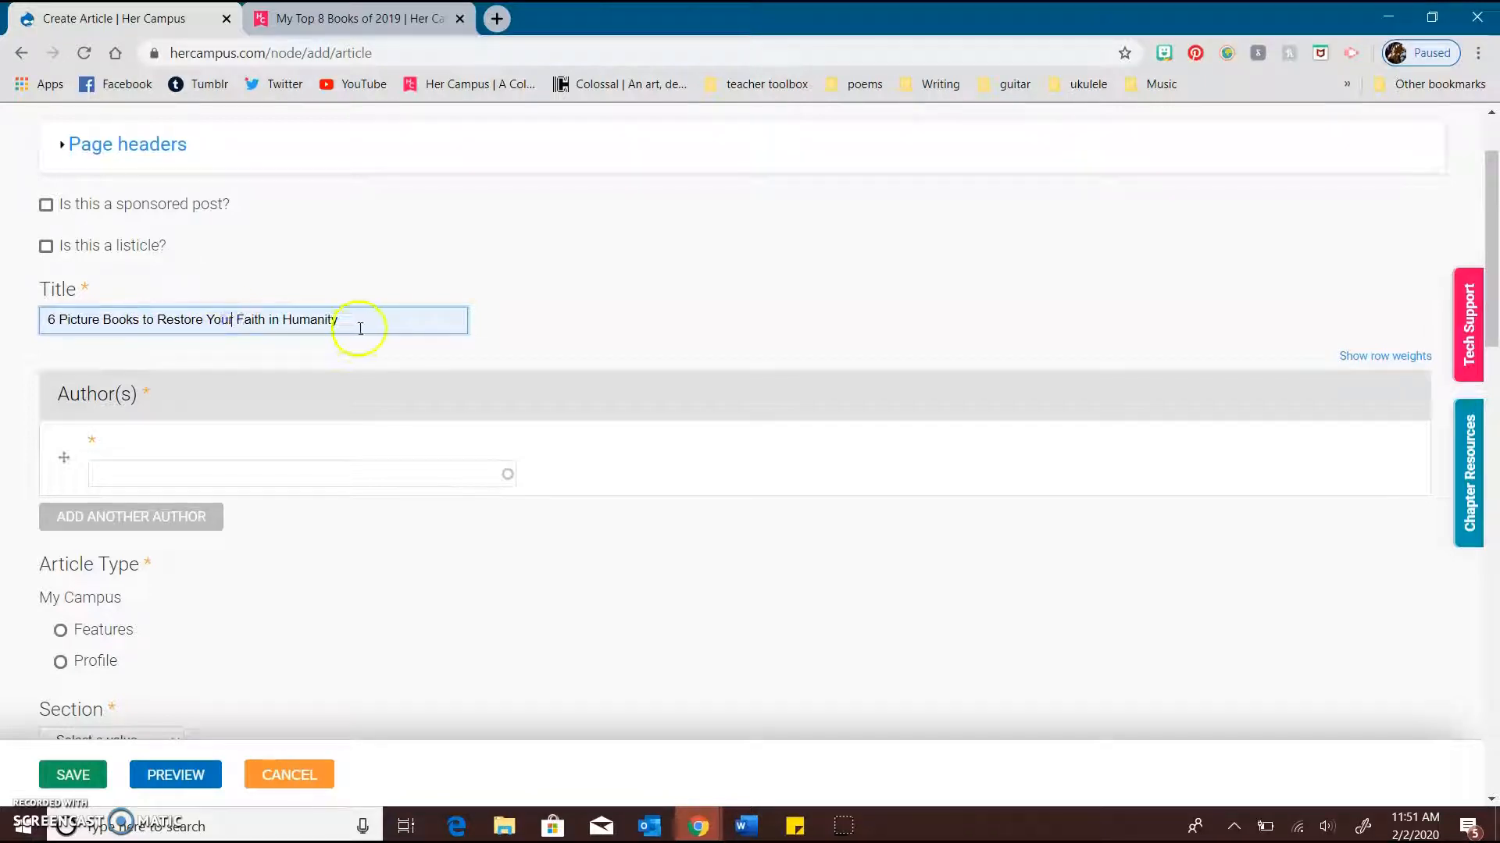
pyautogui.moveTo(360, 323); pyautogui.dragTo(47, 332)
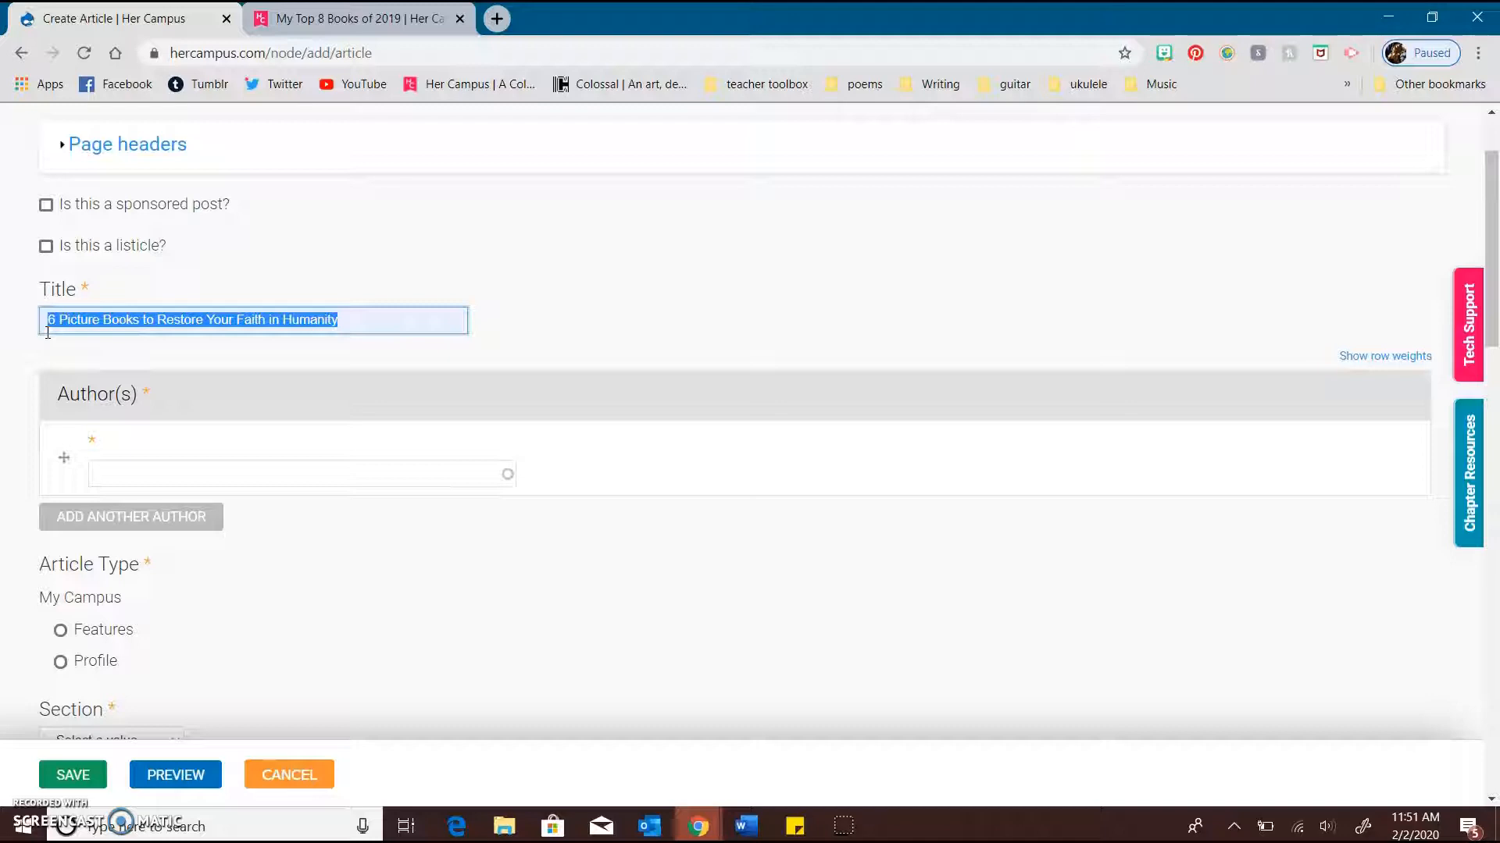
pyautogui.press('BackSpace')
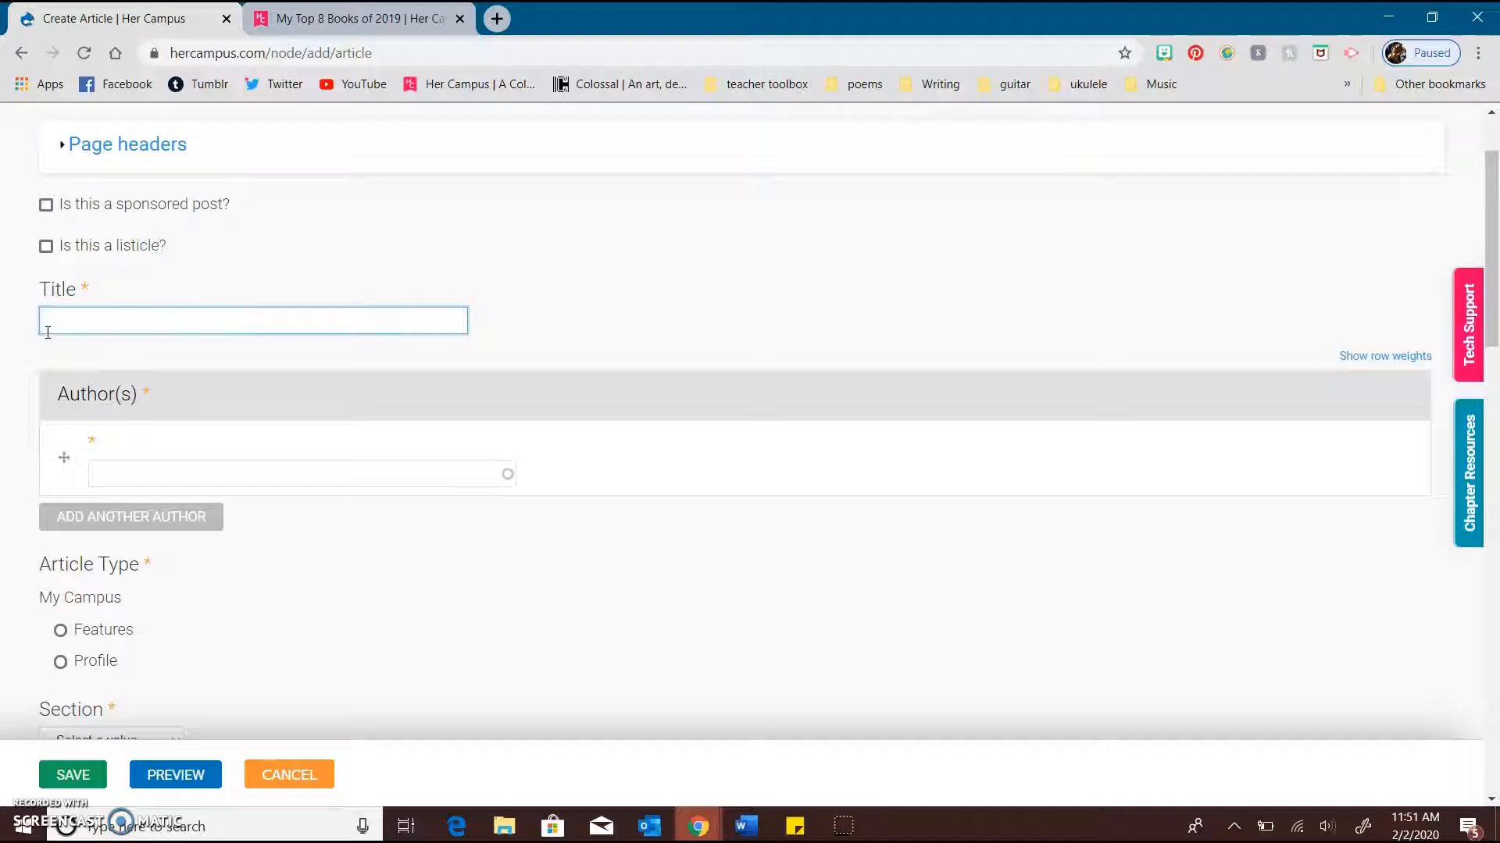
# Enter the title "6 Picture Books to Restore Your Faith in Humanity" and mark the article as a listicle
pyautogui.scroll(-1, 48, 333)
pyautogui.click(168, 232)
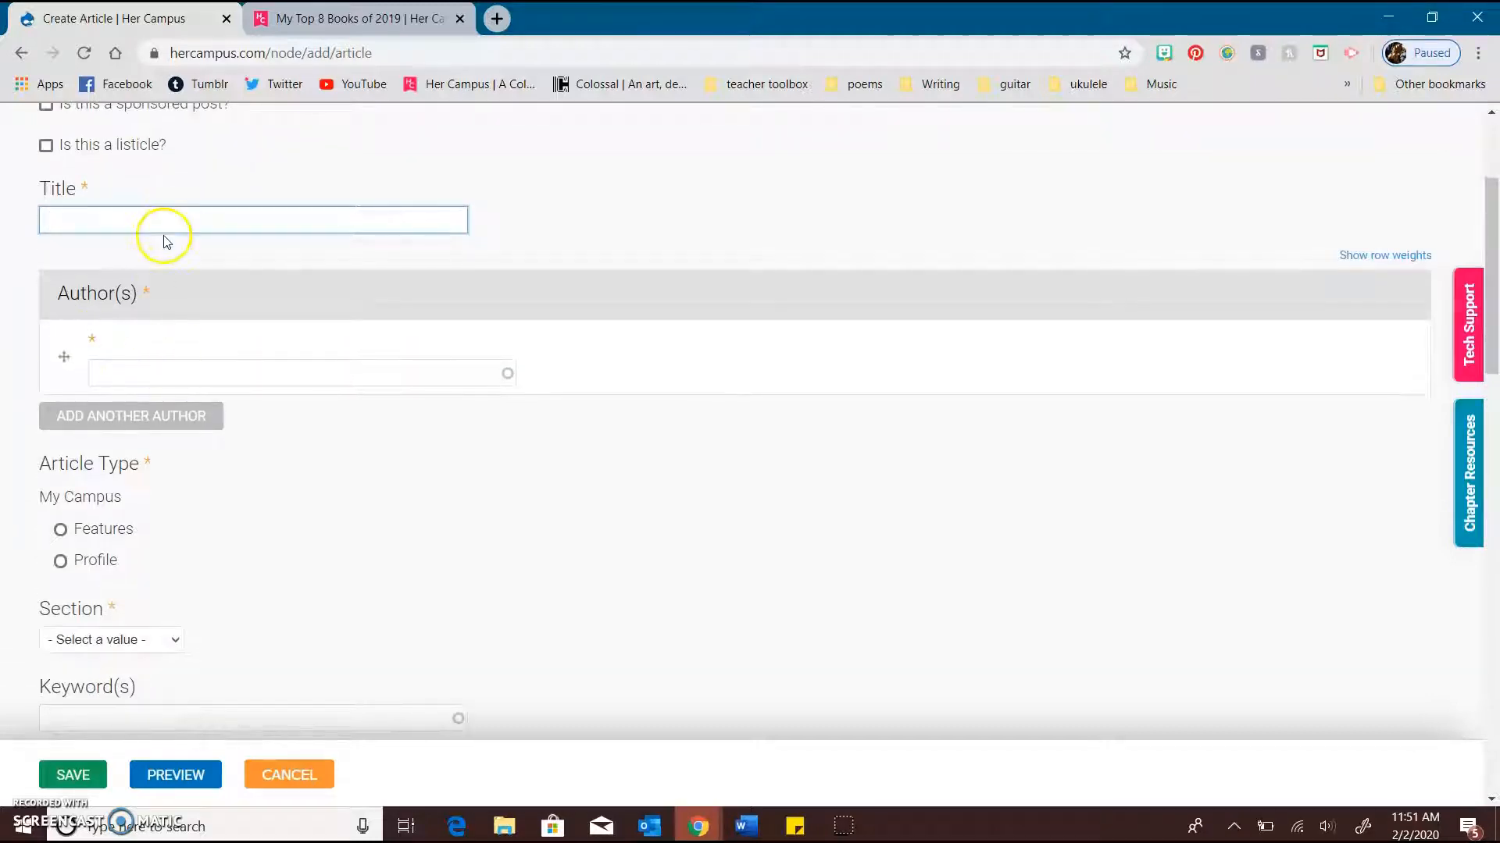
pyautogui.click(144, 212)
pyautogui.click(208, 248)
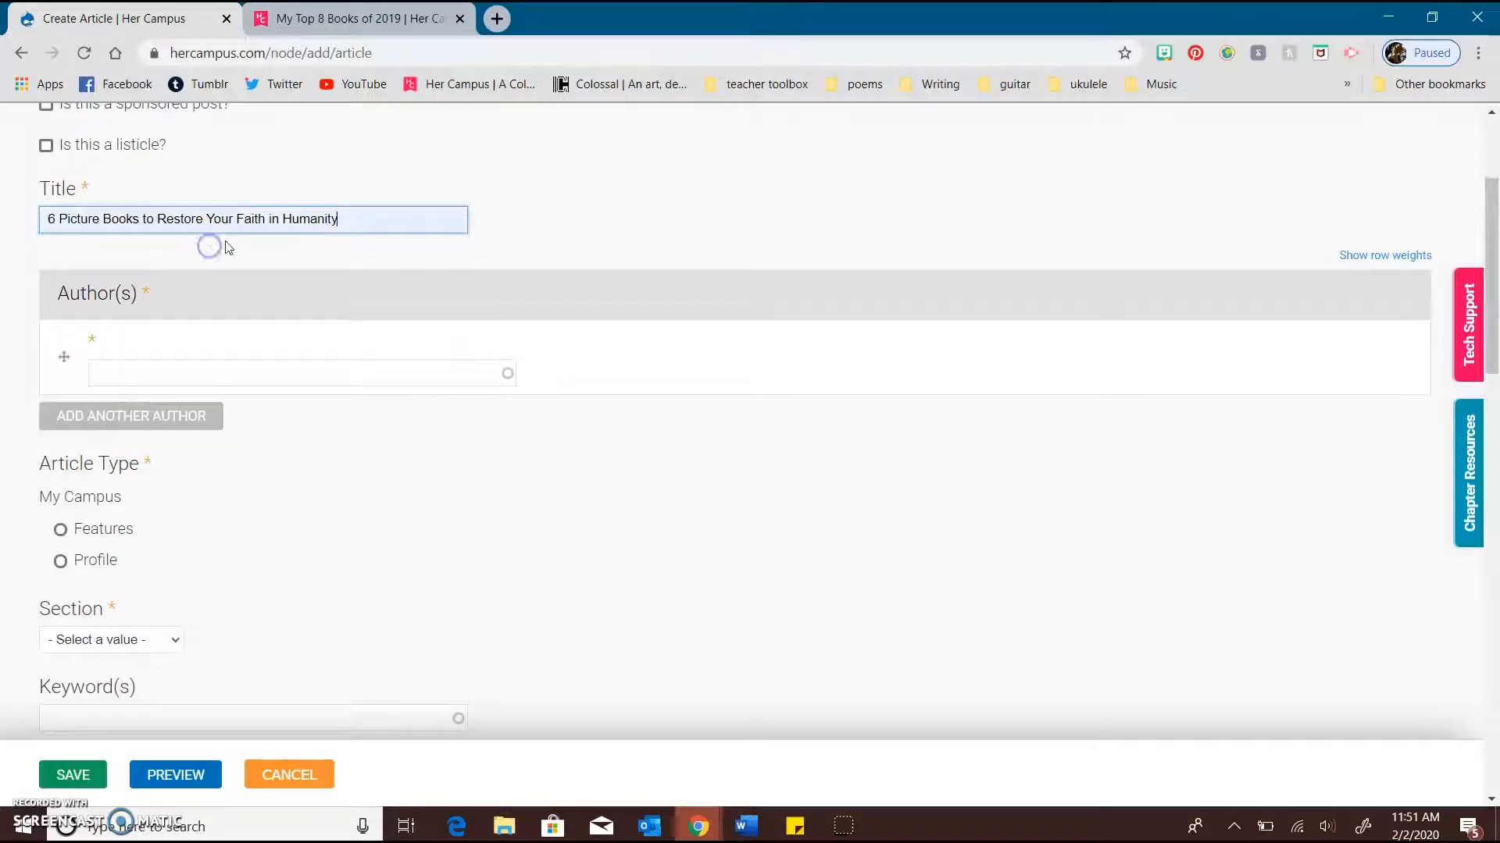
pyautogui.scroll(1, 313, 240)
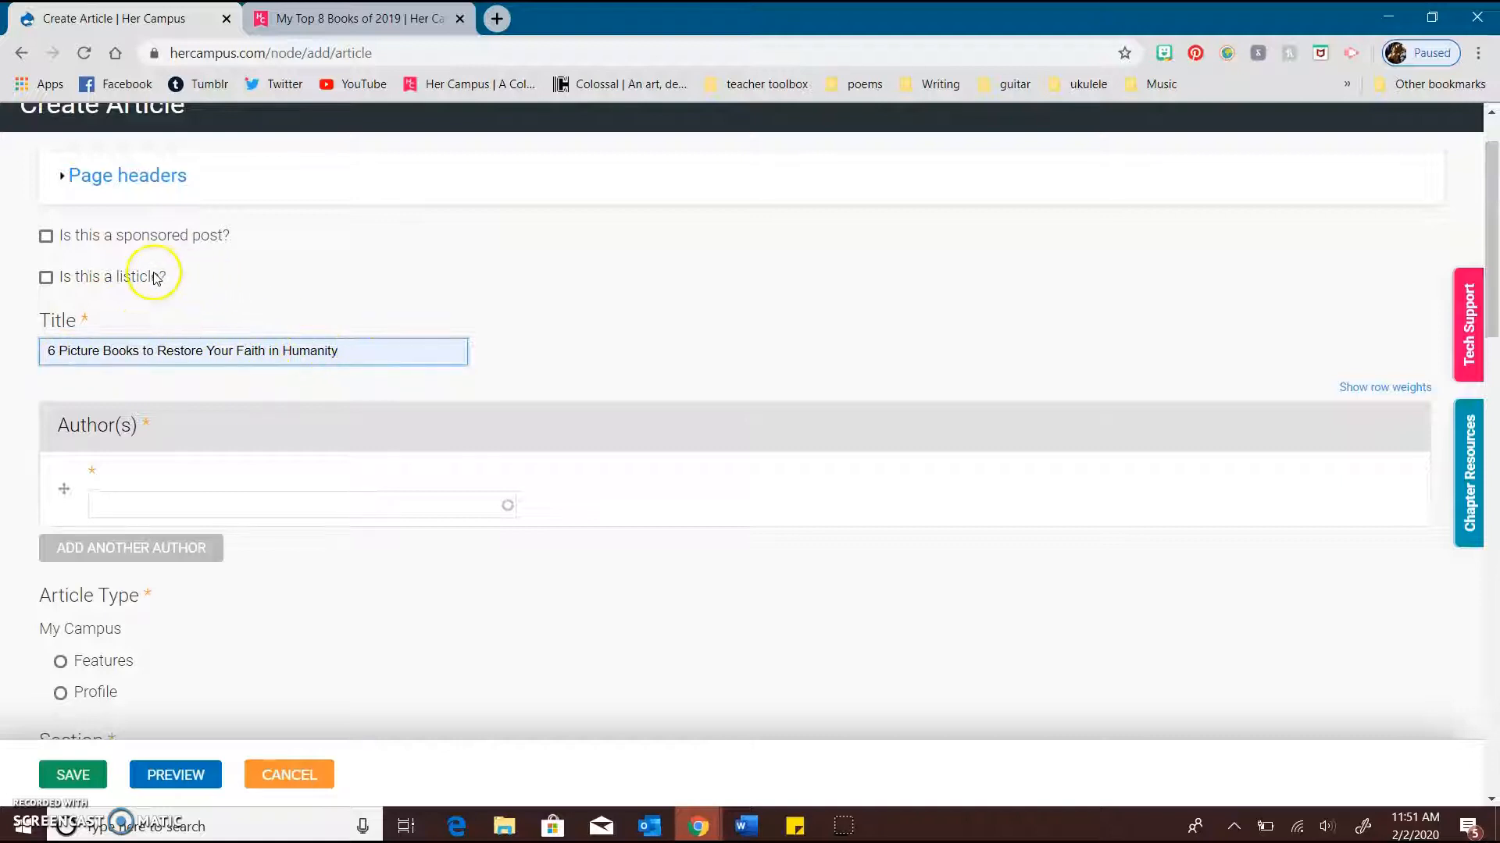
pyautogui.click(106, 278)
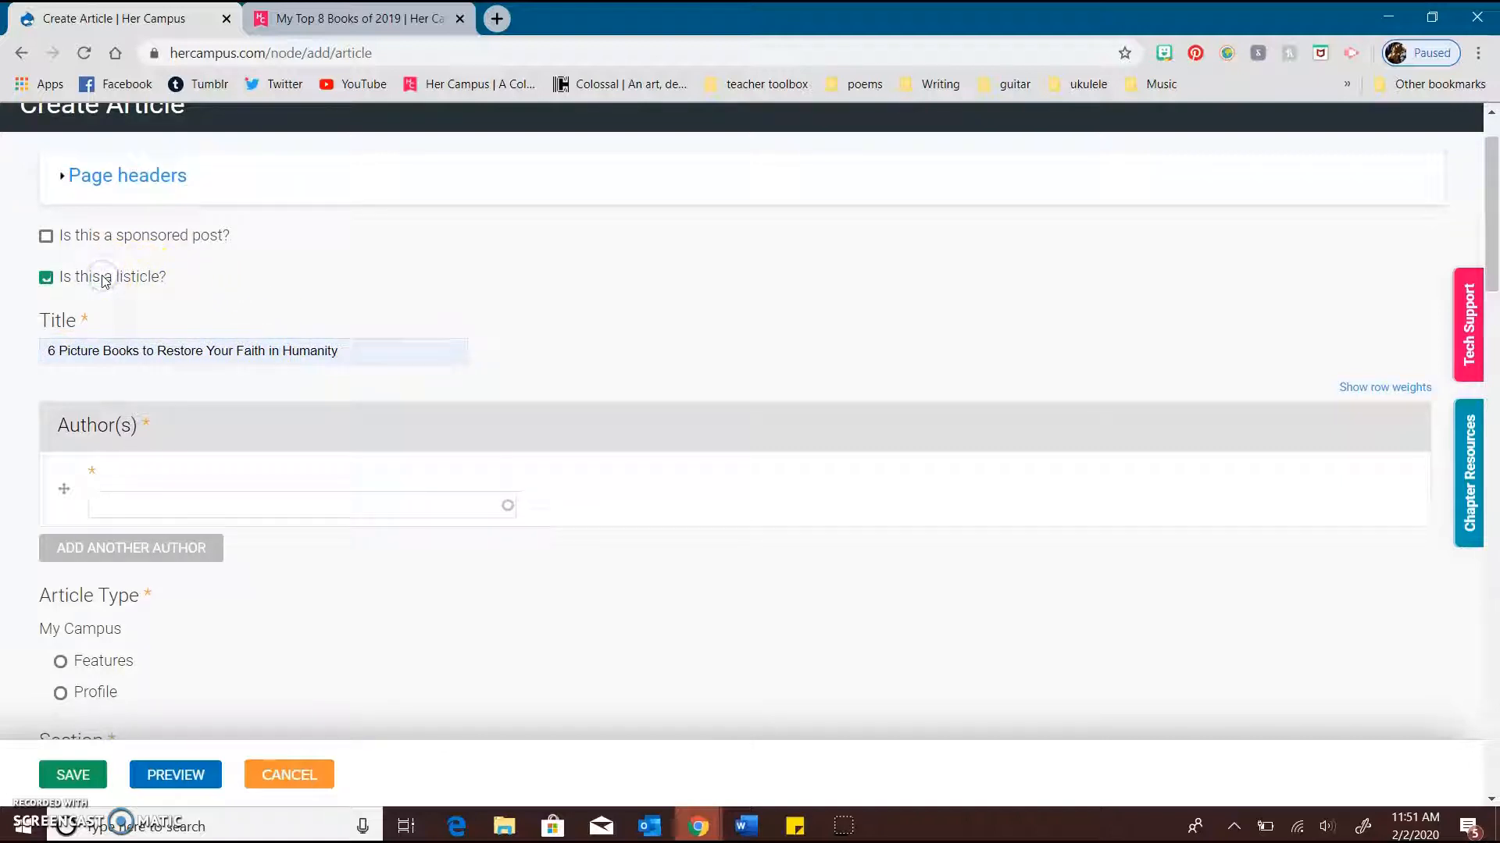
# Look up the contributor by full name in the Author(s) field and choose the matching author profile
pyautogui.scroll(-2, 98, 363)
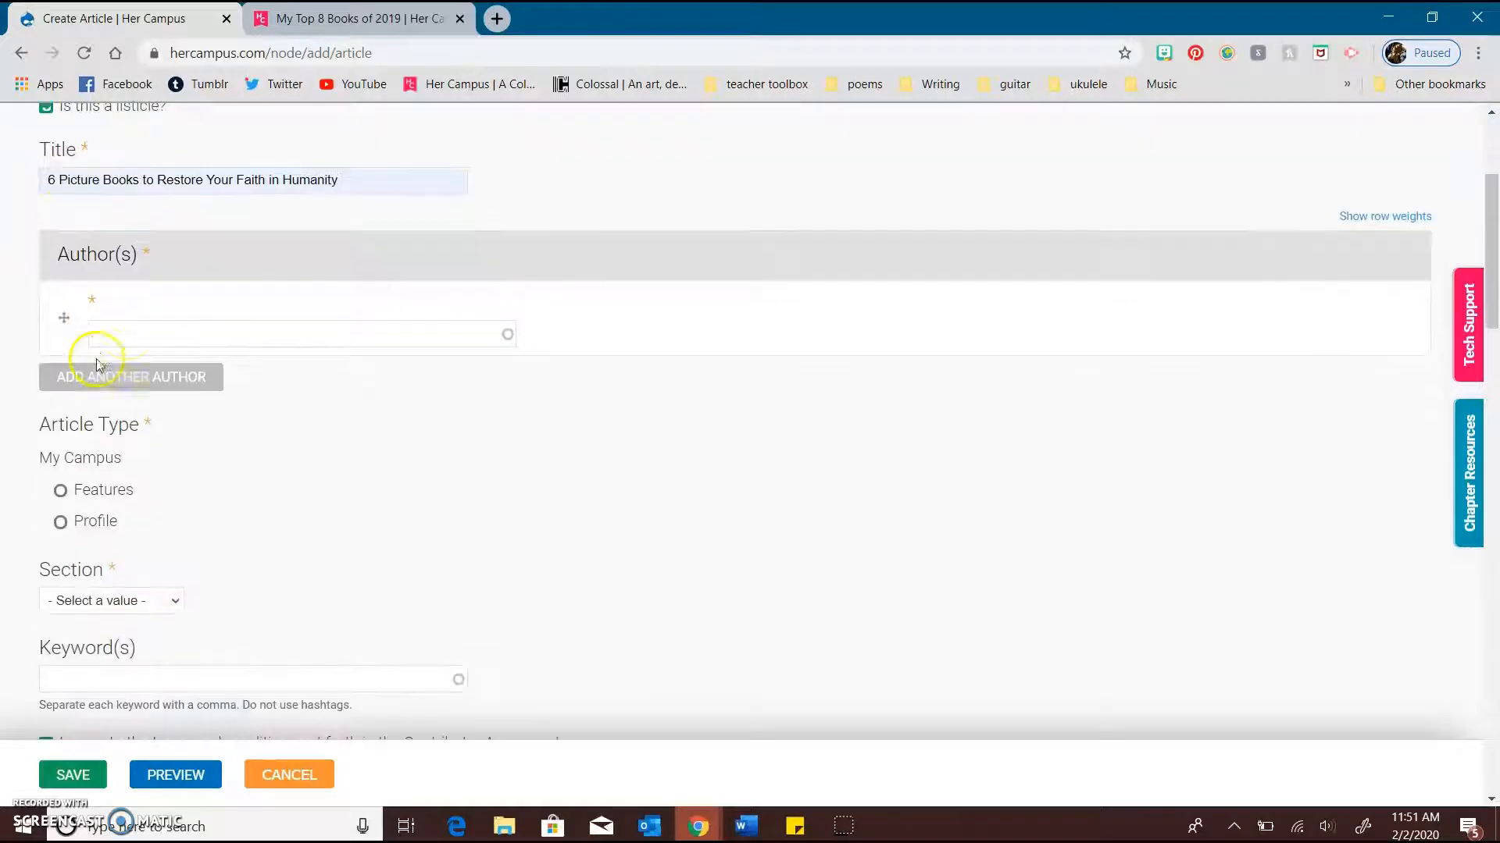
pyautogui.click(134, 332)
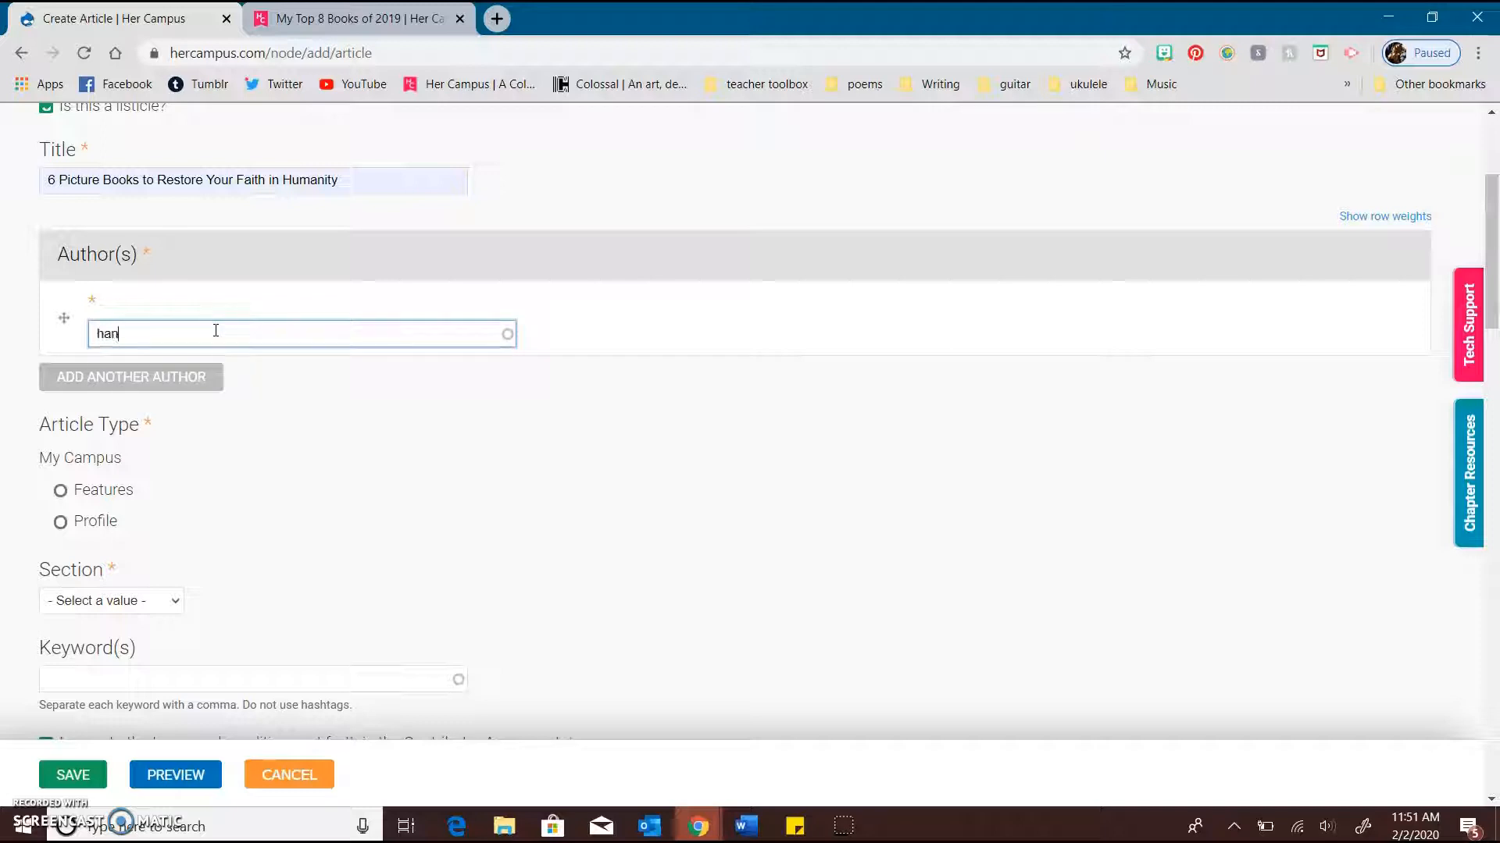
pyautogui.click(251, 356)
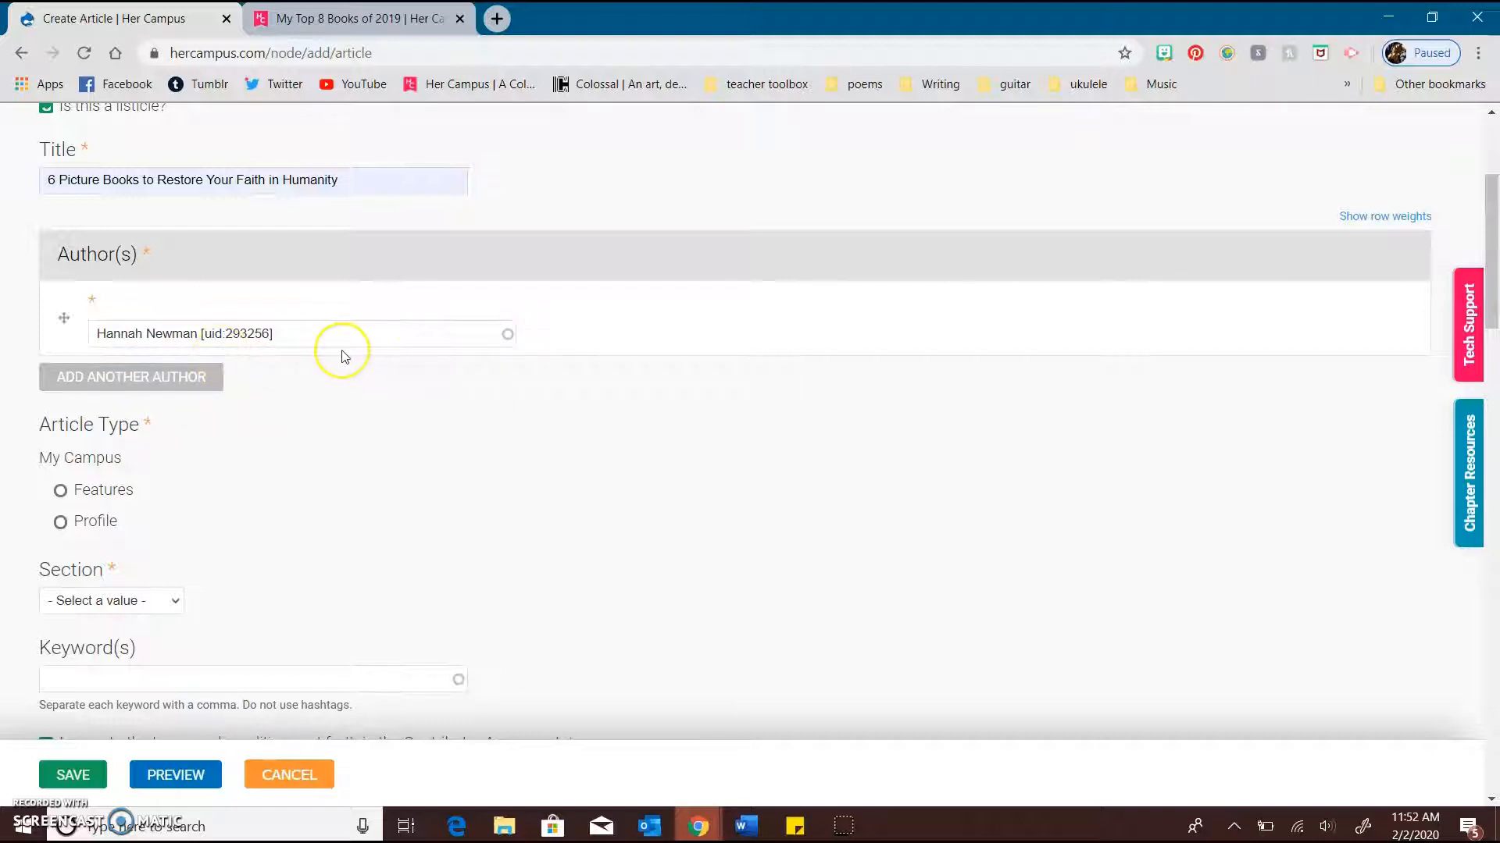
pyautogui.scroll(-1, 342, 348)
pyautogui.click(196, 271)
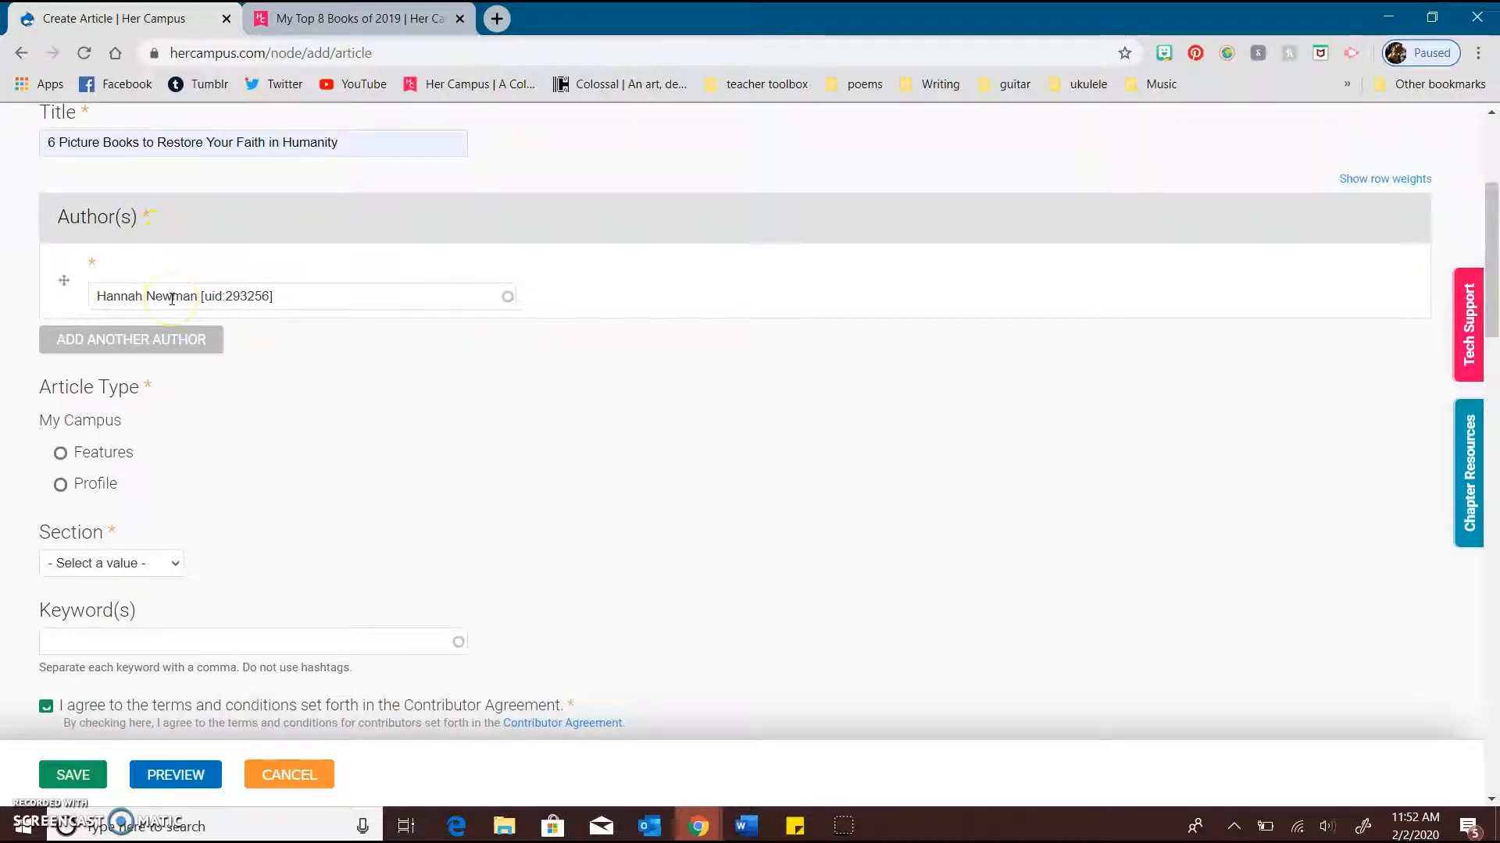
# Set the article type to Features
pyautogui.scroll(-1, 170, 299)
pyautogui.scroll(-2, 359, 418)
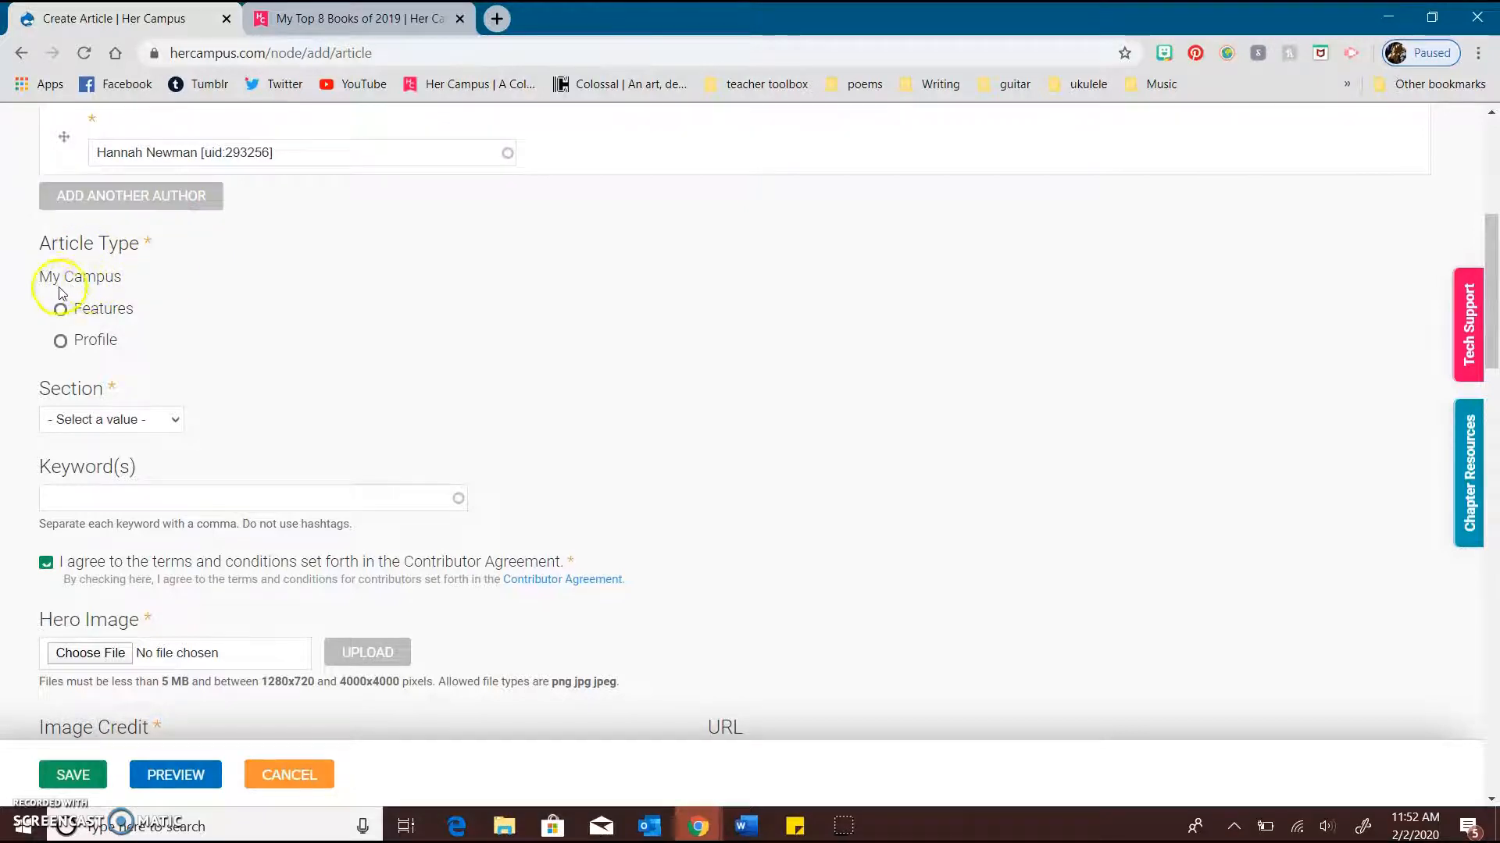
pyautogui.scroll(-1, 86, 308)
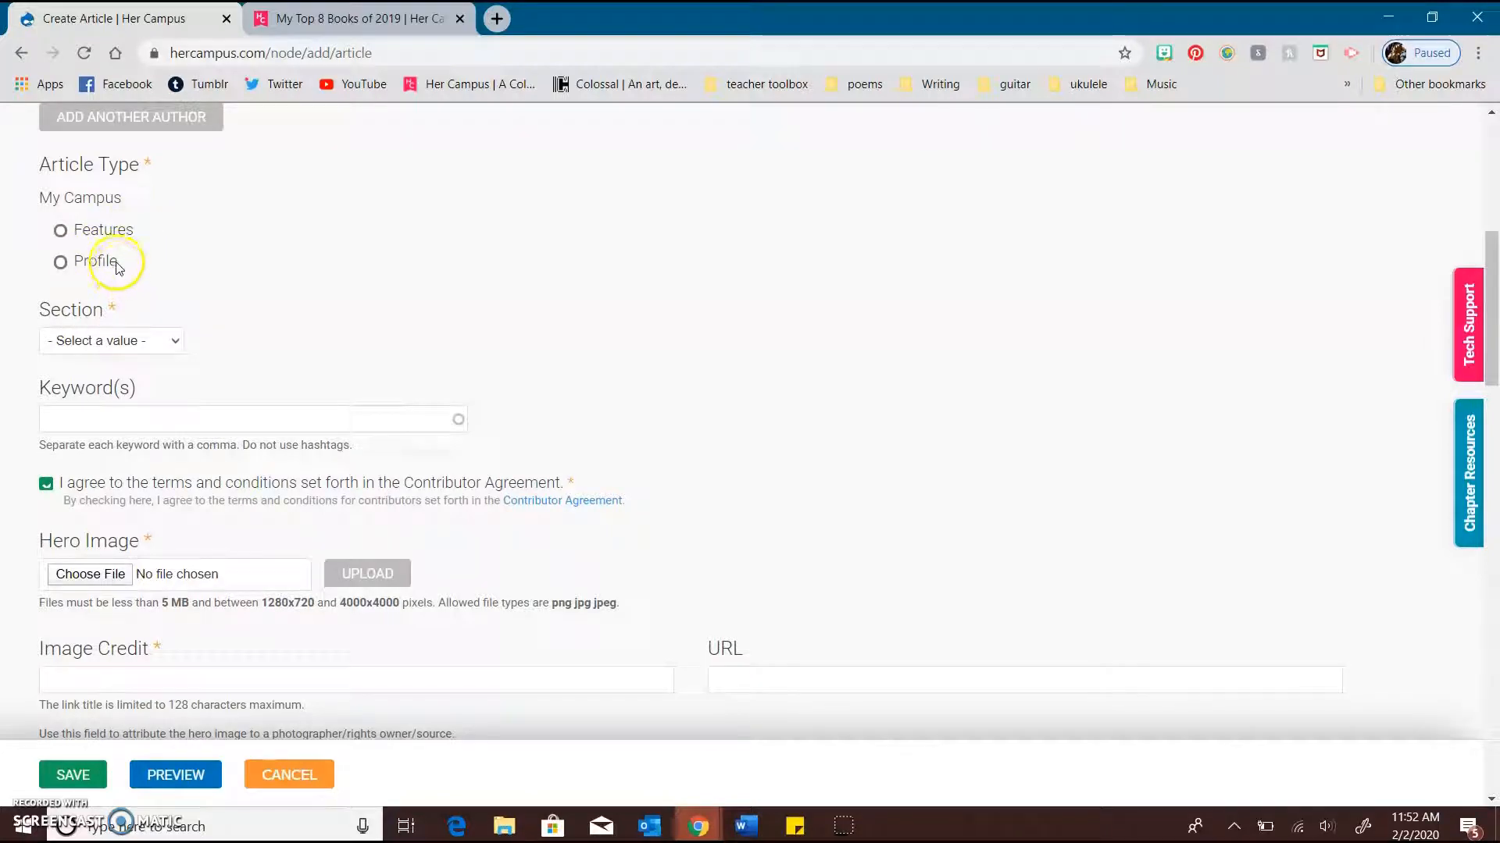
pyautogui.click(60, 233)
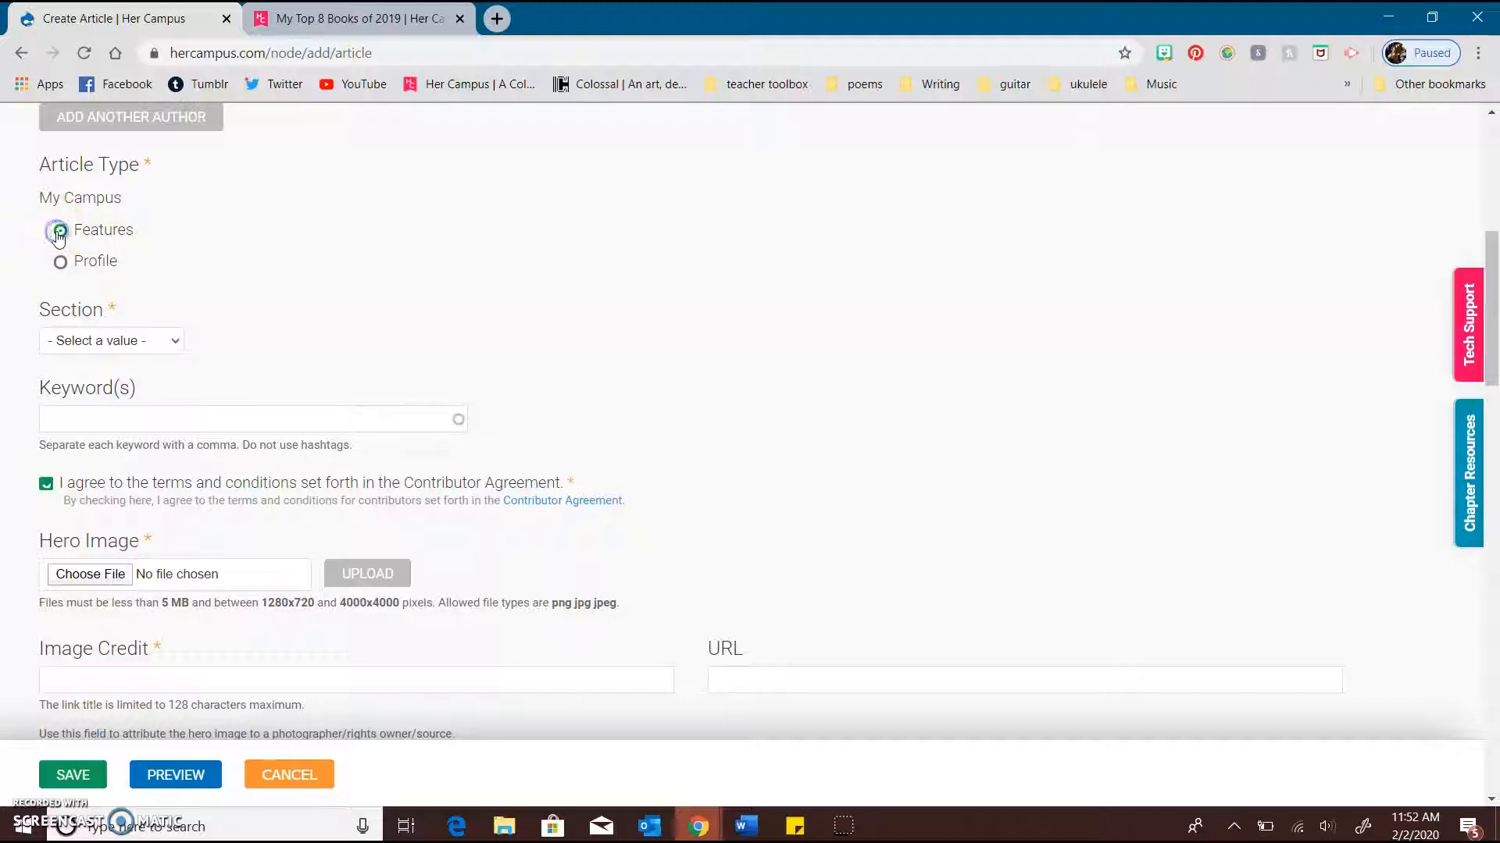
# Review the listicle's hero image, title and byline as a Features example, and return to the Create Article form
pyautogui.click(414, 17)
pyautogui.scroll(3, 415, 351)
pyautogui.scroll(20, 415, 351)
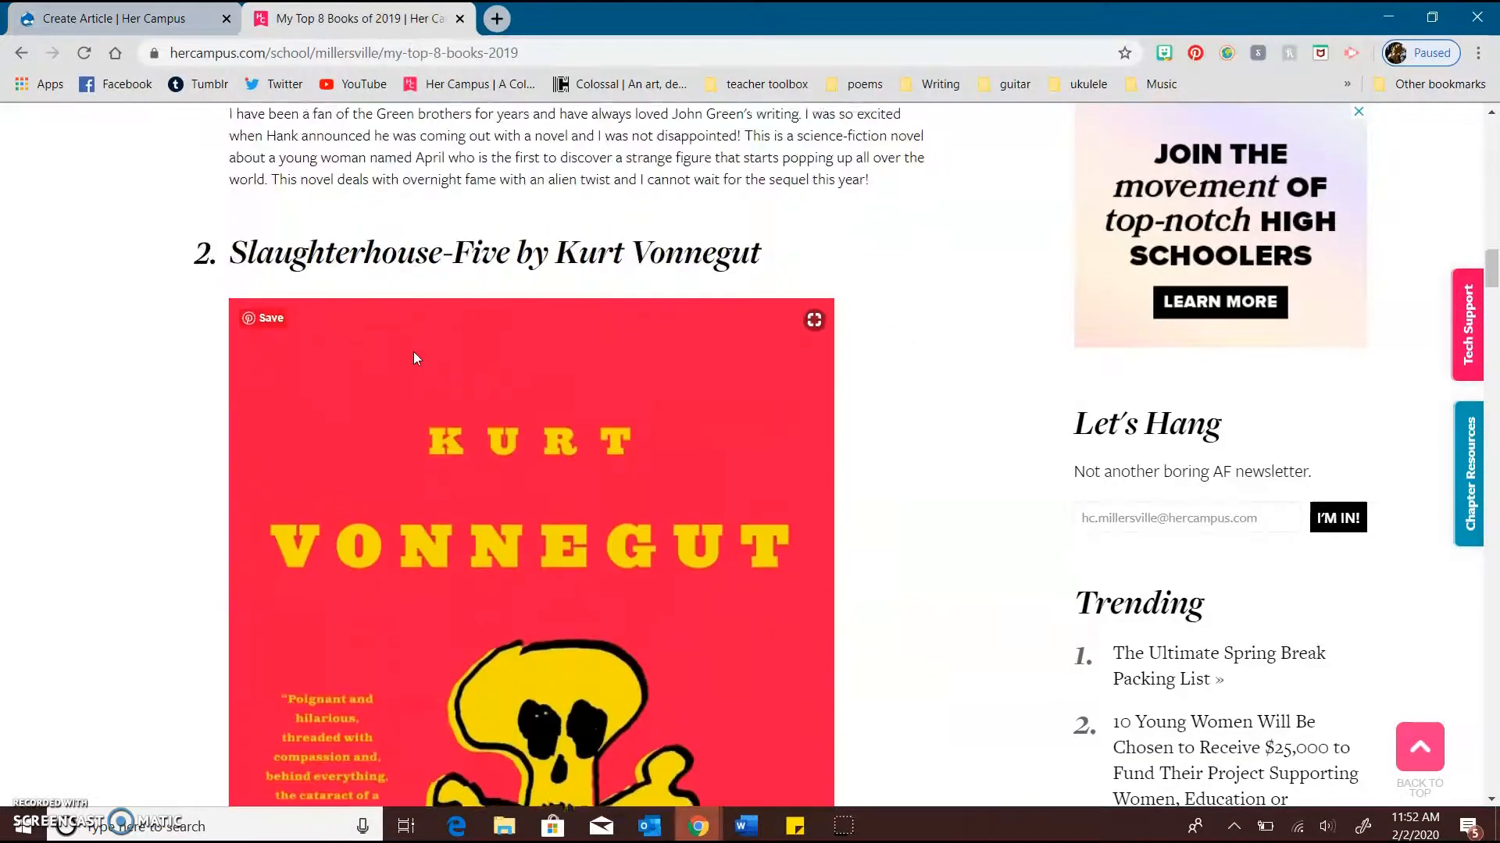
pyautogui.scroll(8, 414, 358)
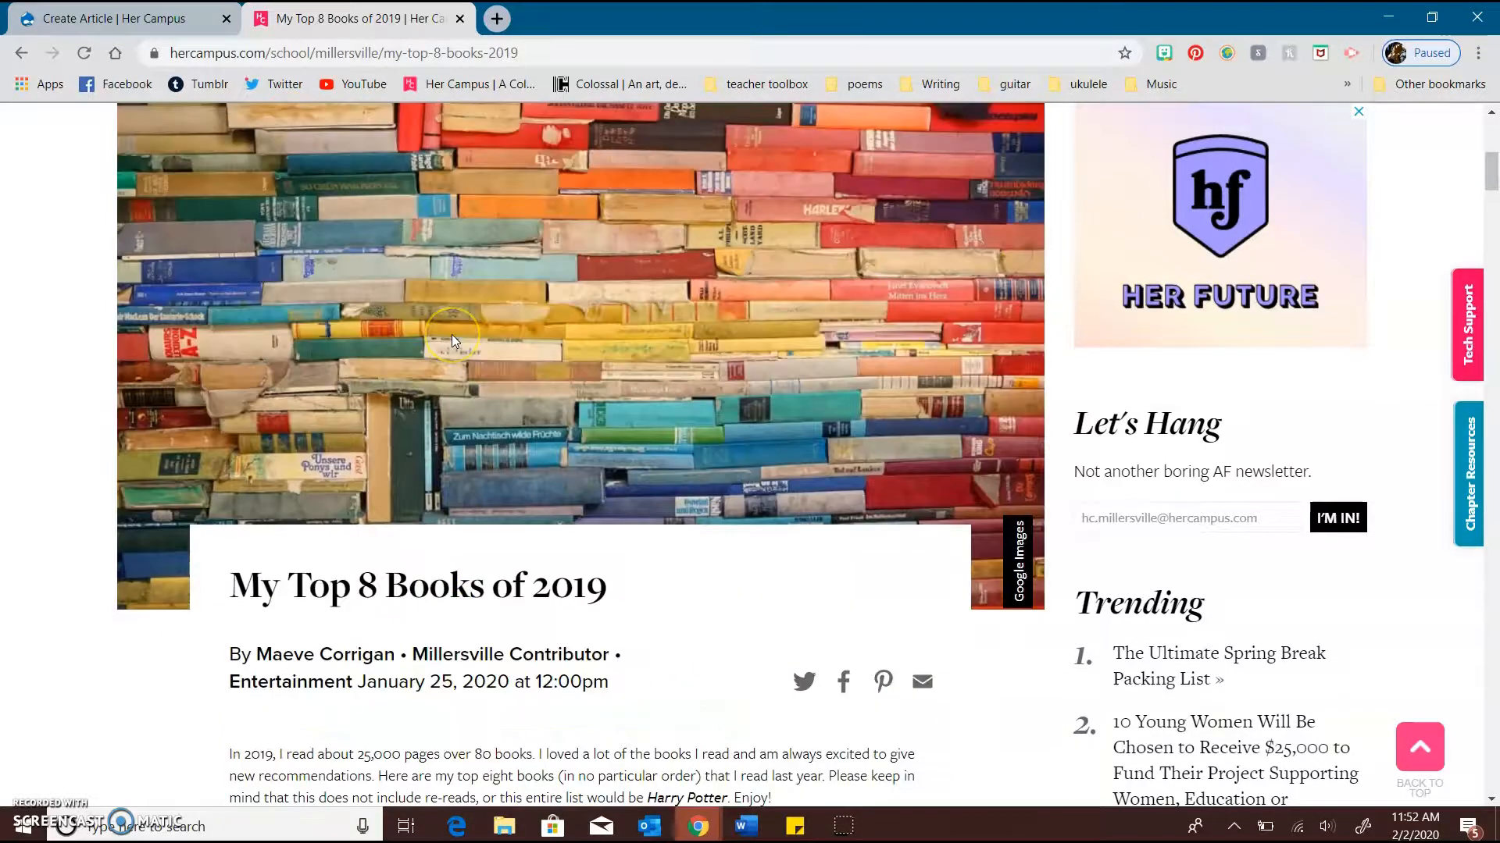
pyautogui.scroll(2, 453, 339)
pyautogui.click(156, 18)
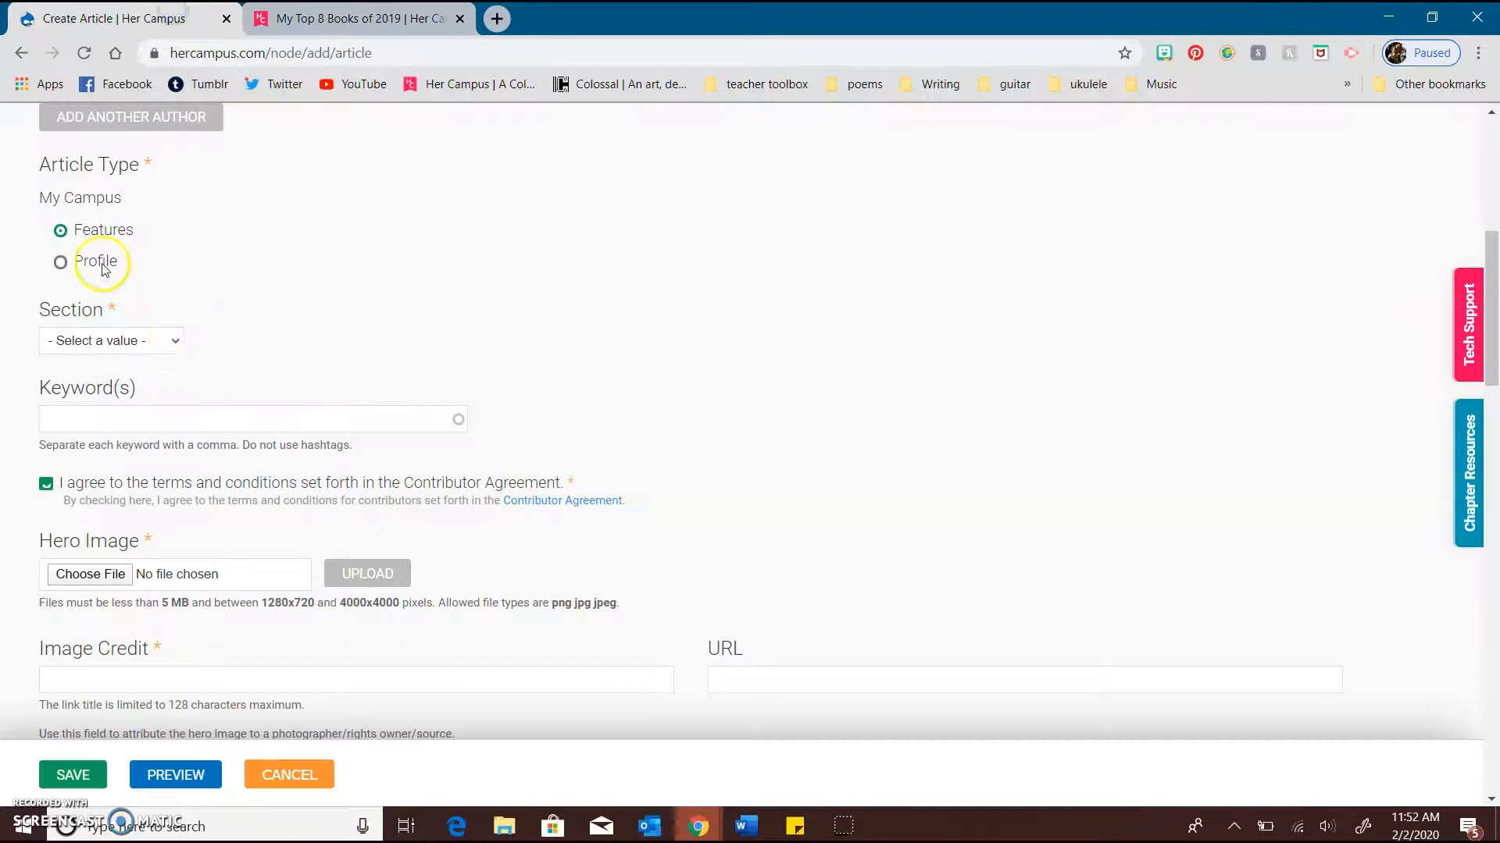
# Go back from the listicle to the Millersville chapter page and load two more batches of its articles
pyautogui.click(359, 18)
pyautogui.scroll(8, 274, 232)
pyautogui.click(24, 52)
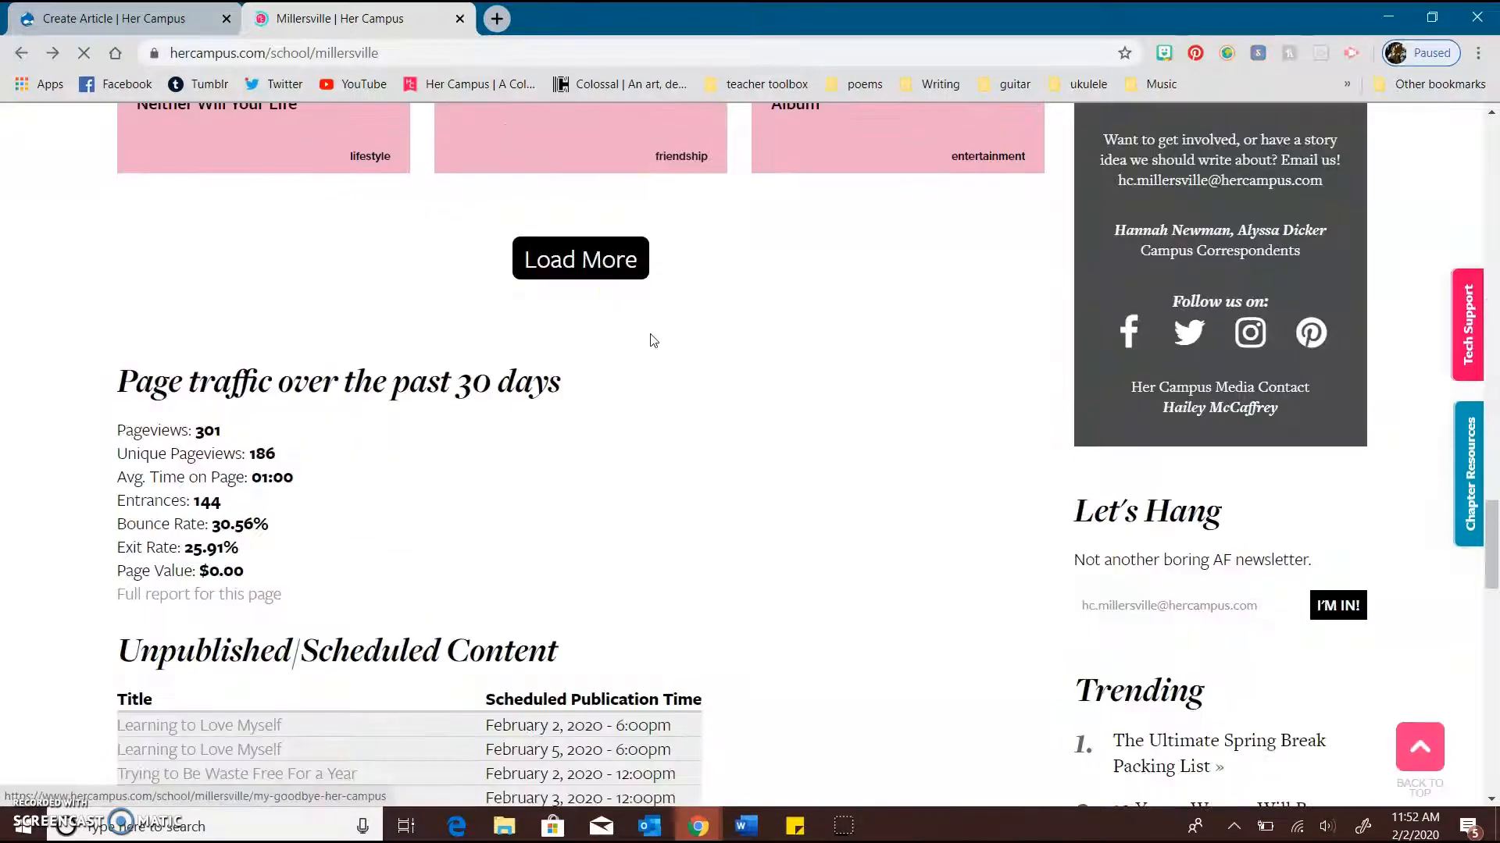
pyautogui.click(617, 270)
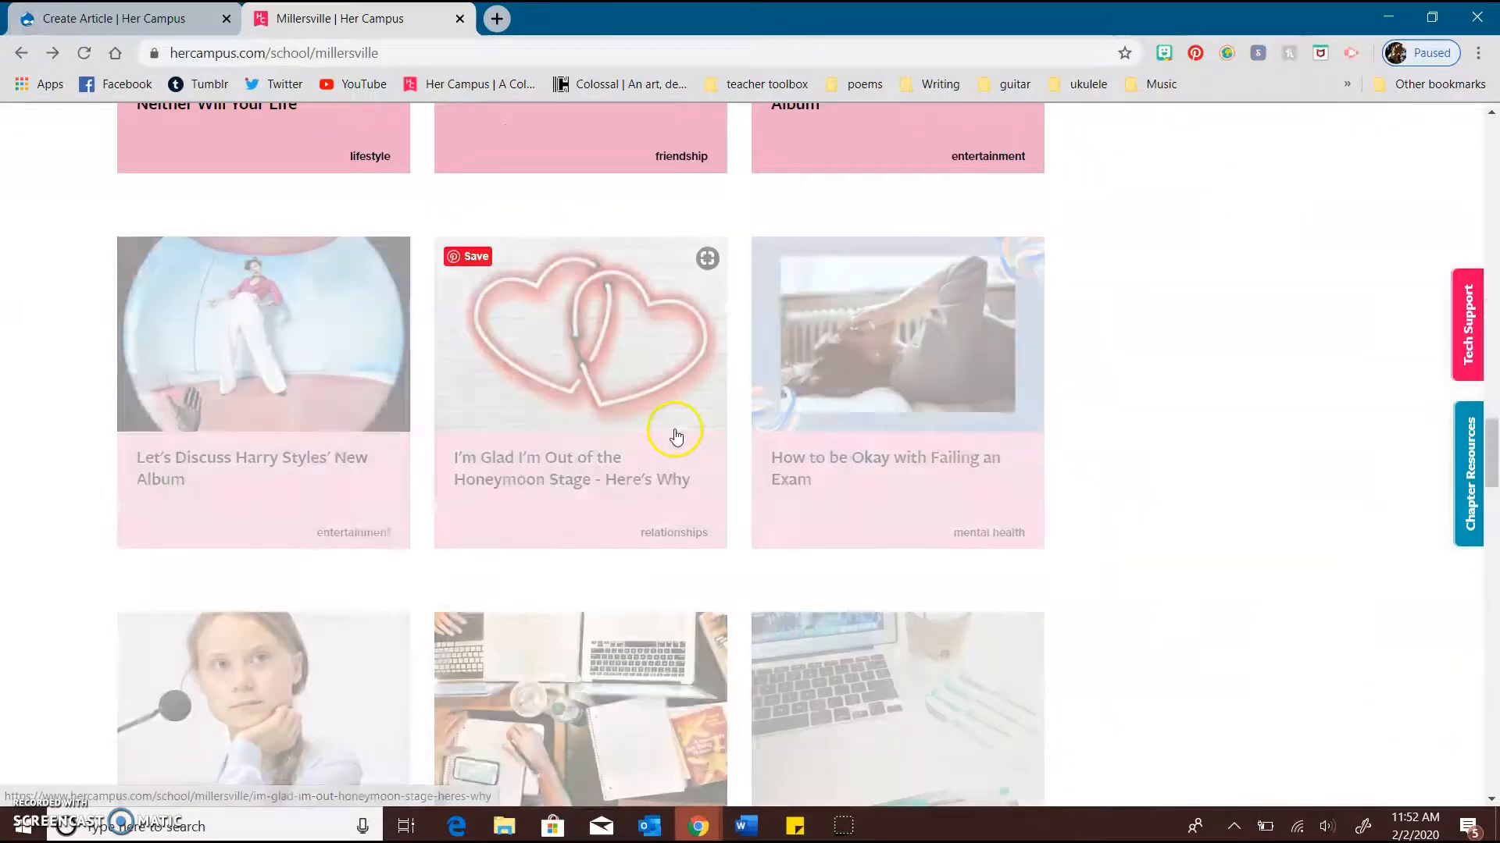
pyautogui.scroll(-10, 675, 434)
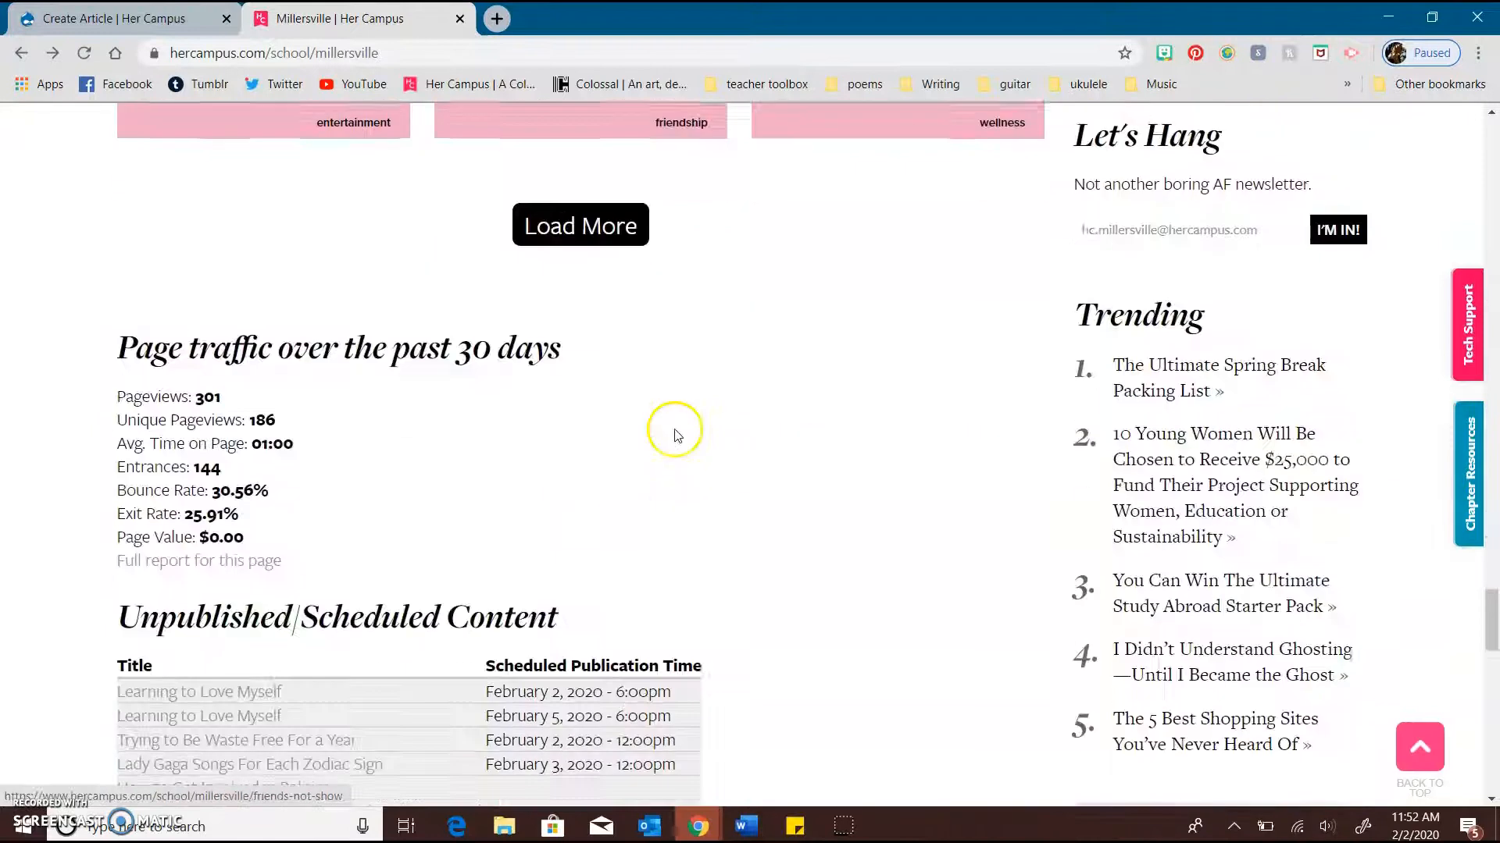
pyautogui.click(613, 230)
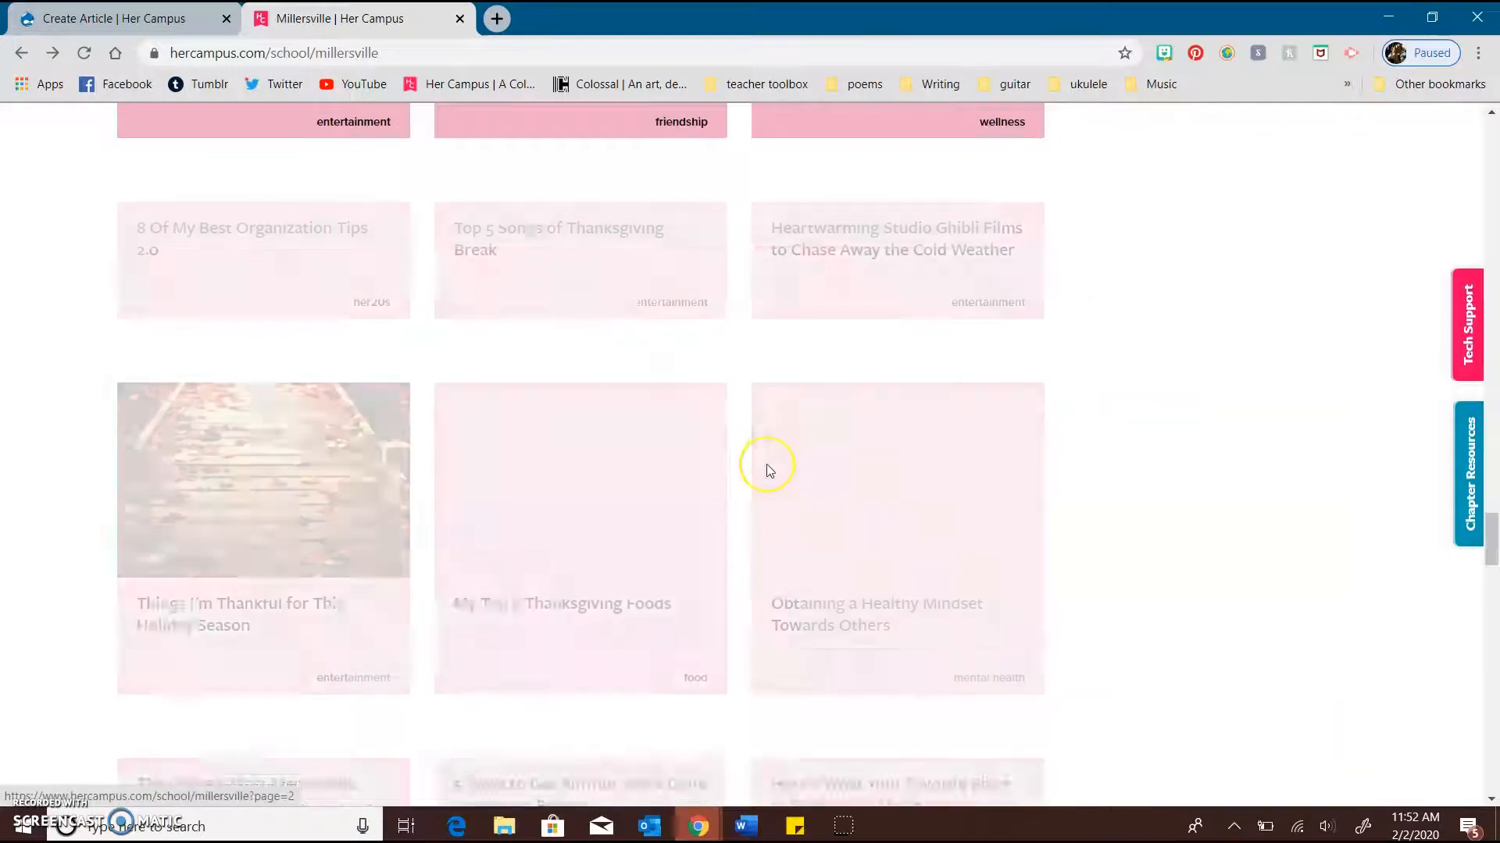
# Find a student profile article among the loaded older articles and open it as an example of the Profile type
pyautogui.scroll(-6, 766, 466)
pyautogui.scroll(-8, 766, 470)
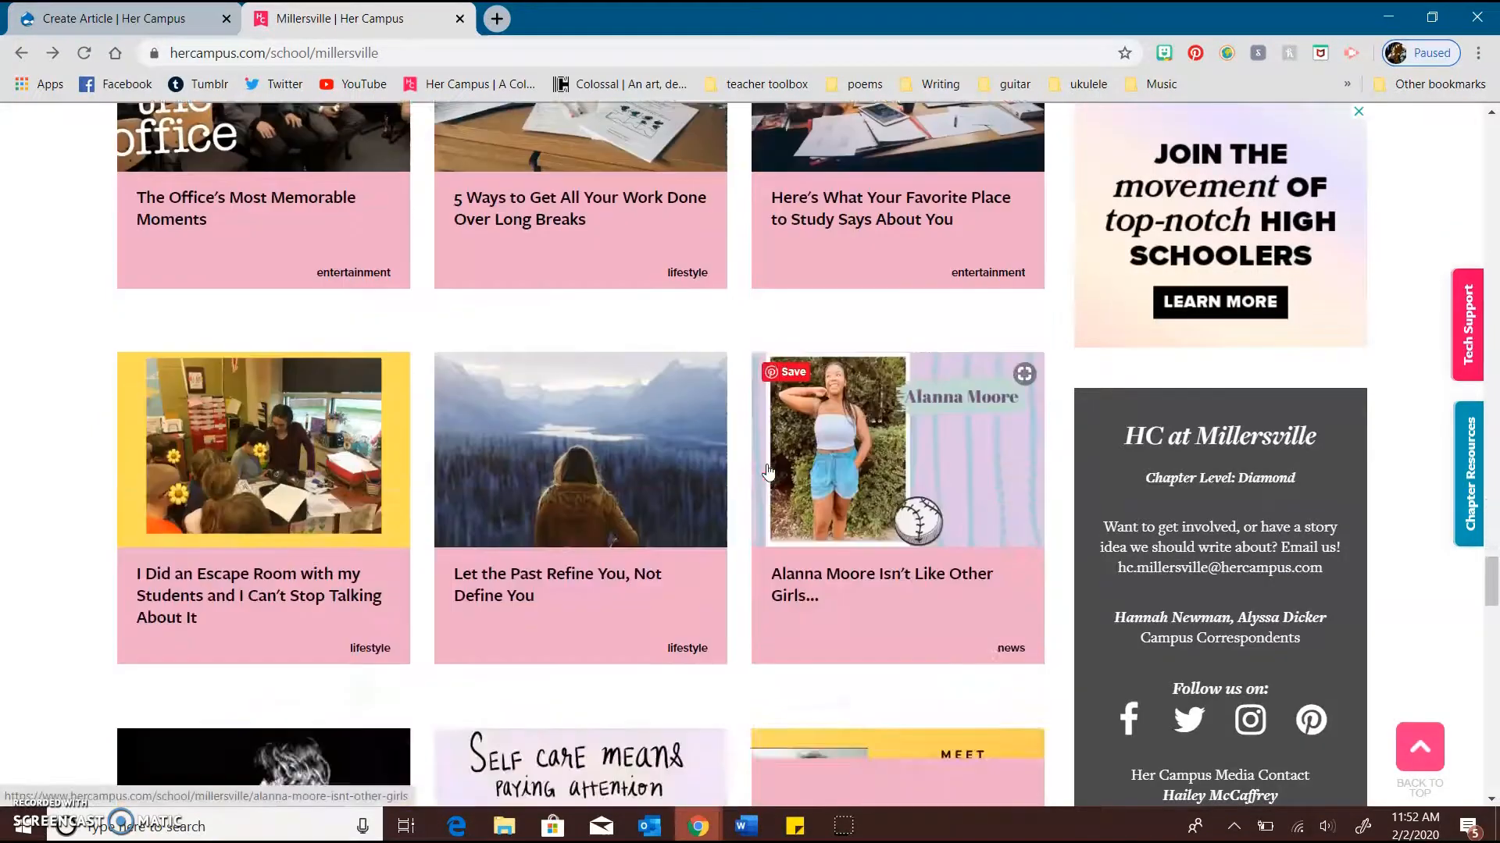
pyautogui.scroll(-3, 770, 471)
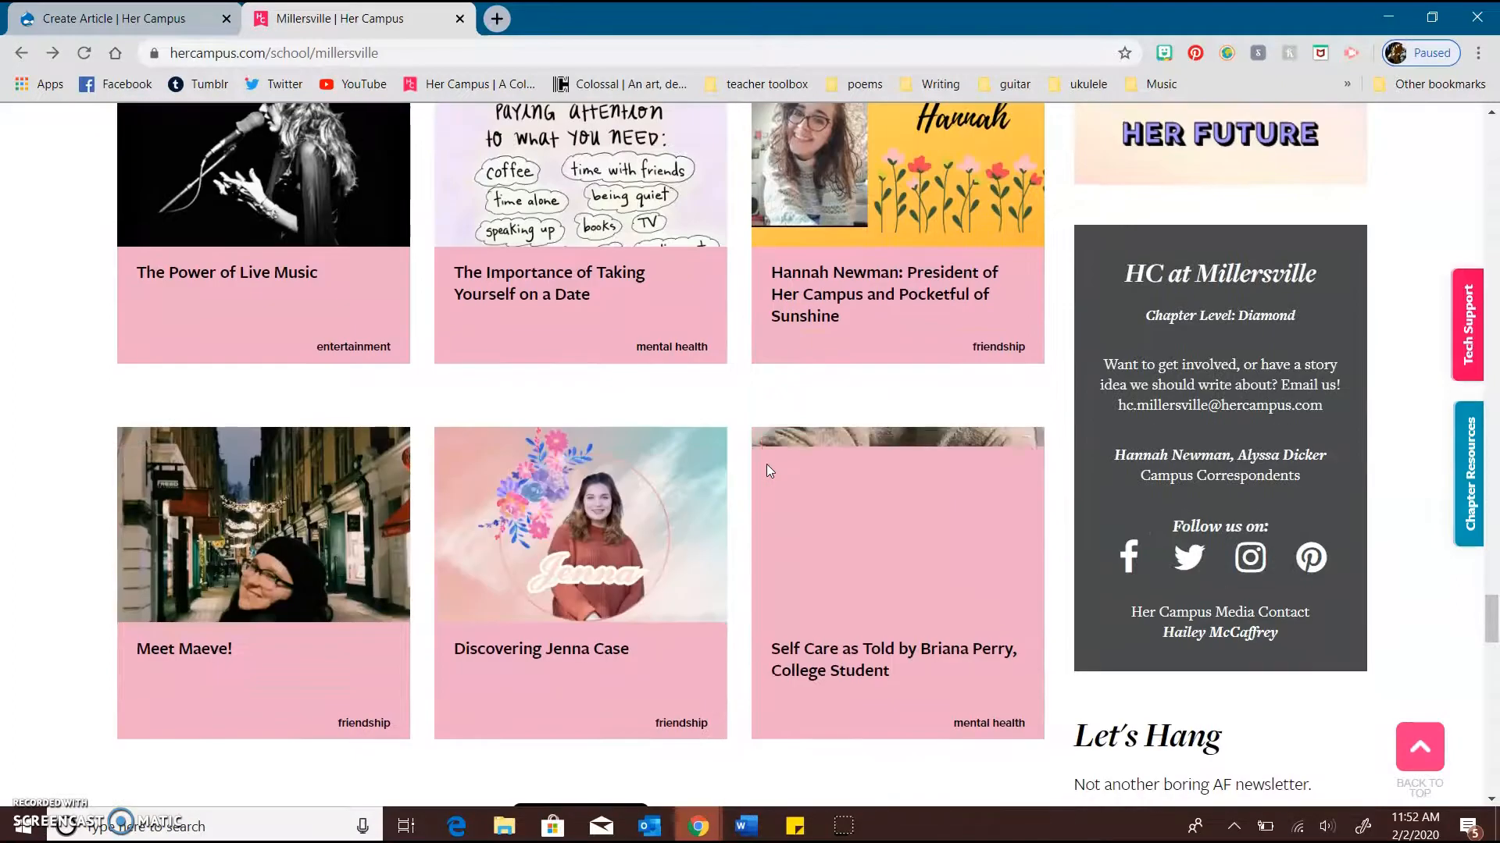
pyautogui.scroll(-3, 766, 466)
pyautogui.click(559, 400)
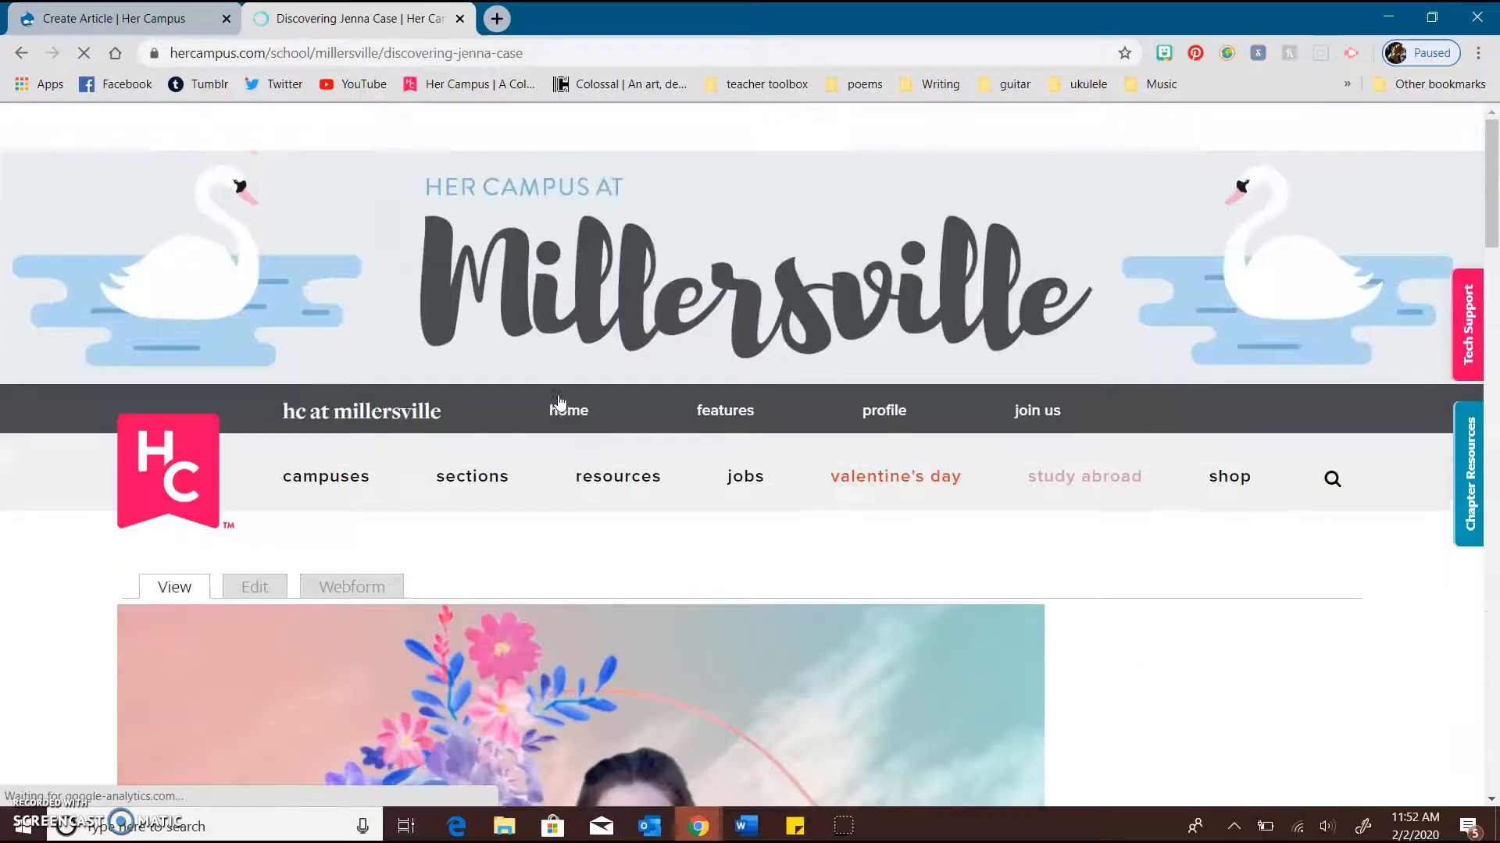
# Read through the profile article's hero image, byline and interview text as a Profile example, and return to the Create Article form
pyautogui.scroll(-4, 625, 570)
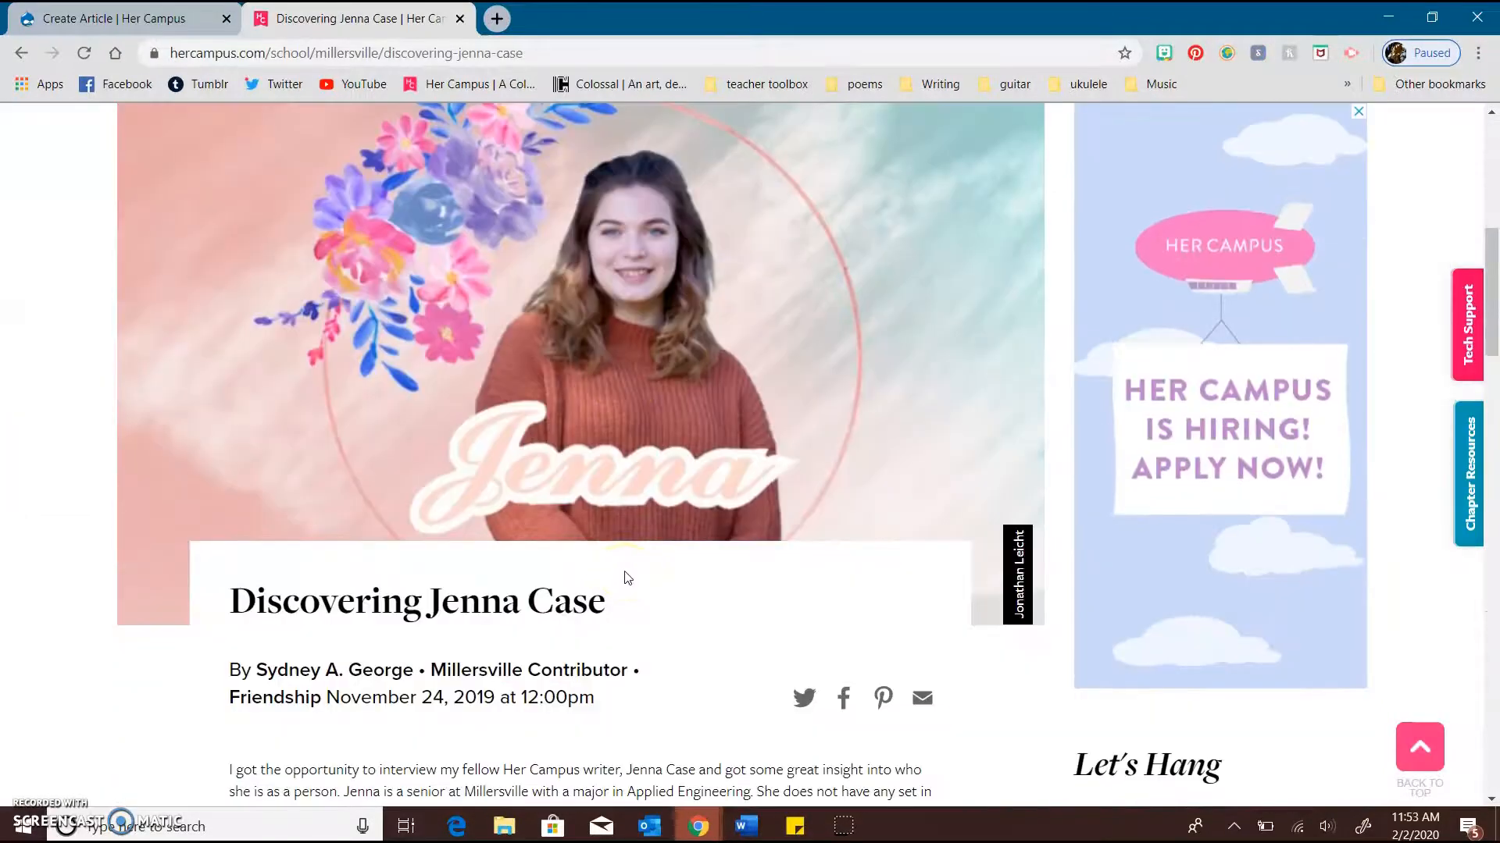
pyautogui.scroll(-3, 624, 570)
pyautogui.scroll(-5, 625, 572)
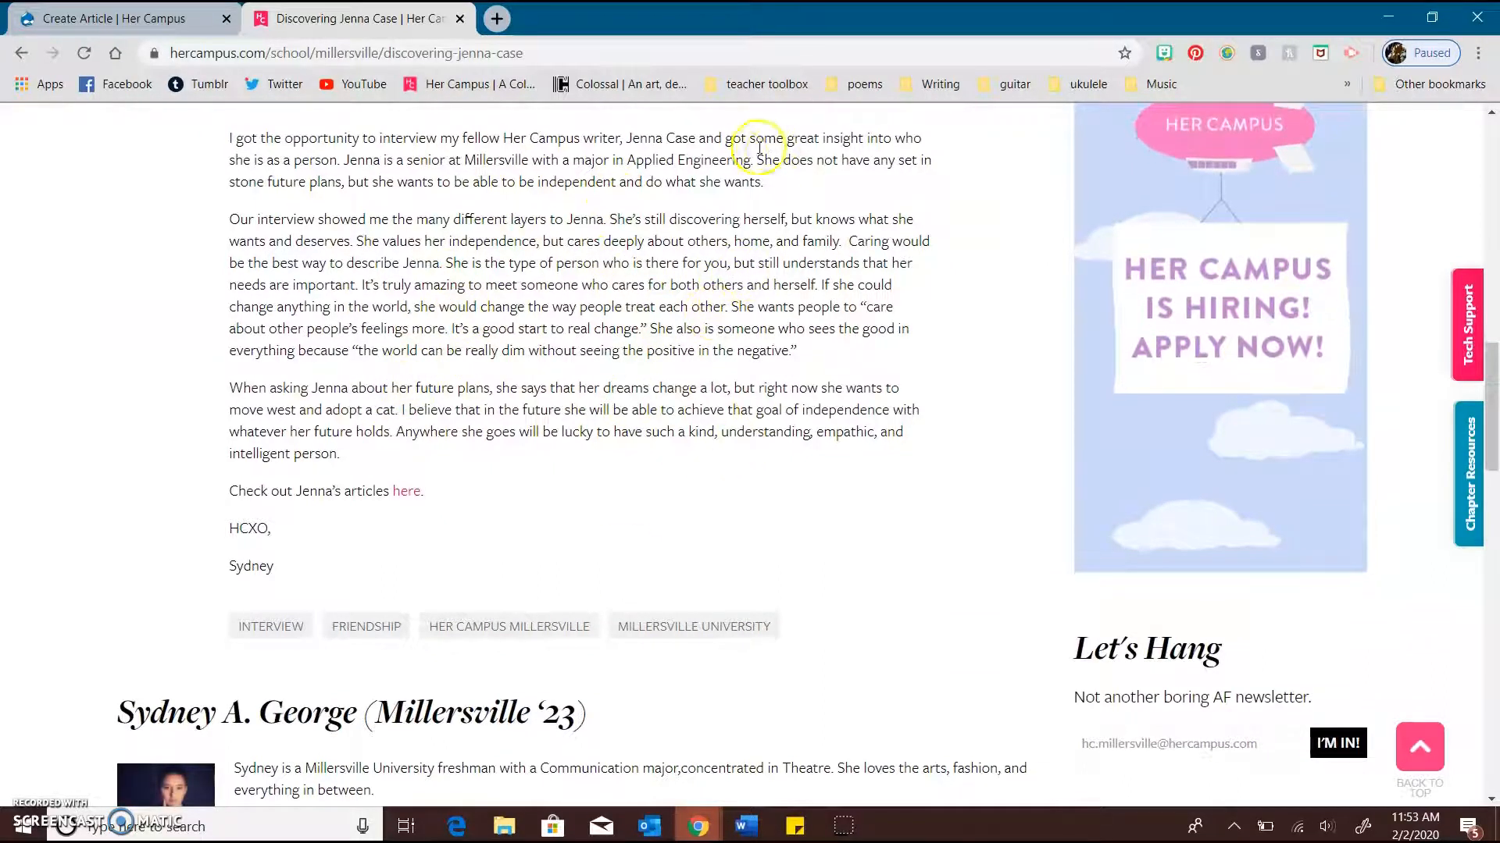
pyautogui.scroll(1, 672, 160)
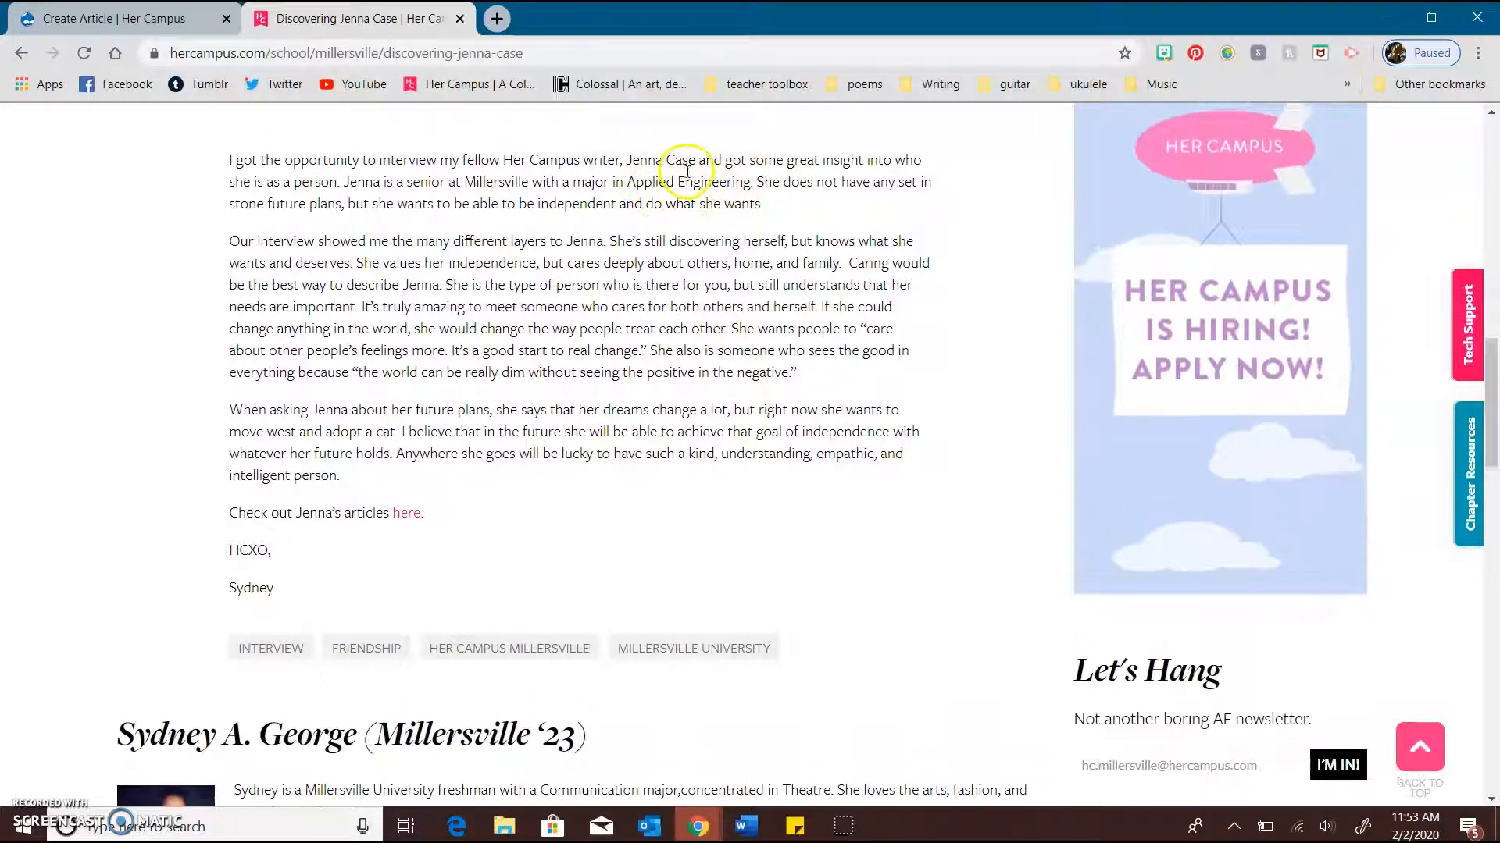
pyautogui.scroll(2, 585, 309)
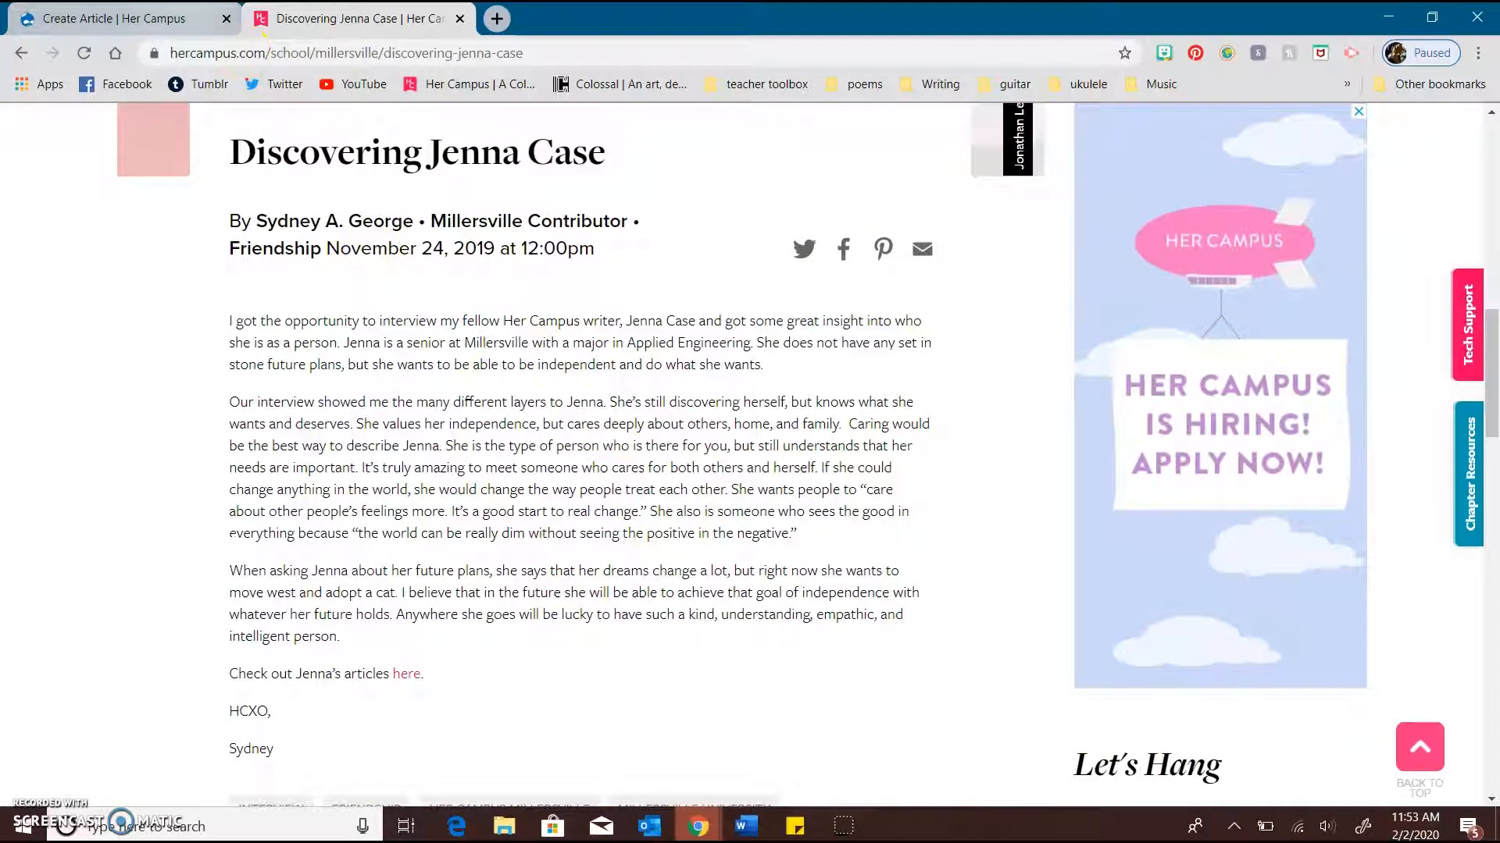
pyautogui.click(117, 18)
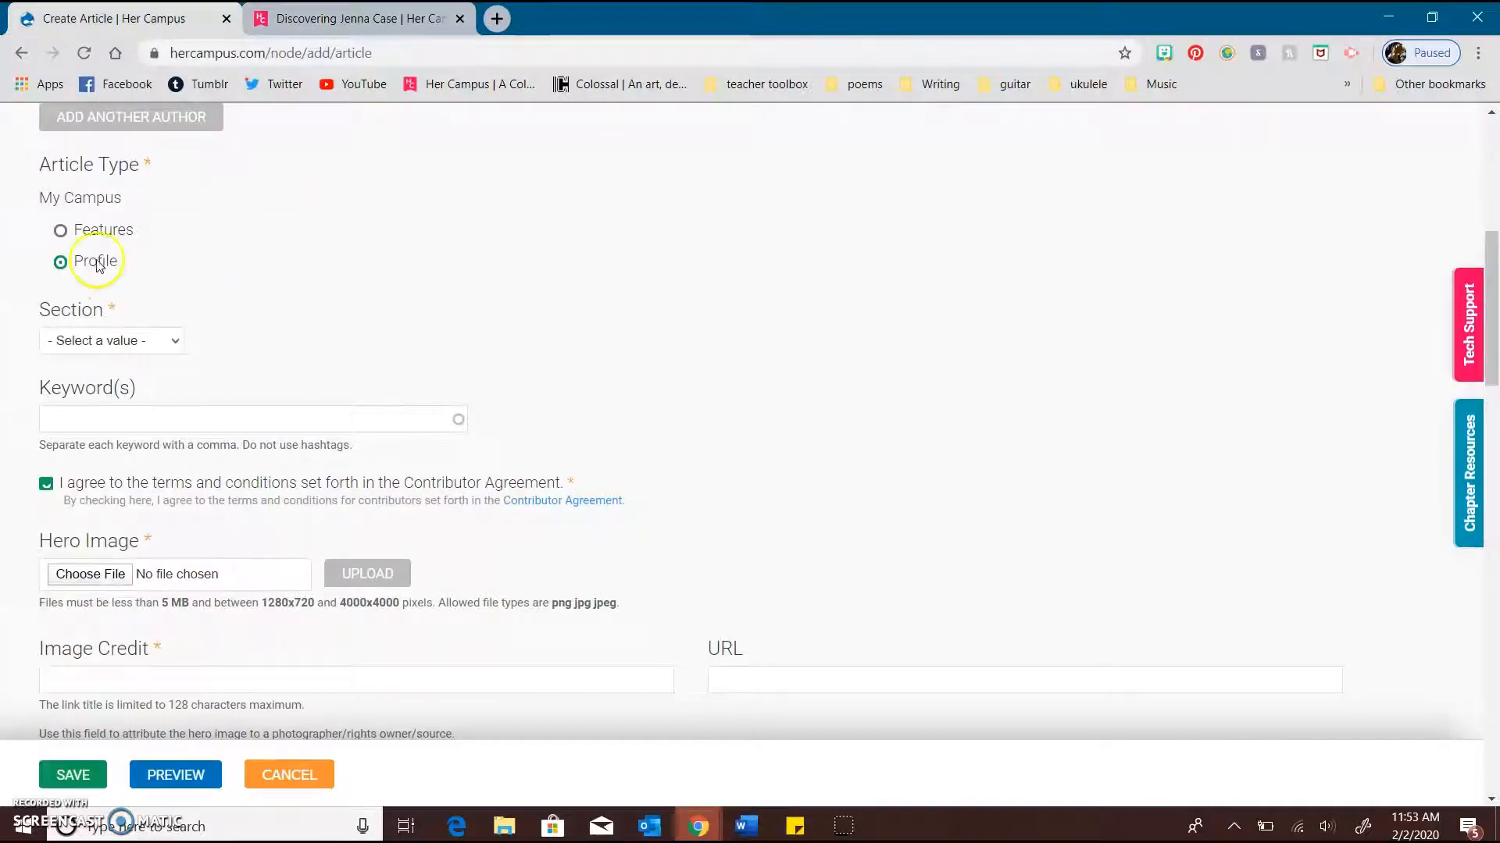
# Set the article type to Features and the section to Entertainment
pyautogui.click(71, 232)
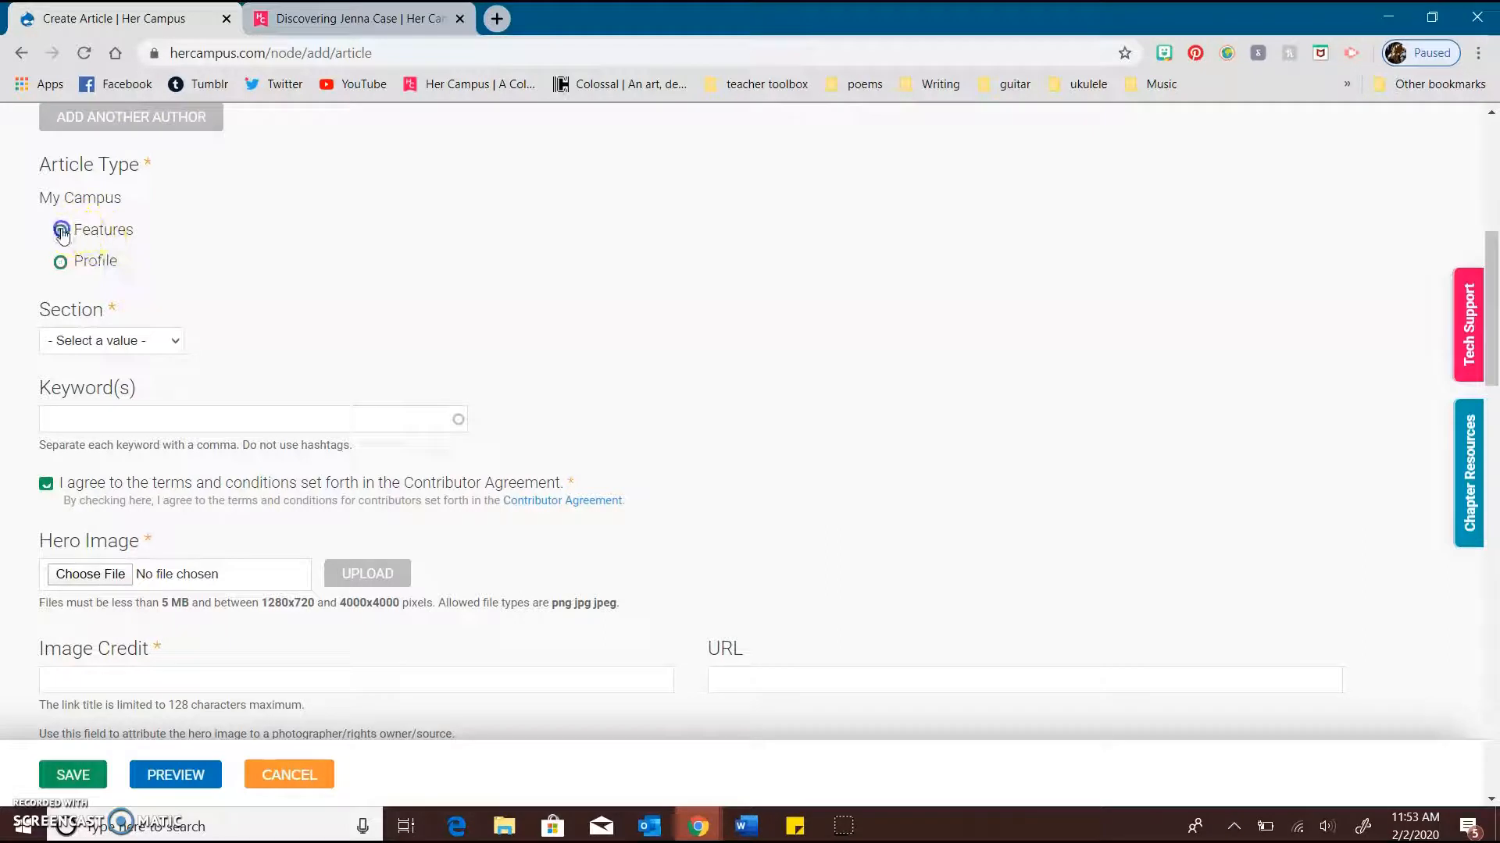
pyautogui.scroll(-1, 299, 314)
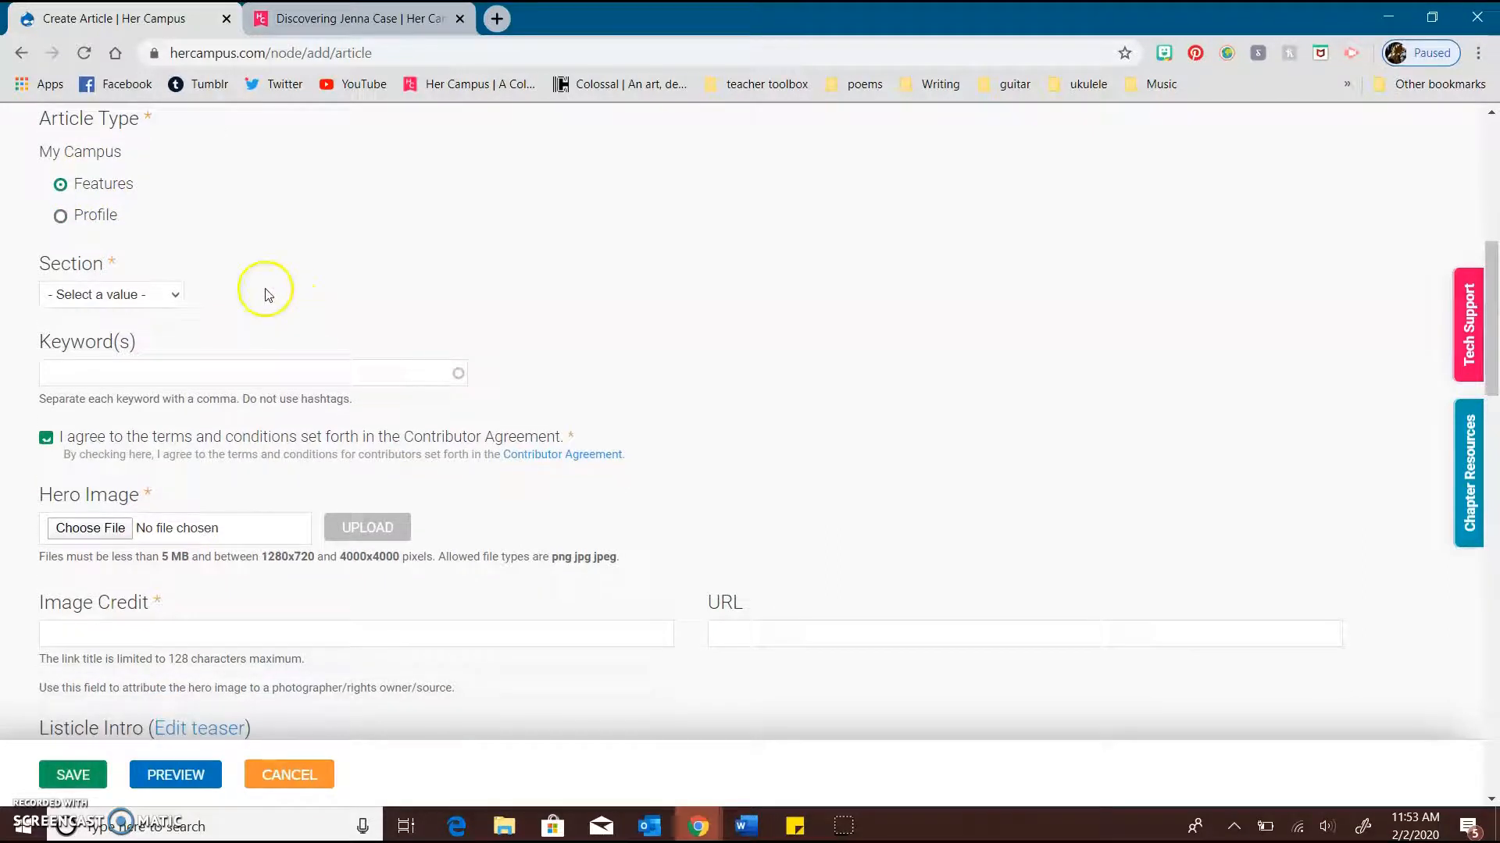
pyautogui.click(143, 296)
pyautogui.scroll(-2, 117, 474)
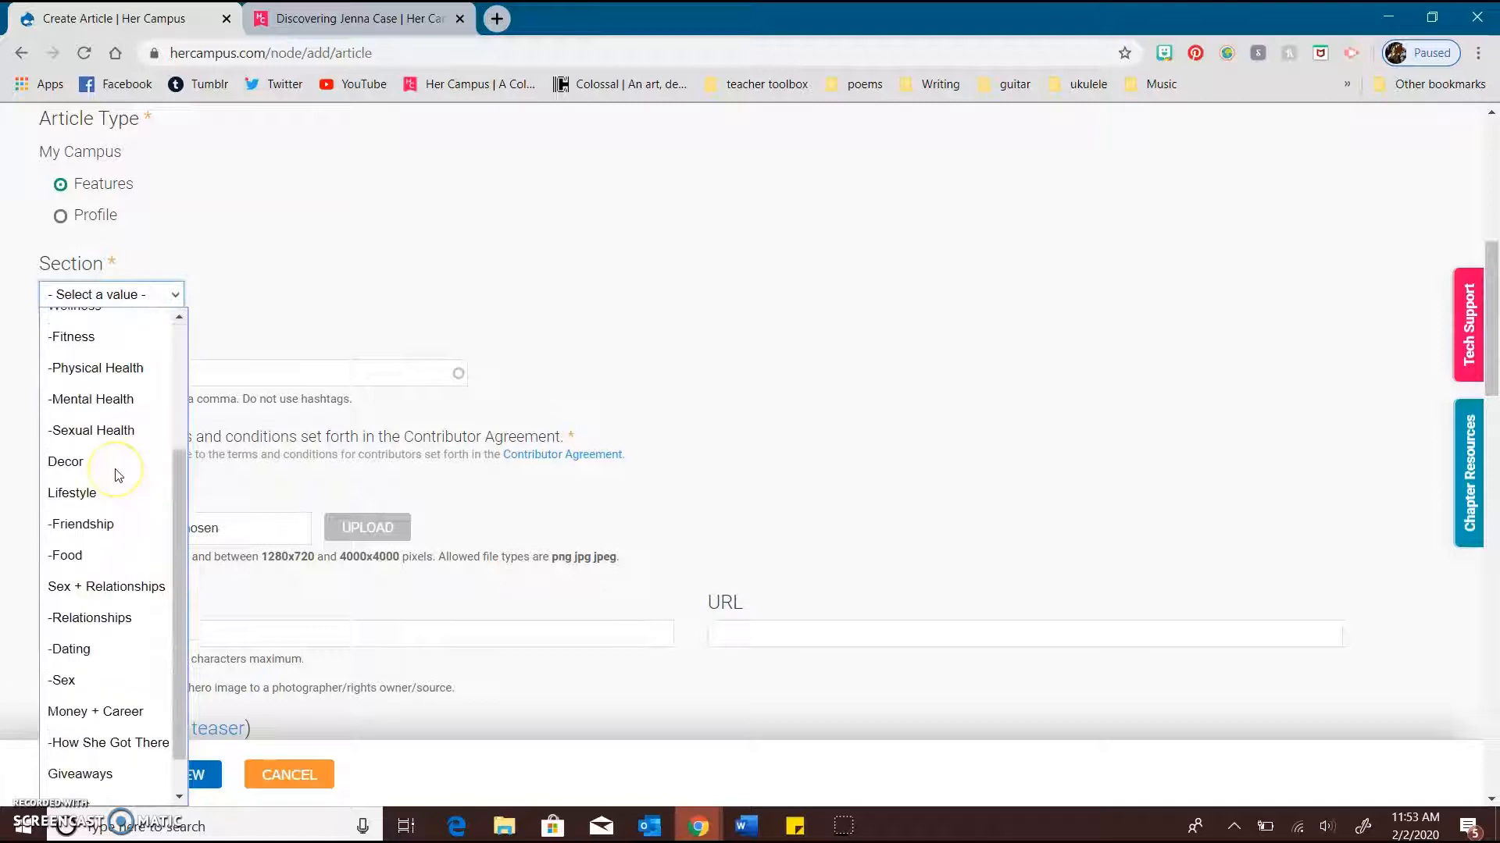
pyautogui.scroll(-1, 117, 477)
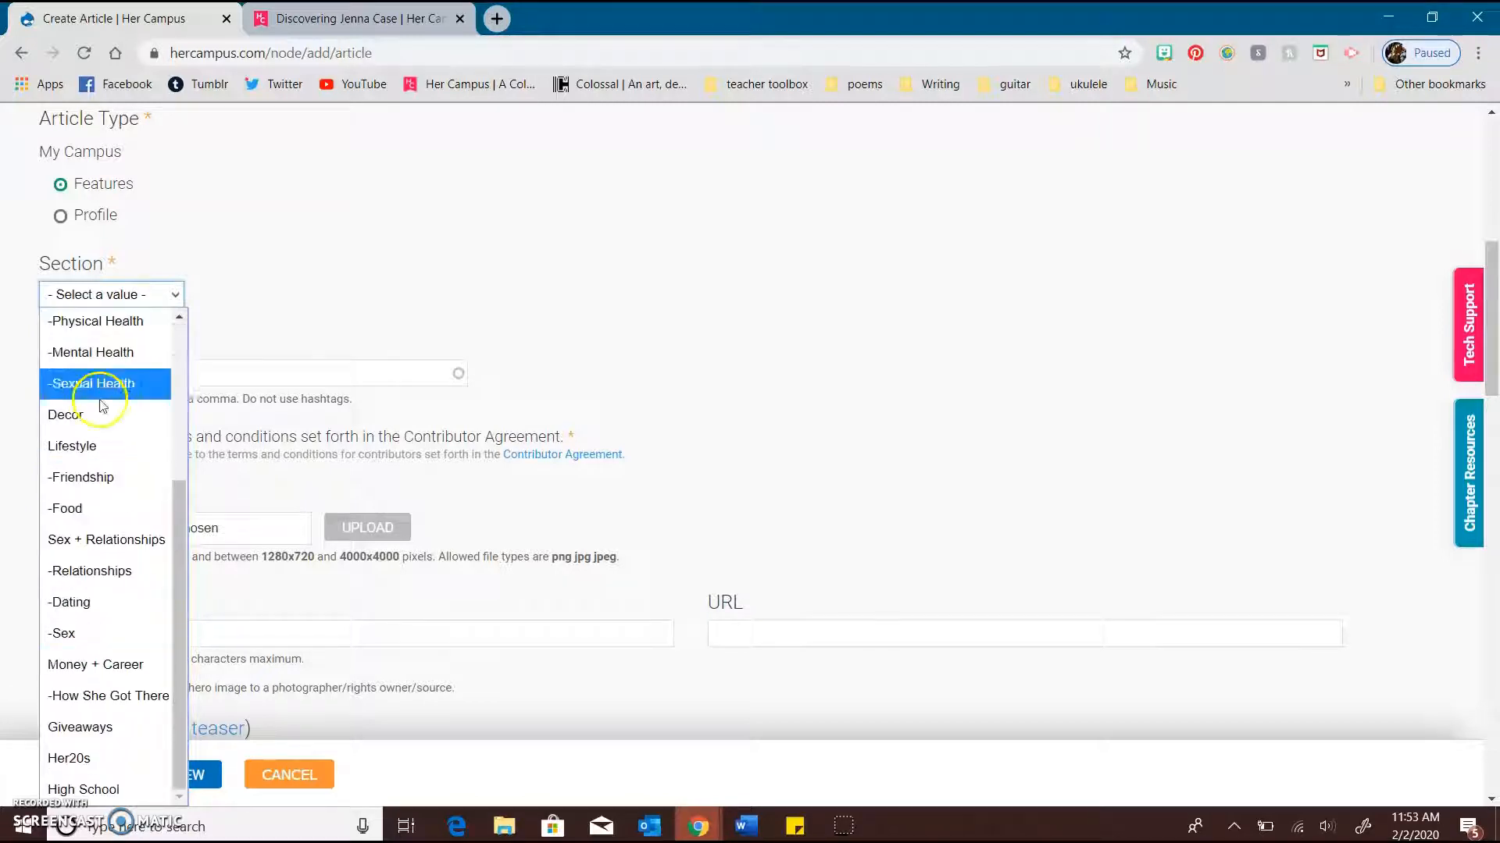
pyautogui.scroll(2, 110, 389)
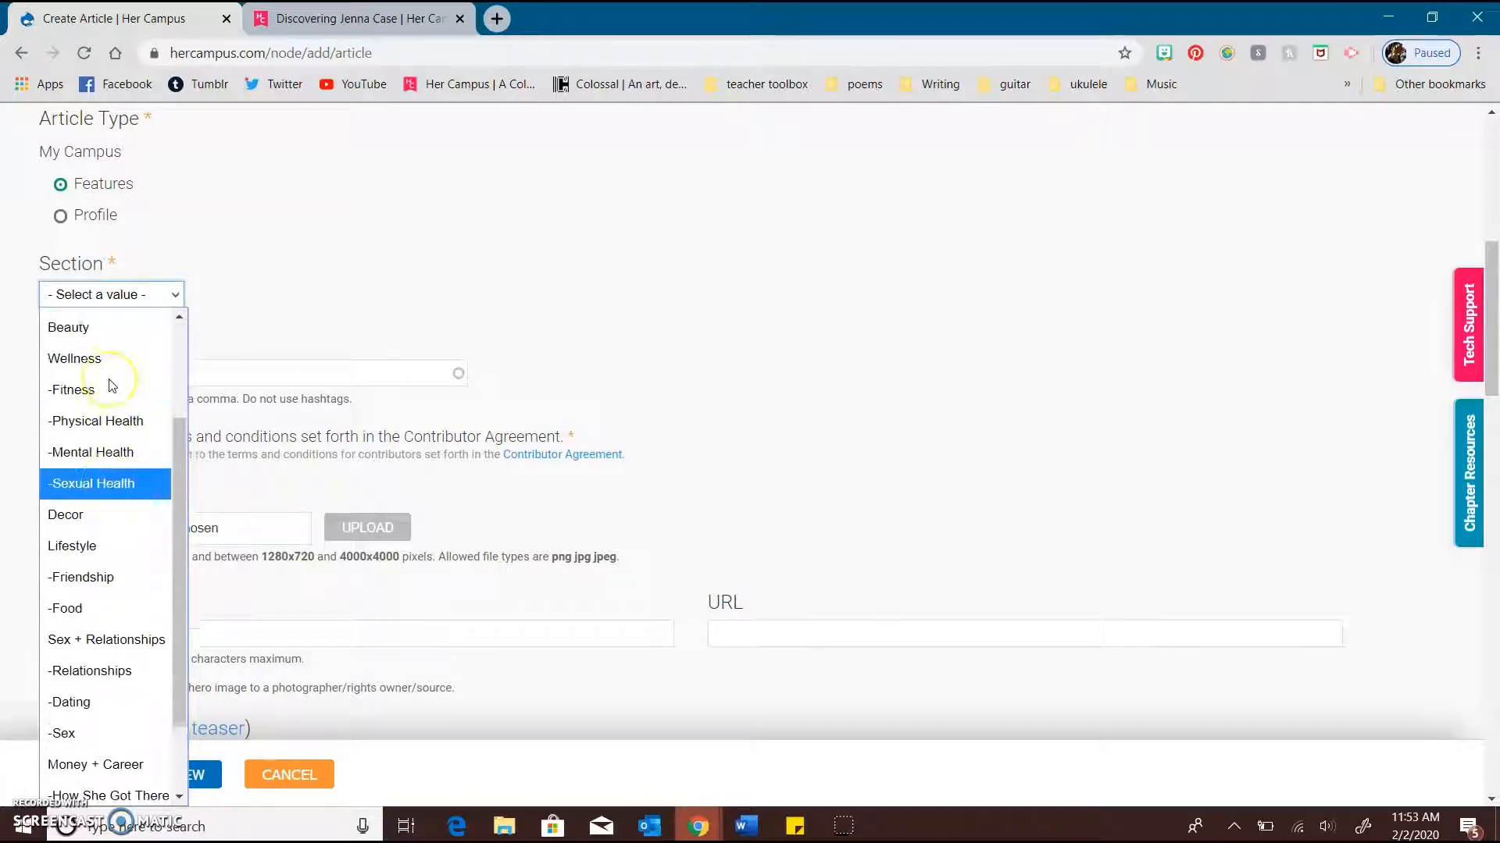
pyautogui.scroll(1, 111, 386)
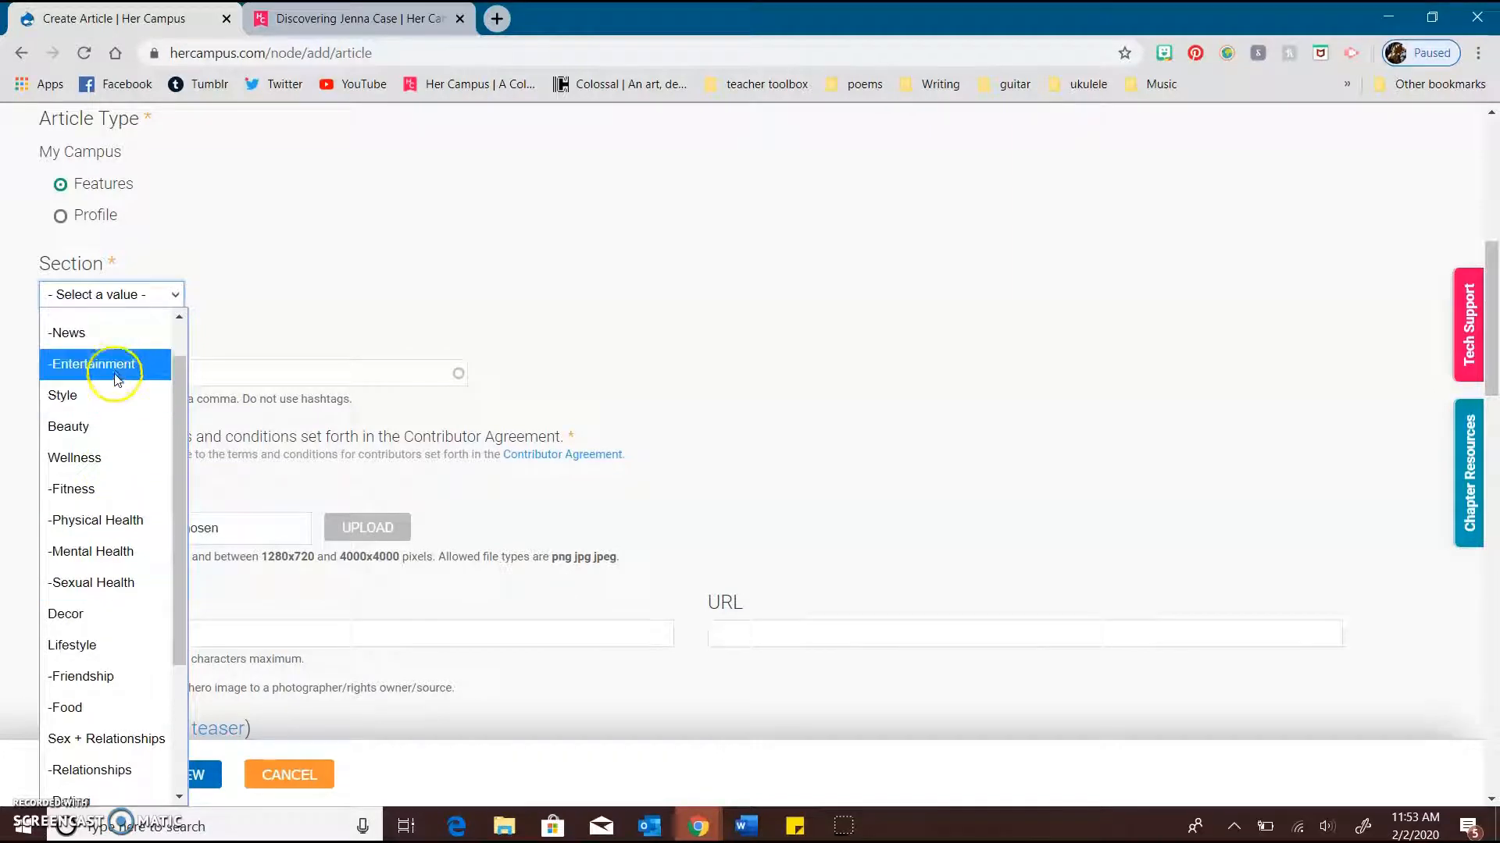
pyautogui.click(116, 365)
# Enter "millersville, millersville university, books" as the article's keywords
pyautogui.scroll(-1, 288, 304)
pyautogui.click(267, 305)
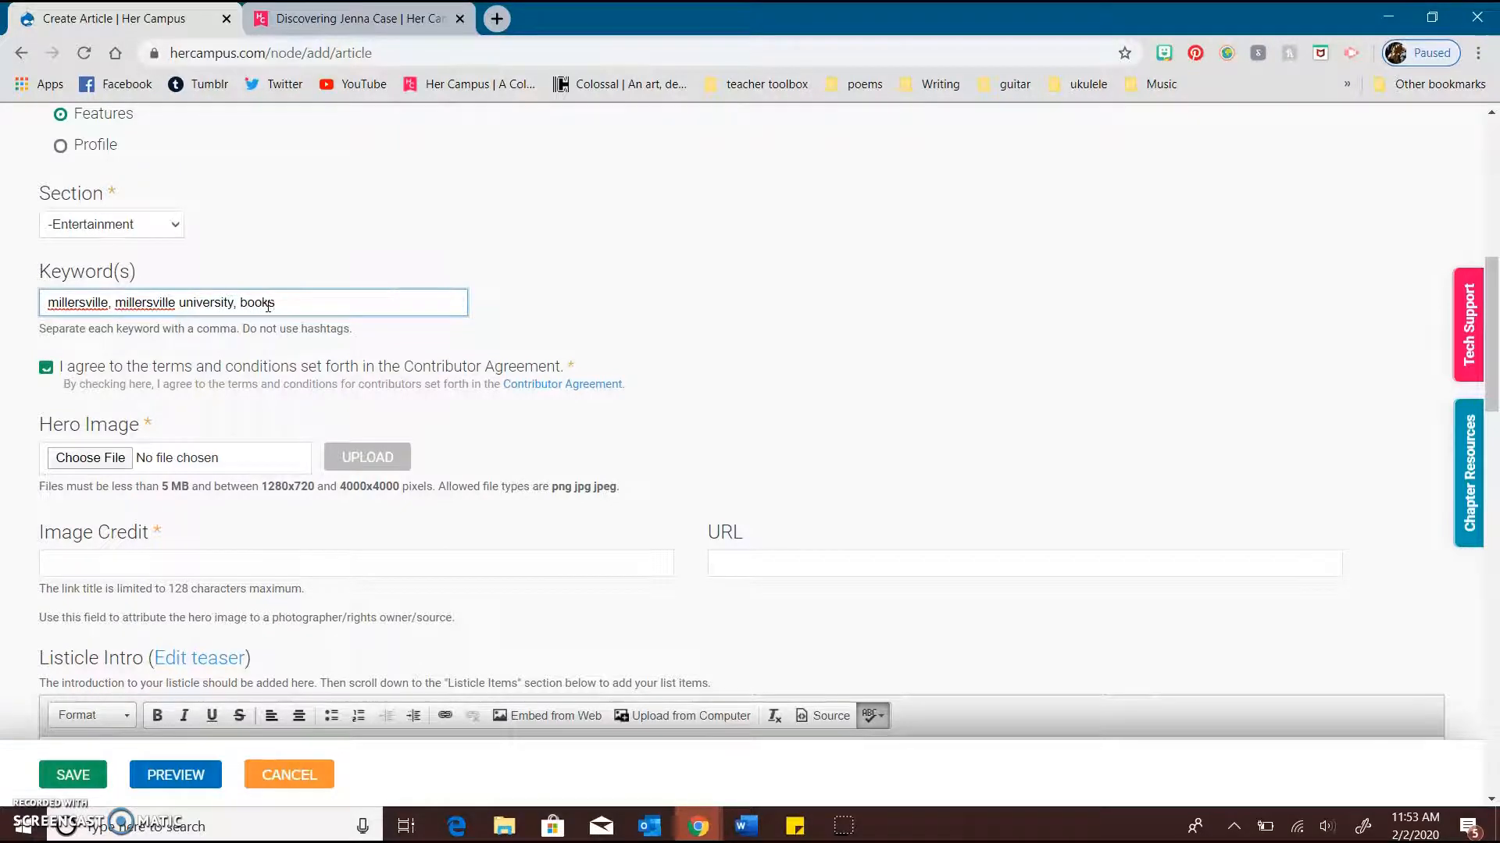
pyautogui.scroll(-1, 268, 305)
pyautogui.click(698, 209)
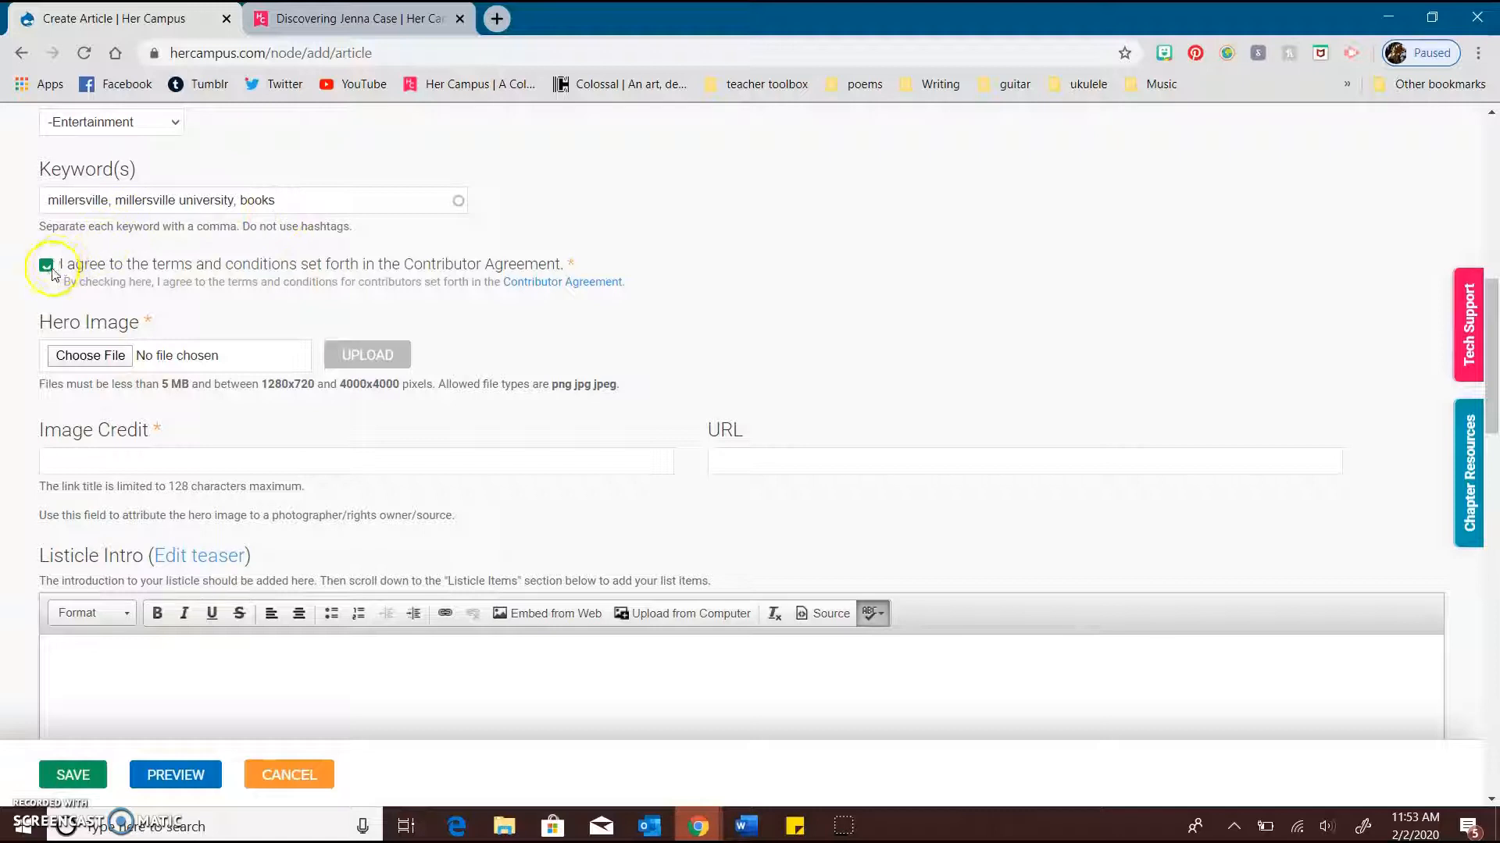
# Review the form's Hero Image and Image Credit fields, and view the profile article's hero image as an example
pyautogui.scroll(-2, 344, 278)
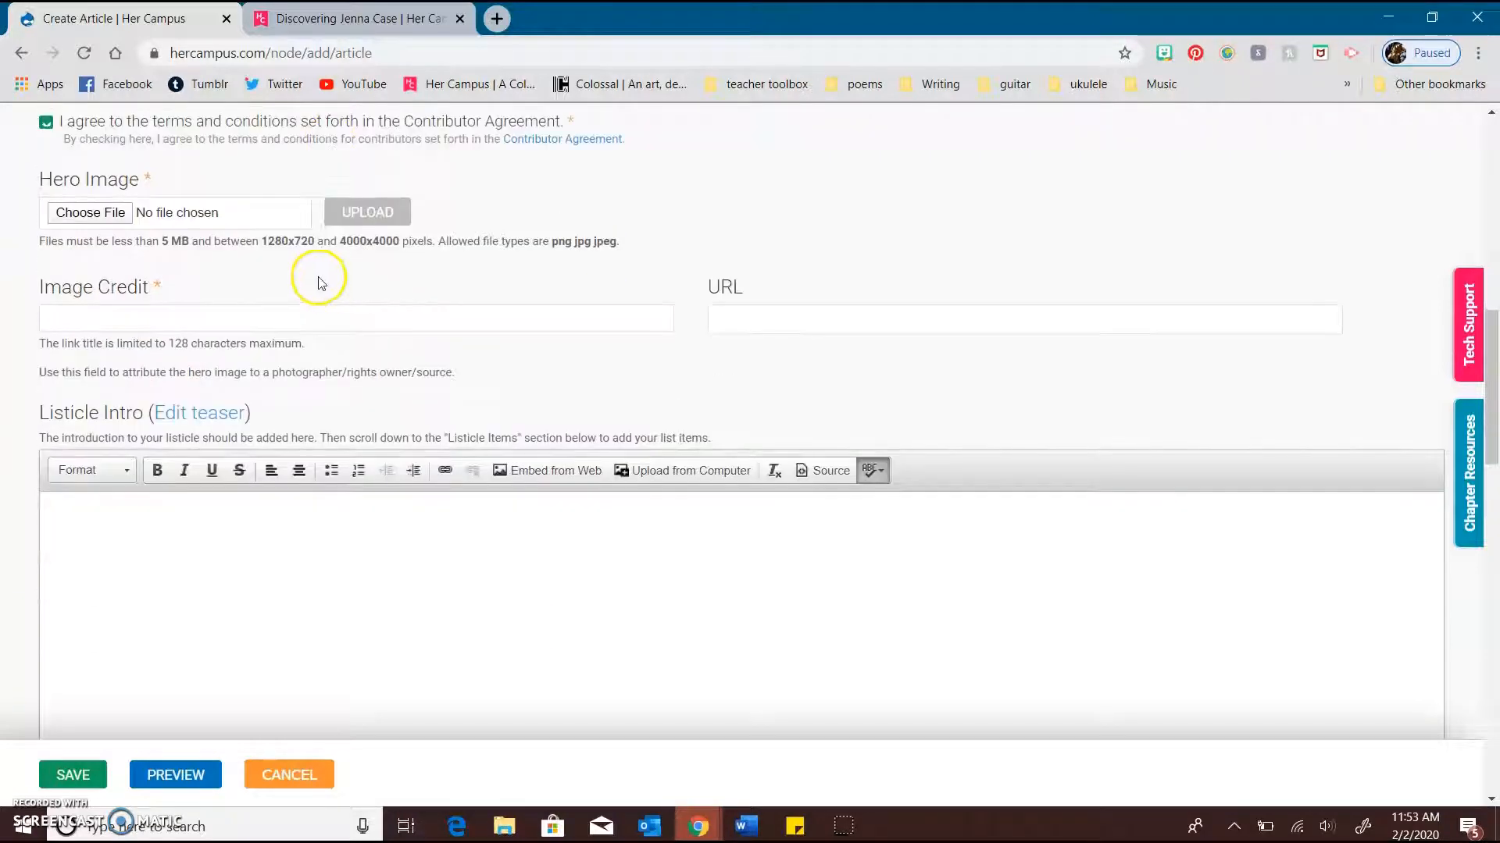
pyautogui.scroll(1, 322, 611)
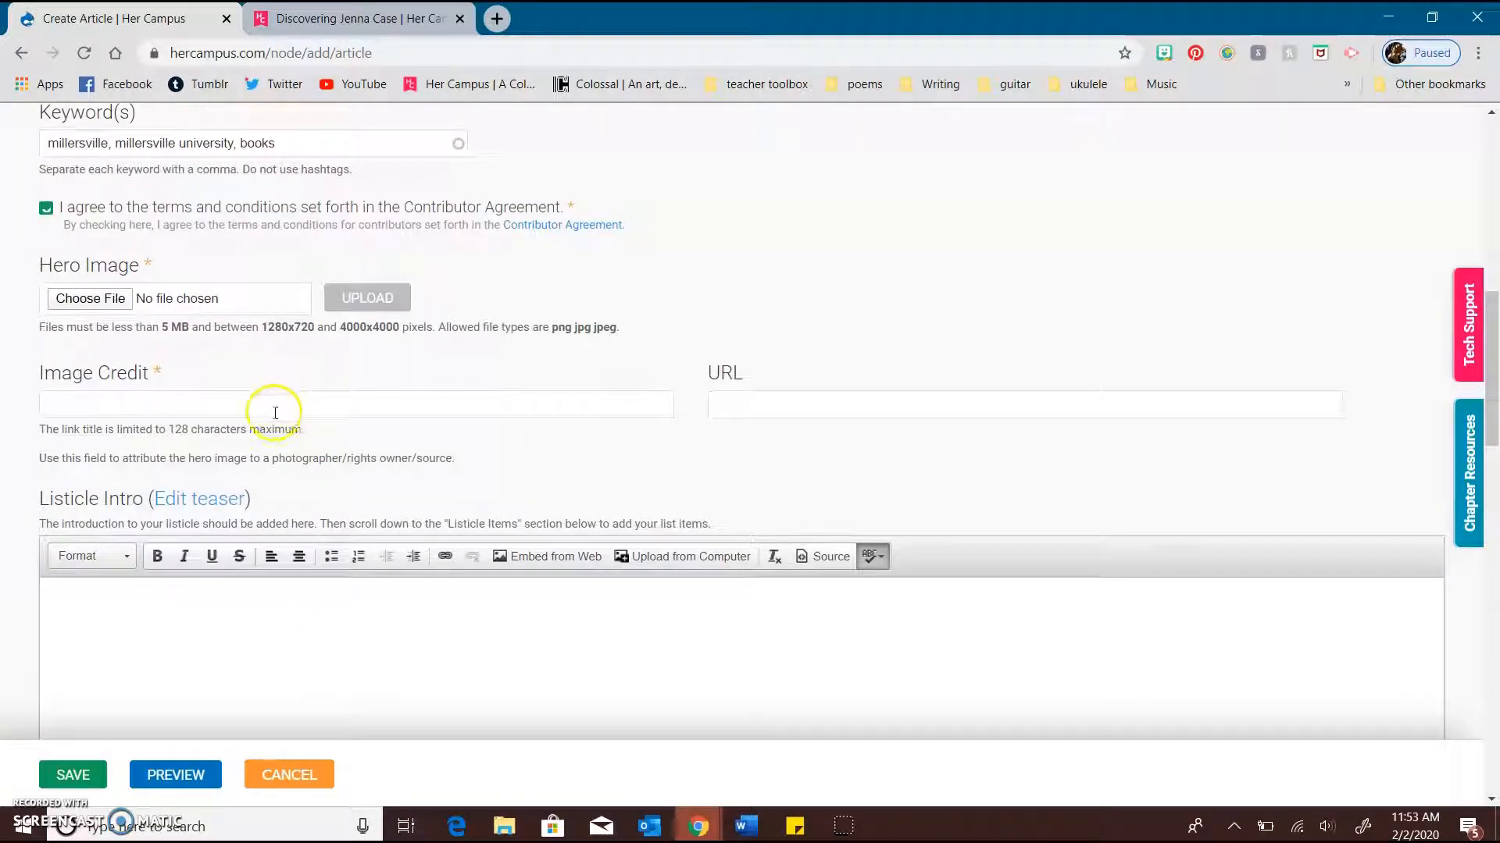
pyautogui.scroll(-4, 275, 406)
pyautogui.scroll(6, 276, 407)
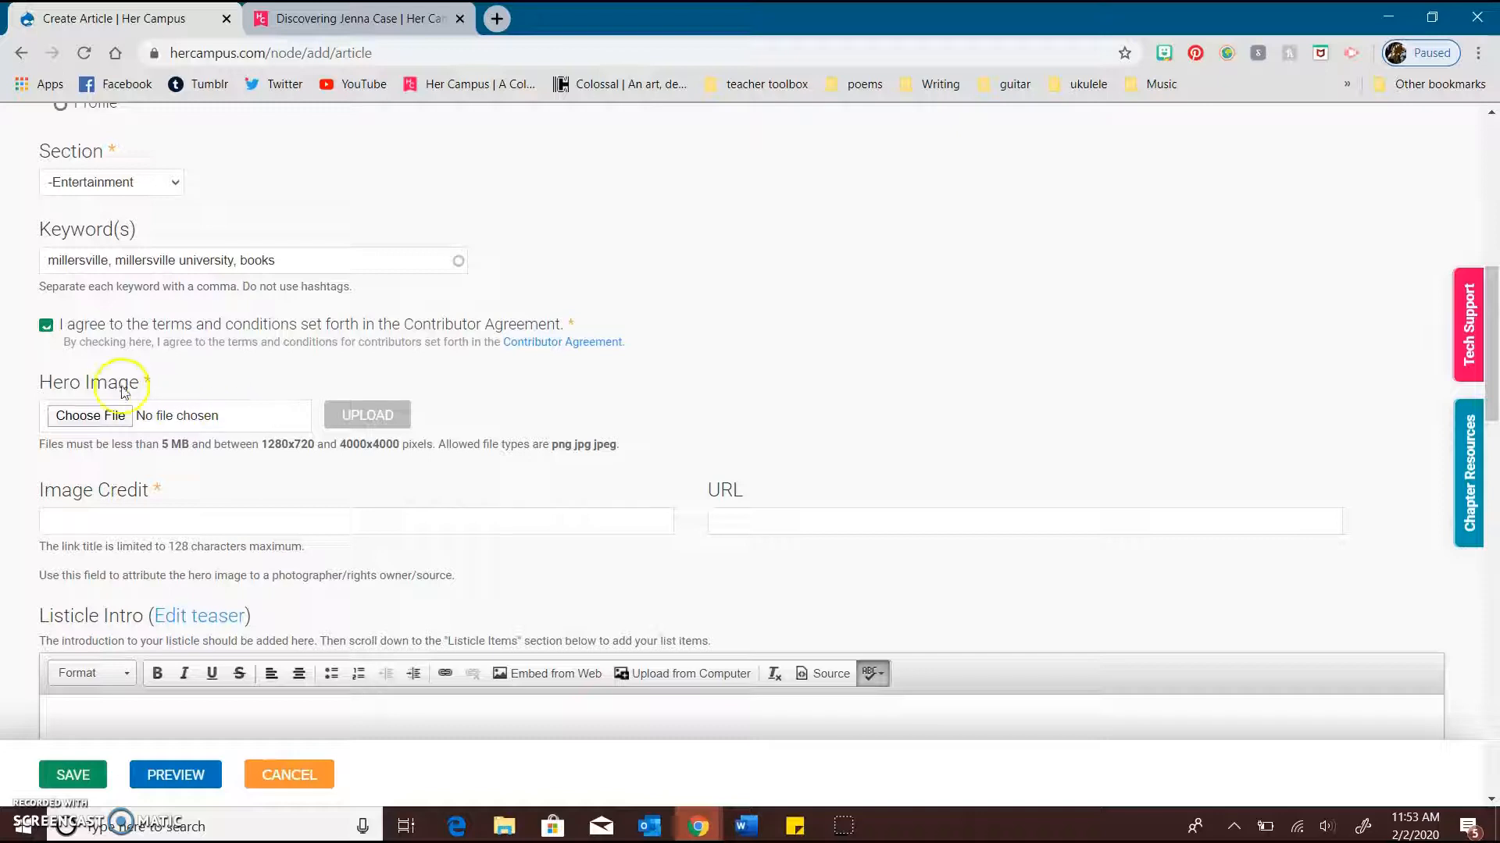
pyautogui.hotkey('ctrl', 'Tab')
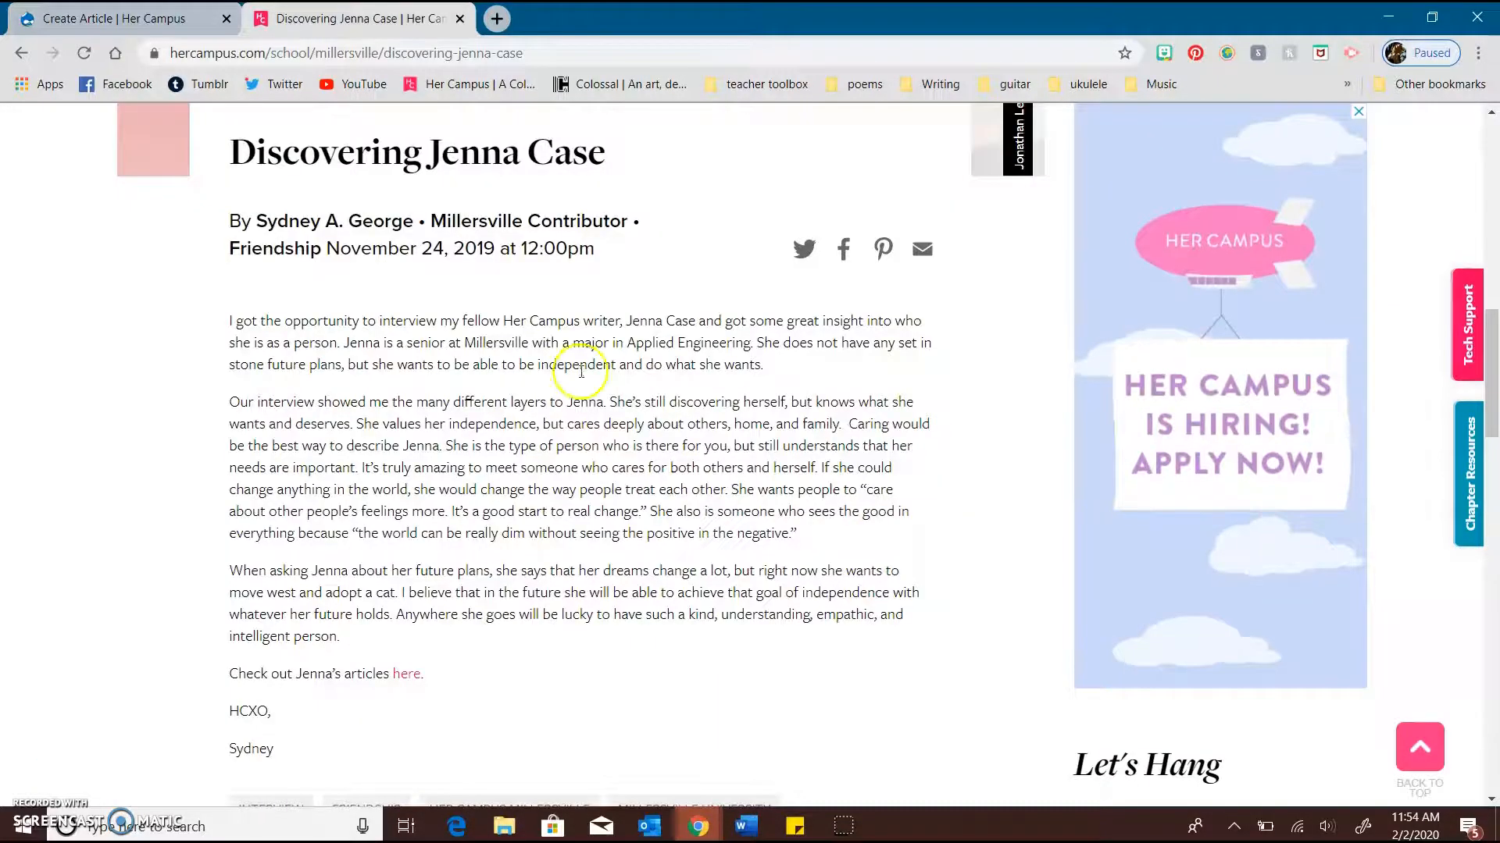
pyautogui.scroll(10, 578, 352)
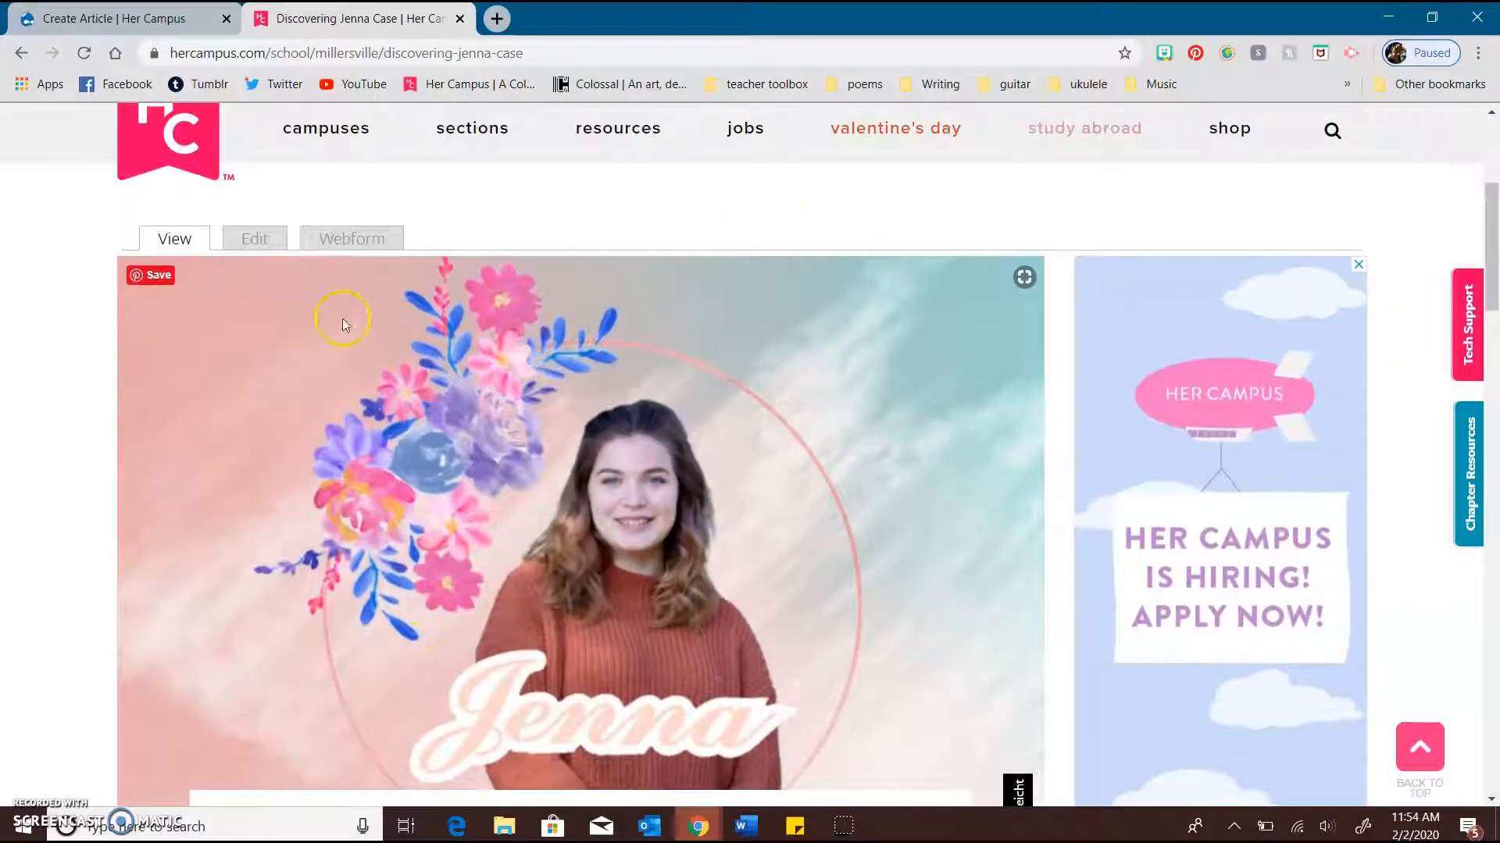
pyautogui.scroll(4, 542, 476)
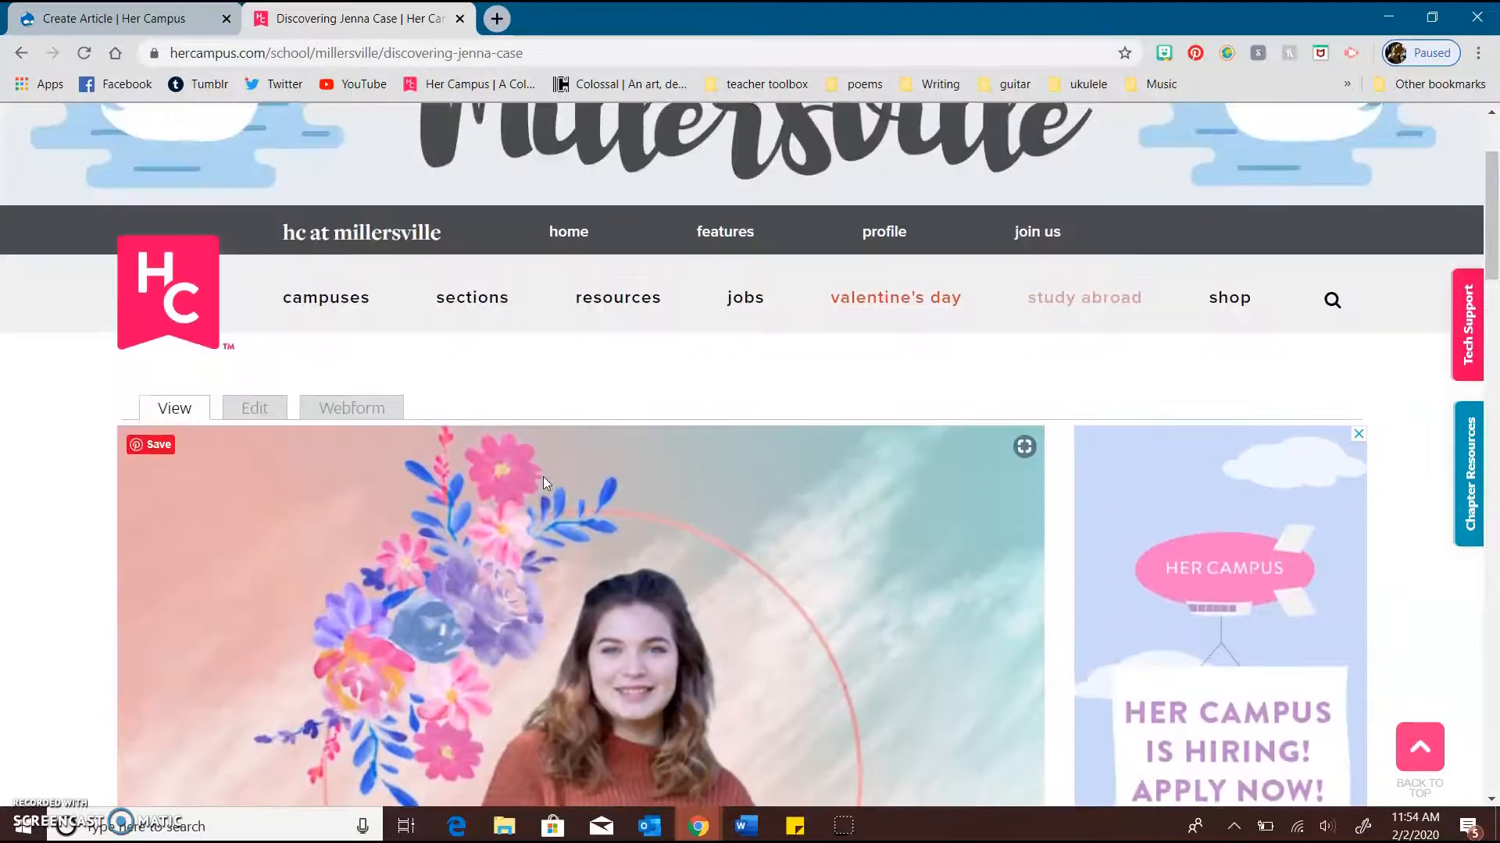
# Go back to the Millersville chapter page, look over its articles' hero images, and return to the Create Article form's image size limits
pyautogui.click(19, 53)
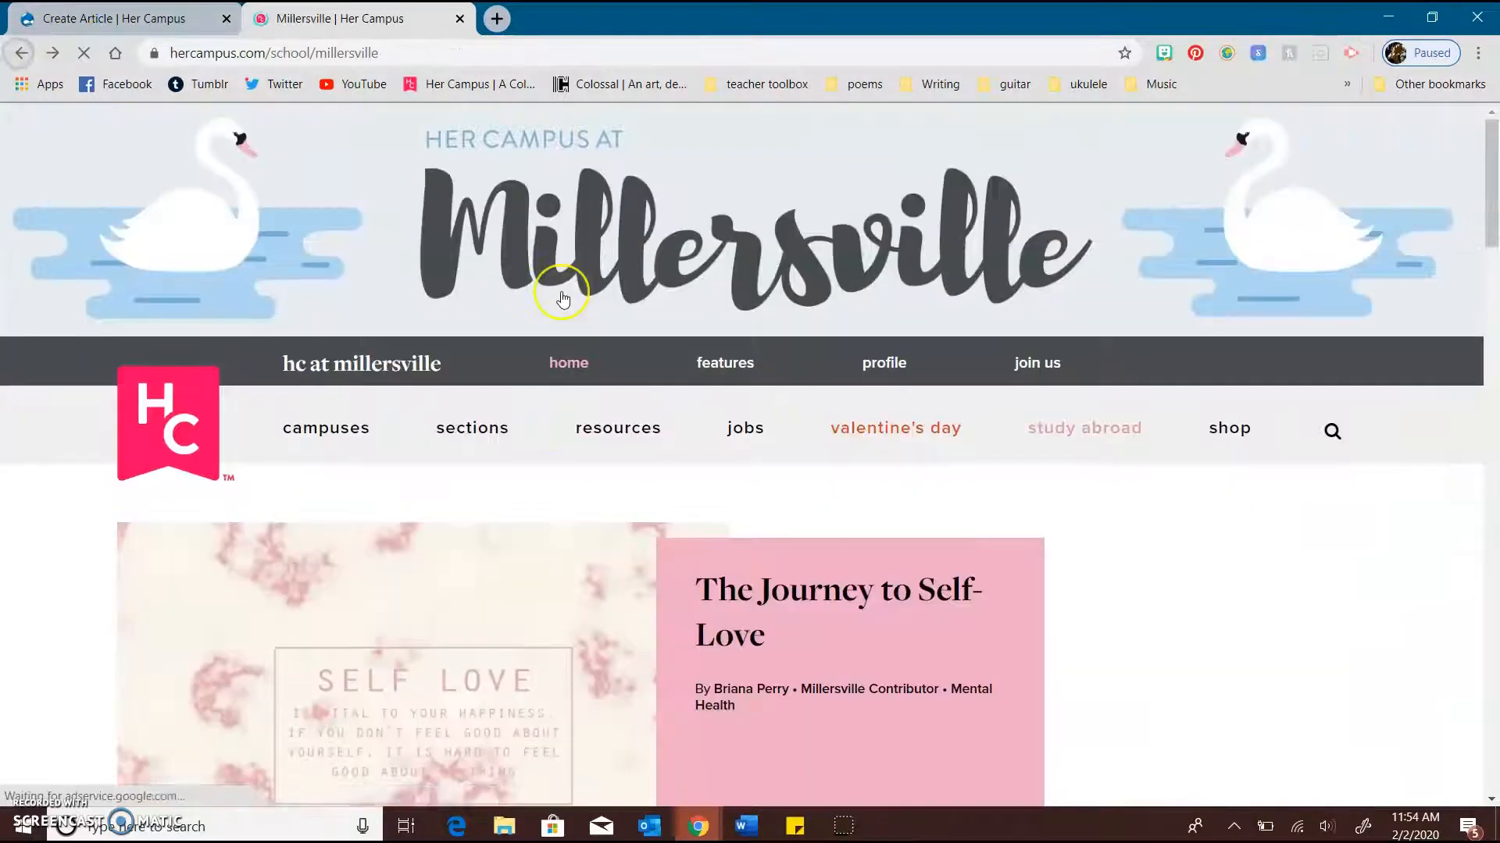
pyautogui.scroll(-6, 559, 297)
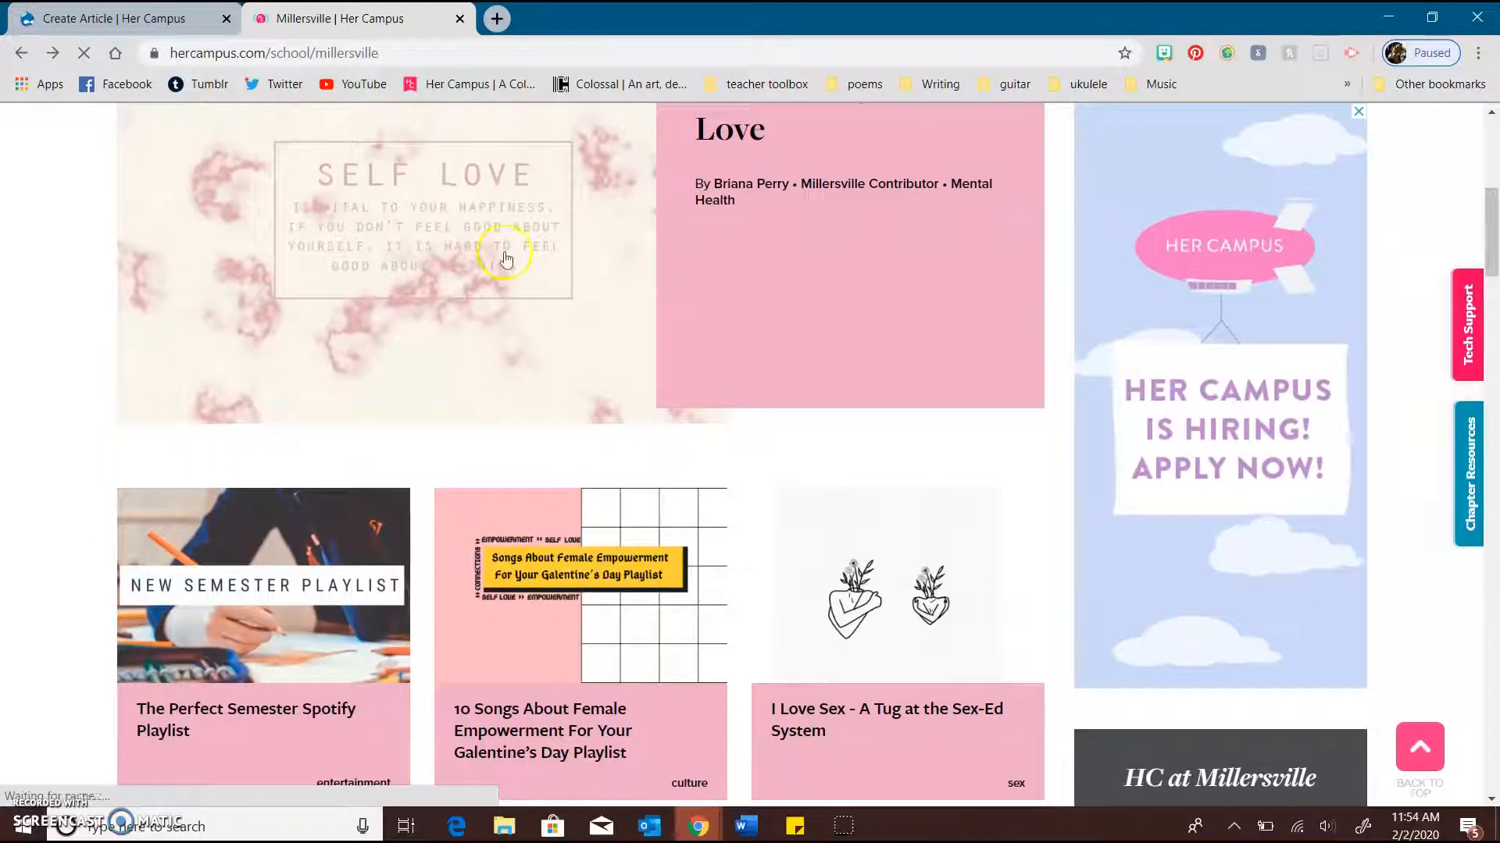
pyautogui.scroll(2, 463, 234)
pyautogui.scroll(-4, 462, 353)
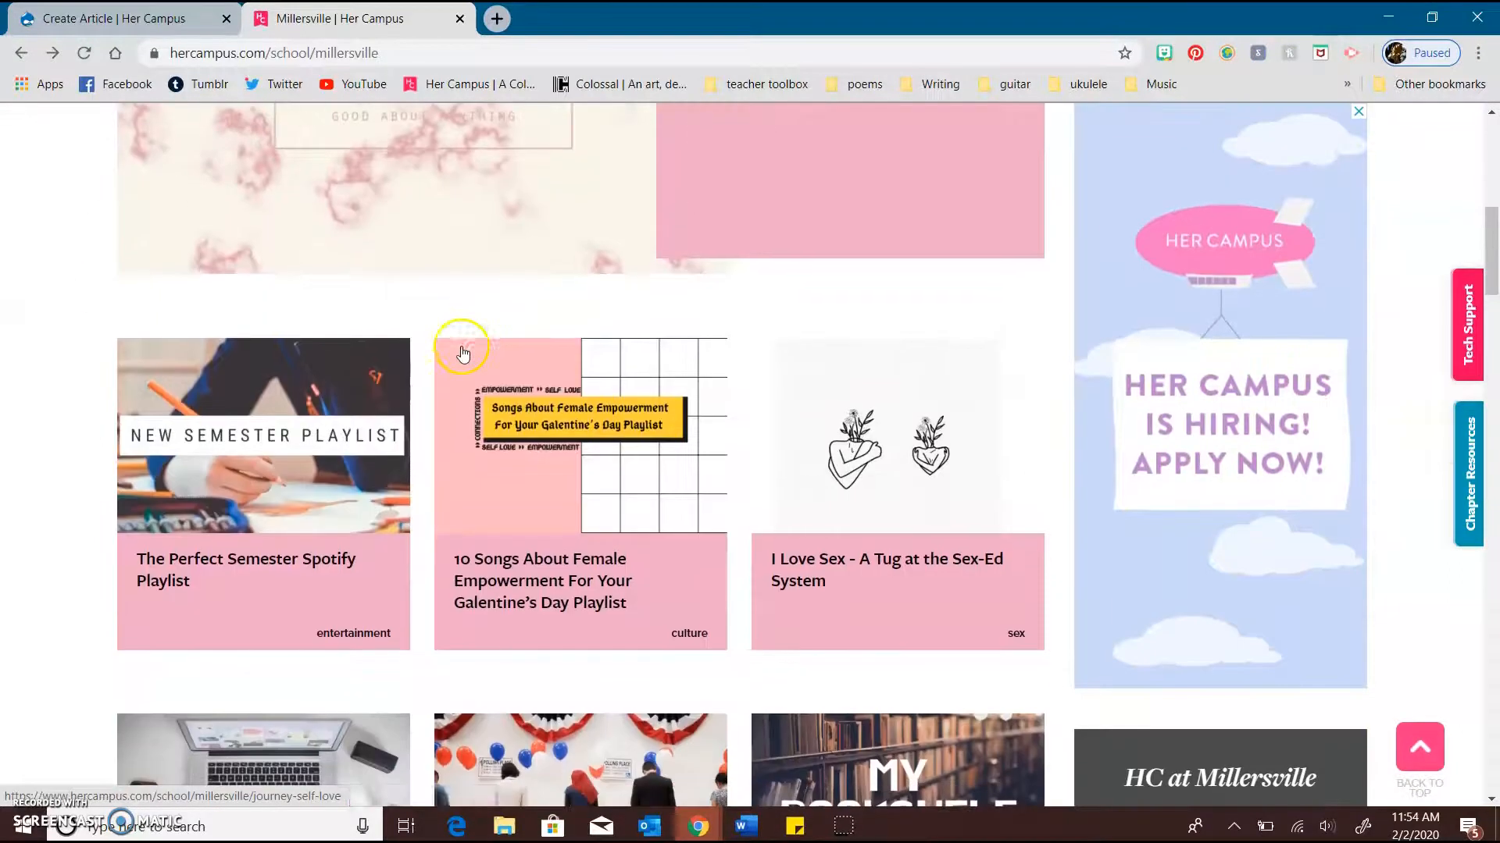
pyautogui.scroll(-5, 769, 574)
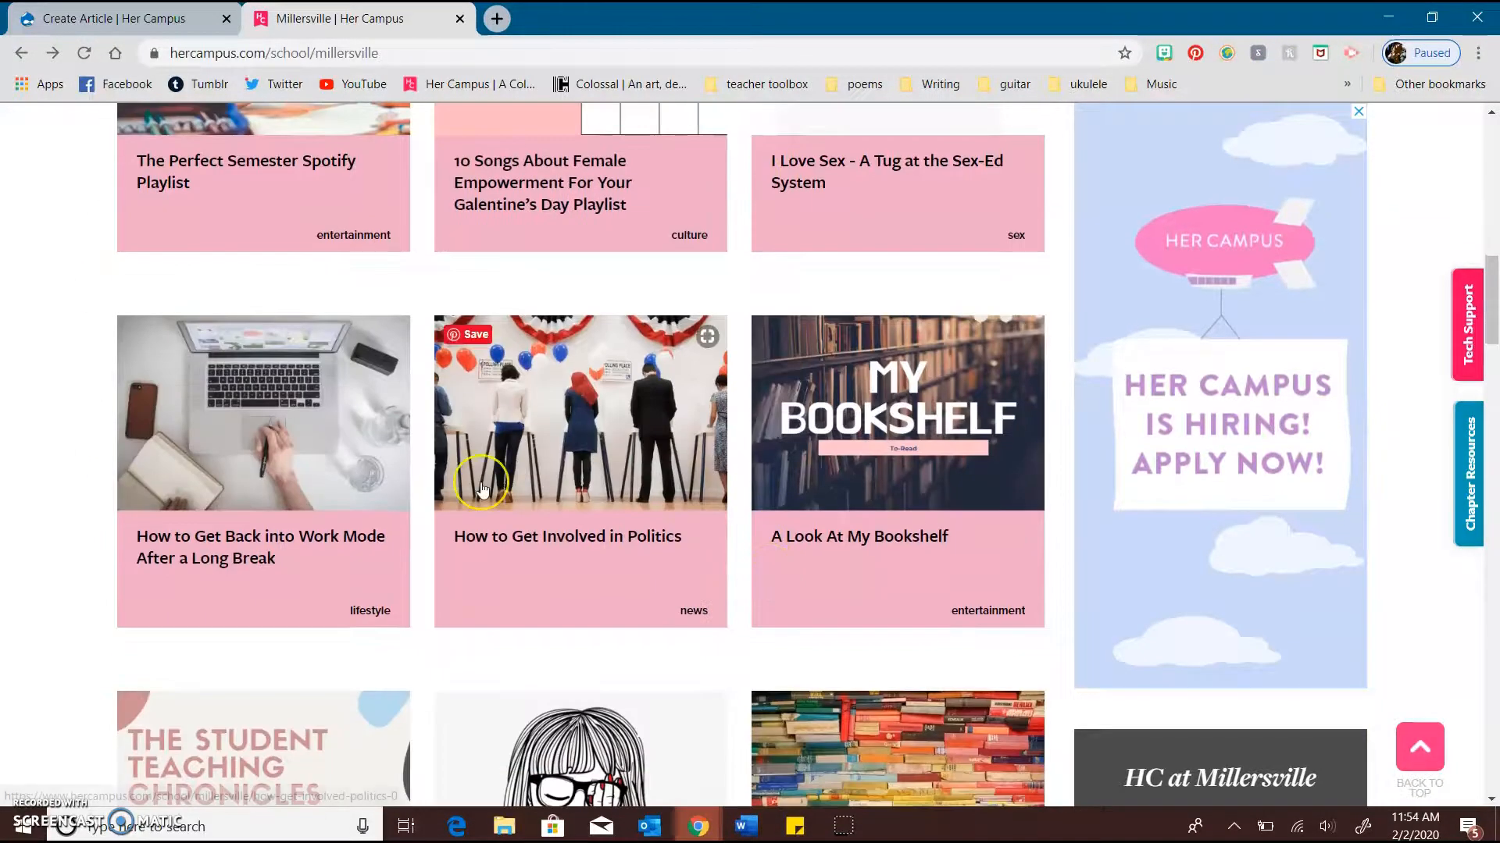
pyautogui.scroll(-5, 484, 485)
pyautogui.click(178, 11)
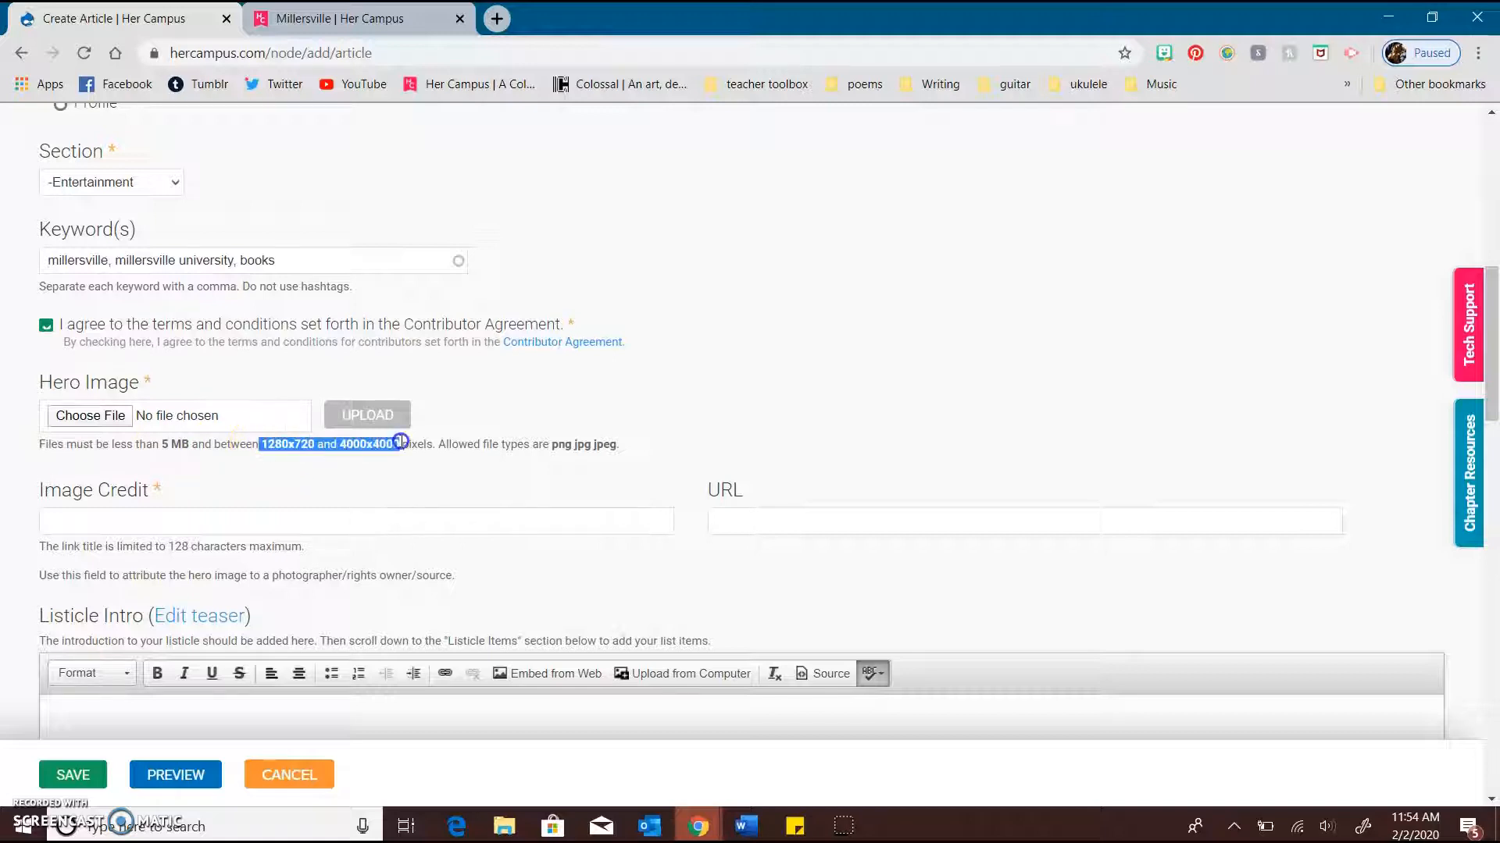
# Open Google in a new tab and search for "childrens book"
pyautogui.click(506, 26)
pyautogui.write('google.com')
pyautogui.press('Return')
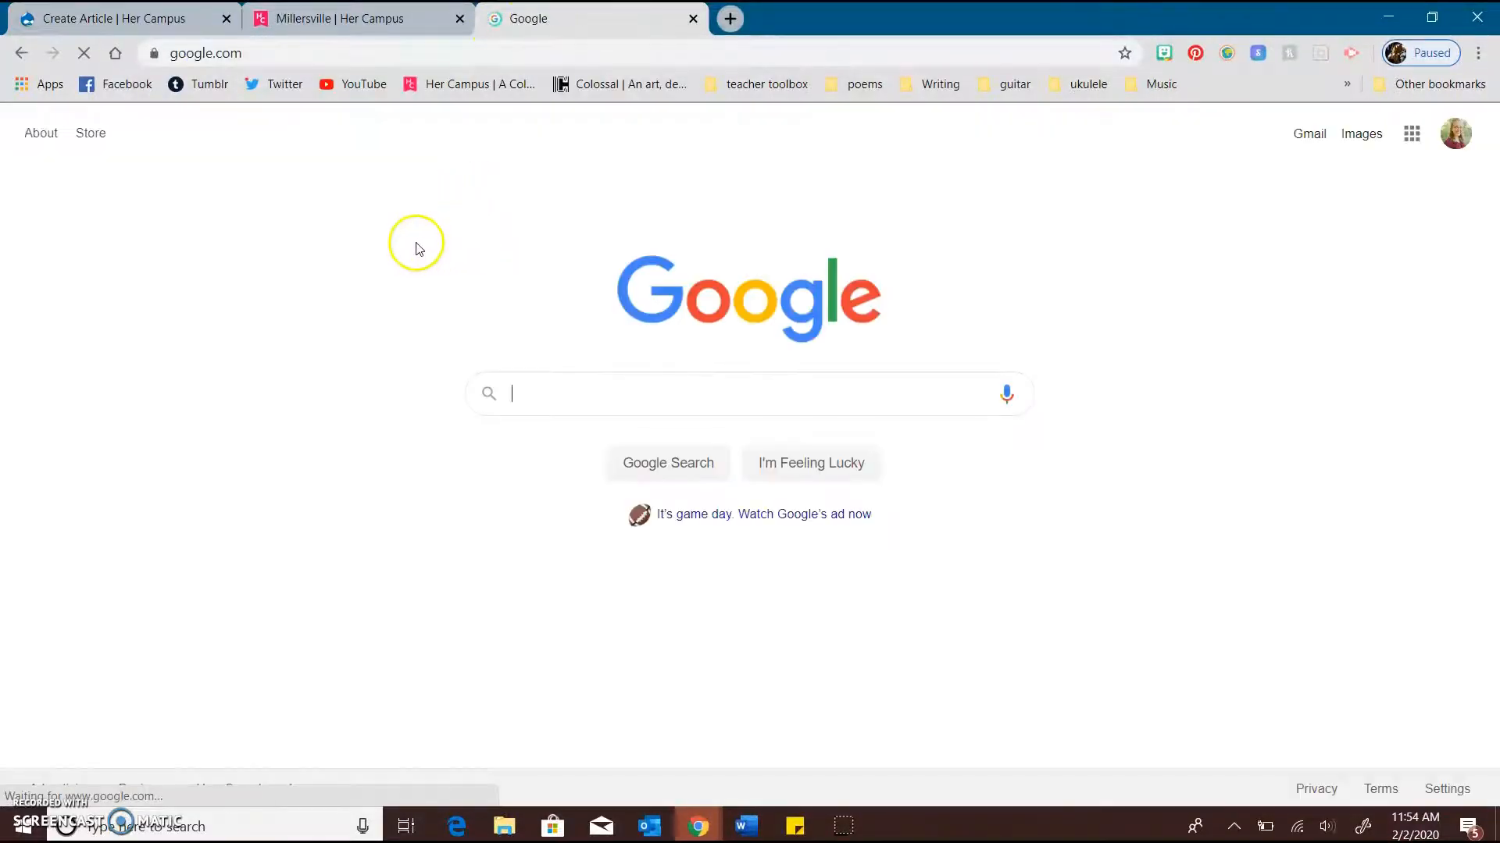
pyautogui.write('childrens book')
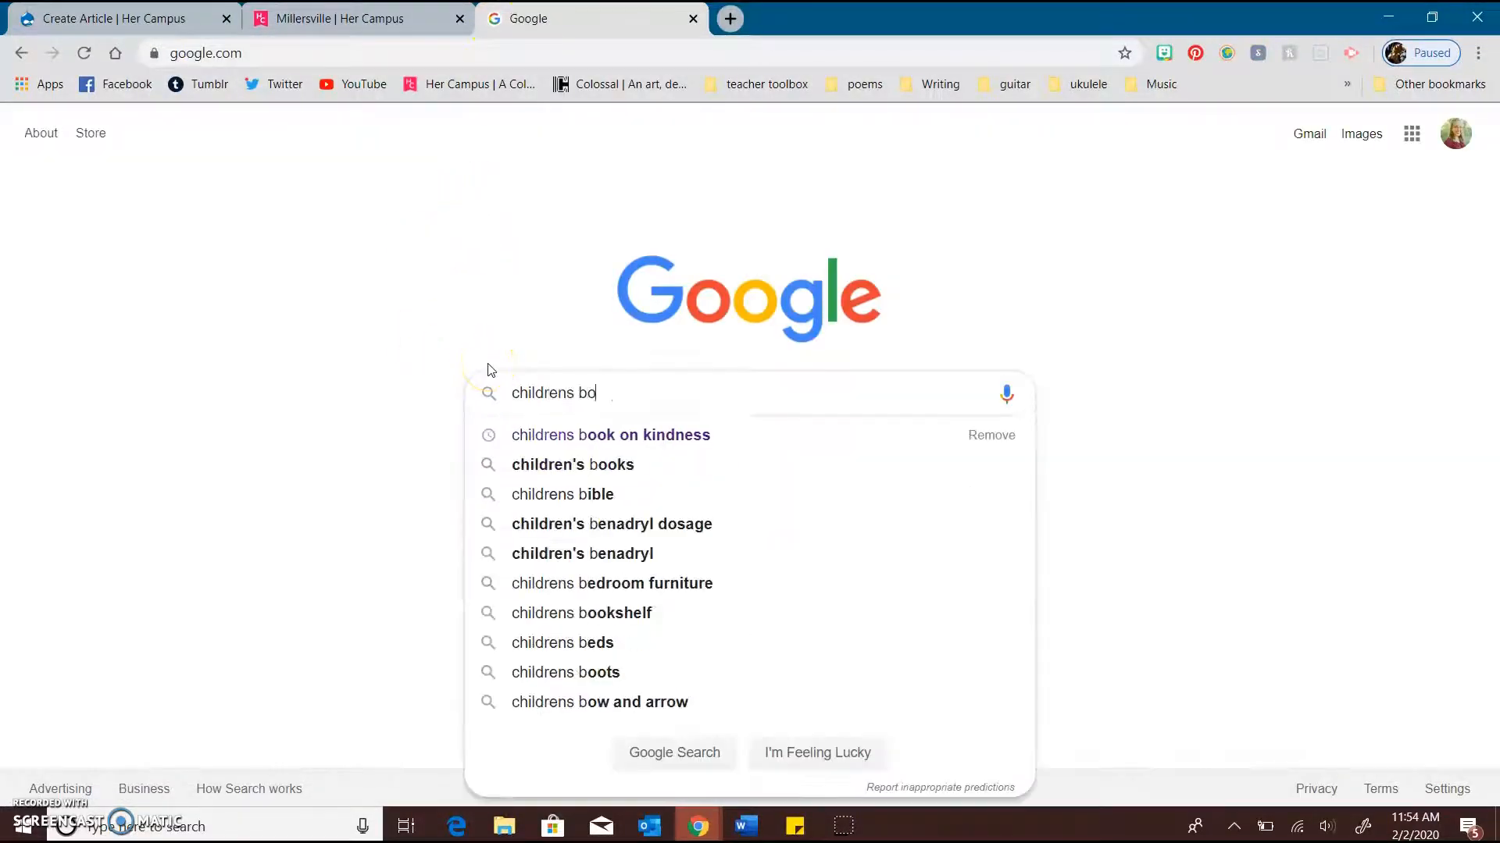
pyautogui.press('Return')
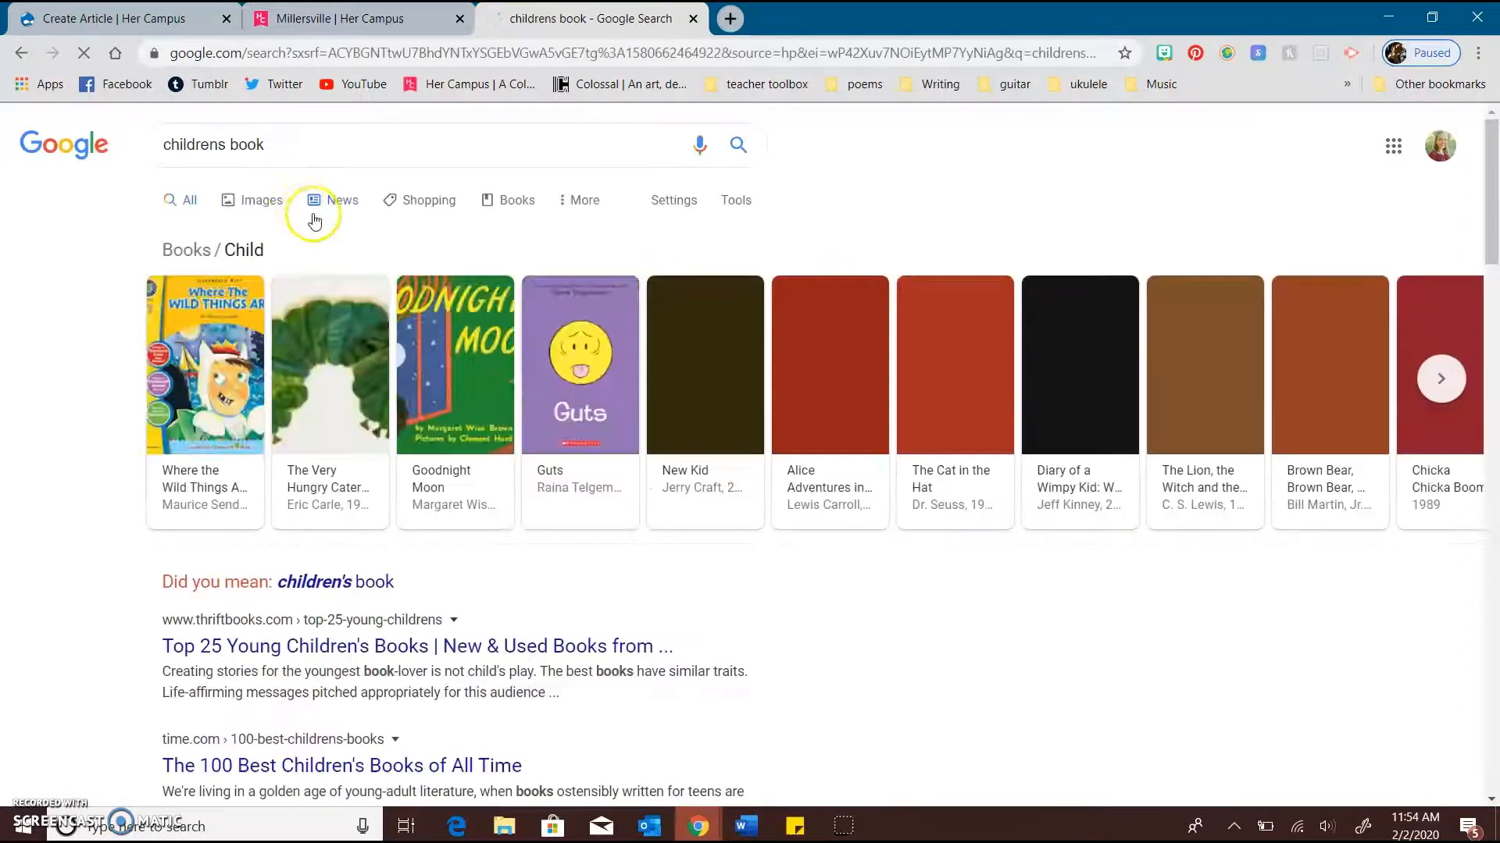
# Show the image results for the search, filter them to Large size, and browse the pictures
pyautogui.click(282, 205)
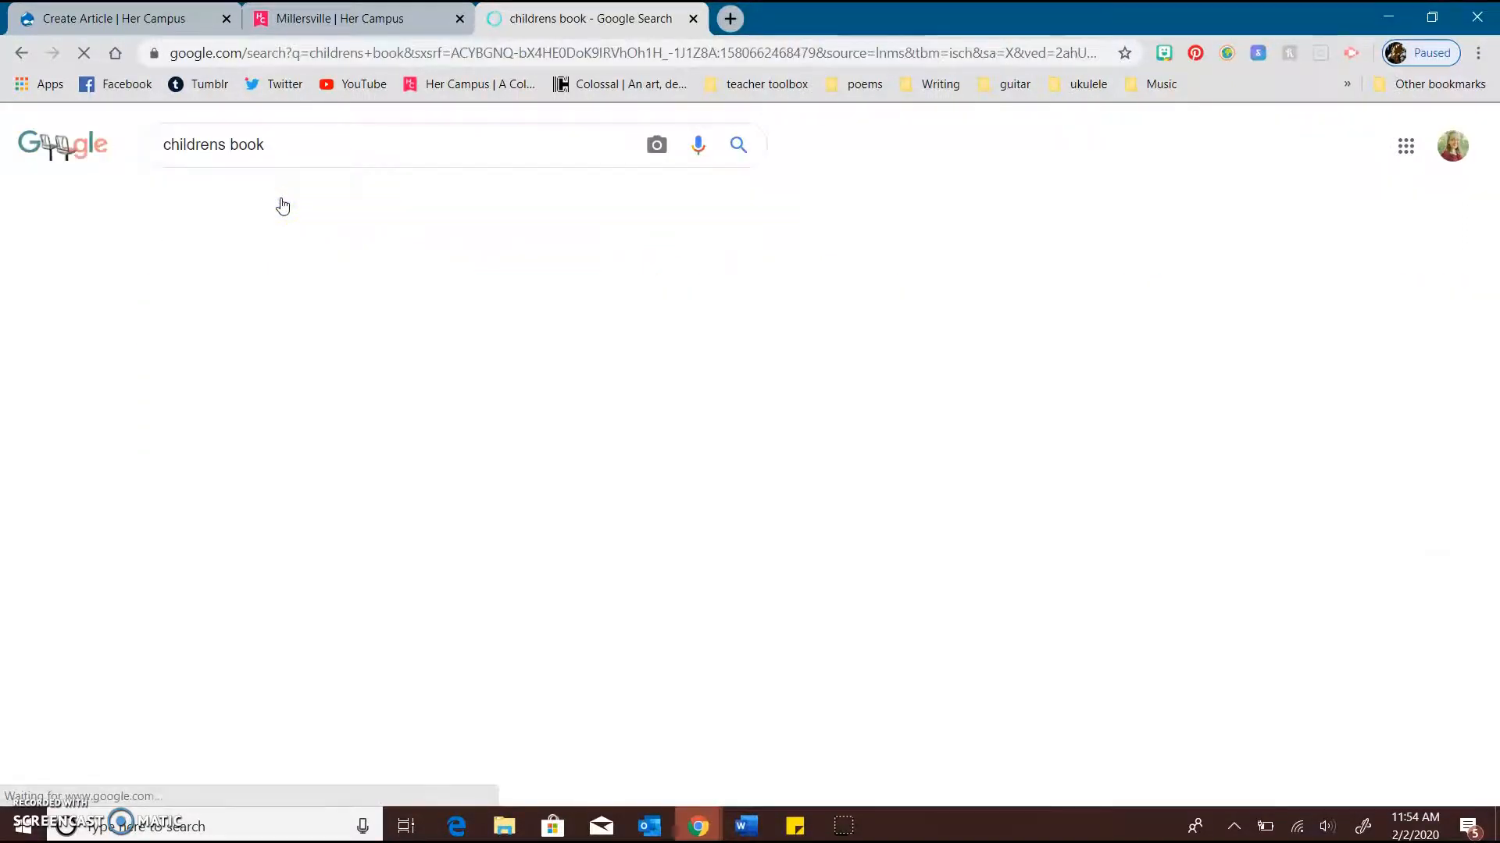
pyautogui.click(734, 202)
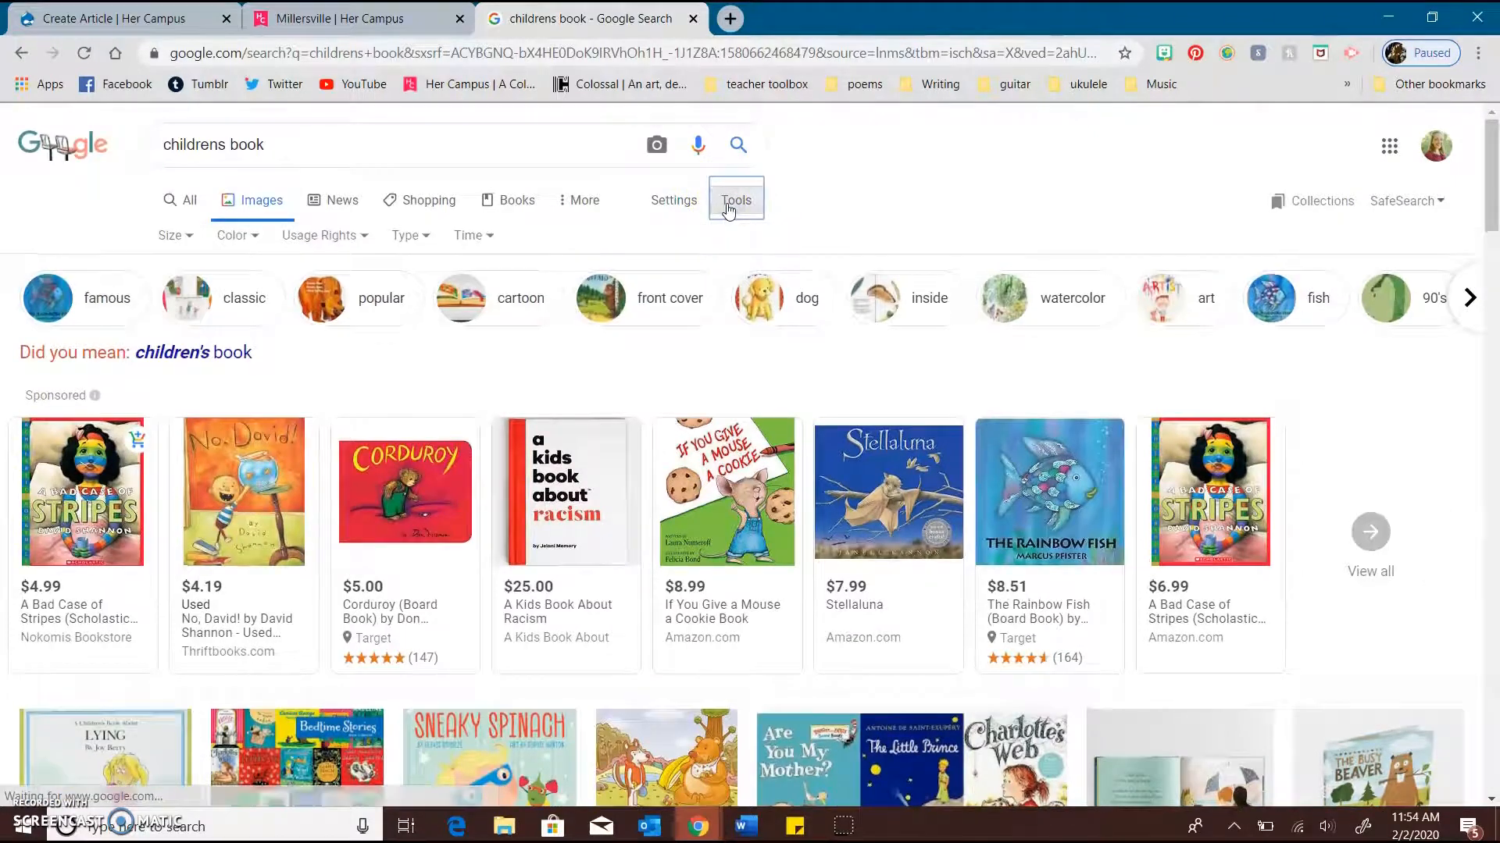
pyautogui.click(173, 236)
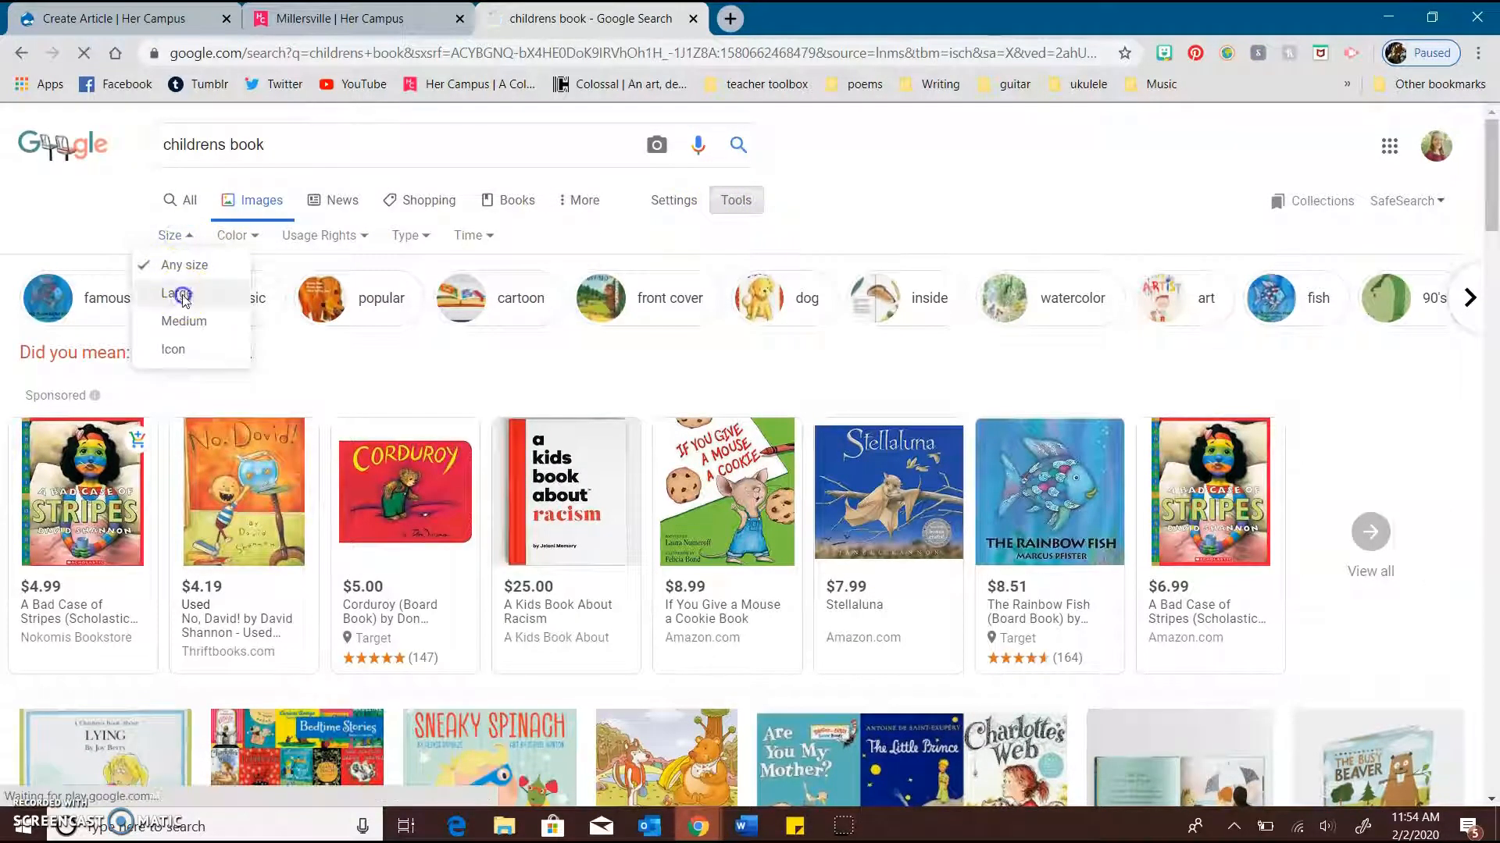
pyautogui.click(178, 294)
pyautogui.scroll(-7, 185, 303)
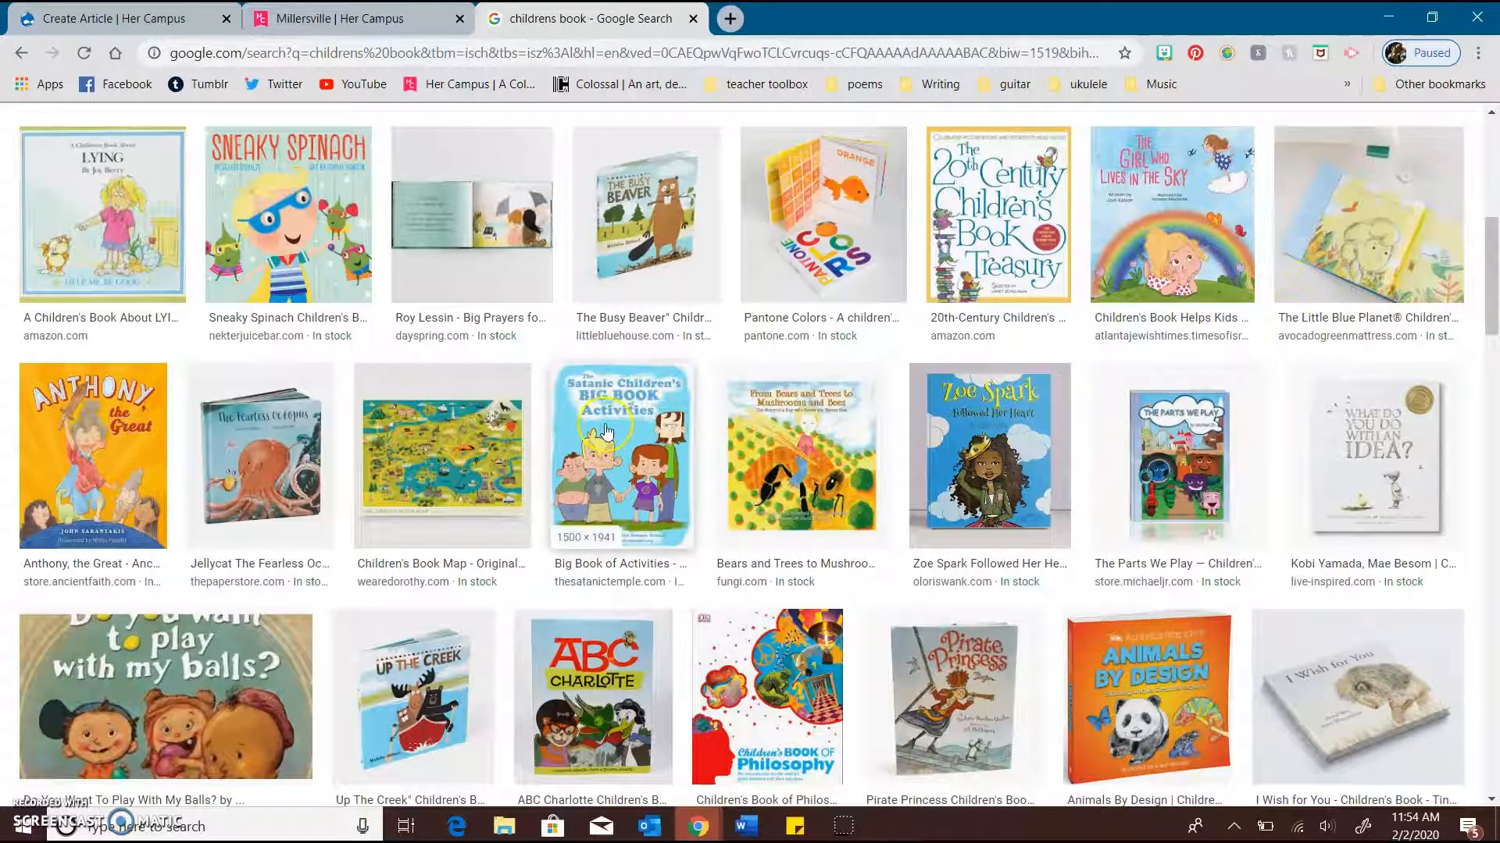
# Return to the Create Article form and highlight the Image Credit label beneath the Hero Image field
pyautogui.click(146, 17)
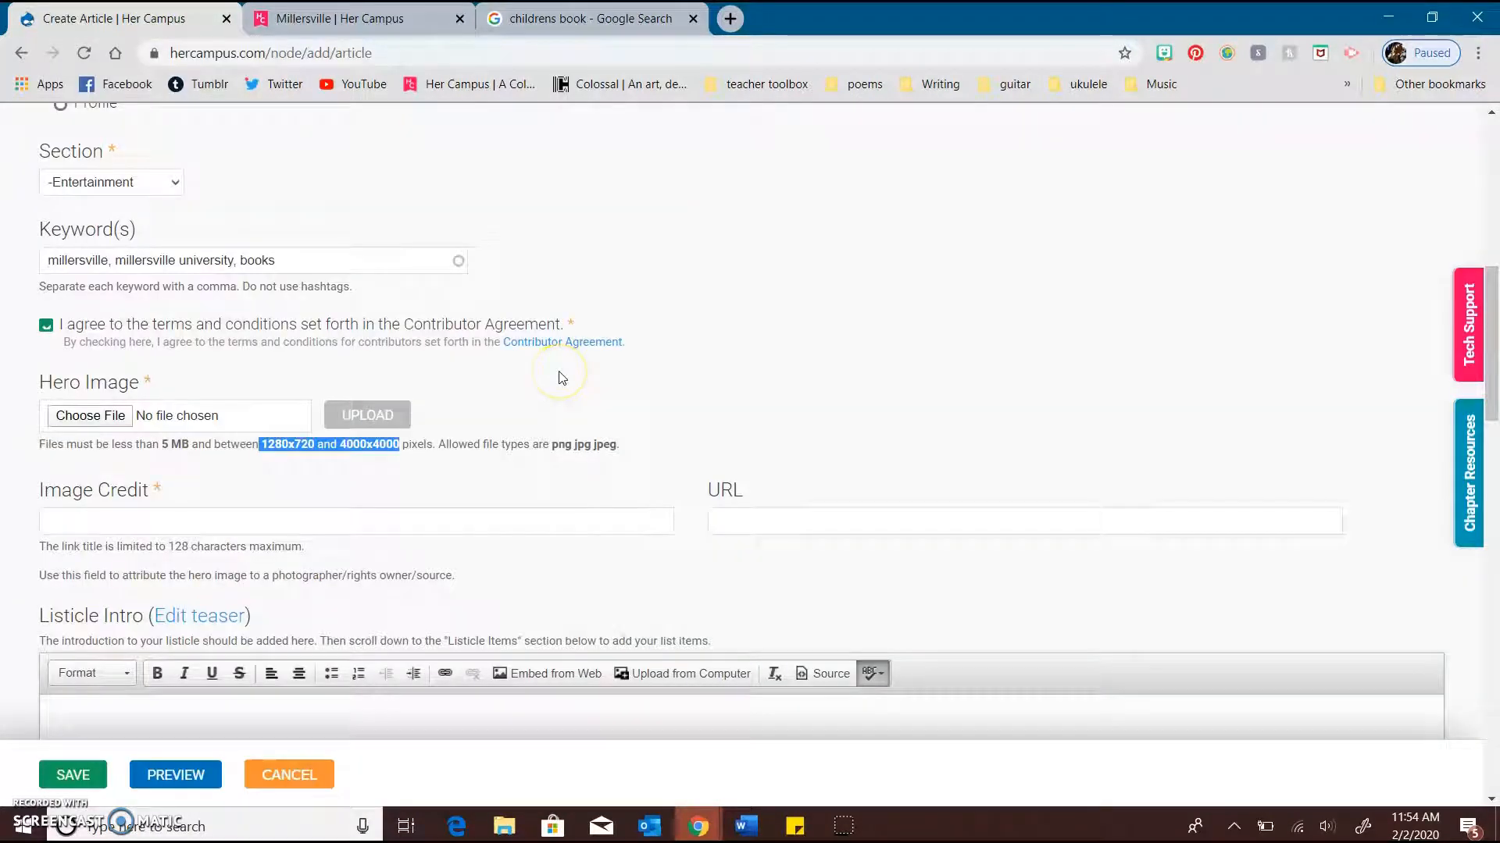
pyautogui.click(670, 404)
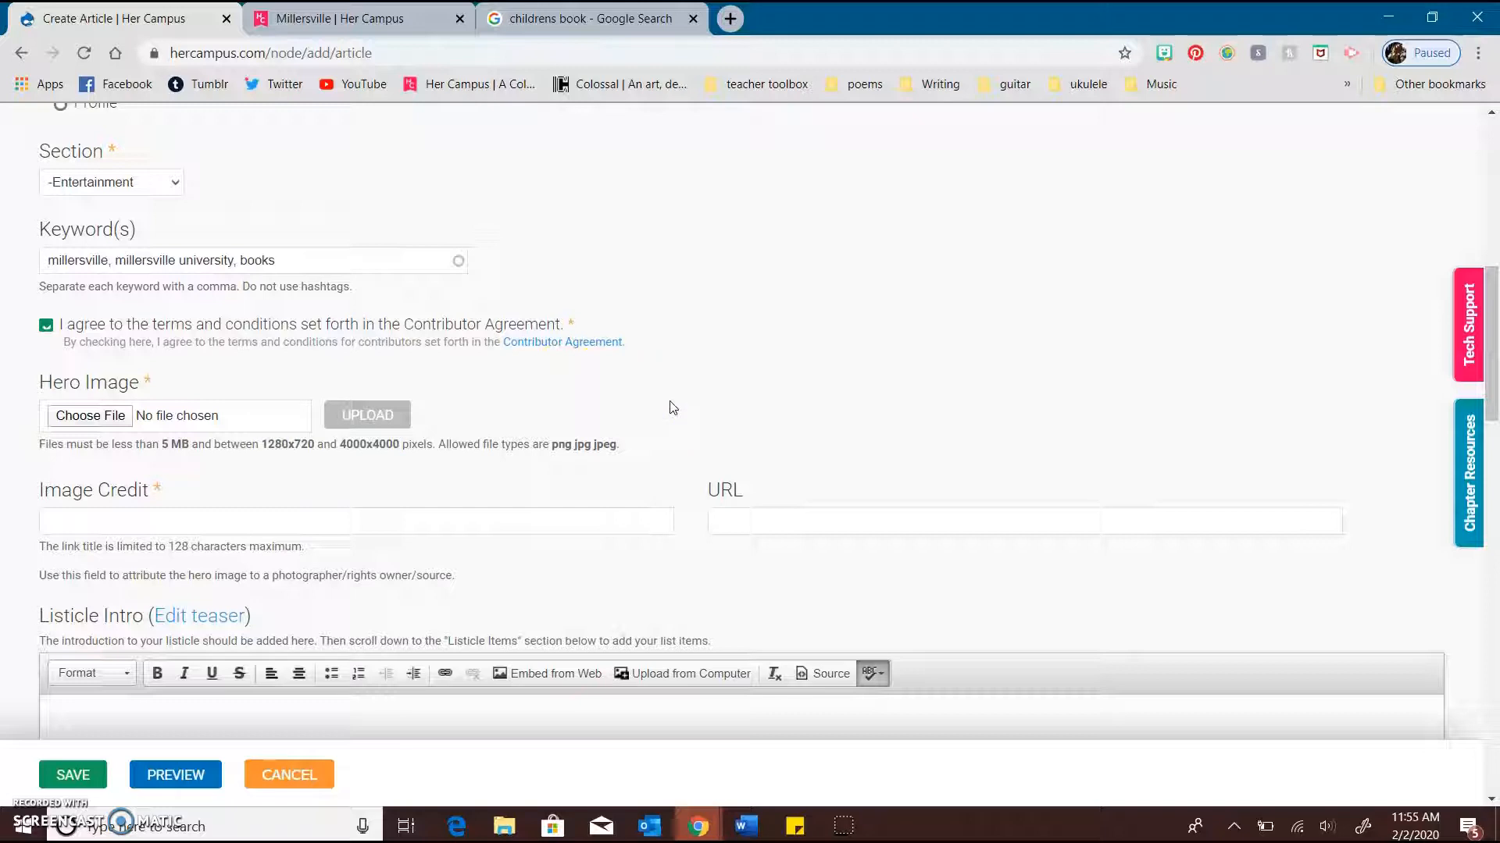
pyautogui.scroll(-2, 671, 406)
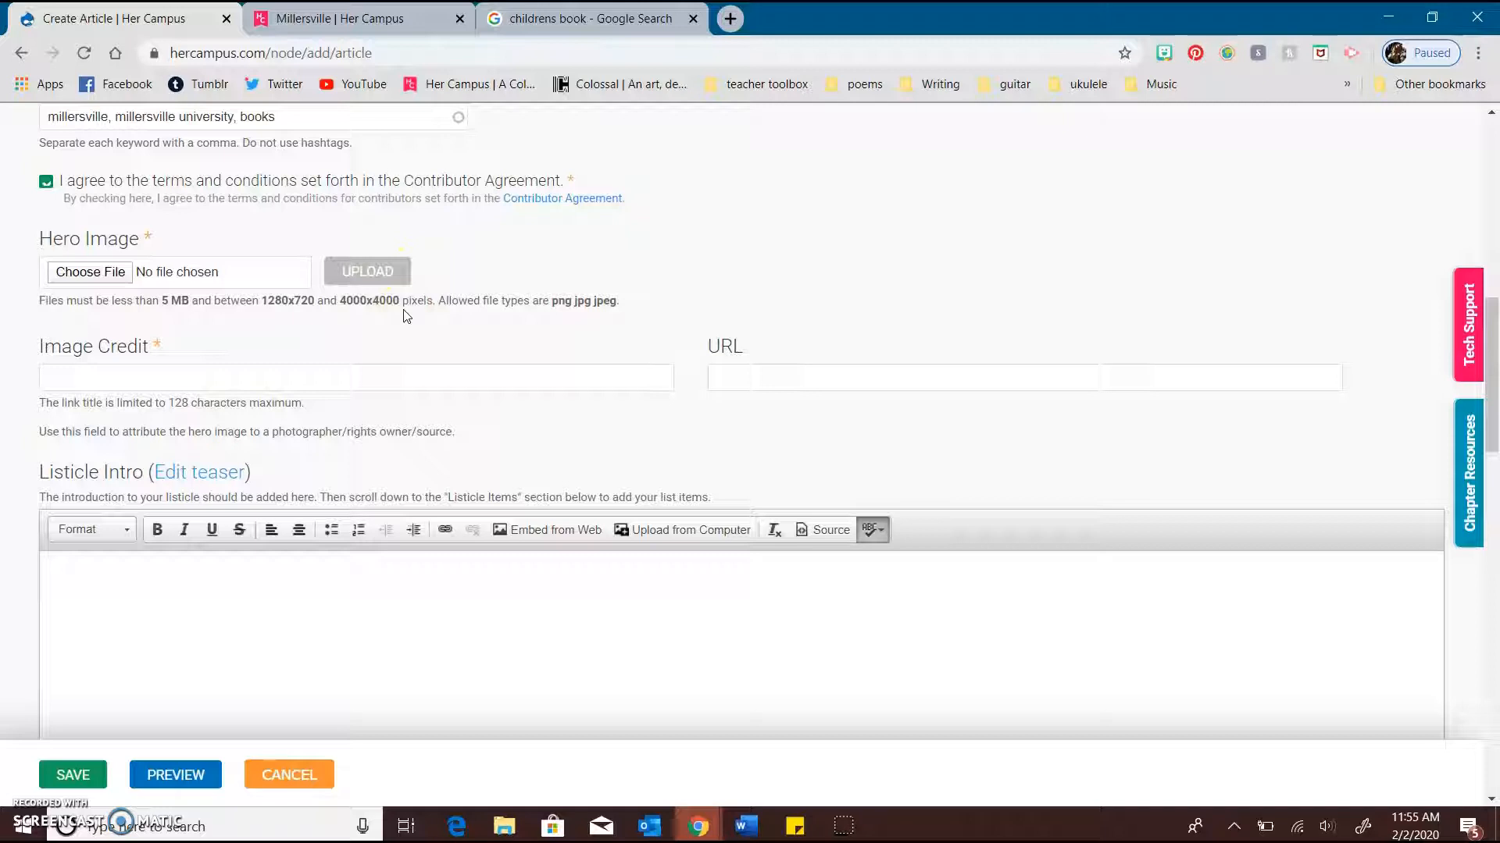
pyautogui.moveTo(202, 346); pyautogui.dragTo(26, 347)
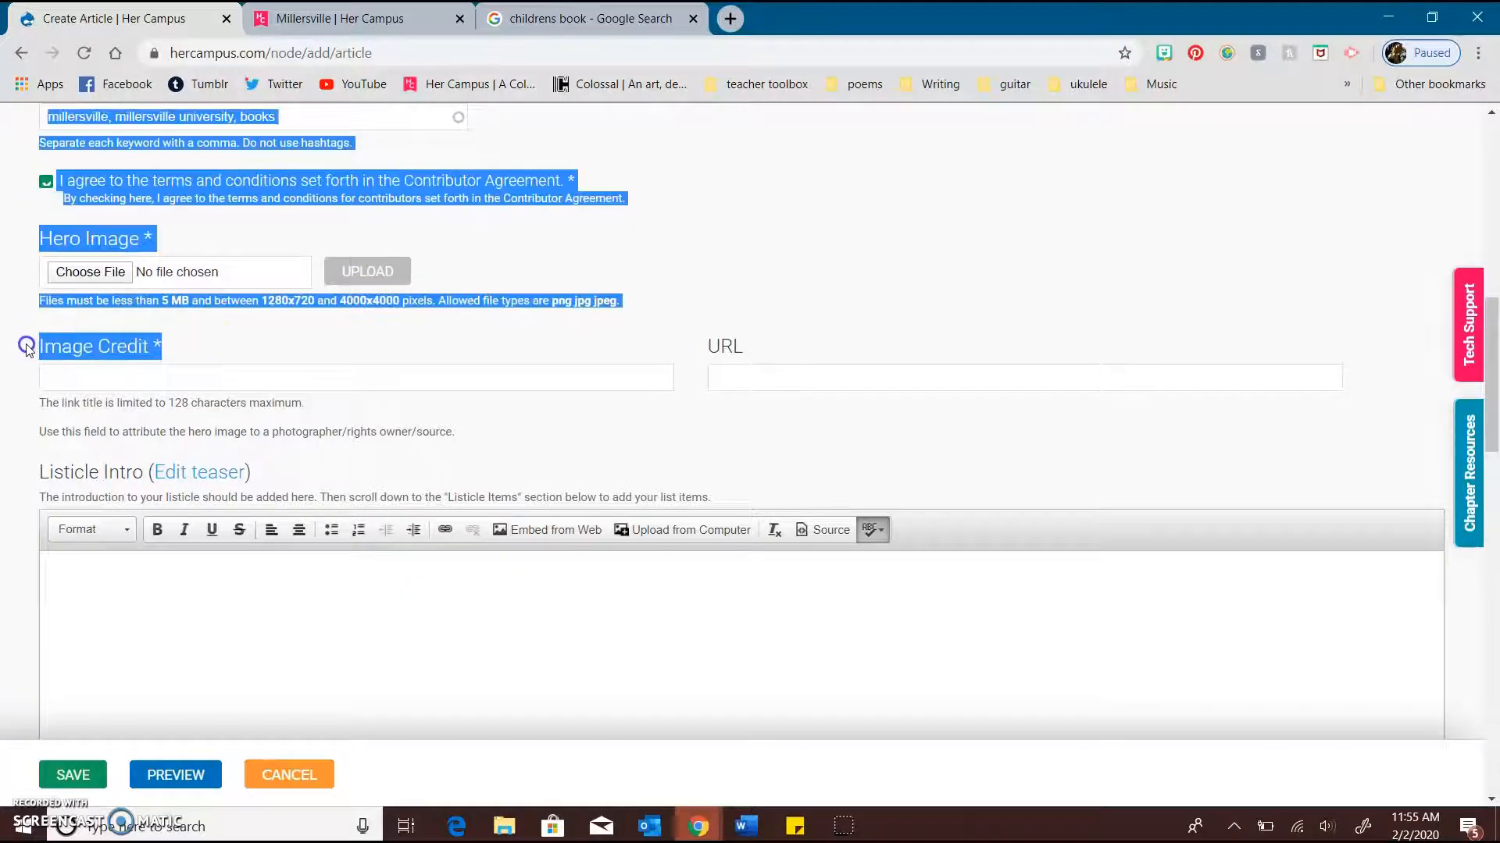
# Examine the hero image's Image Credit and URL fields and their saved suggestions, leaving both fields empty
pyautogui.click(262, 322)
pyautogui.moveTo(191, 341); pyautogui.dragTo(34, 348)
pyautogui.click(47, 375)
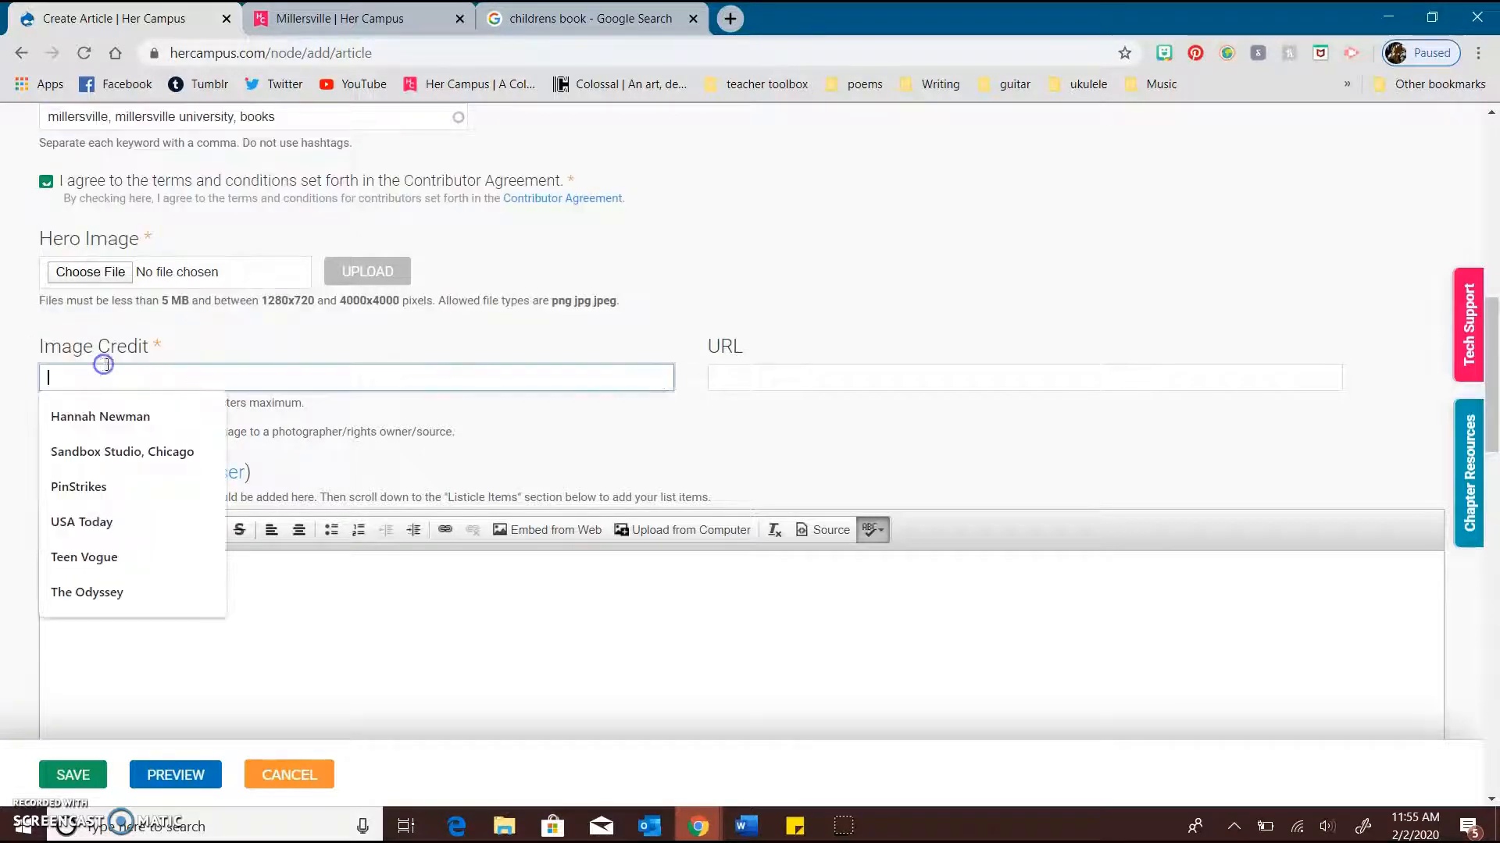
pyautogui.click(709, 320)
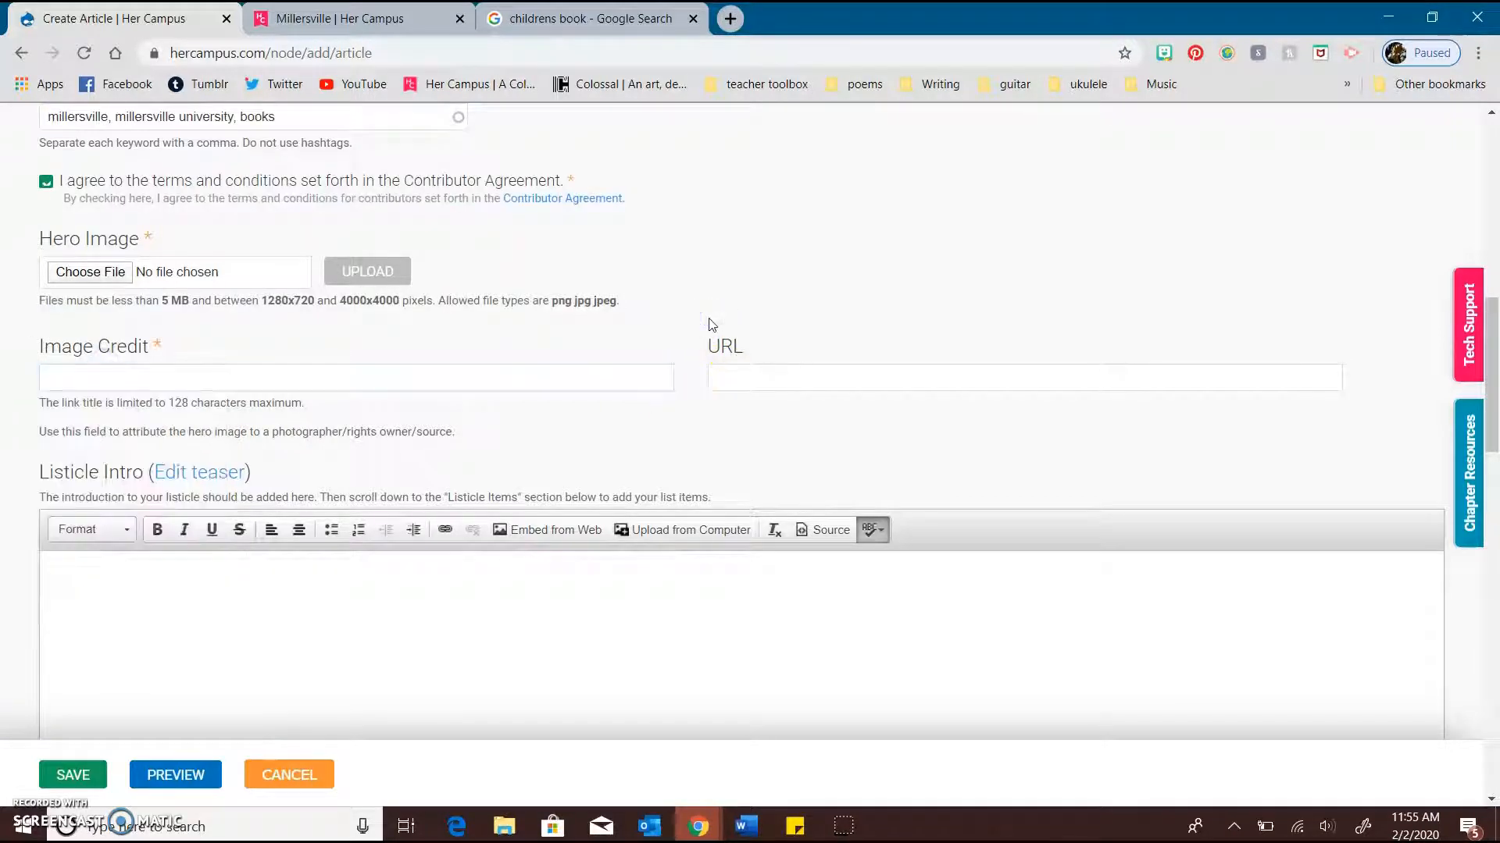
pyautogui.click(320, 371)
pyautogui.click(478, 445)
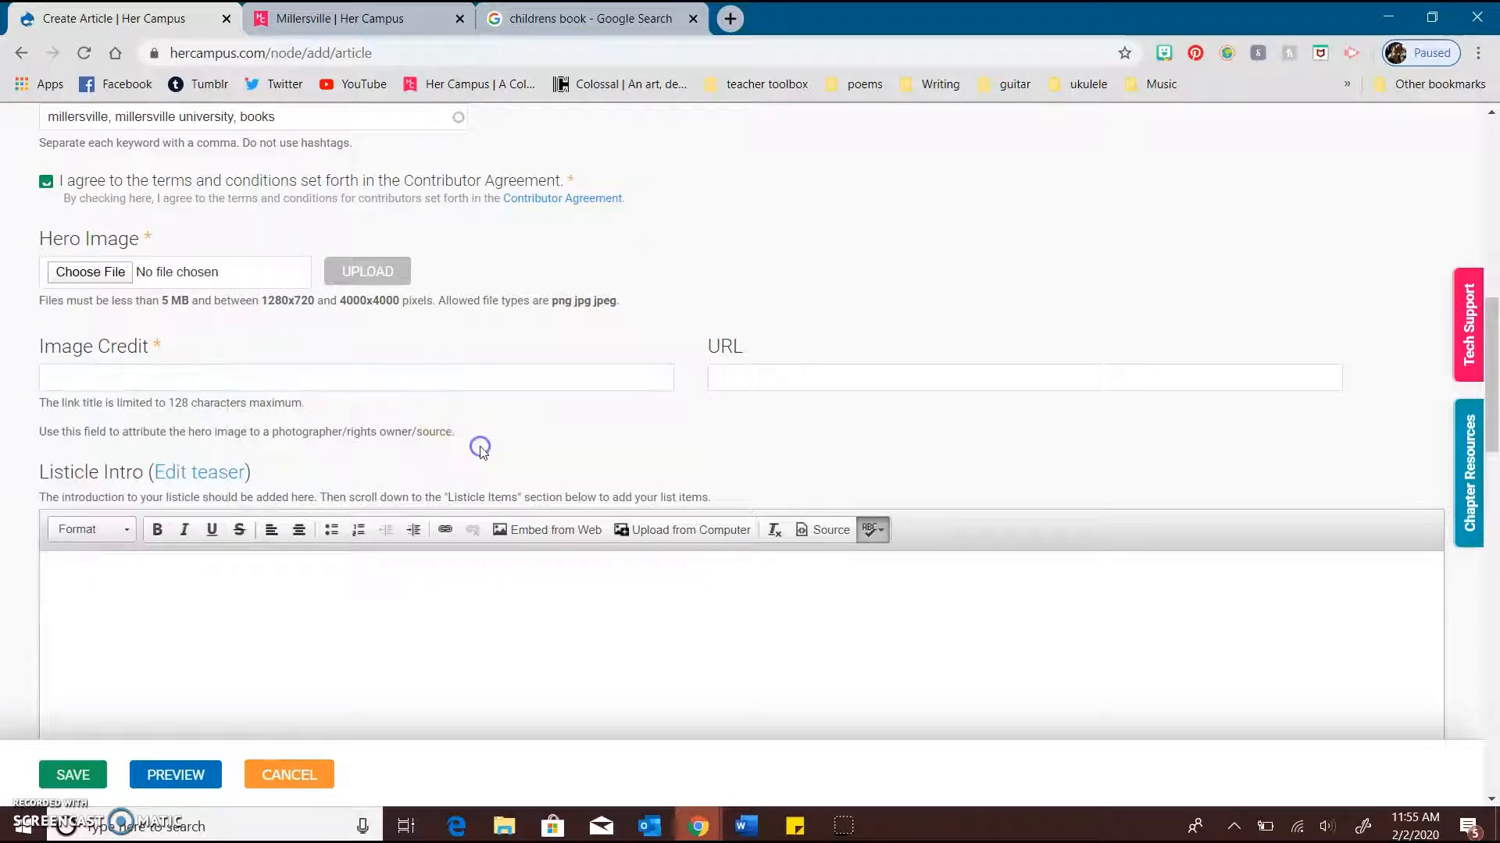
pyautogui.scroll(-1, 479, 445)
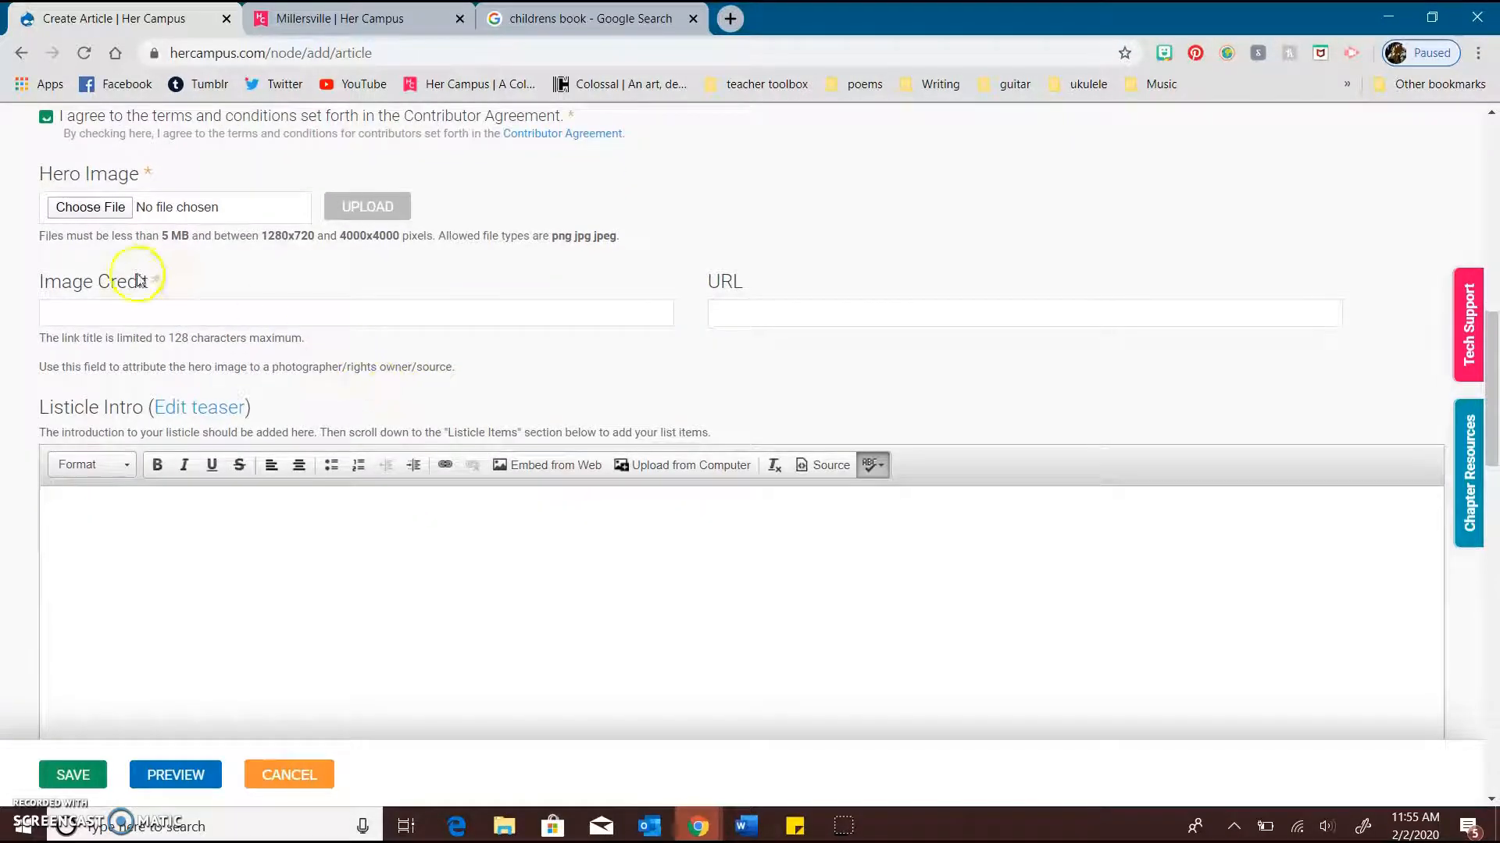
pyautogui.click(98, 316)
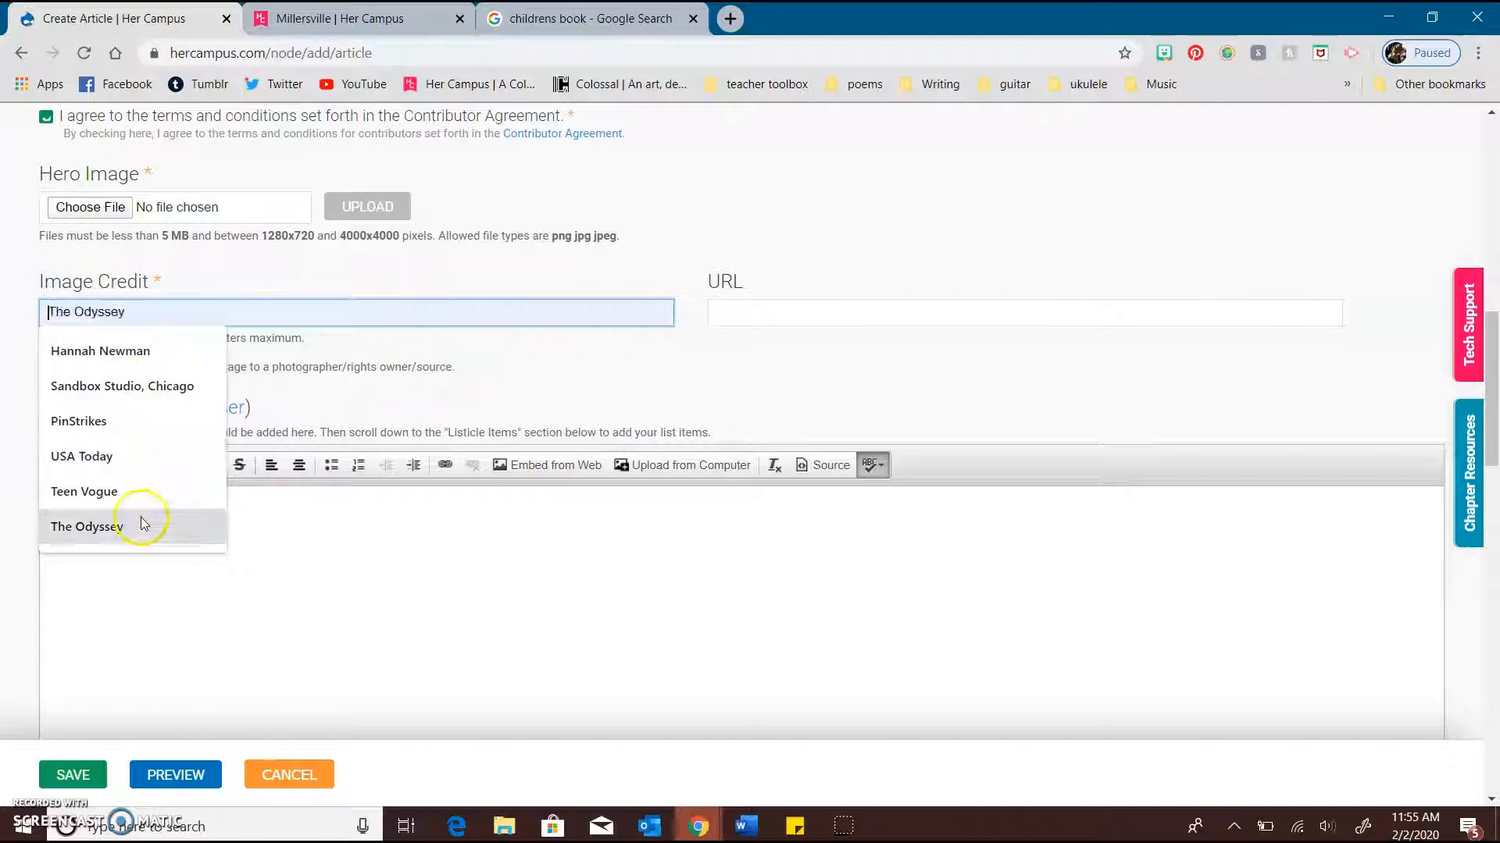
pyautogui.click(763, 322)
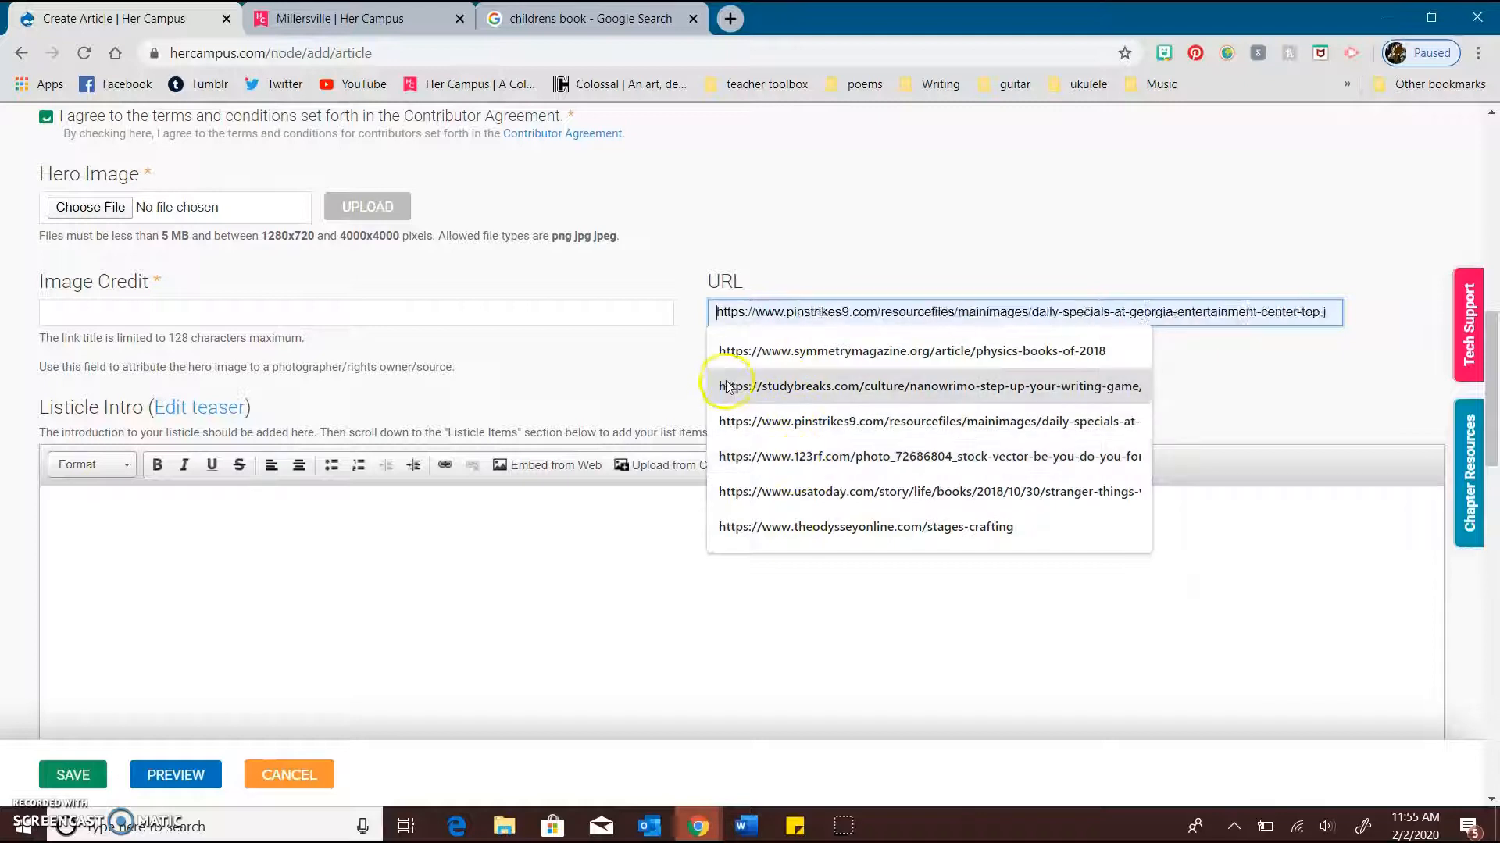
pyautogui.click(631, 377)
pyautogui.scroll(-2, 632, 378)
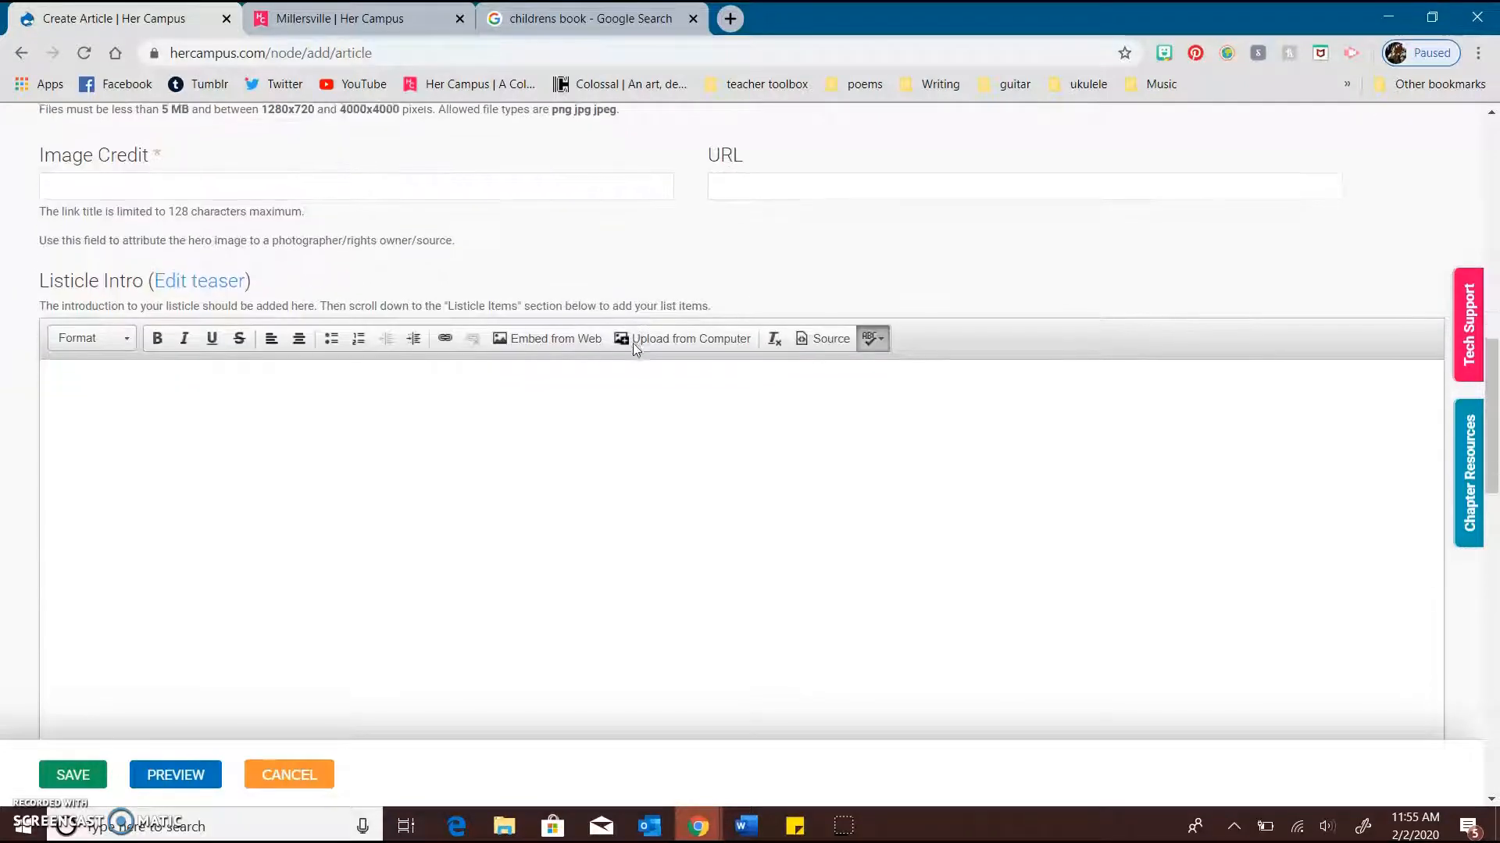
# Place the text cursor in the body of the Listicle Intro editor
pyautogui.scroll(-1, 342, 382)
pyautogui.click(93, 331)
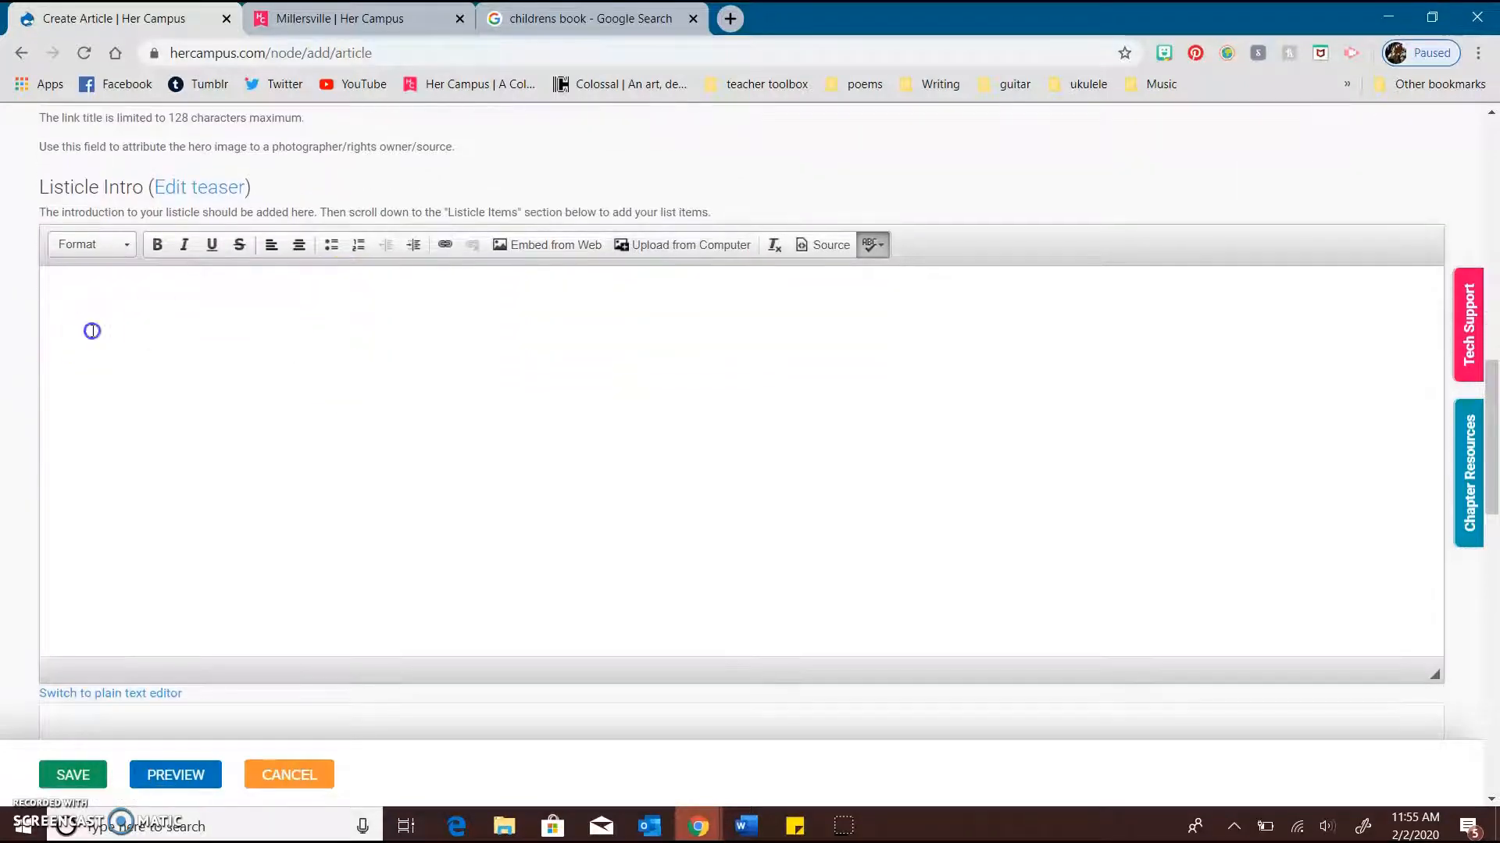
pyautogui.scroll(-2, 93, 331)
pyautogui.scroll(2, 93, 331)
pyautogui.scroll(1, 93, 331)
pyautogui.scroll(-2, 150, 452)
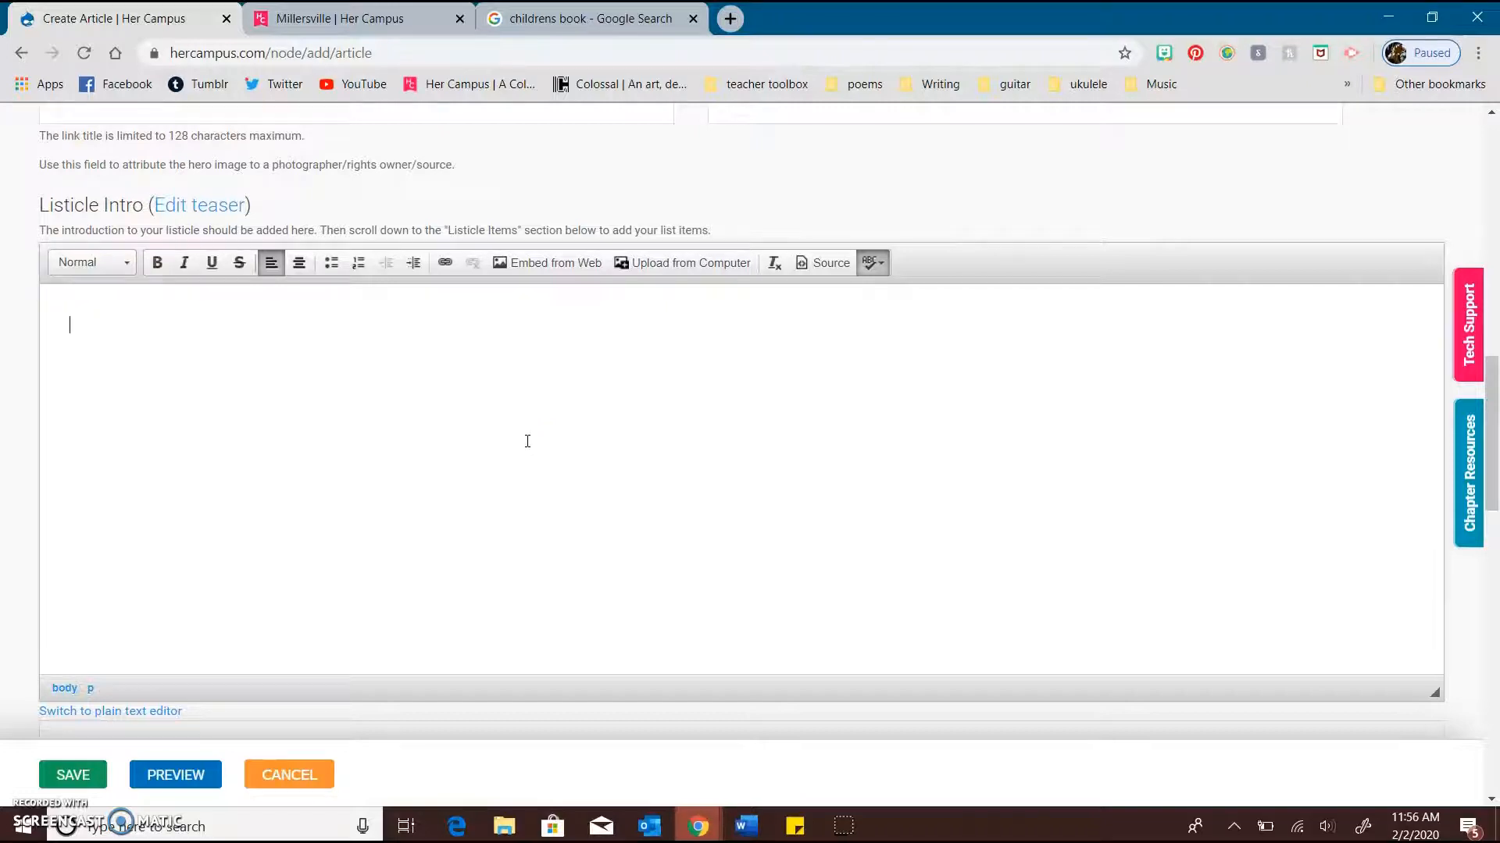
pyautogui.click(382, 434)
# Try to paste article text into the Listicle Intro through the editor's Paste dialog, and cancel it
pyautogui.rightClick(328, 349)
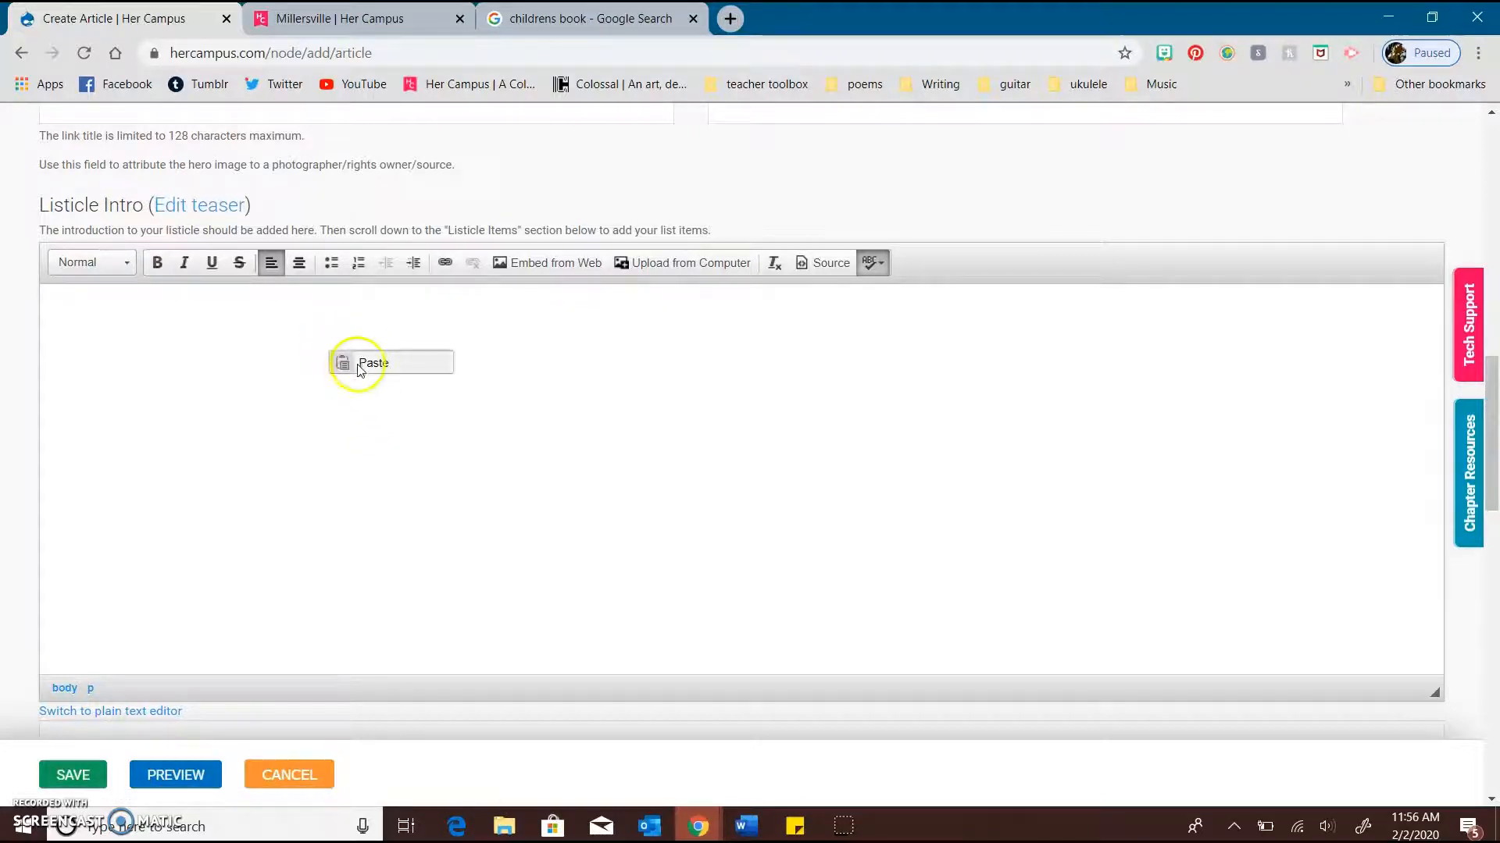
pyautogui.click(361, 362)
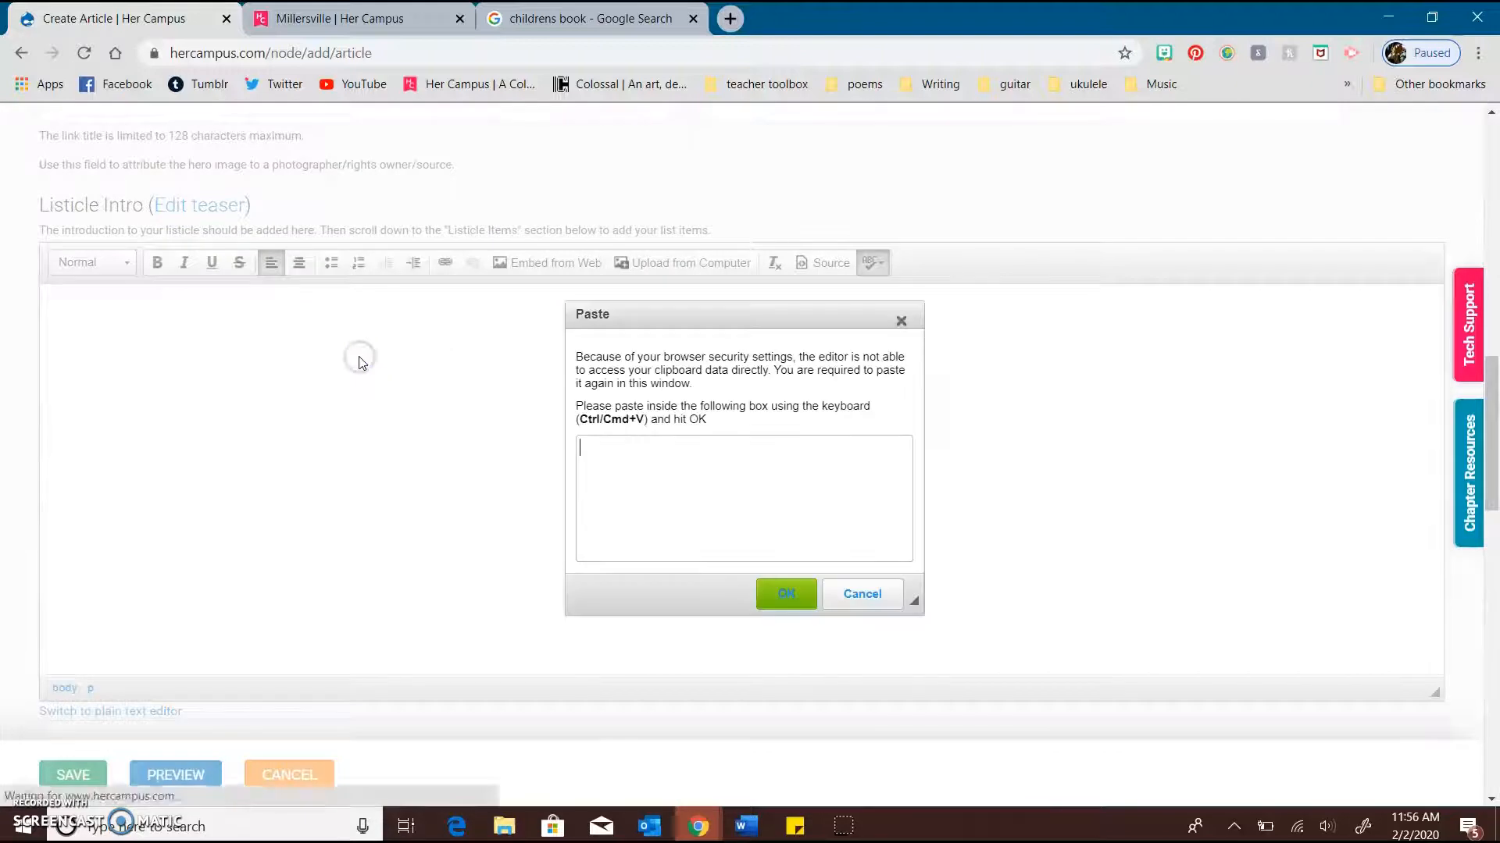
pyautogui.rightClick(612, 486)
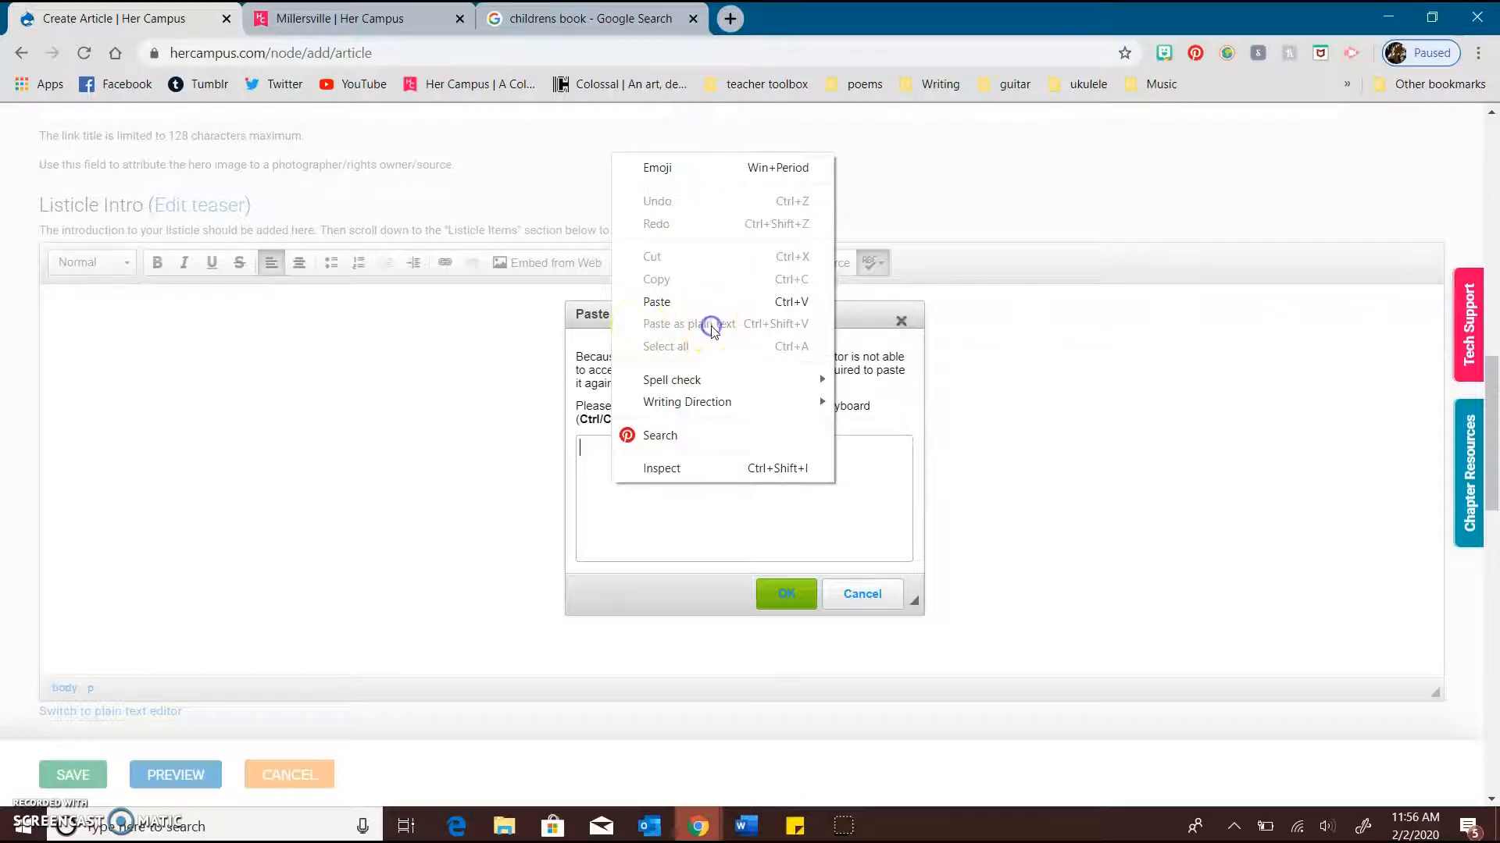
pyautogui.click(797, 598)
pyautogui.click(849, 603)
pyautogui.click(374, 488)
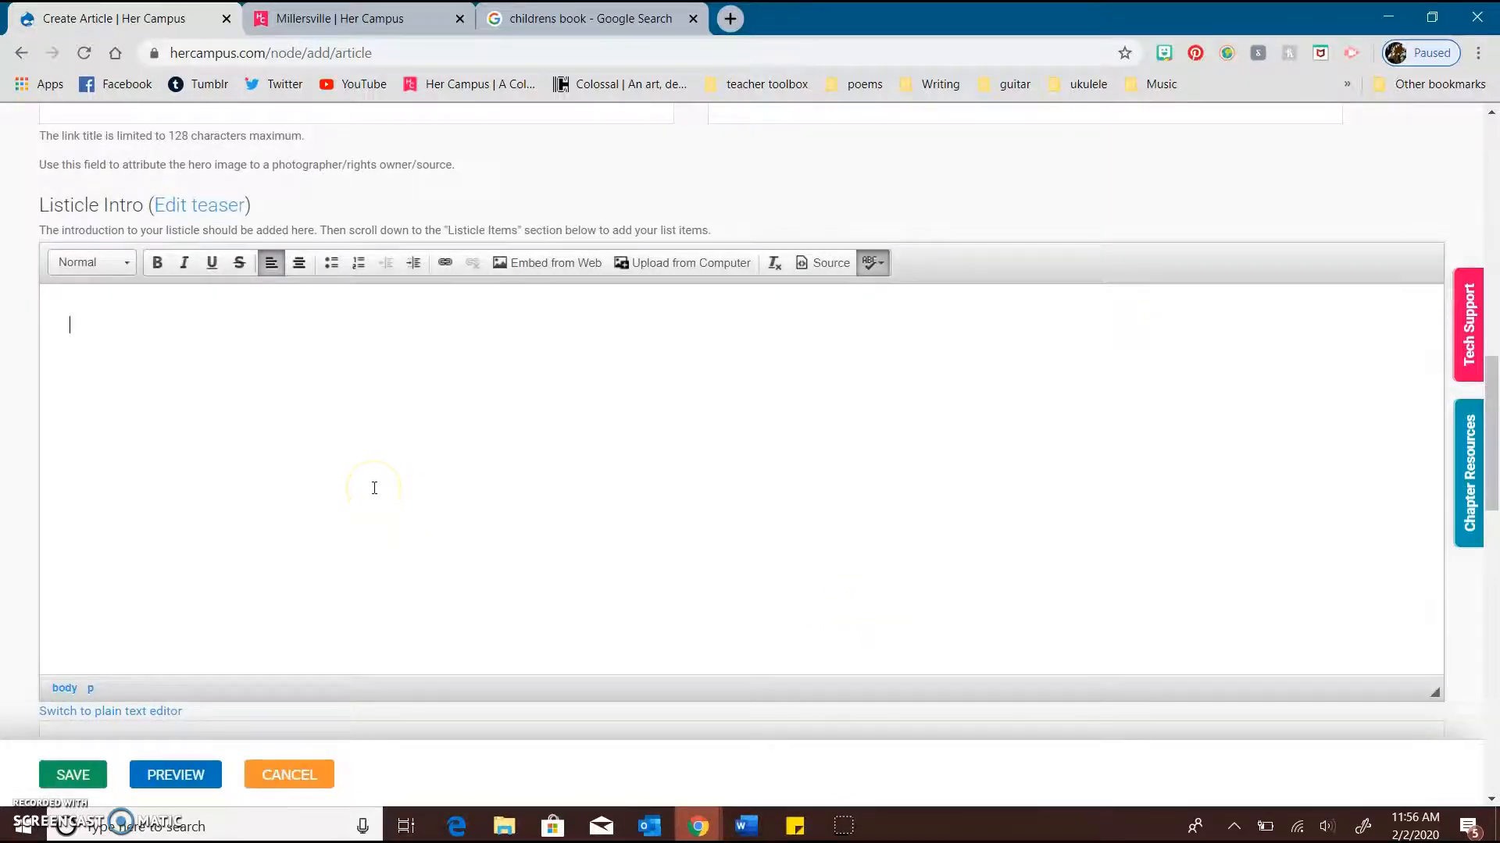
# Open the Cat Book GIF page on GIPHY in a new browser tab
pyautogui.scroll(-1, 374, 488)
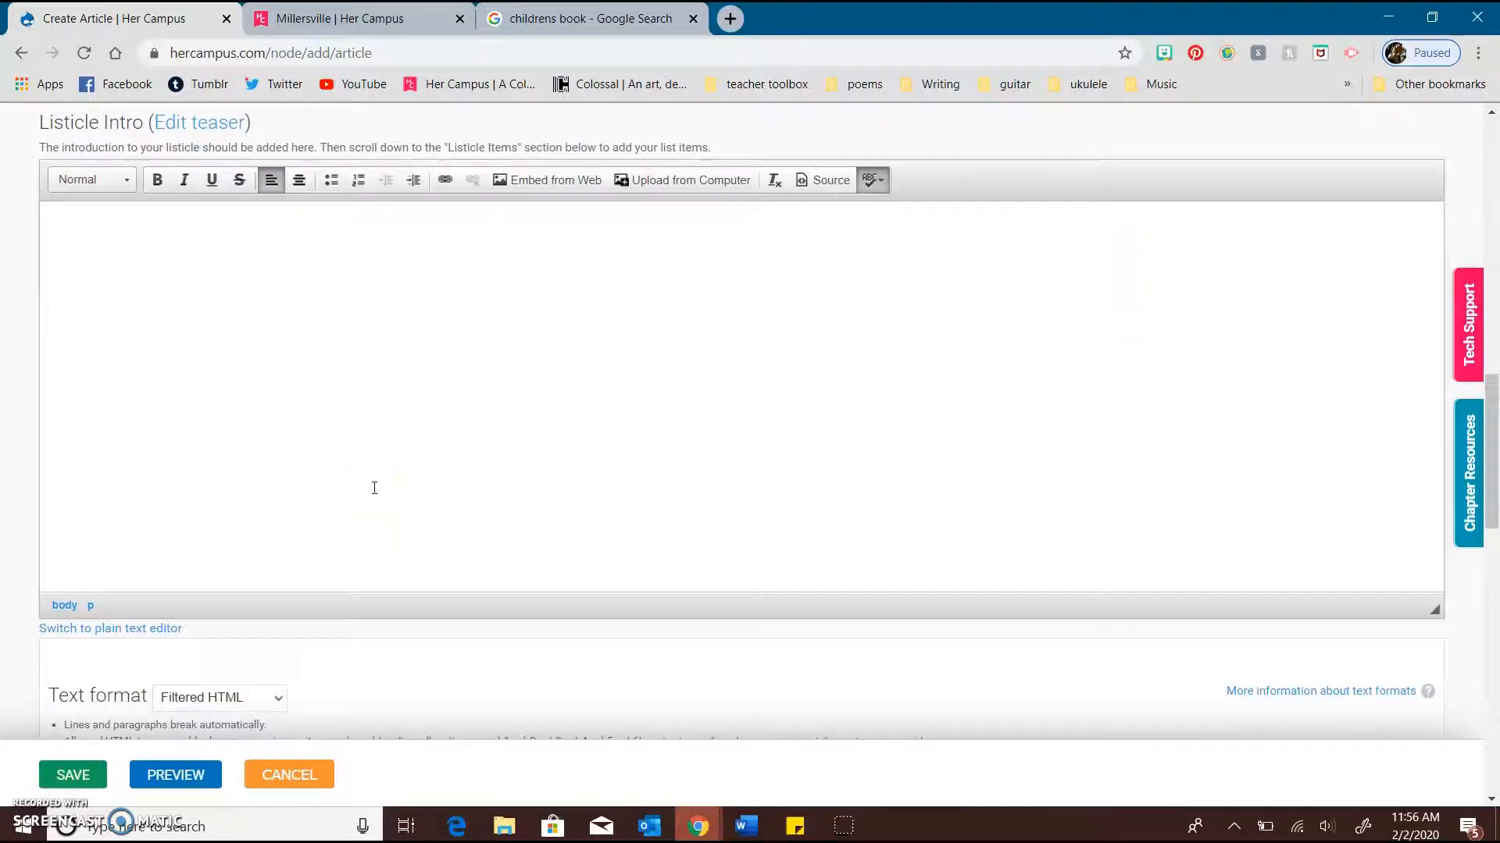
pyautogui.click(731, 19)
pyautogui.write('giph')
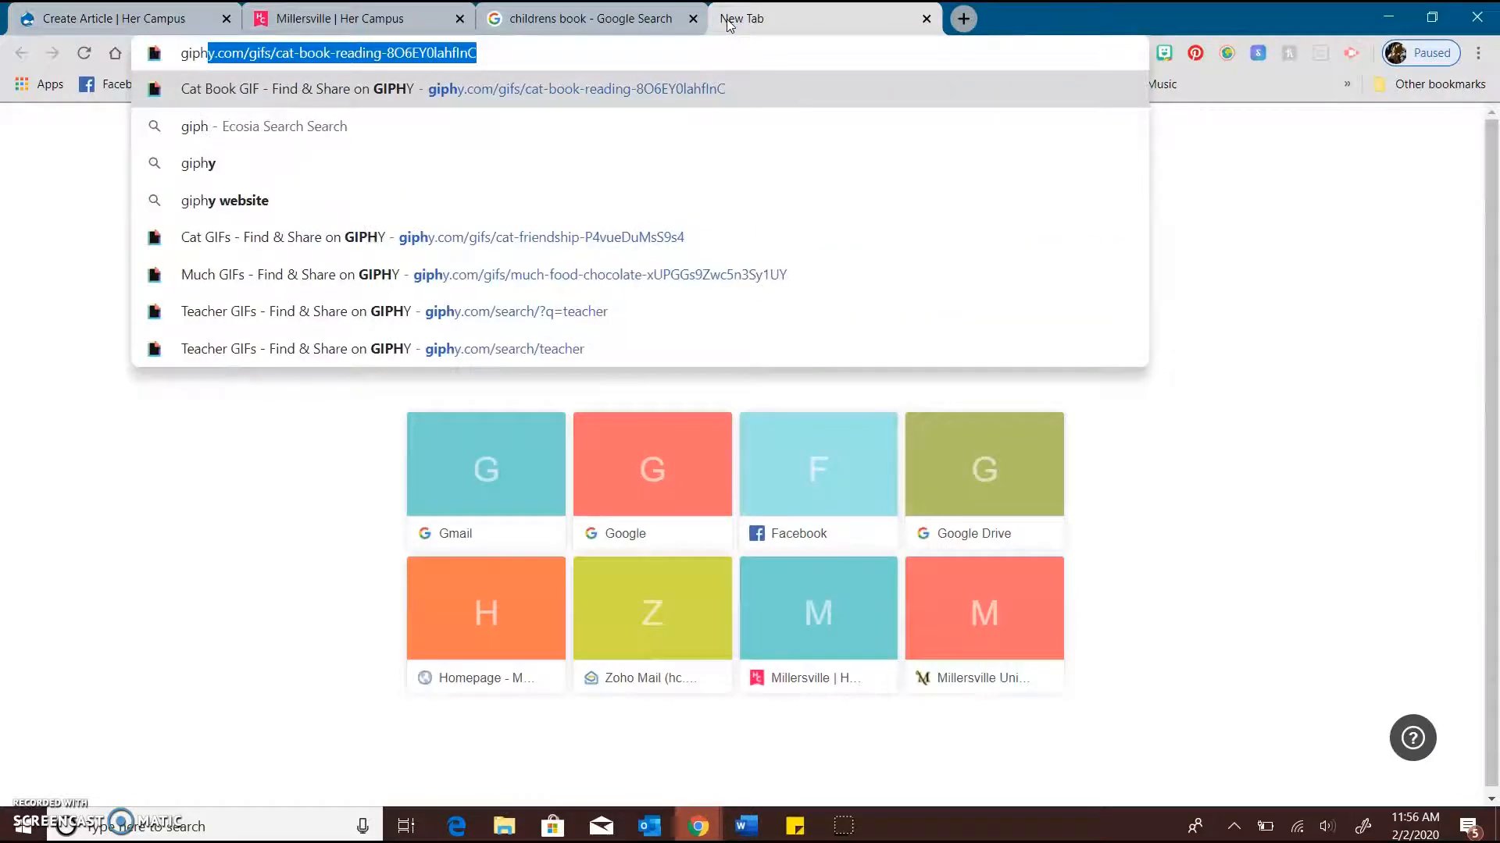
pyautogui.press('Return')
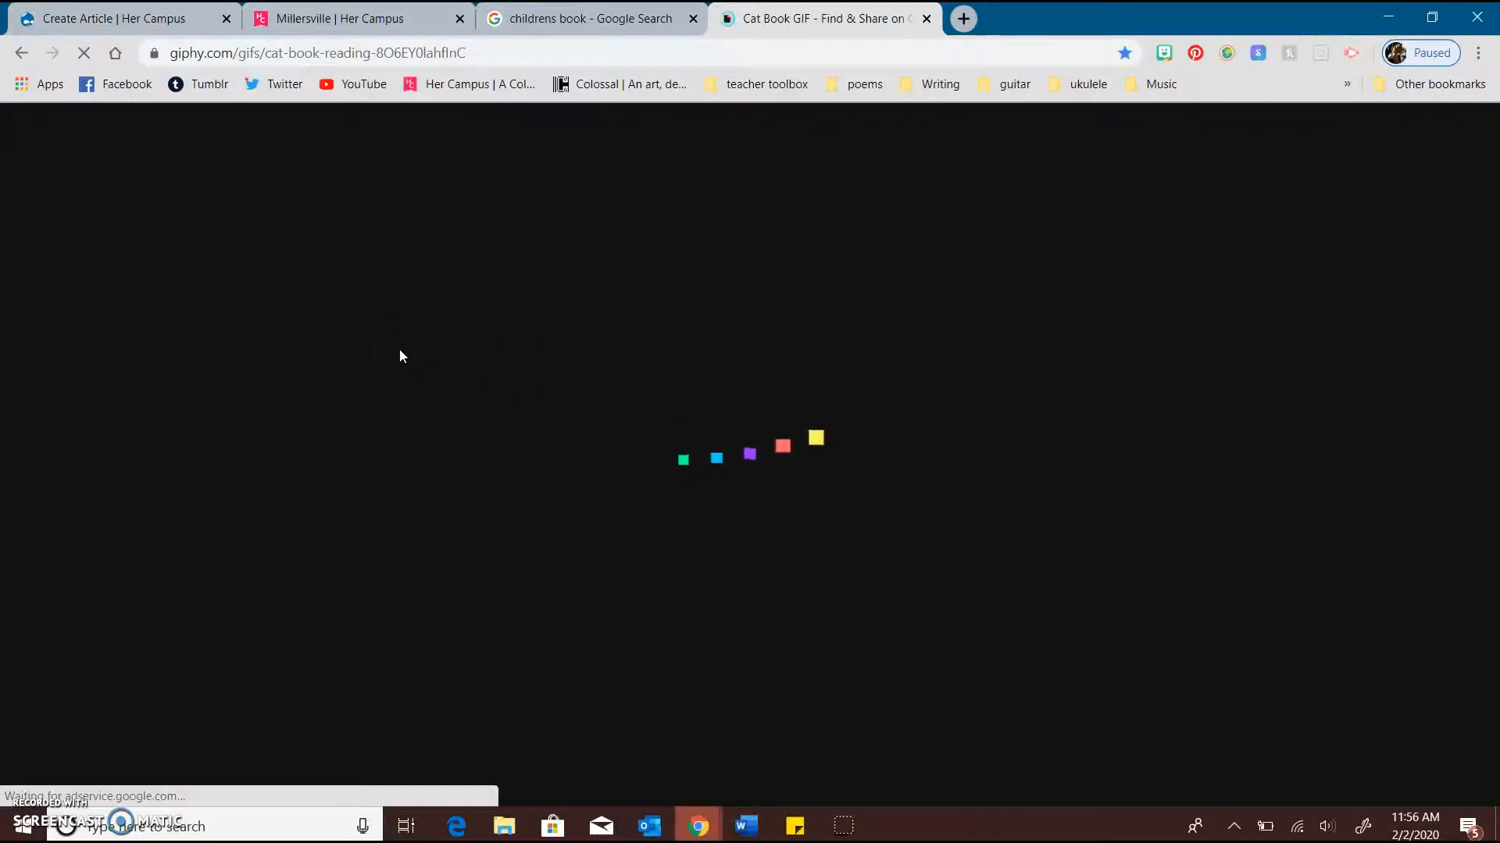
# Look over the Cat Book GIF, its sharing options and the related GIFs on the page
pyautogui.click(586, 446)
pyautogui.scroll(-1, 586, 449)
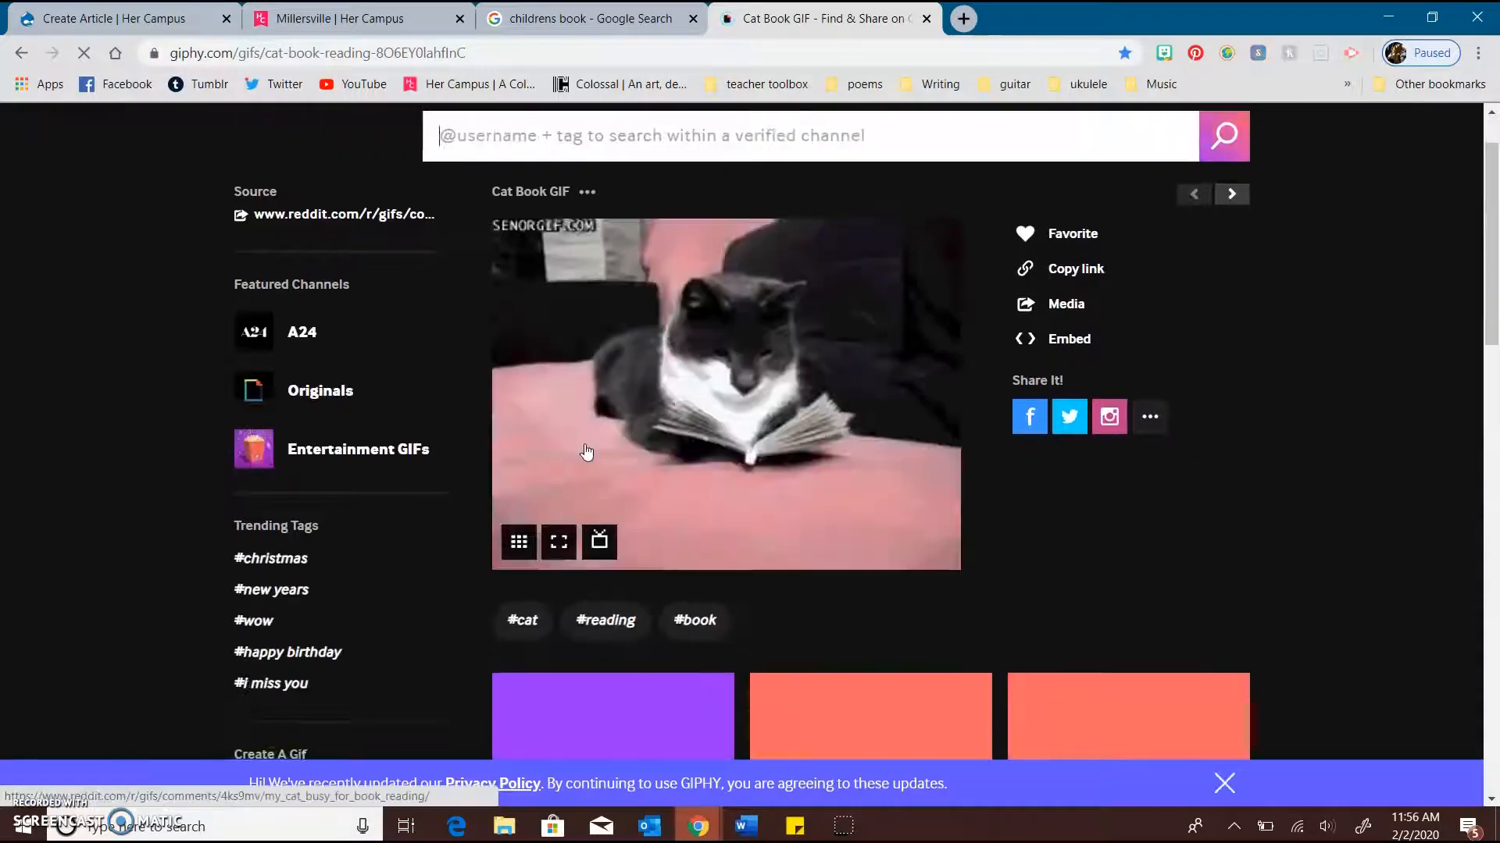
pyautogui.click(98, 406)
pyautogui.scroll(-1, 100, 408)
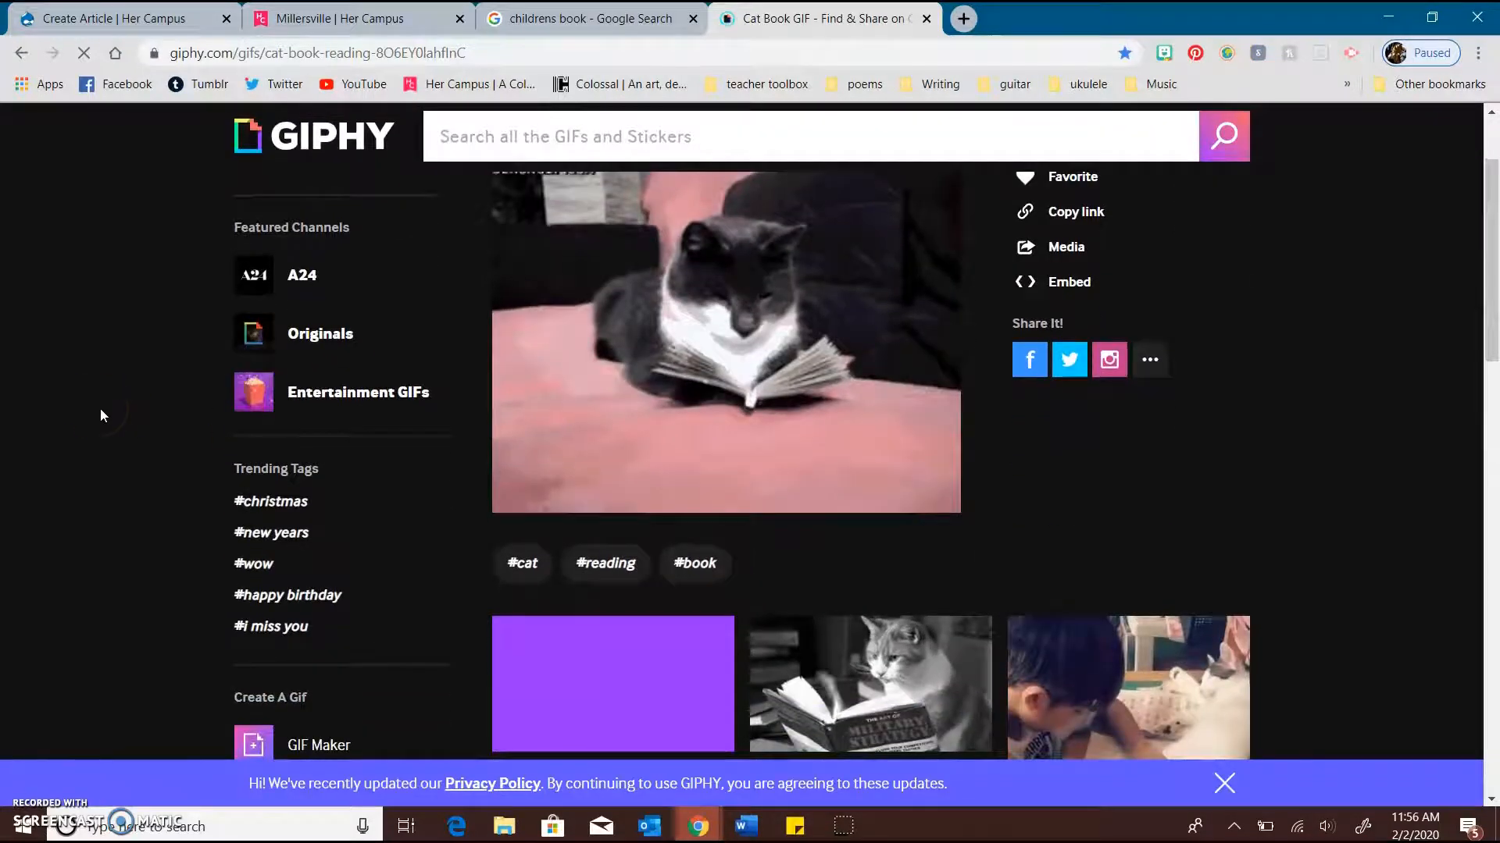
pyautogui.scroll(1, 100, 410)
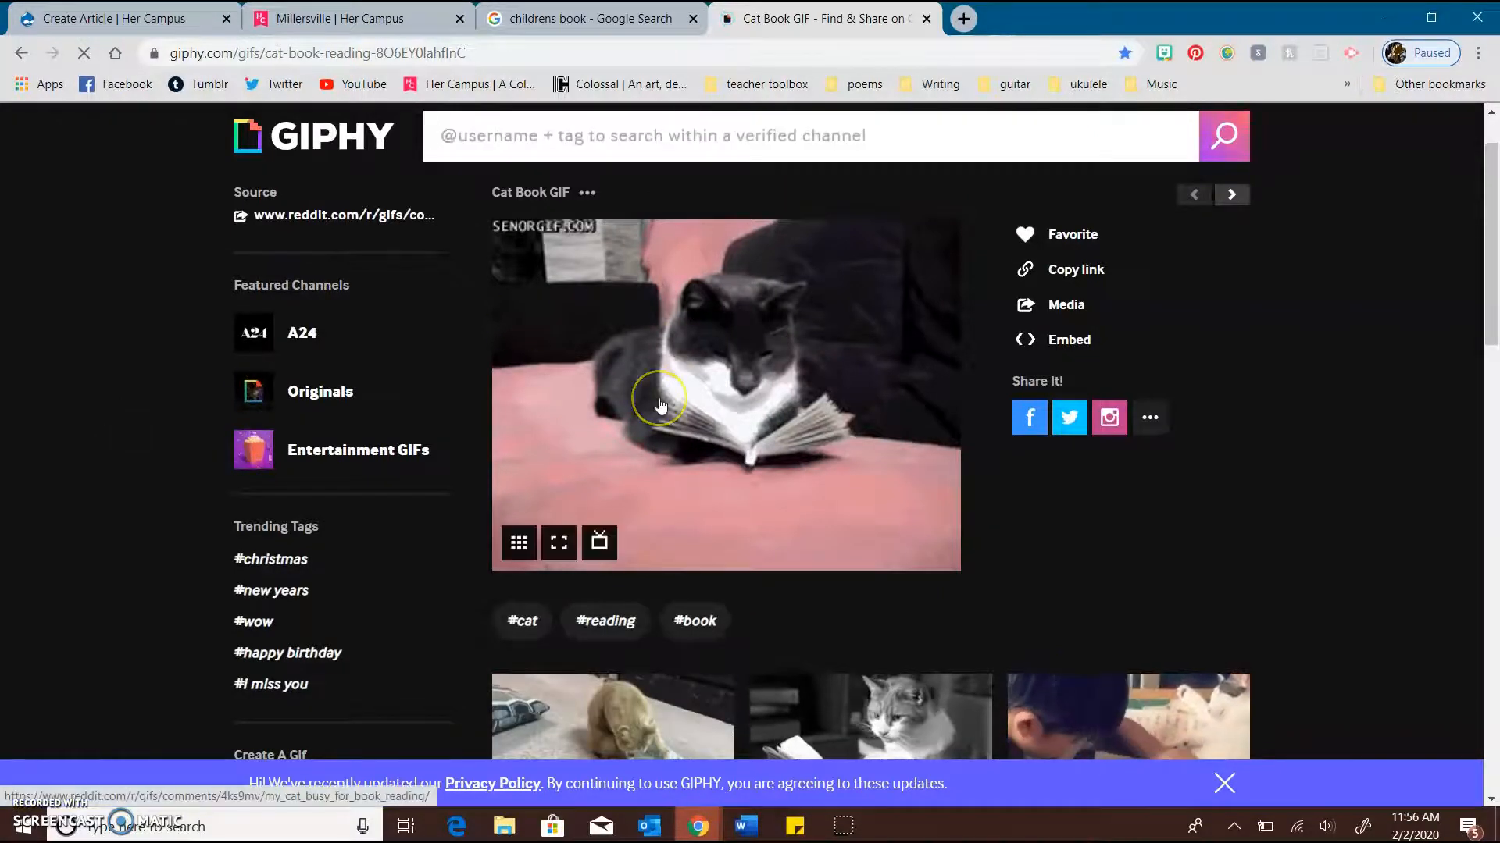
pyautogui.scroll(-2, 660, 405)
pyautogui.scroll(1, 660, 404)
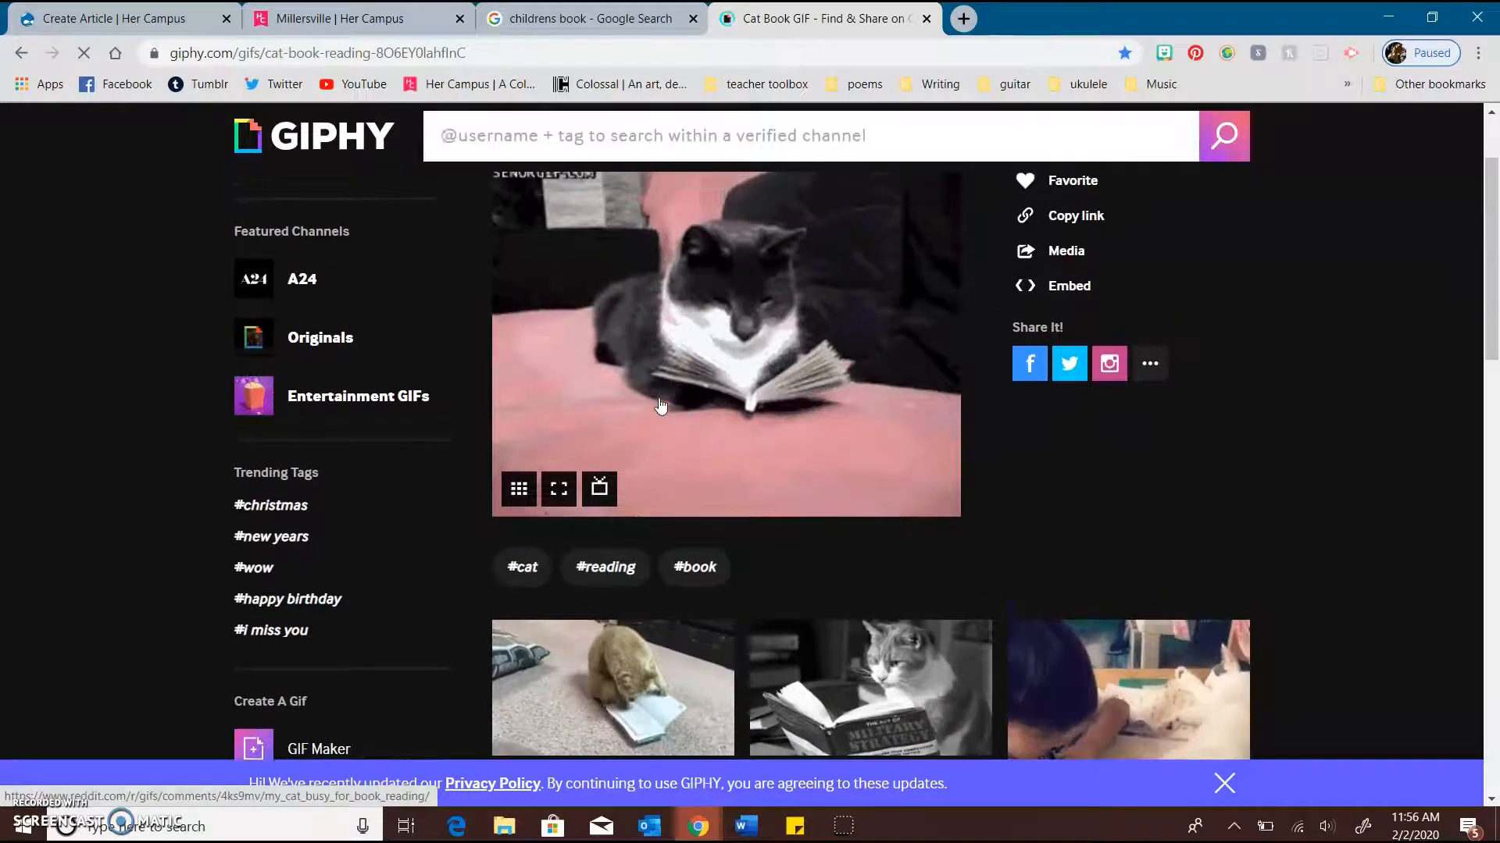
pyautogui.scroll(2, 750, 435)
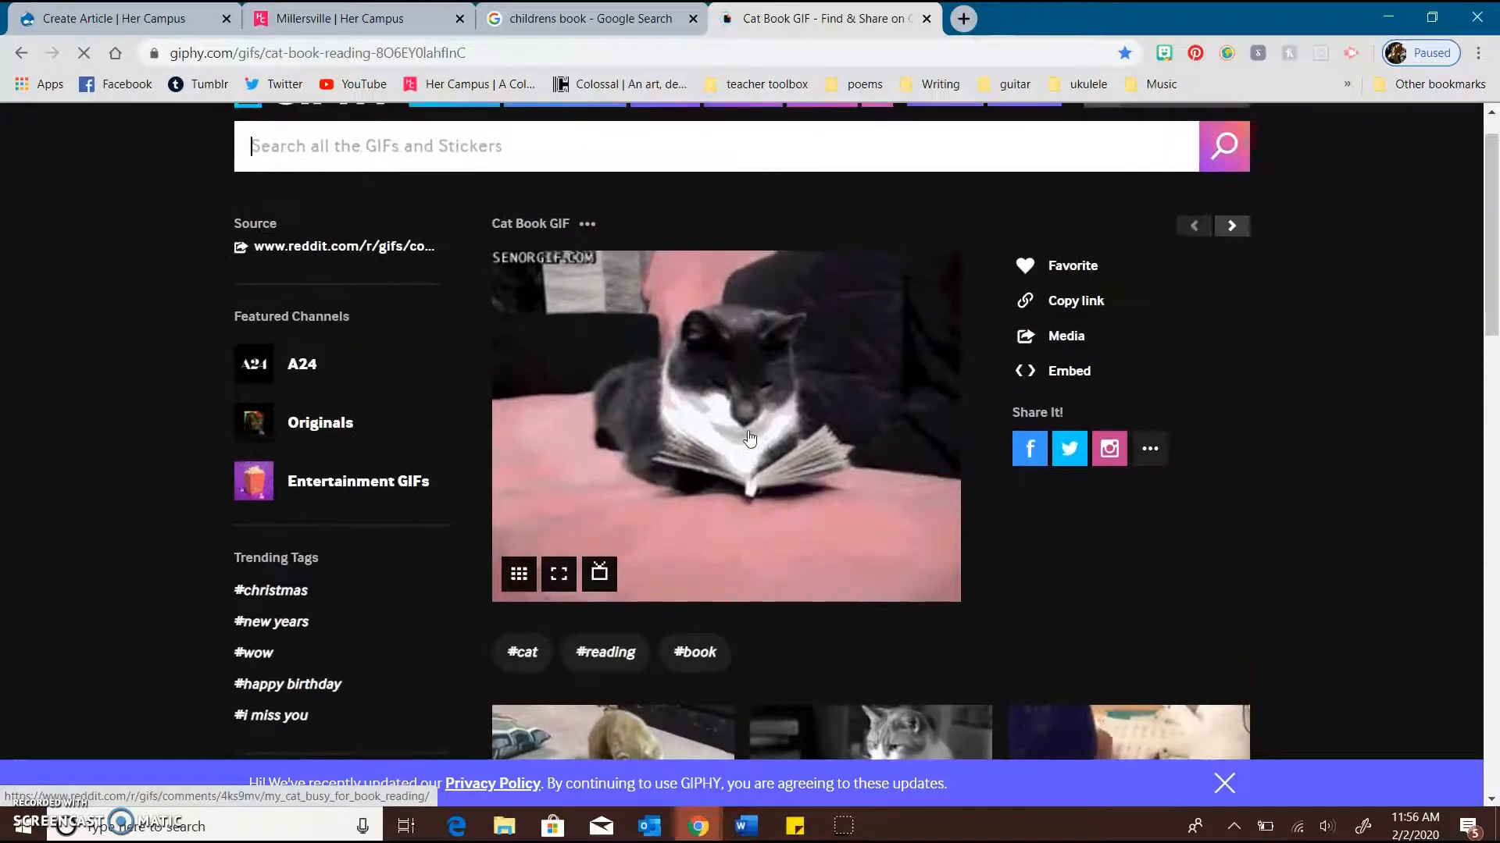
# Show the Cat Book GIF's embed code, and copy its GIF Link from the link options
pyautogui.click(1078, 371)
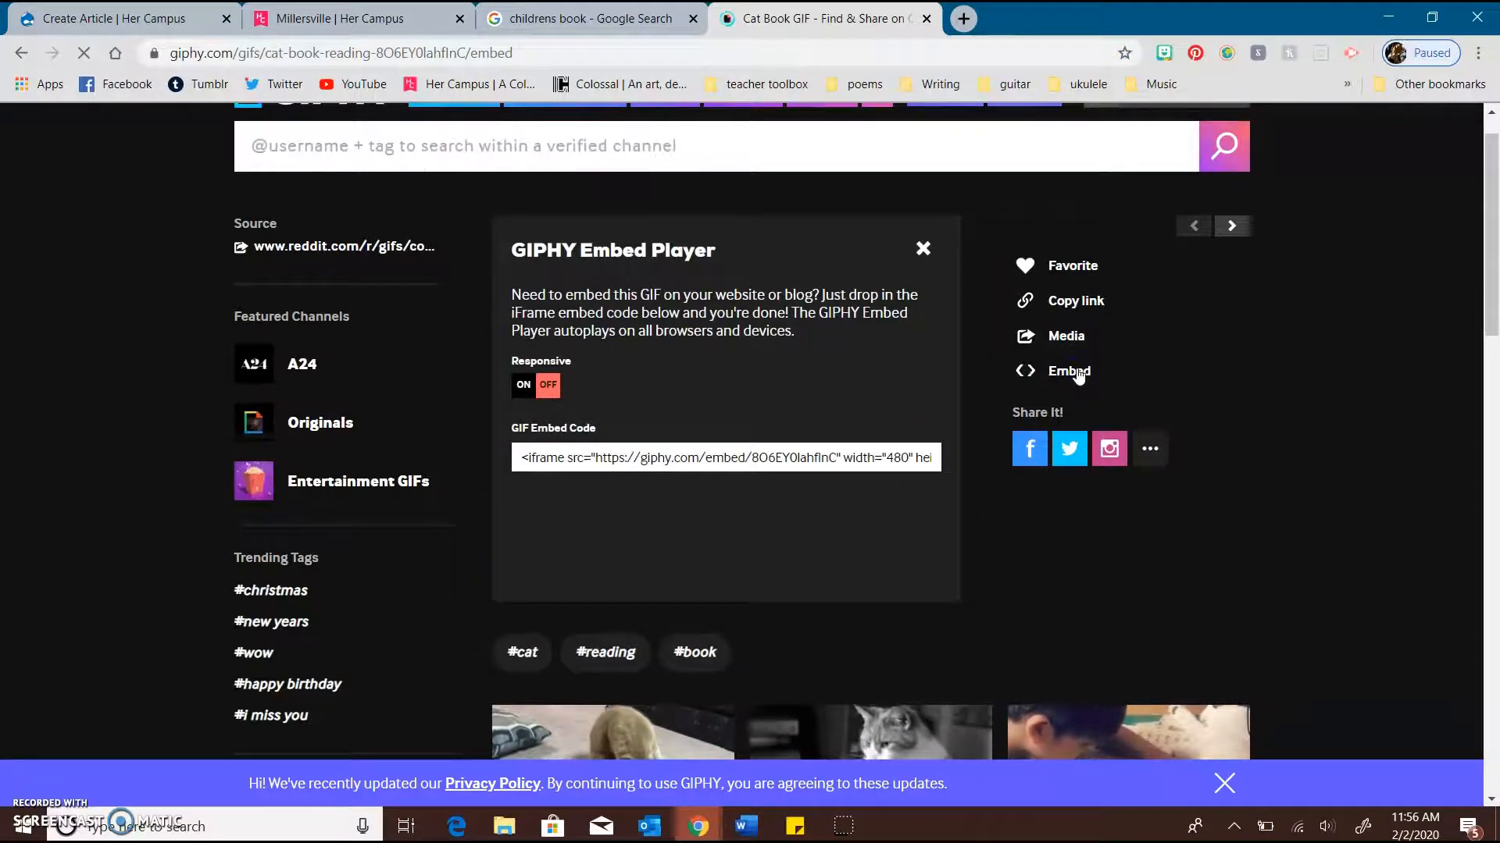
pyautogui.click(539, 391)
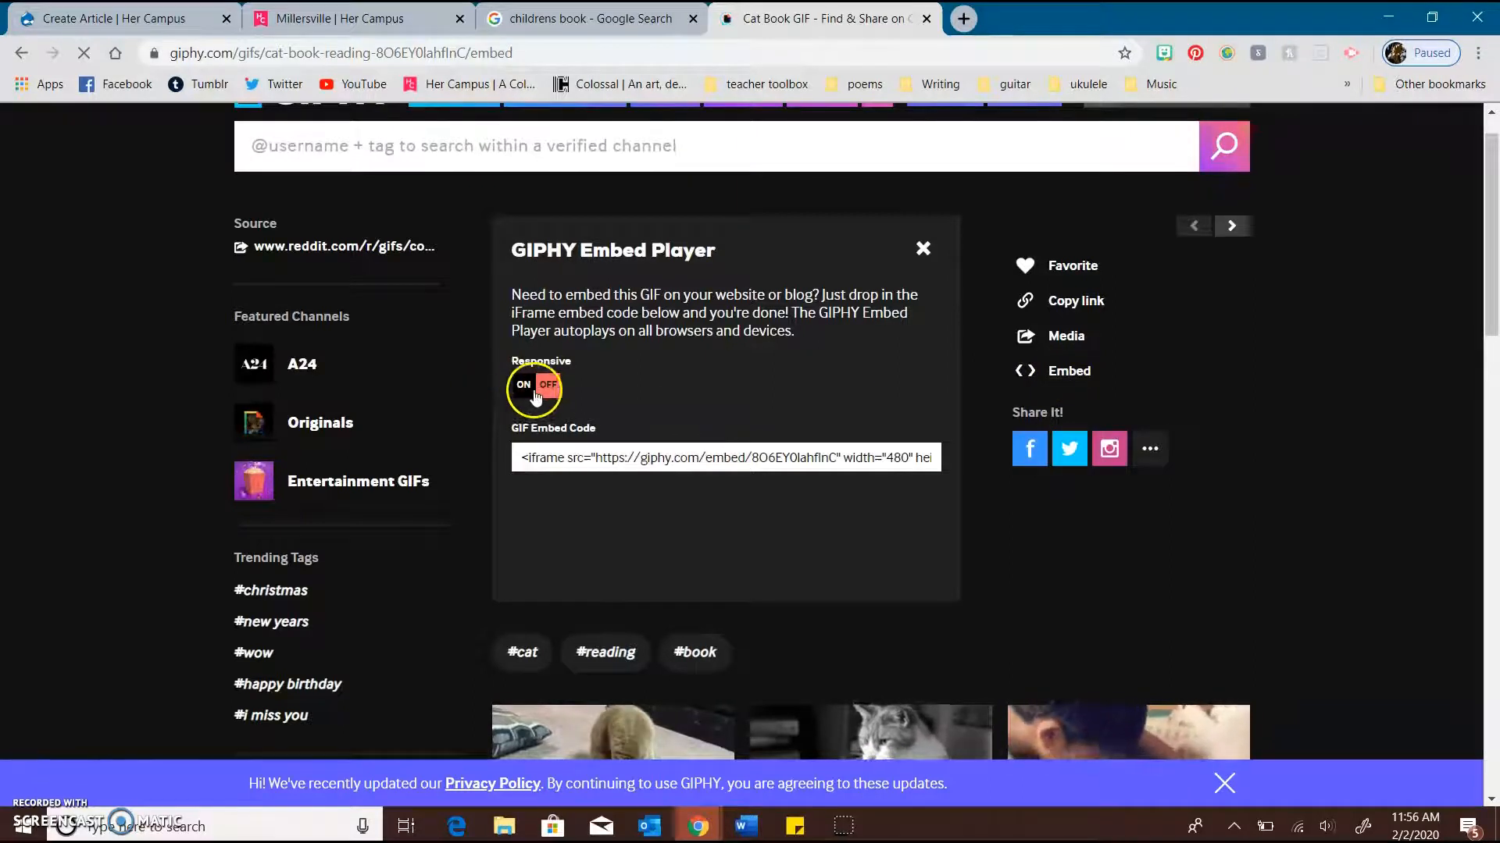
pyautogui.click(1078, 304)
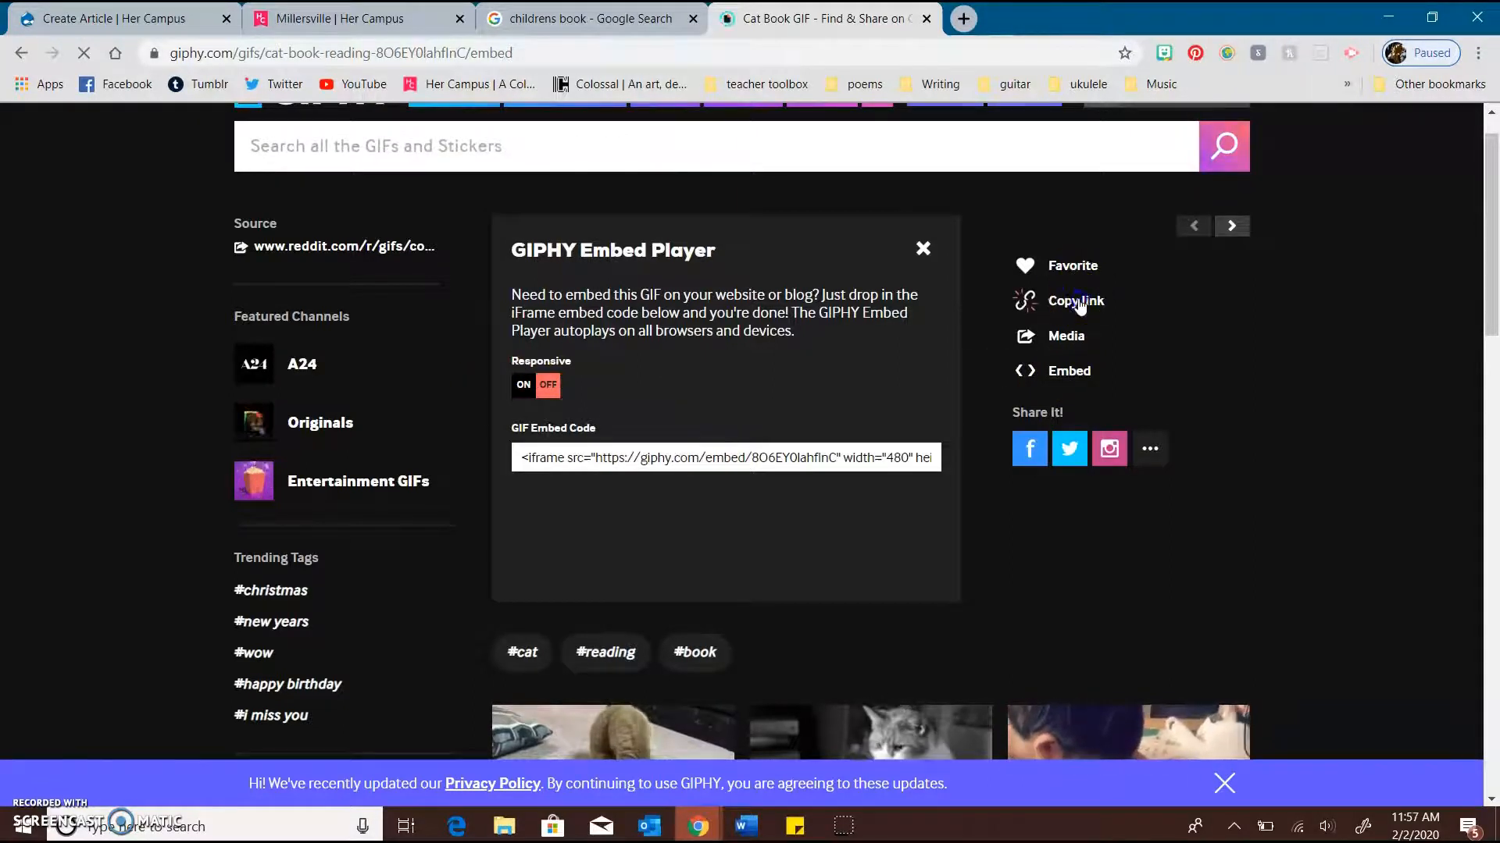
pyautogui.click(624, 374)
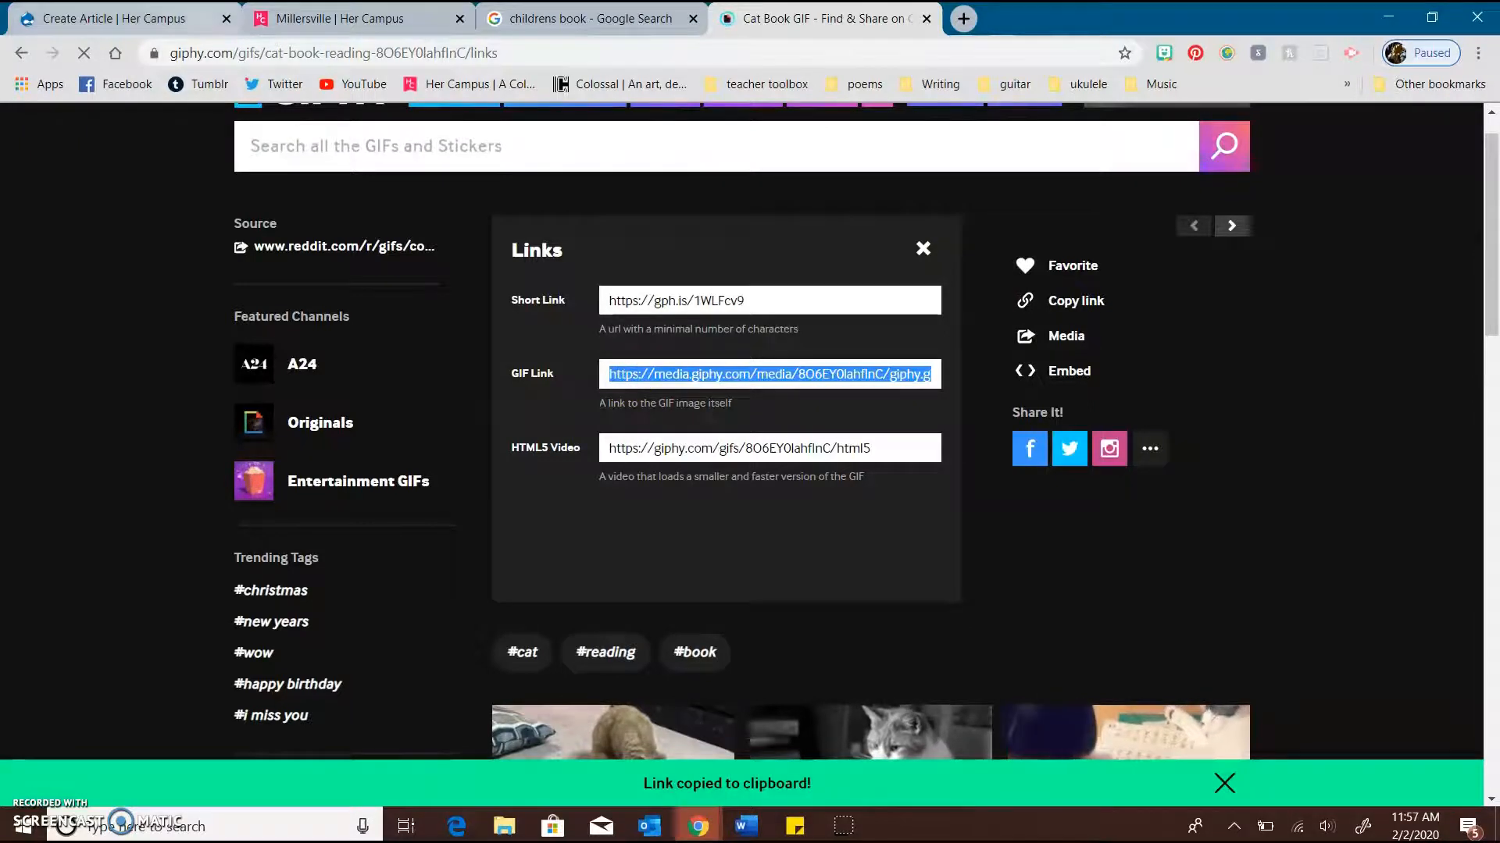
# Return to the Create Article form and embed the cat GIF in the Listicle Intro using the copied giphy.gif address
pyautogui.click(168, 9)
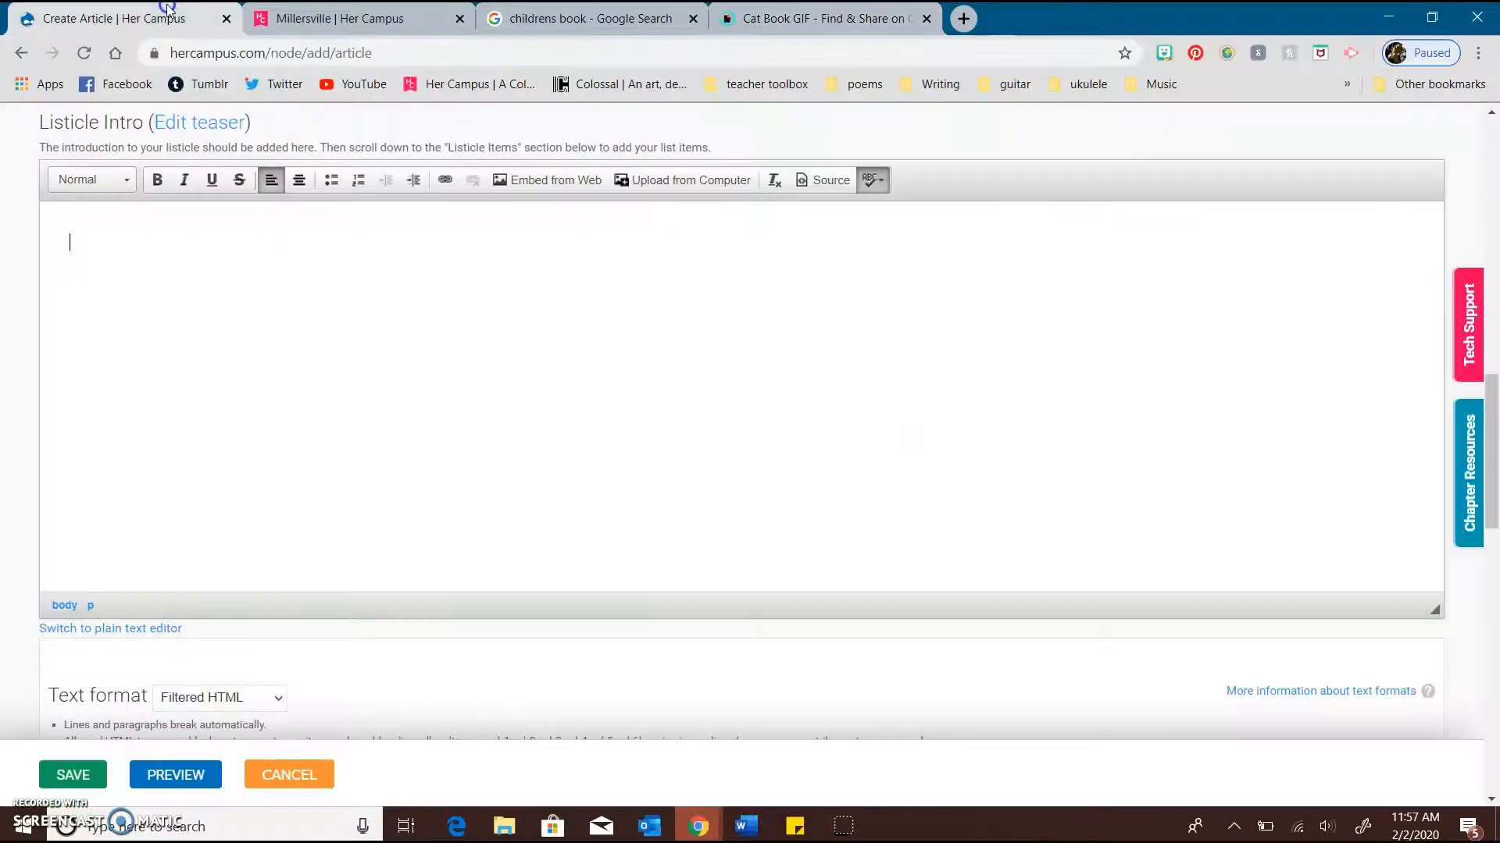
pyautogui.click(545, 186)
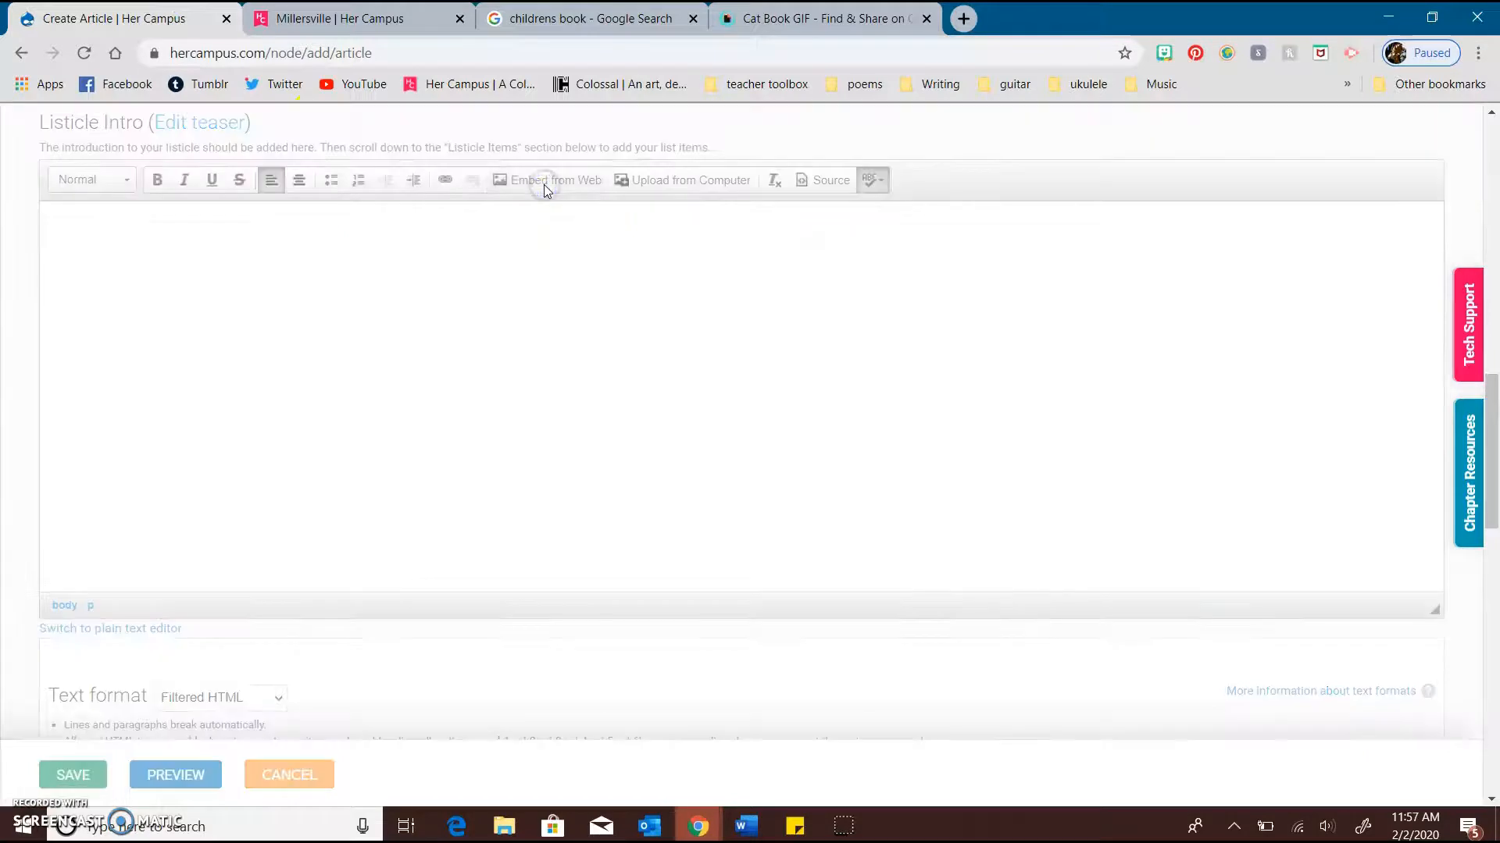
pyautogui.write('https://media.giphy.com/media/8O6EY0lahfInC/giphy.gif')
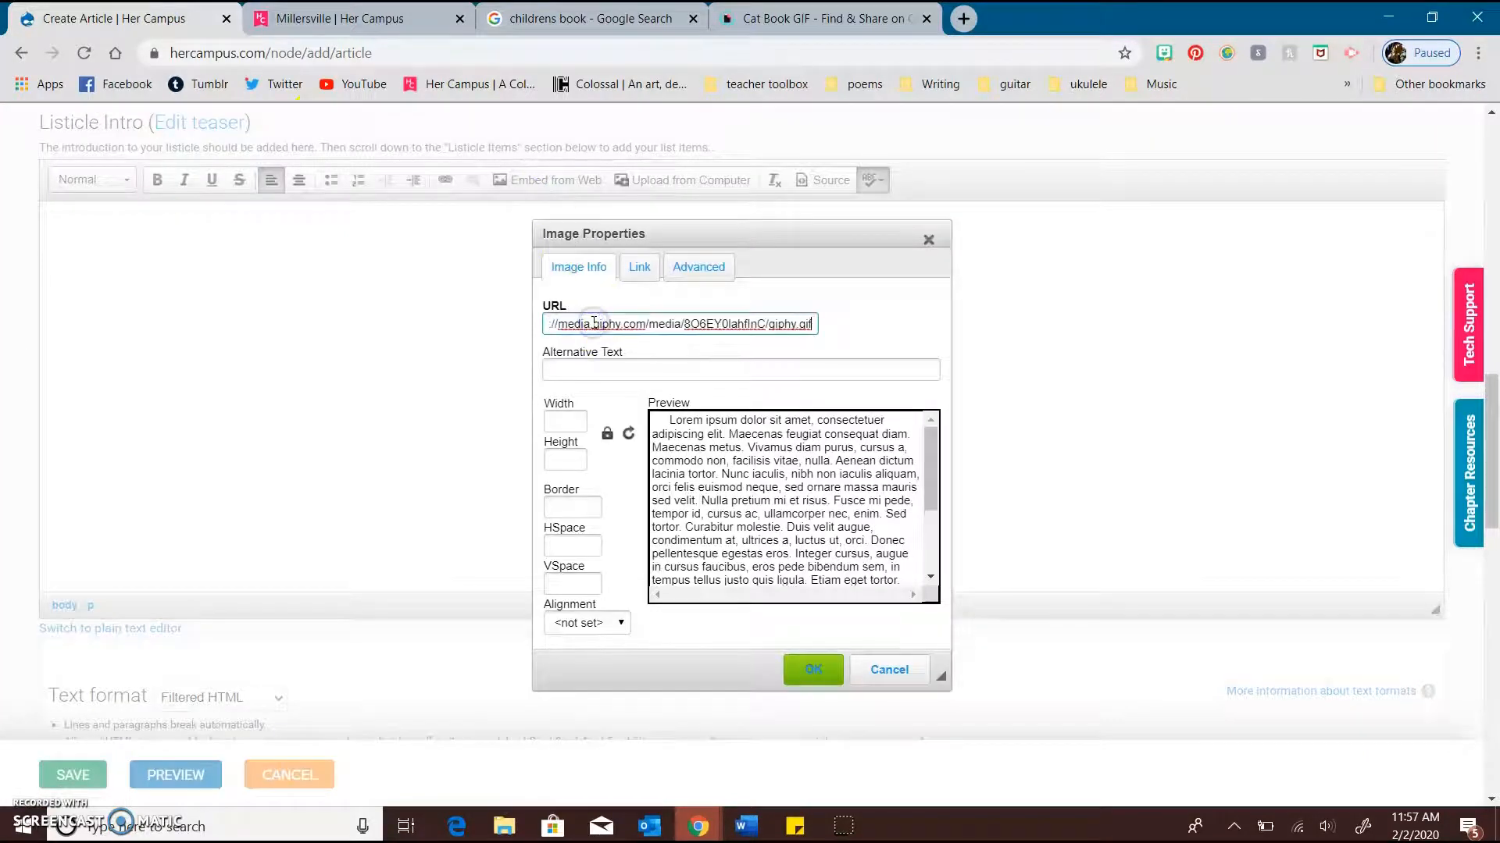
pyautogui.click(817, 667)
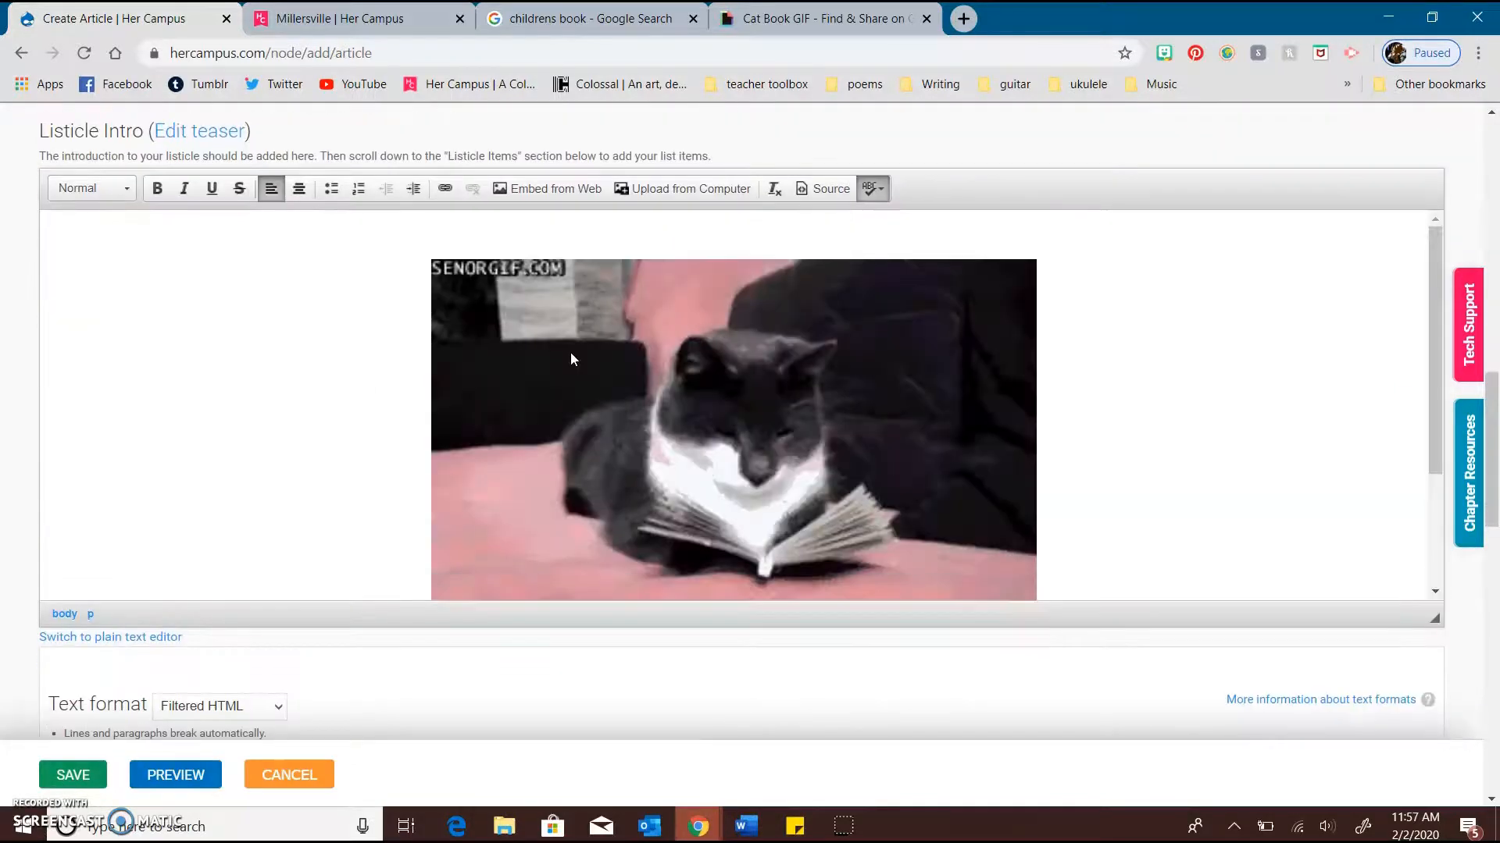
# Write "Hi! This is my article!" beneath the cat GIF in the Listicle Intro, correcting the capitalisation of "This"
pyautogui.scroll(-1, 779, 382)
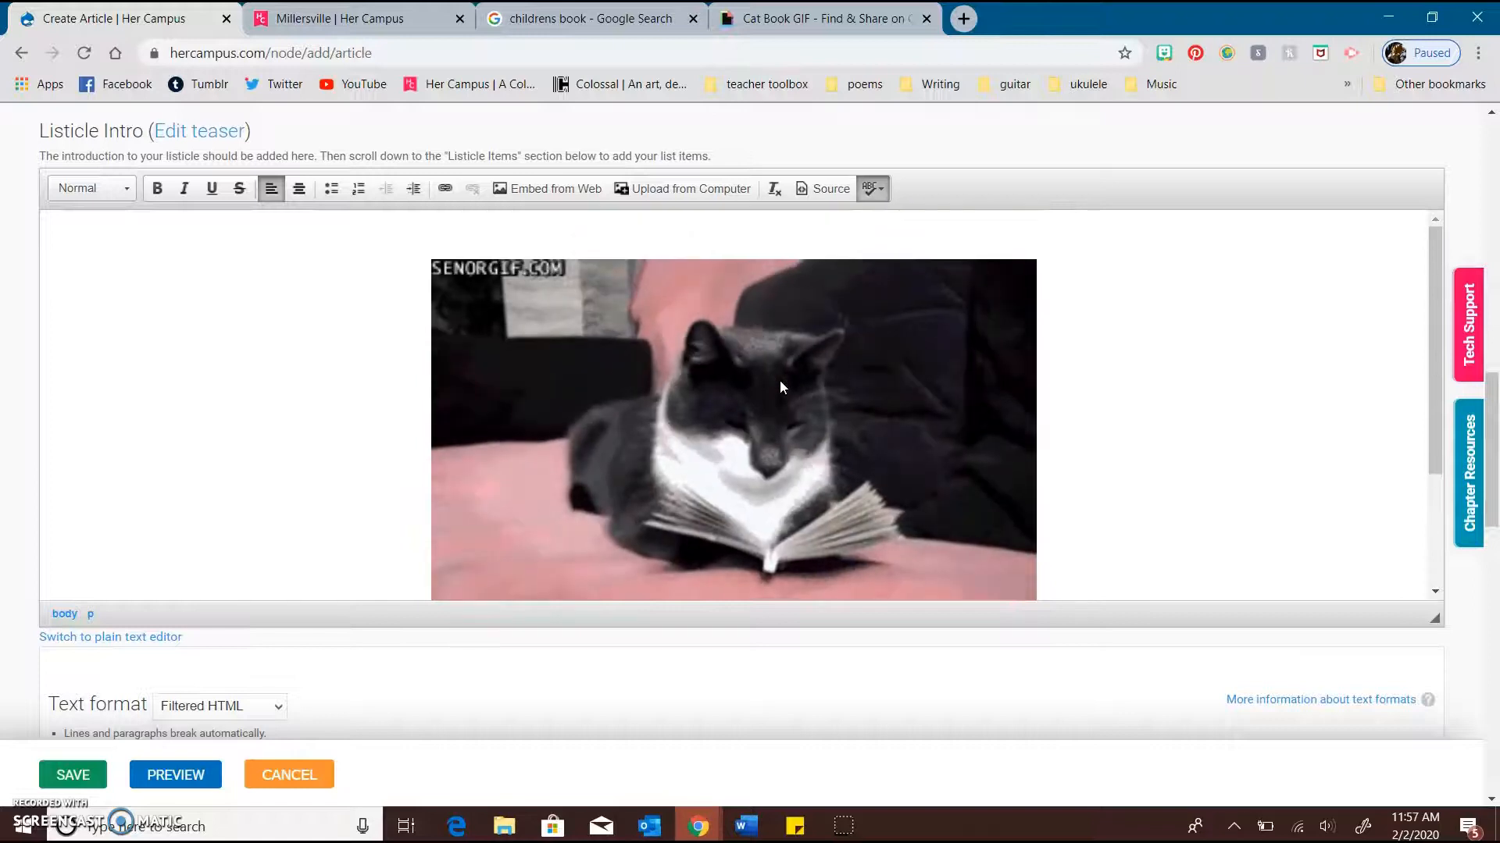
pyautogui.scroll(-1, 770, 386)
pyautogui.write('H')
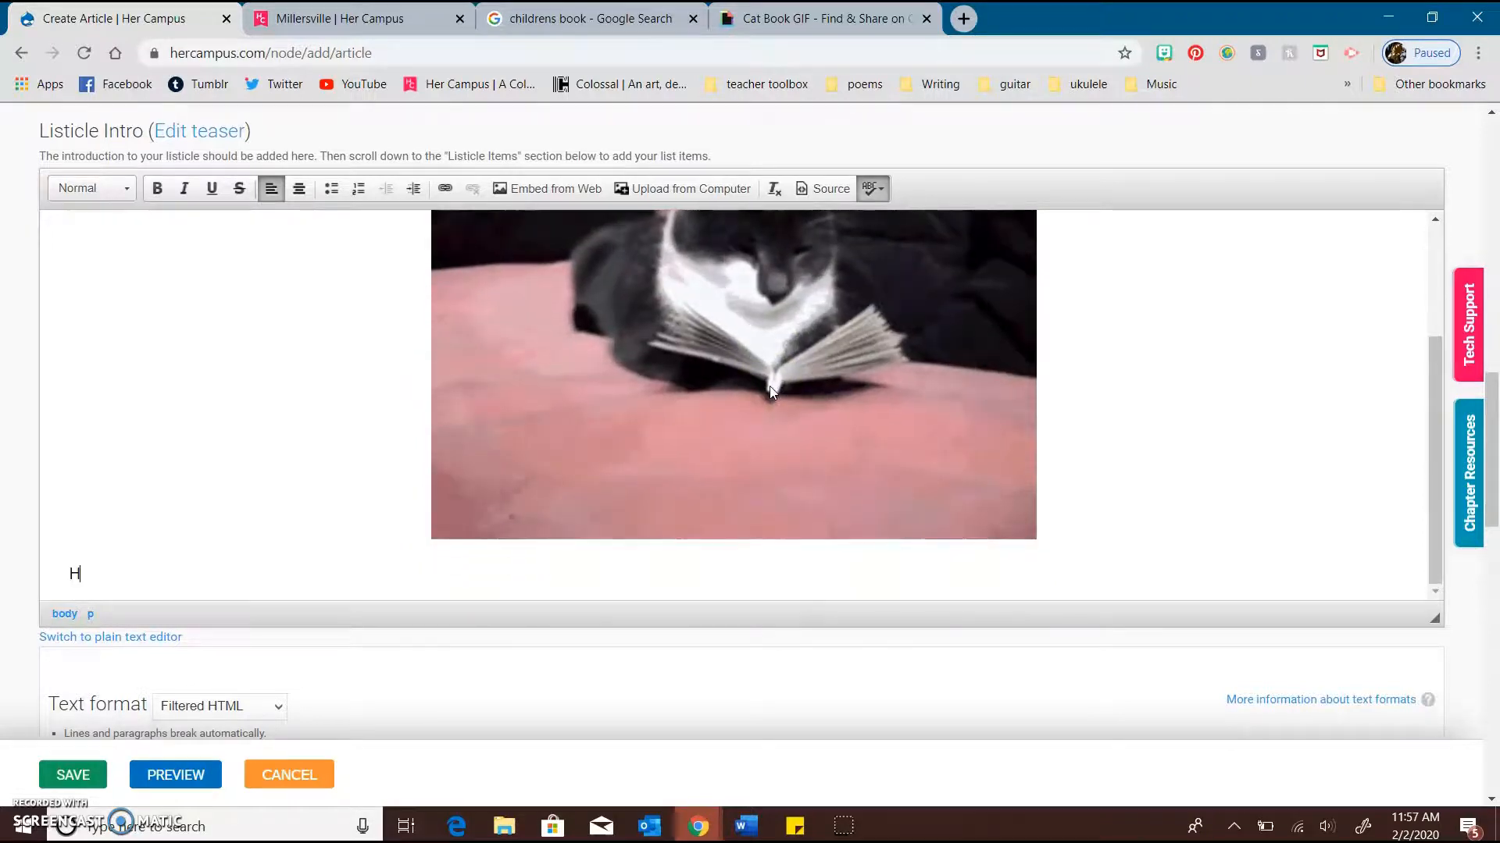
pyautogui.write('i! ')
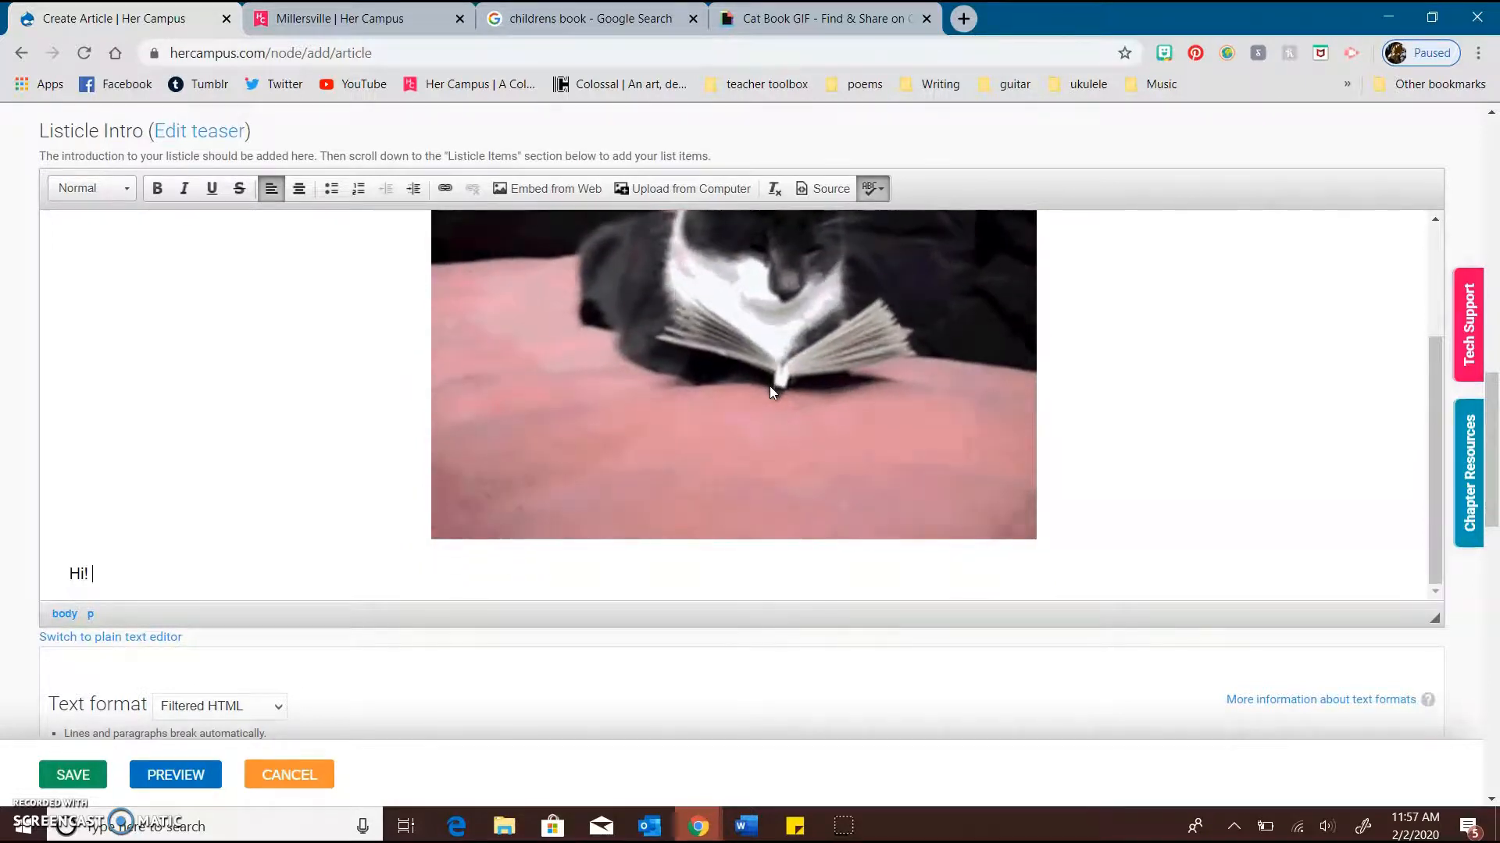
pyautogui.write('THis is m')
pyautogui.write('ticle!')
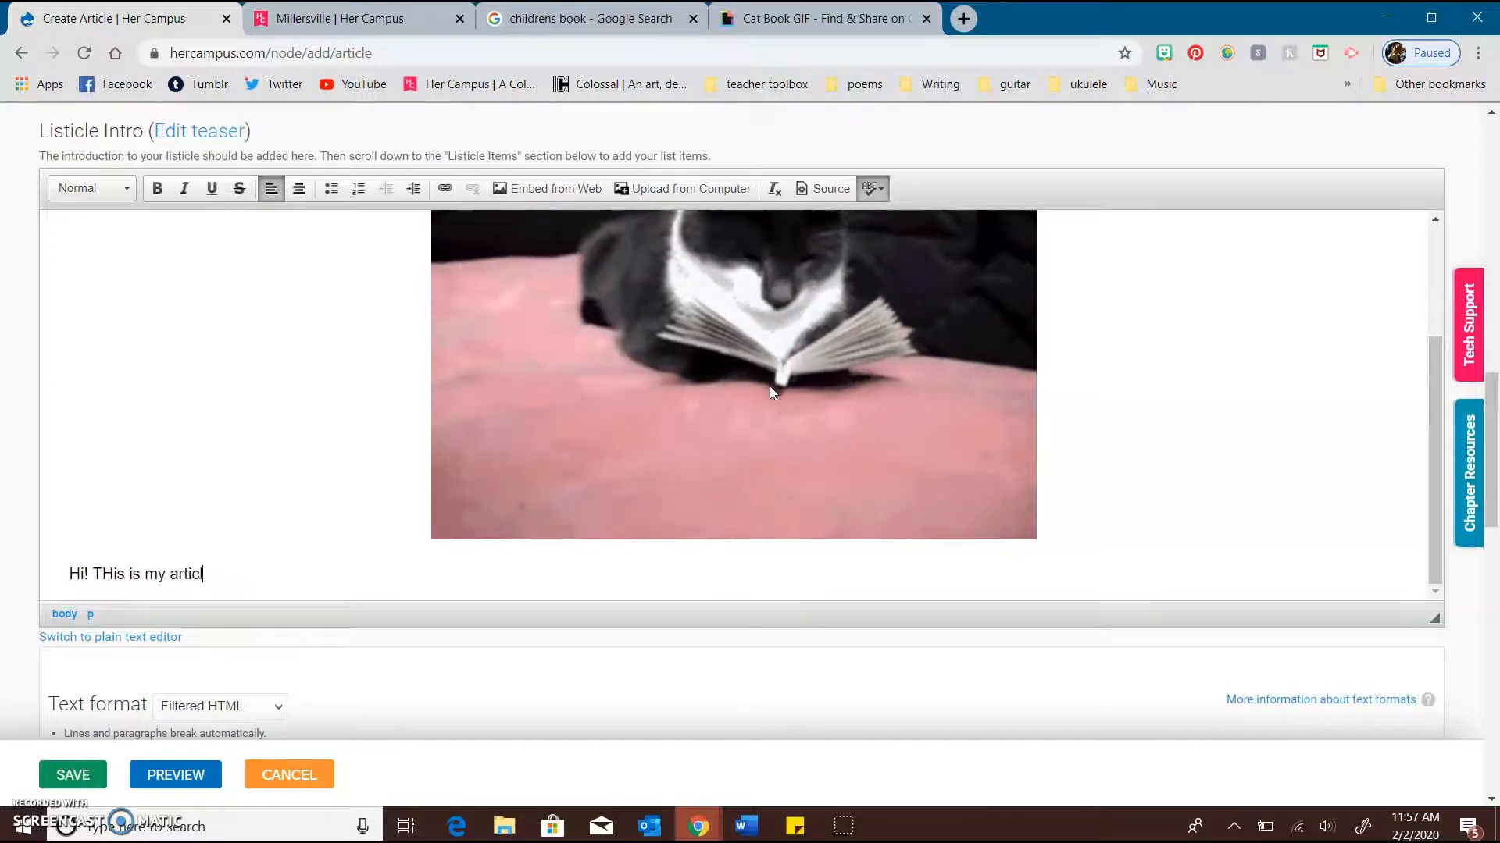
pyautogui.click(109, 575)
pyautogui.press('BackSpace')
pyautogui.write('h')
pyautogui.click(190, 570)
# Look through the form down to the Listicle Items section, and highlight the help text beneath the Image Credit field
pyautogui.scroll(-2, 193, 561)
pyautogui.scroll(-7, 194, 562)
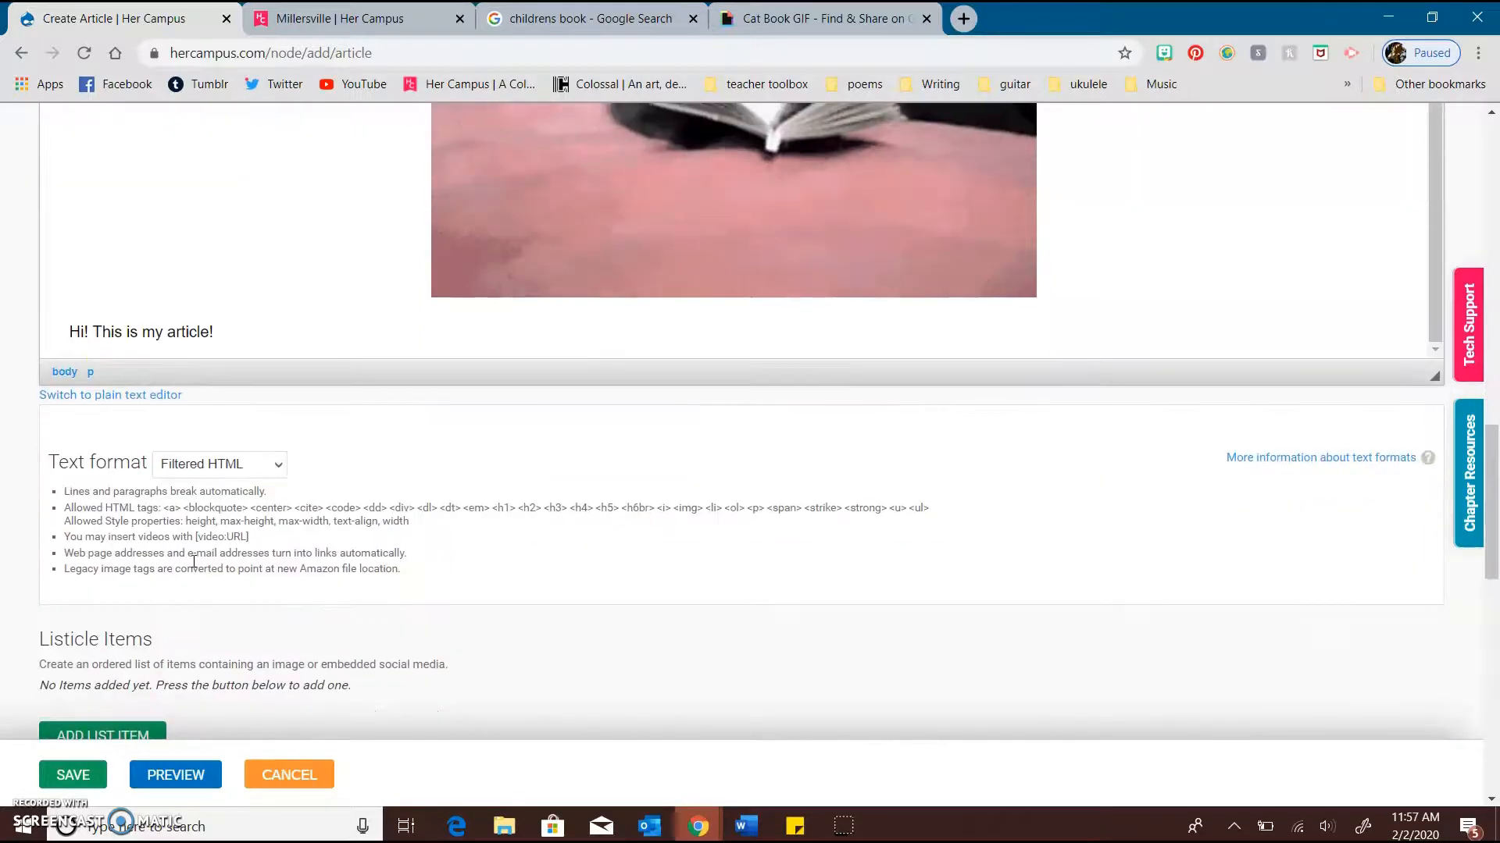
pyautogui.scroll(10, 194, 566)
pyautogui.scroll(1, 193, 563)
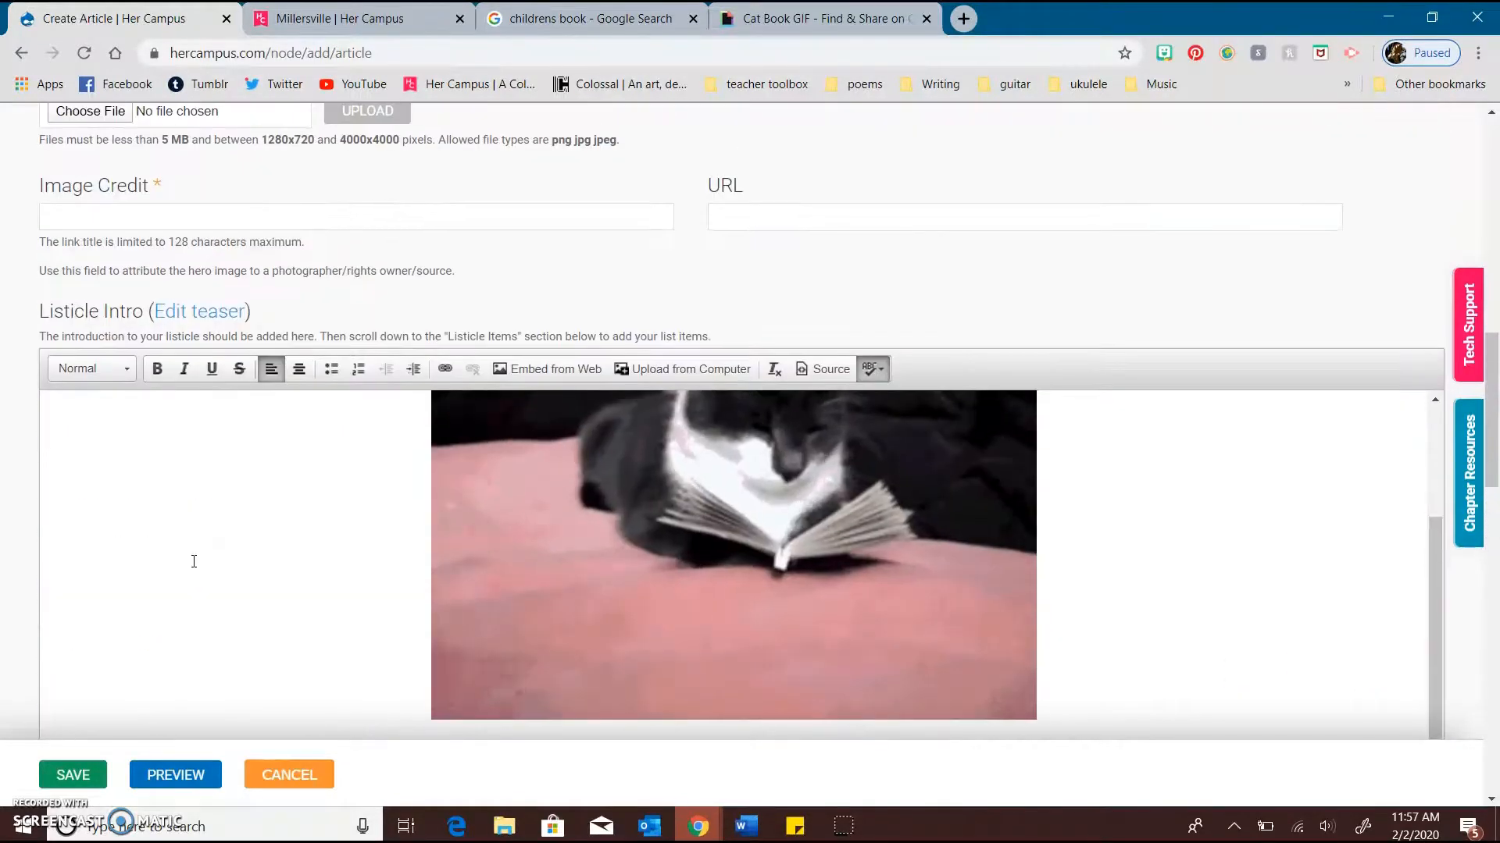
pyautogui.moveTo(478, 267); pyautogui.dragTo(39, 244)
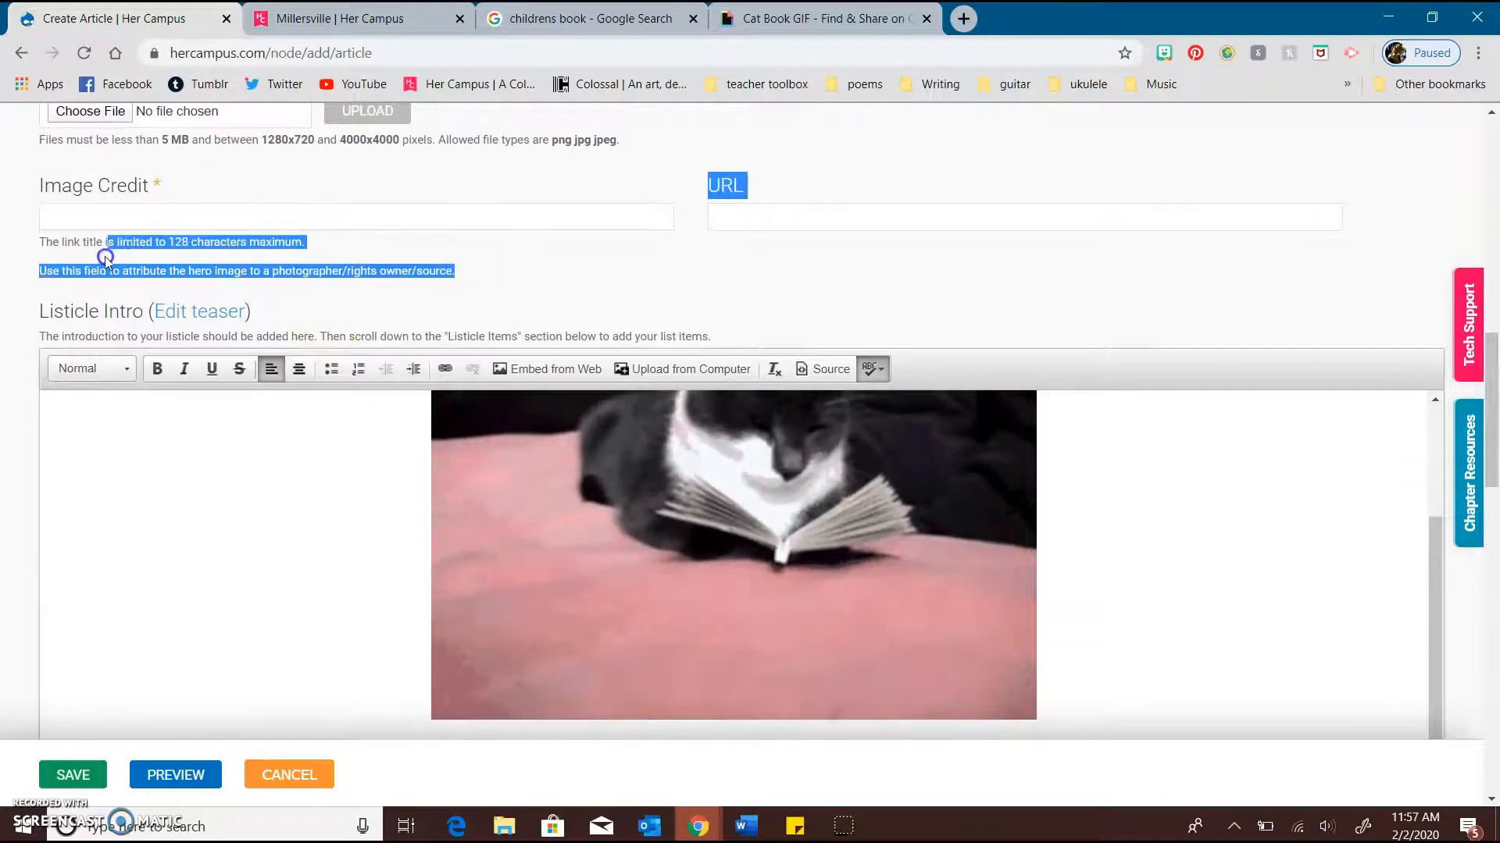
# Highlight the help text beneath the Listicle Intro heading, and look over the Listicle Items and Closing Text sections
pyautogui.click(421, 314)
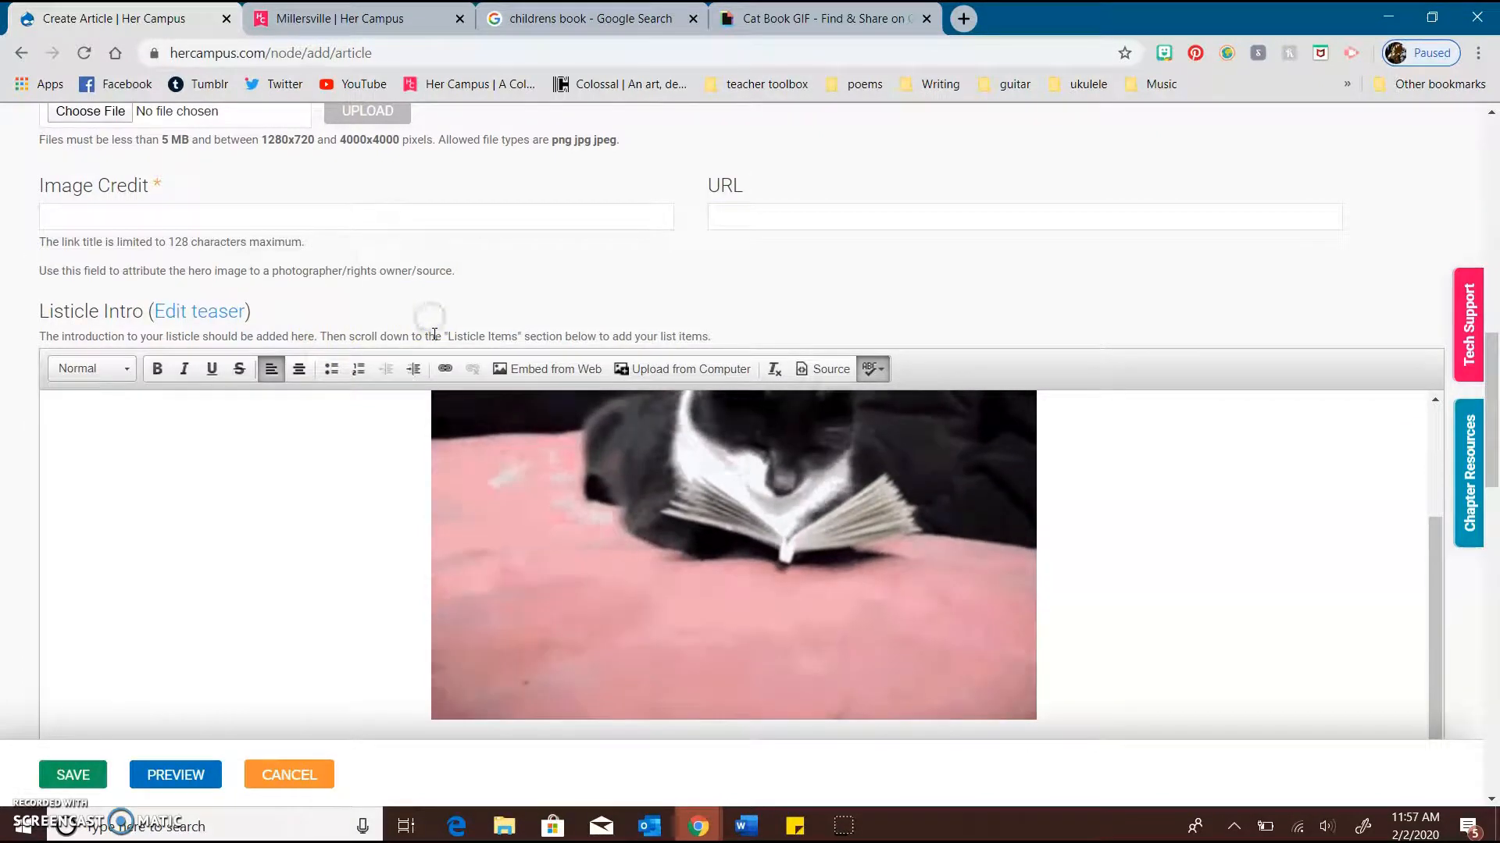
pyautogui.moveTo(435, 337); pyautogui.dragTo(254, 338)
pyautogui.click(506, 308)
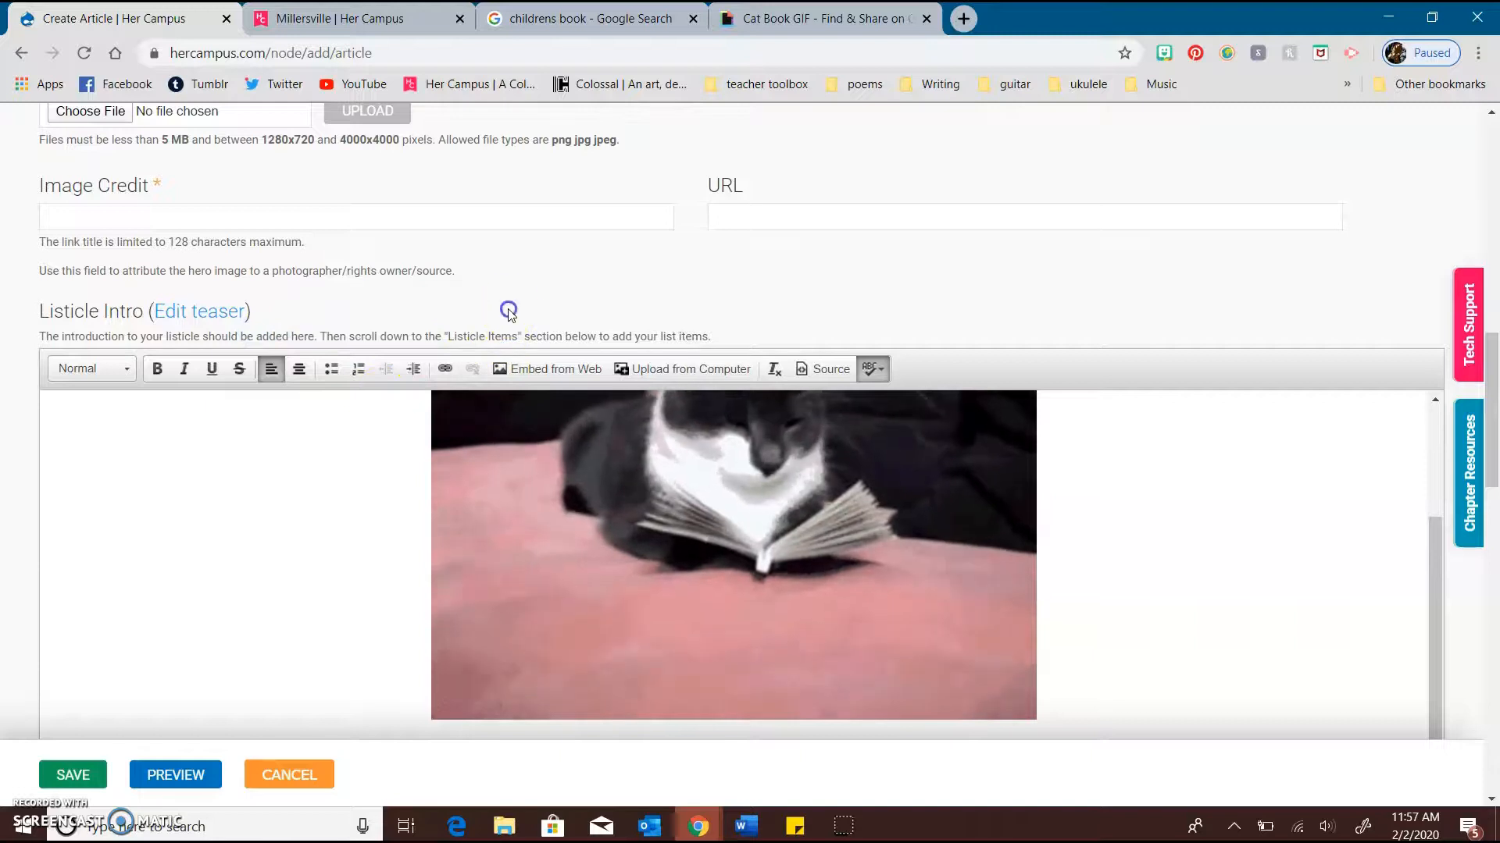
pyautogui.scroll(-8, 355, 541)
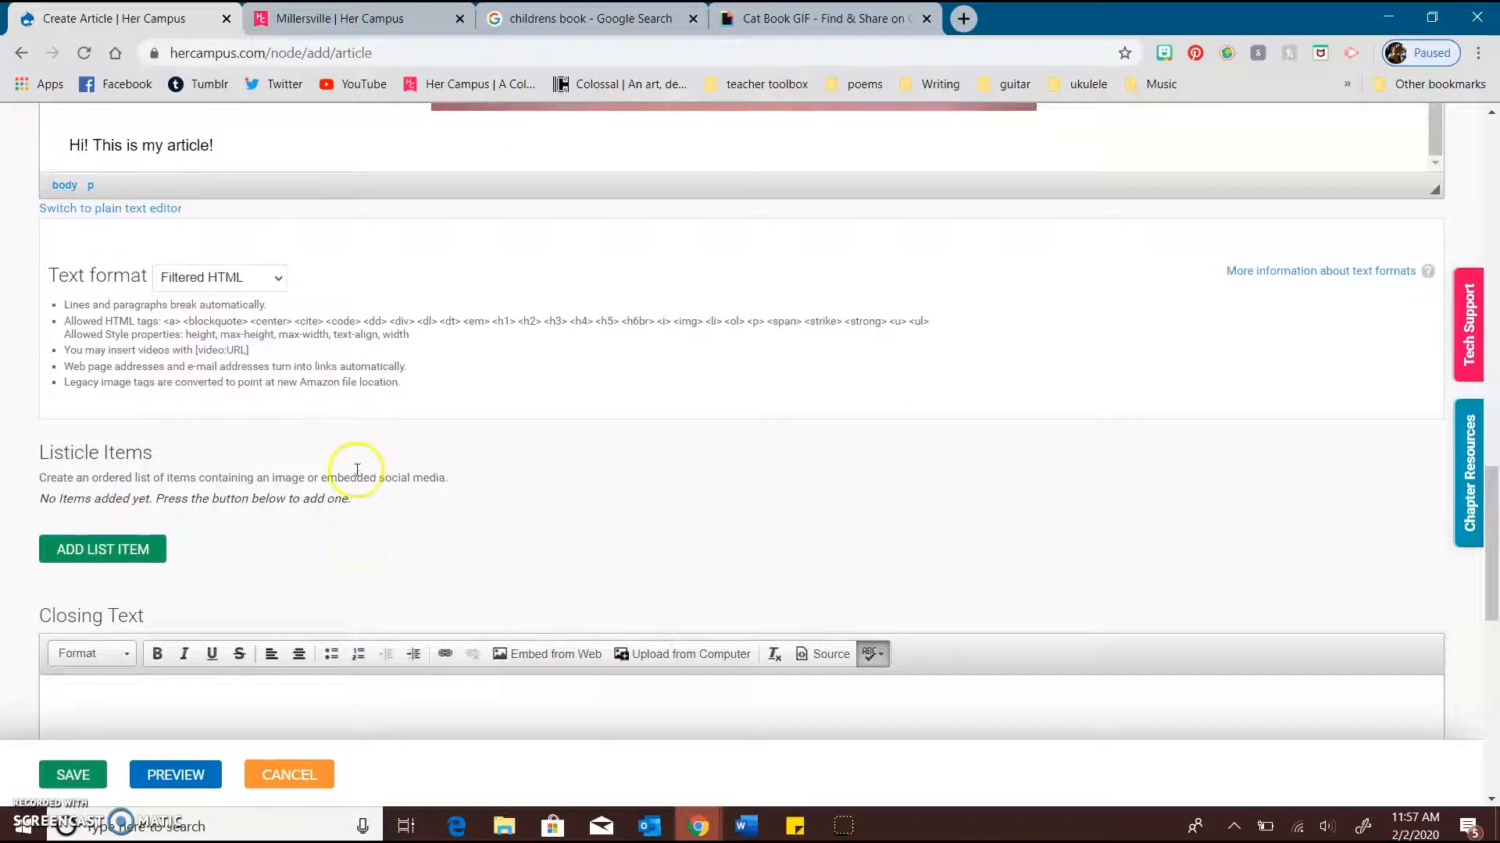
pyautogui.scroll(-1, 356, 472)
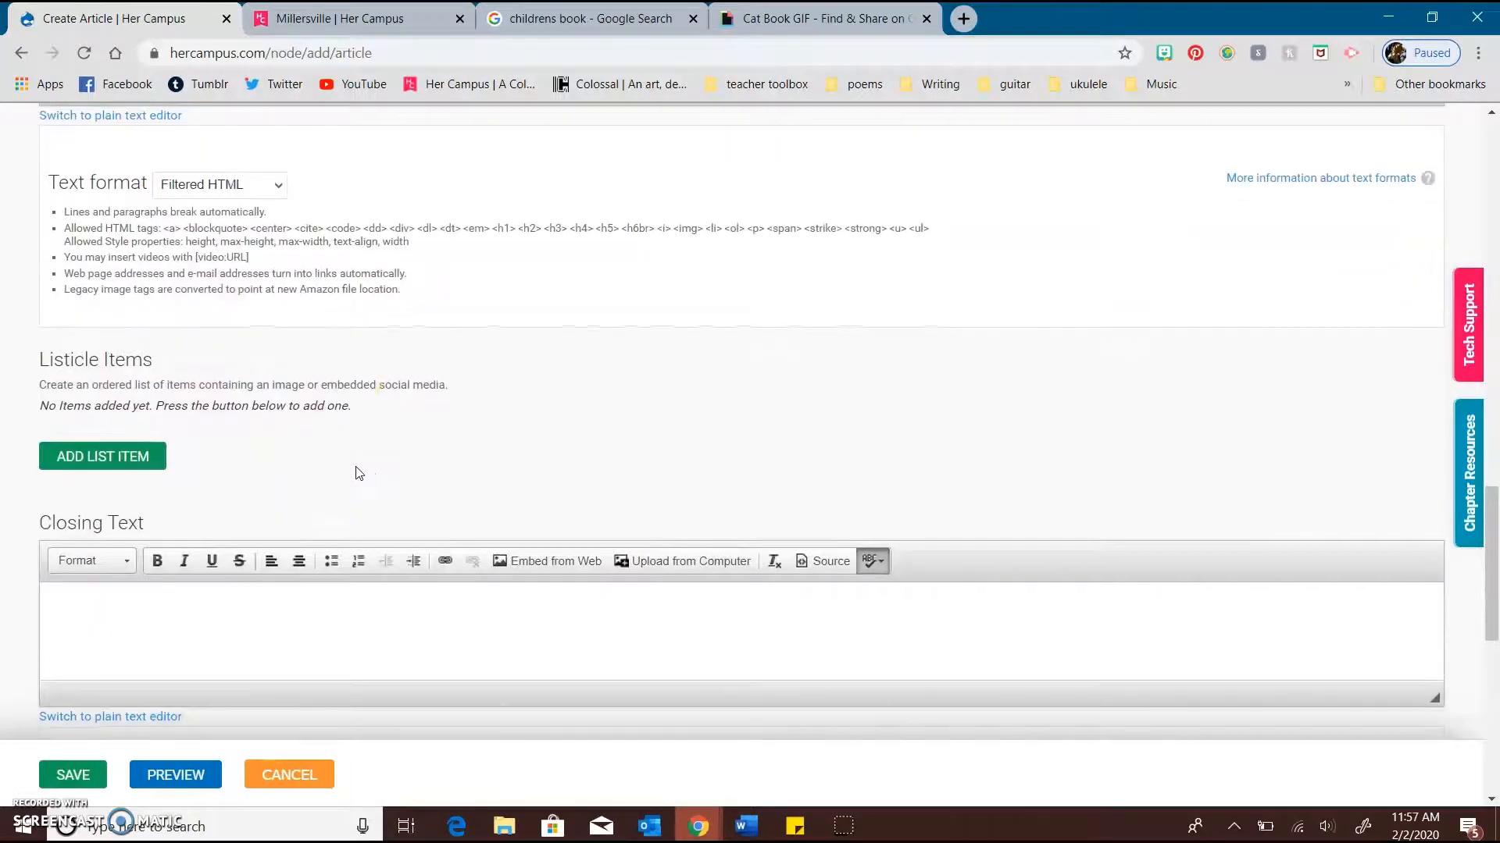
pyautogui.scroll(-1, 353, 422)
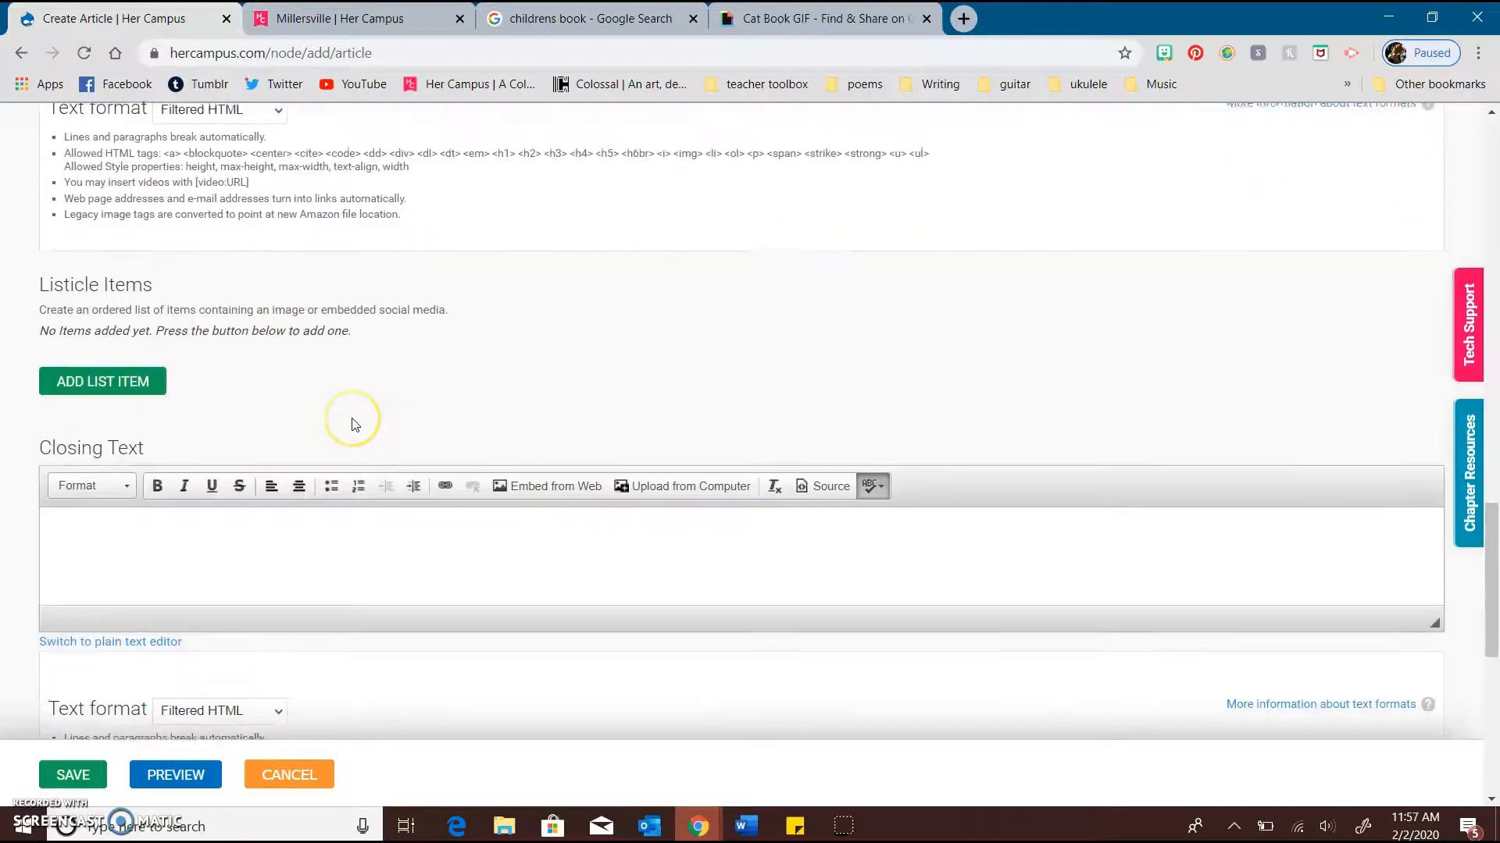
# Look back over the Listicle Intro and its surrounding fields, and highlight the Text format guidelines above Listicle Items
pyautogui.scroll(6, 353, 418)
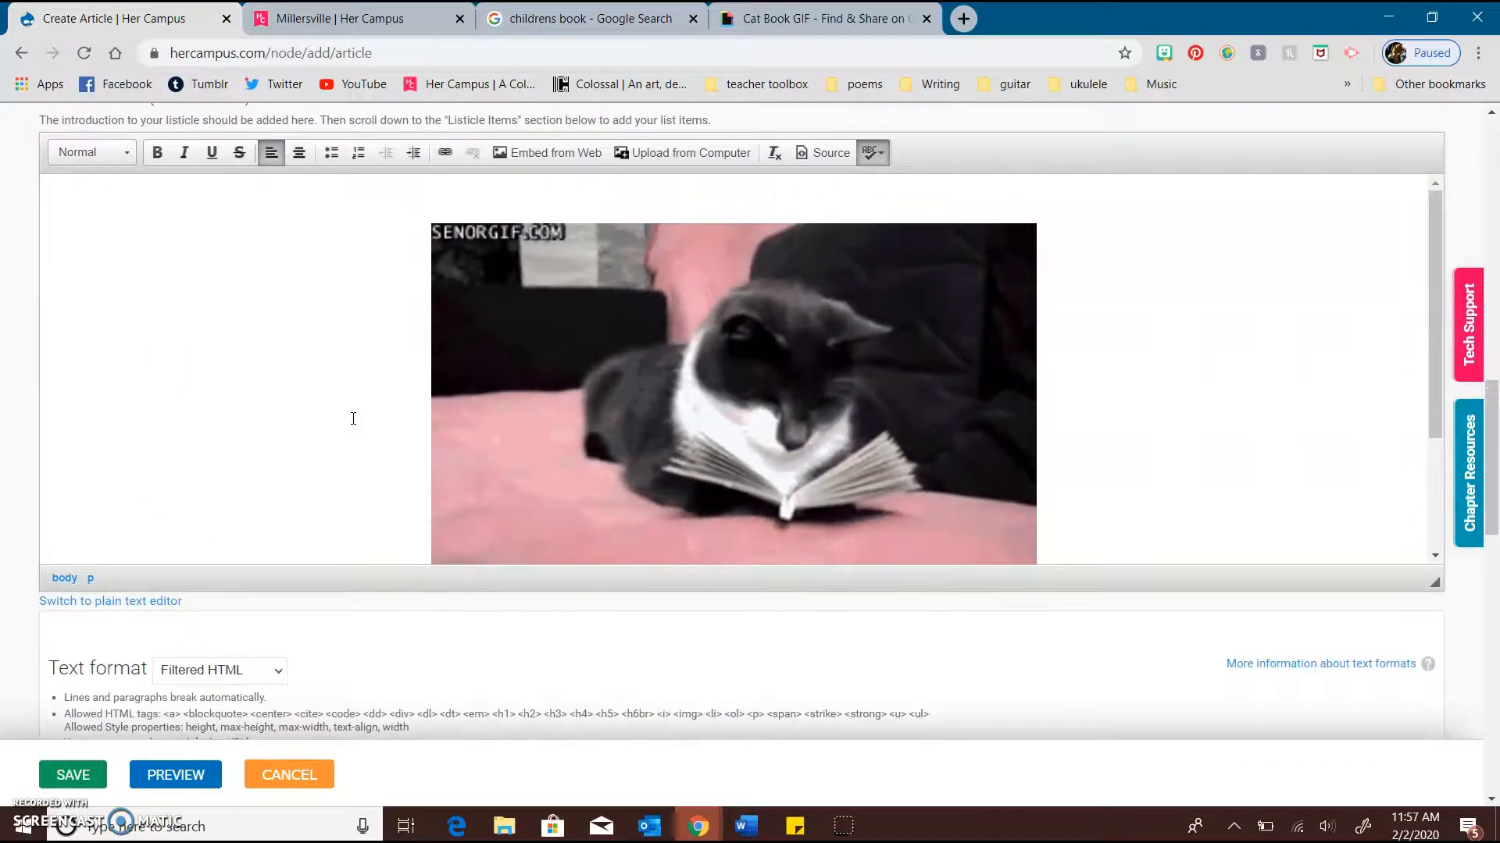
pyautogui.scroll(3, 153, 429)
pyautogui.click(152, 429)
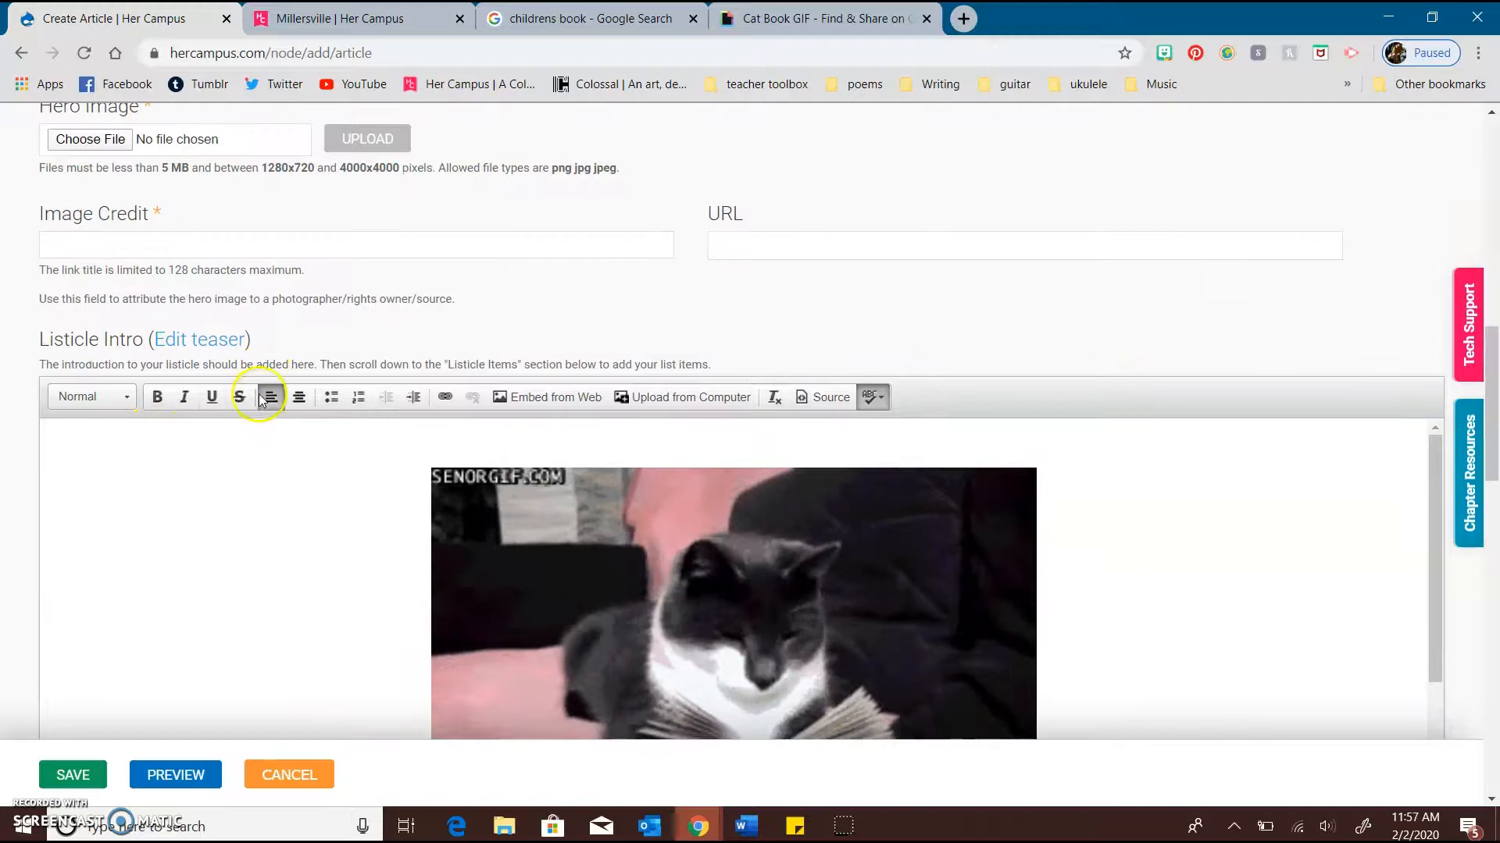
pyautogui.scroll(-1, 258, 392)
pyautogui.scroll(-4, 378, 361)
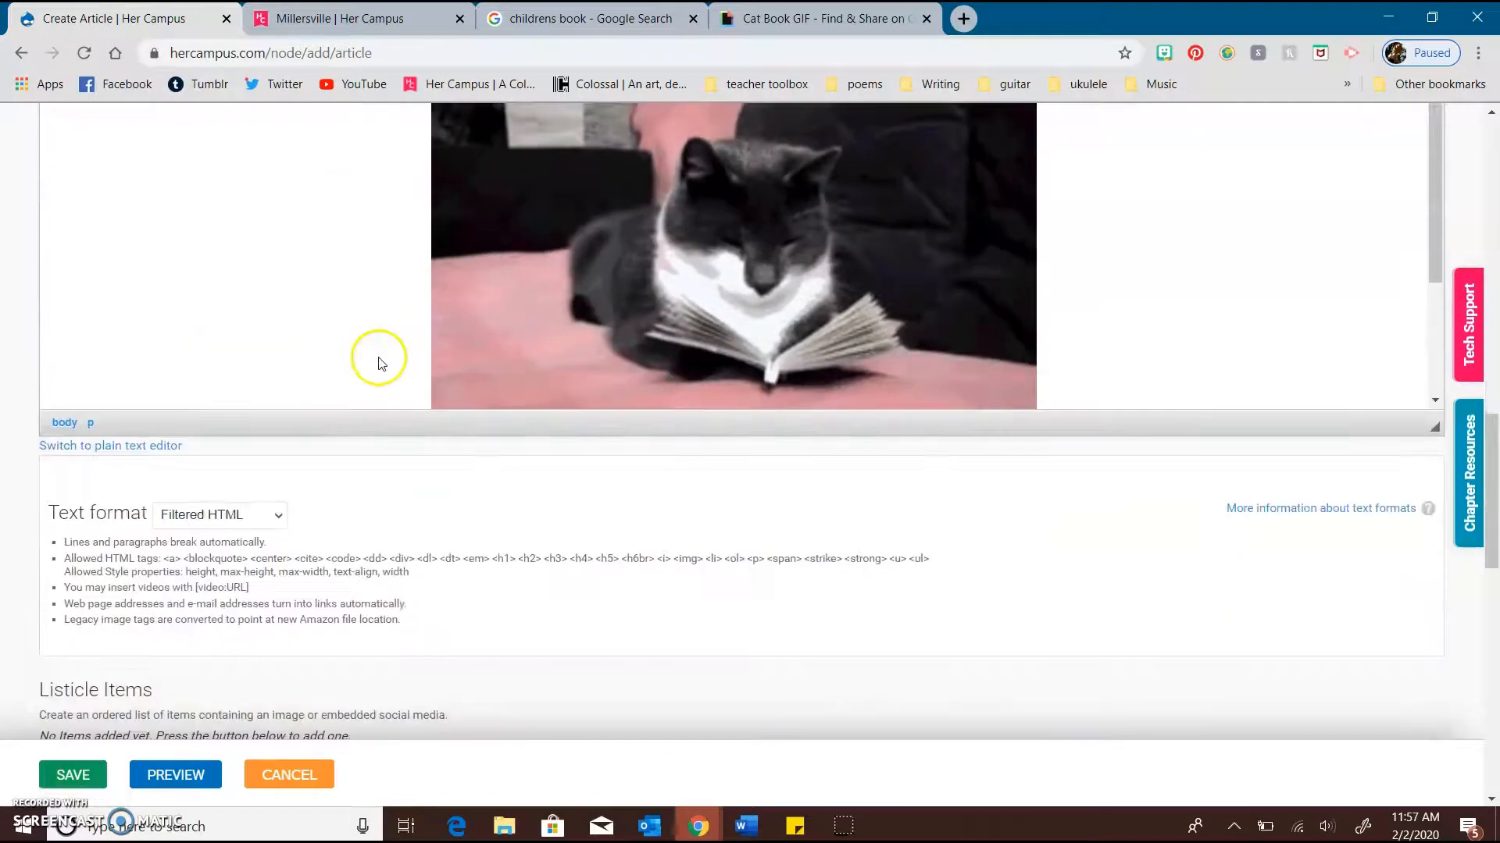
pyautogui.scroll(-5, 297, 552)
pyautogui.scroll(1, 278, 301)
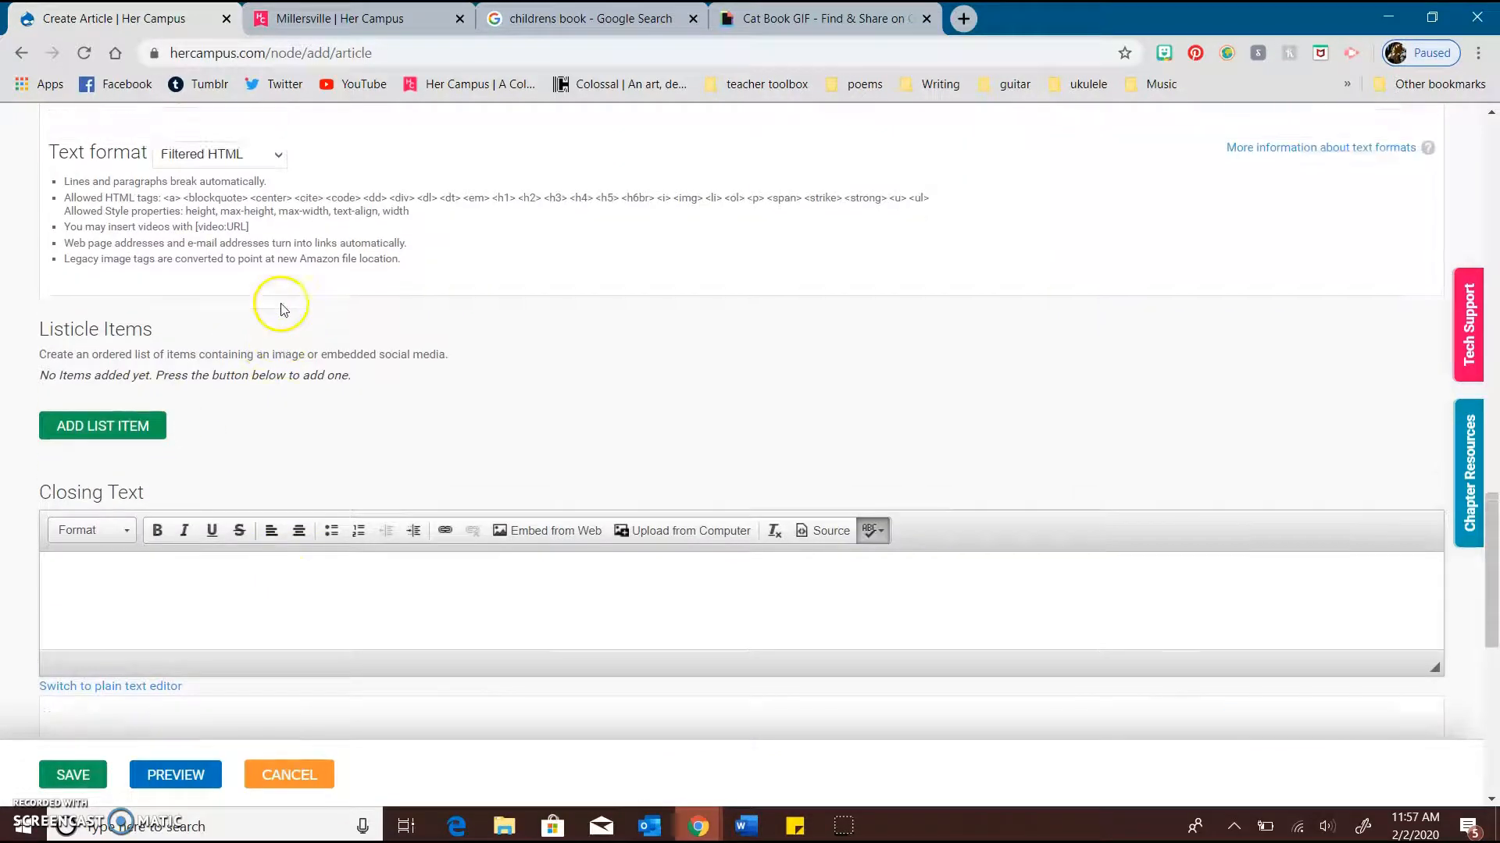
pyautogui.moveTo(435, 289); pyautogui.dragTo(118, 184)
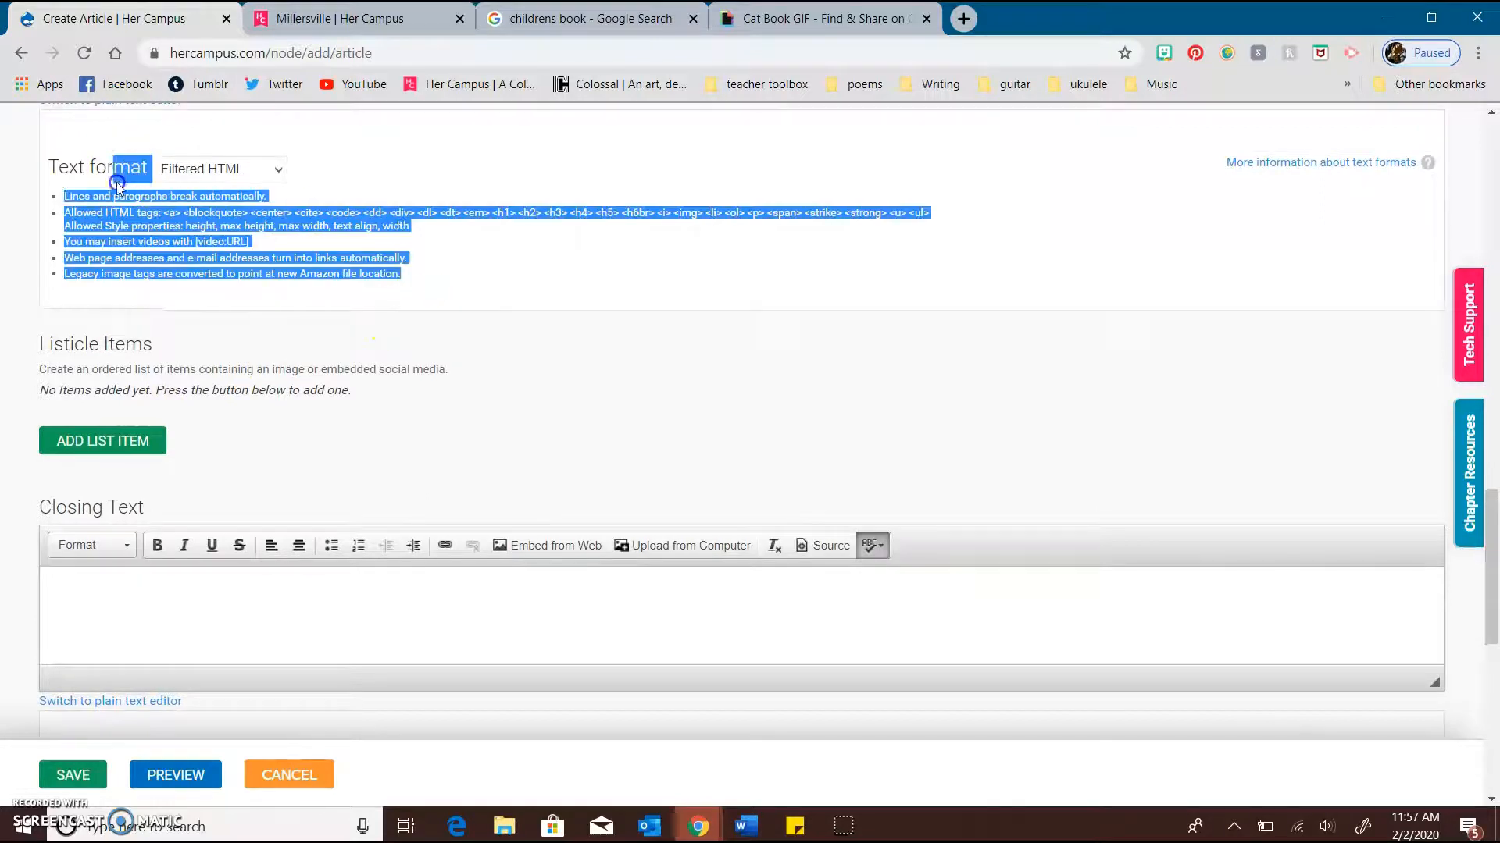
pyautogui.click(238, 332)
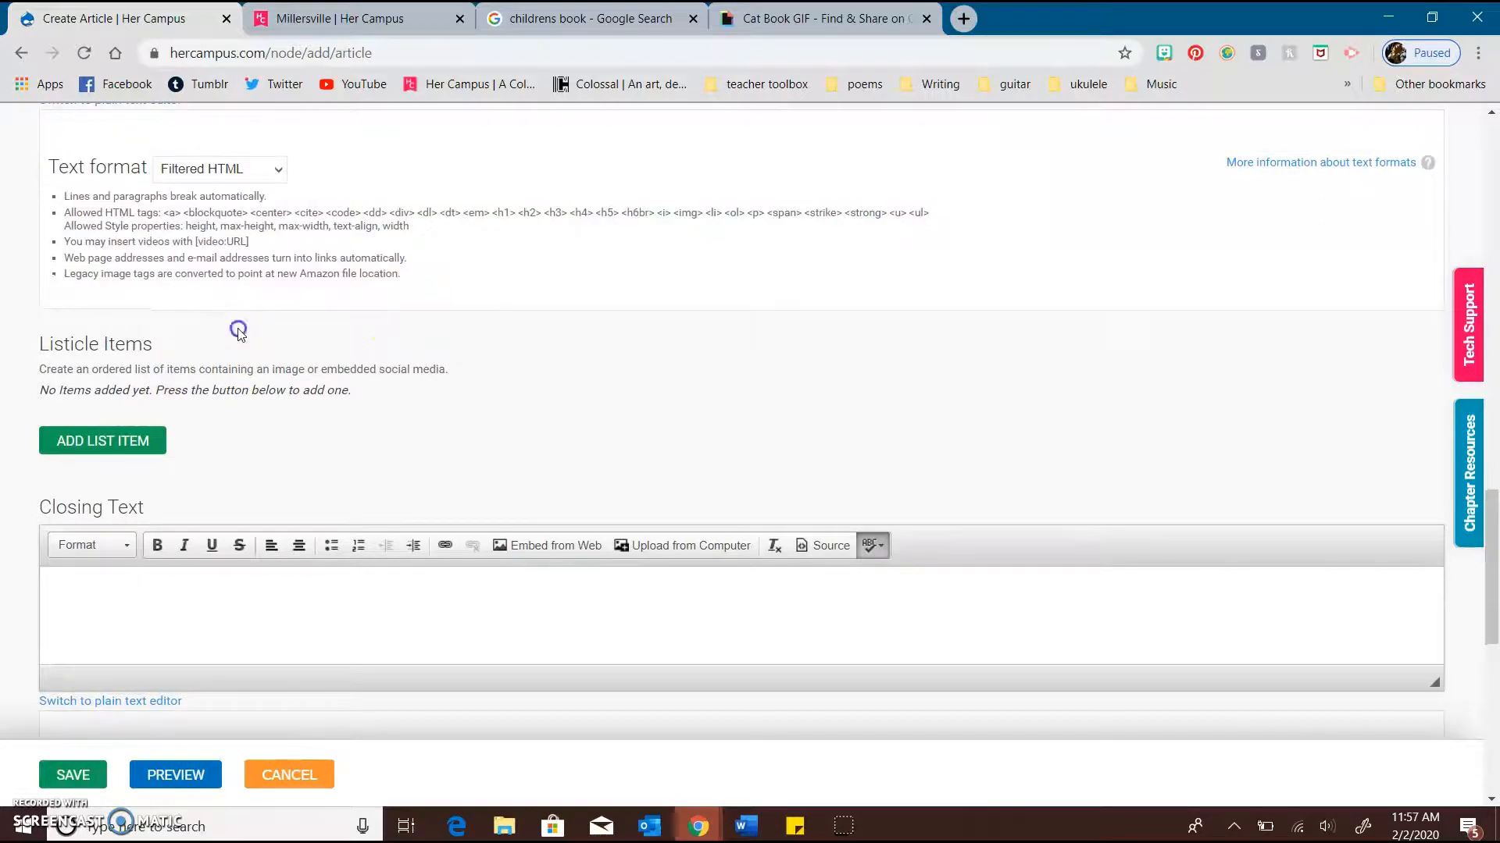
# Add a first list item under Listicle Items, and show its title, media and textual content fields
pyautogui.click(134, 442)
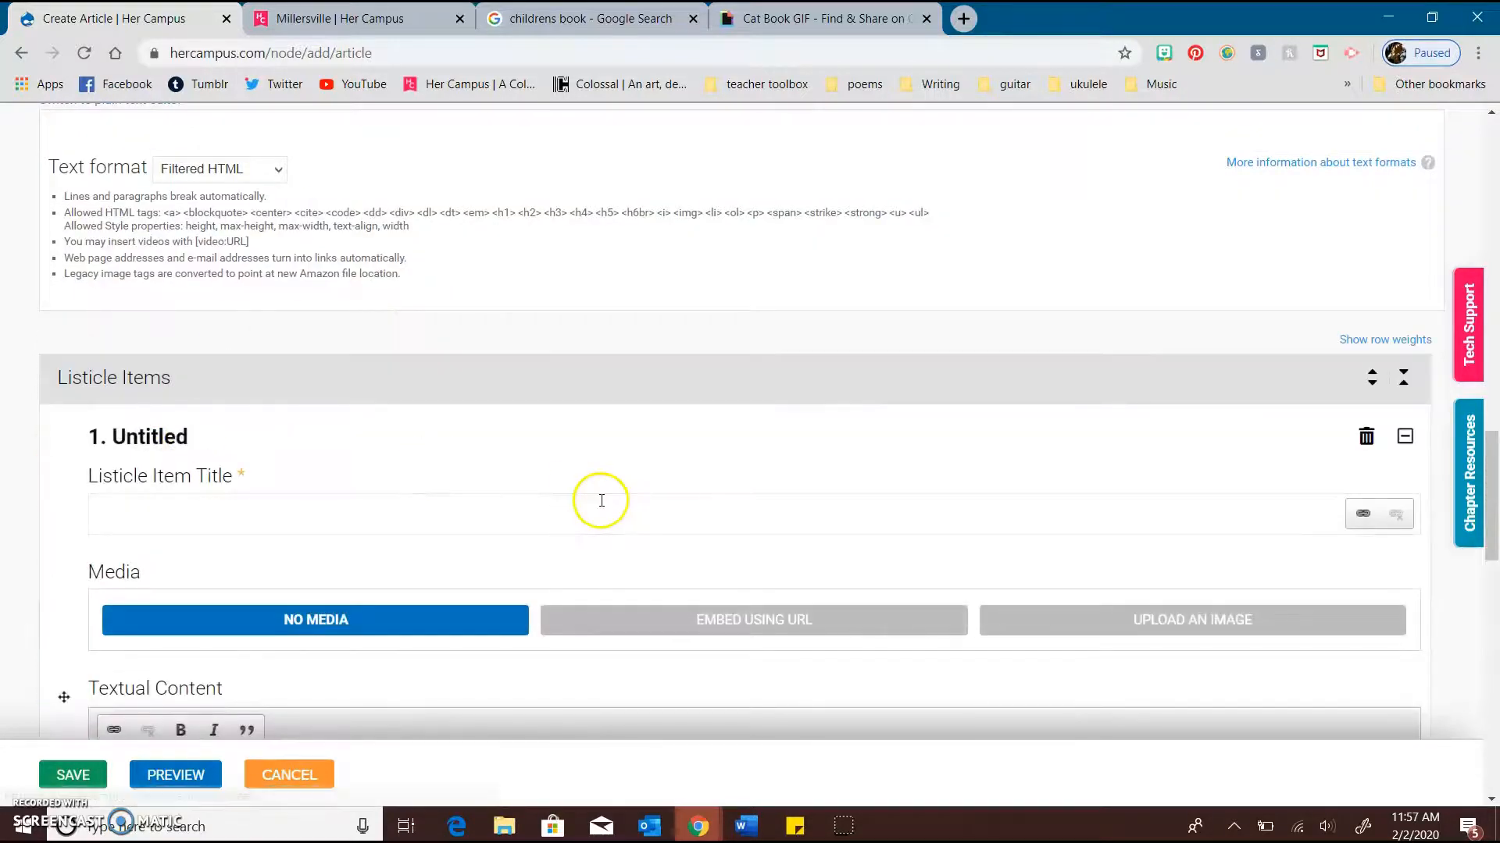
pyautogui.scroll(-3, 598, 498)
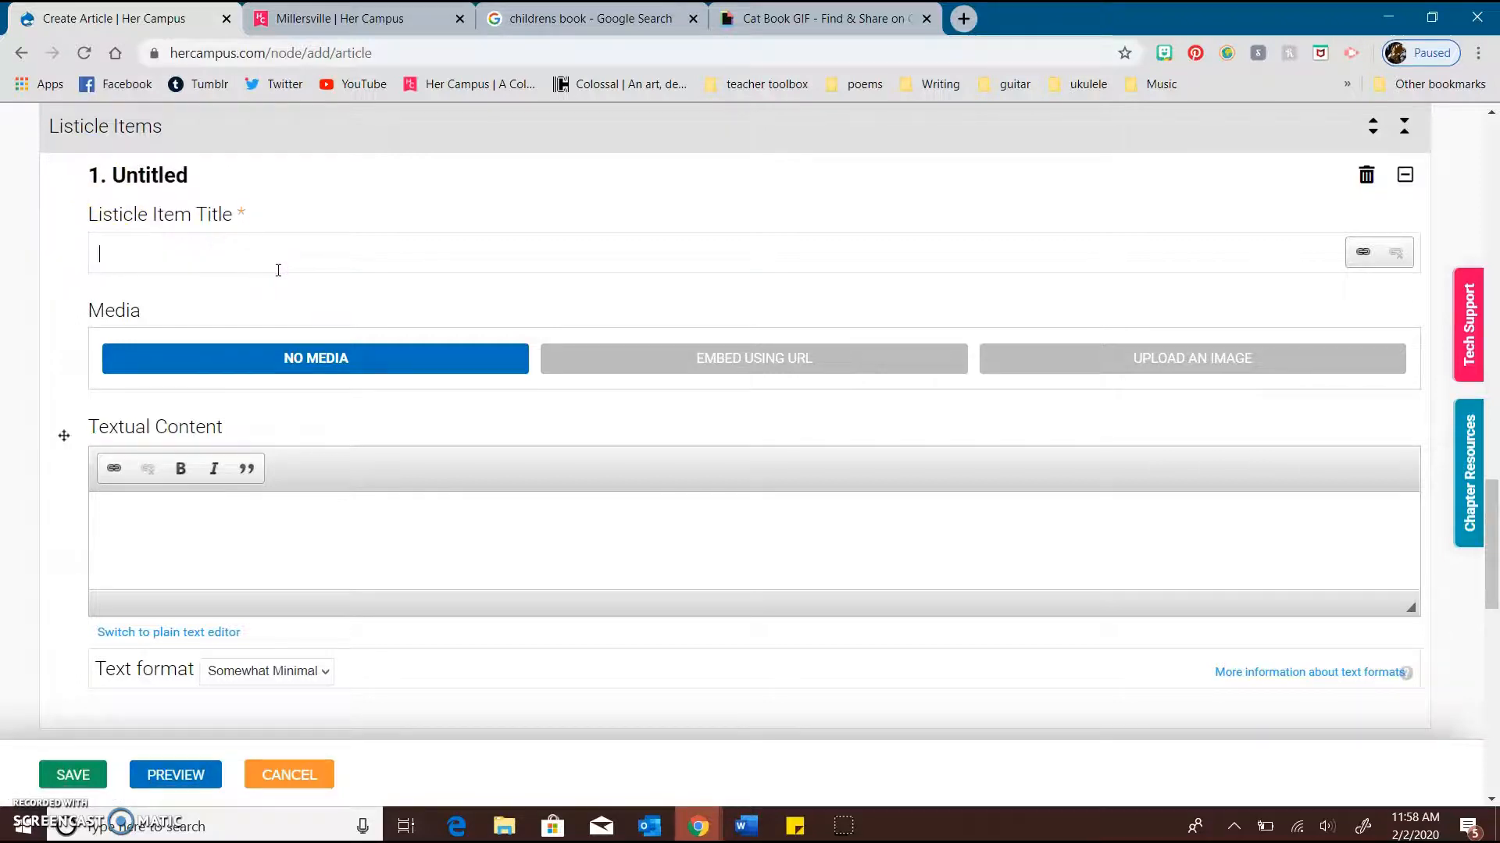
pyautogui.scroll(-1, 312, 266)
pyautogui.click(363, 261)
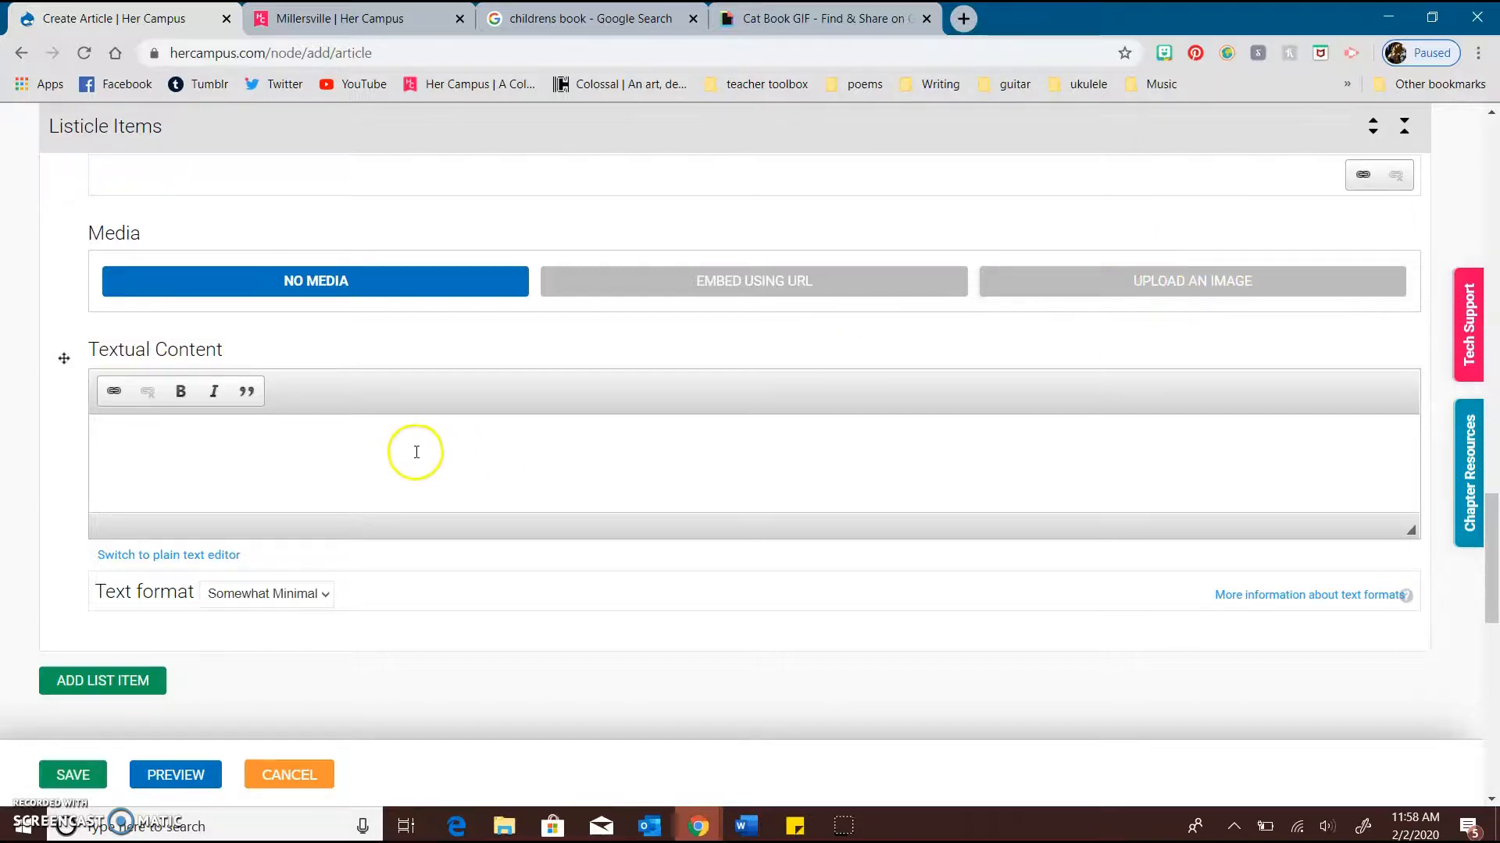
pyautogui.click(394, 441)
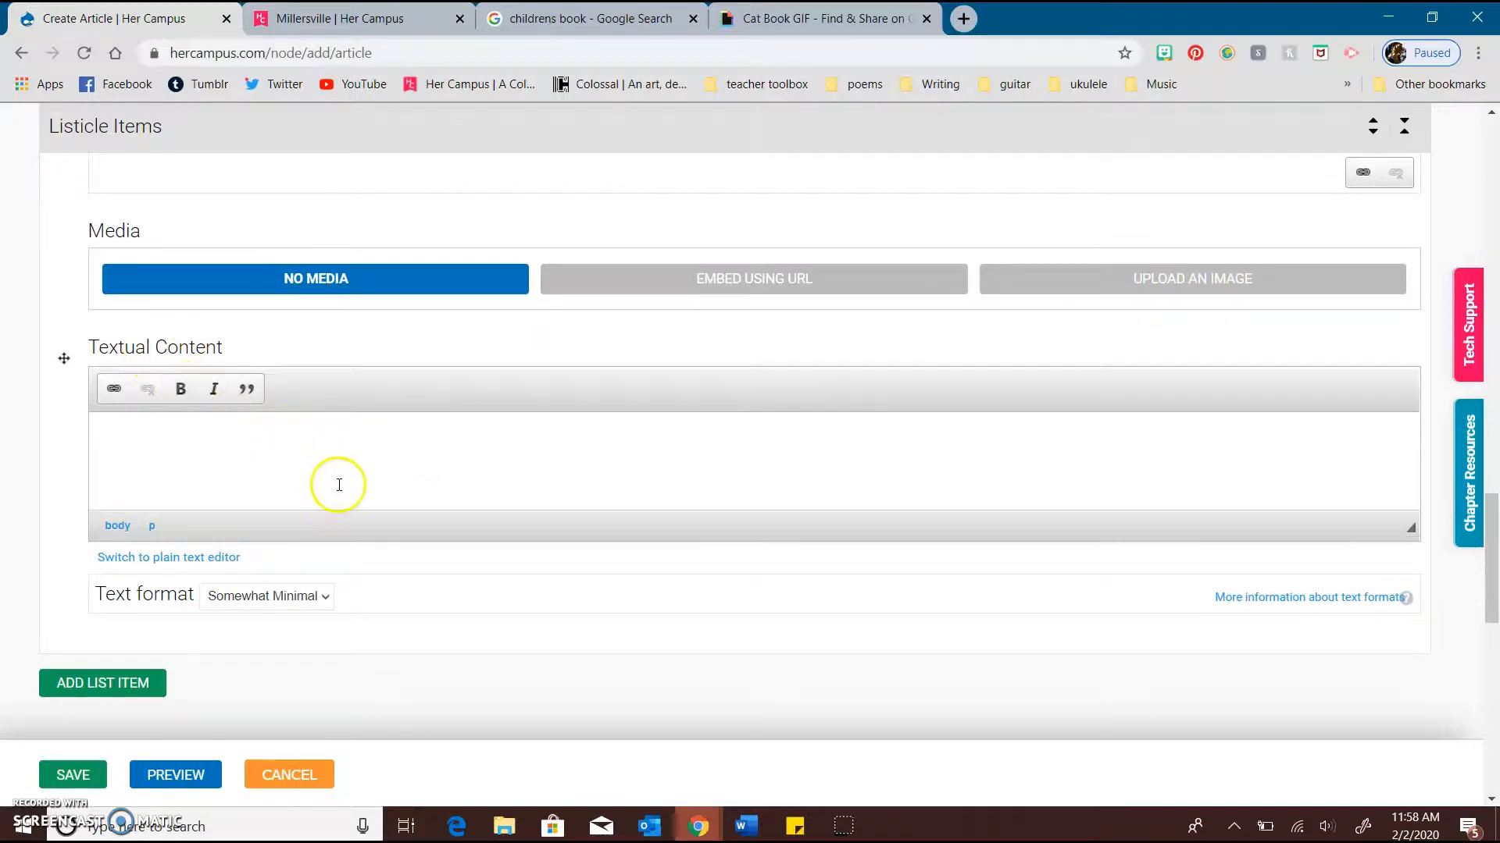
# Show the Closing Text editor and its help note, along with the Location and Revision information sections
pyautogui.scroll(-1, 335, 485)
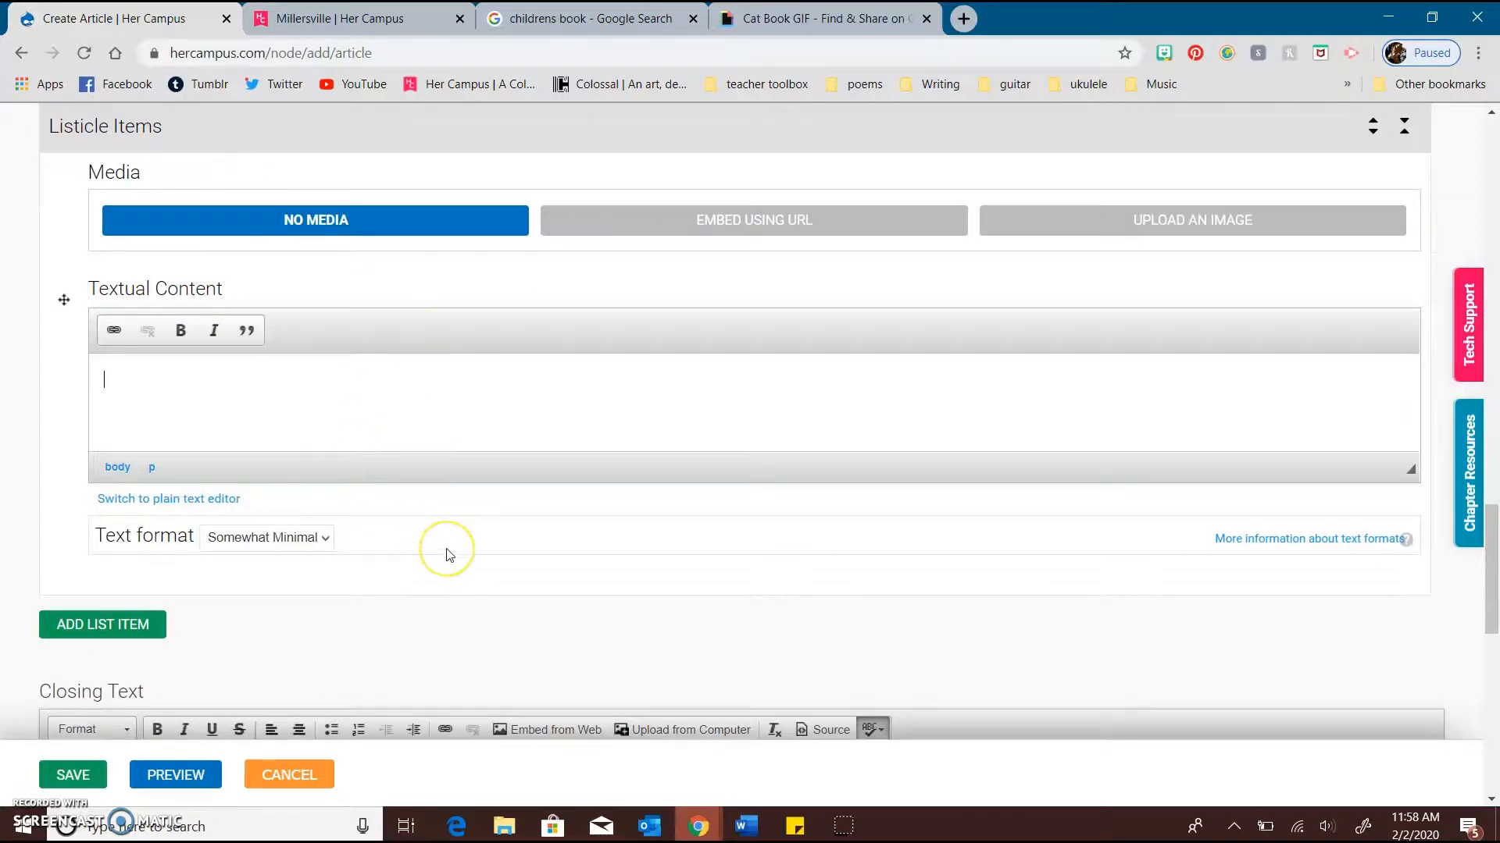
pyautogui.scroll(-4, 447, 553)
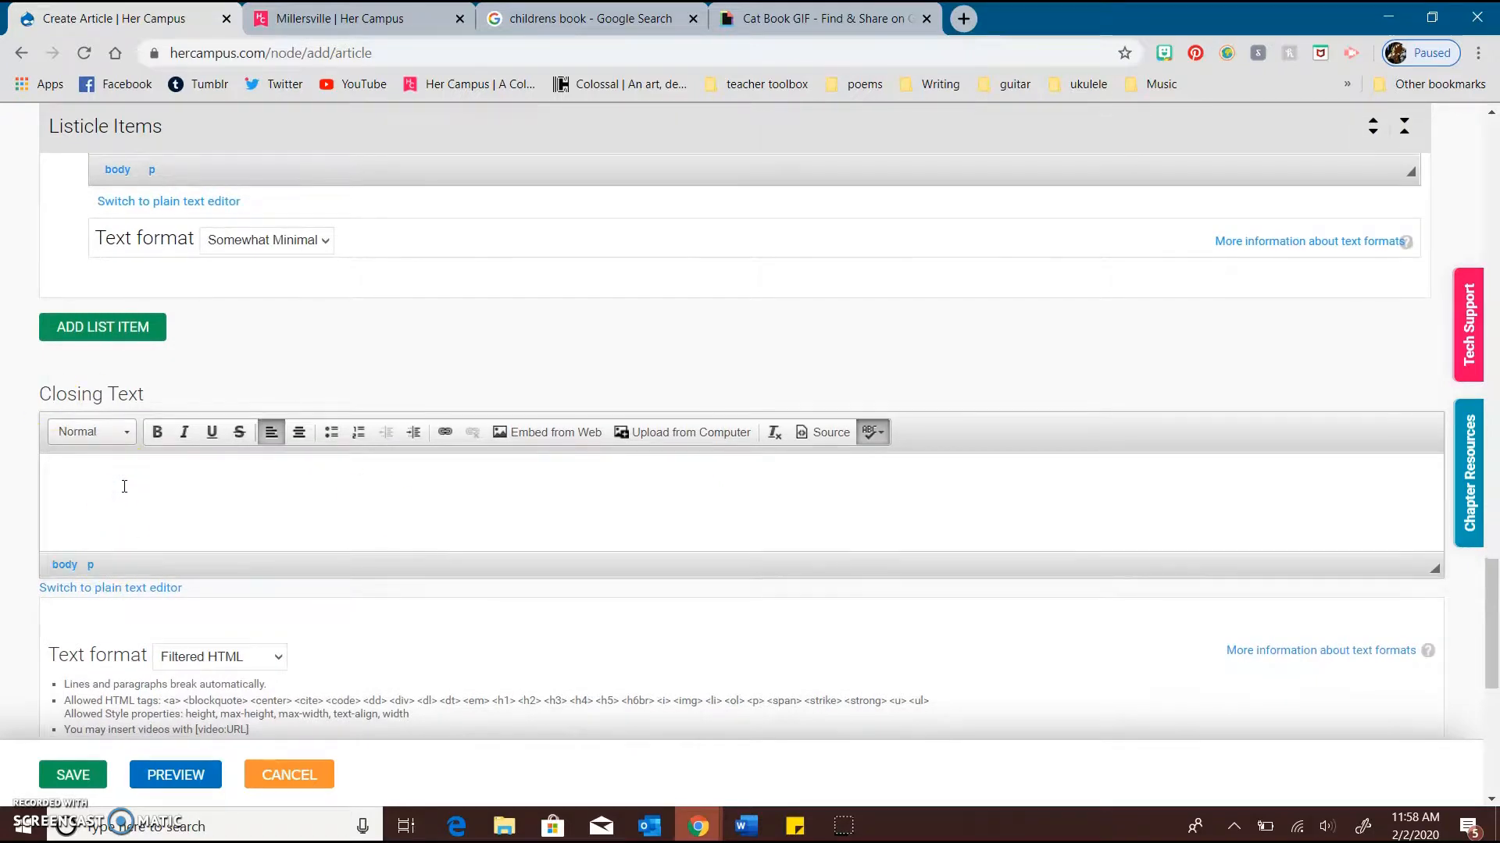
pyautogui.scroll(-7, 125, 487)
pyautogui.click(285, 281)
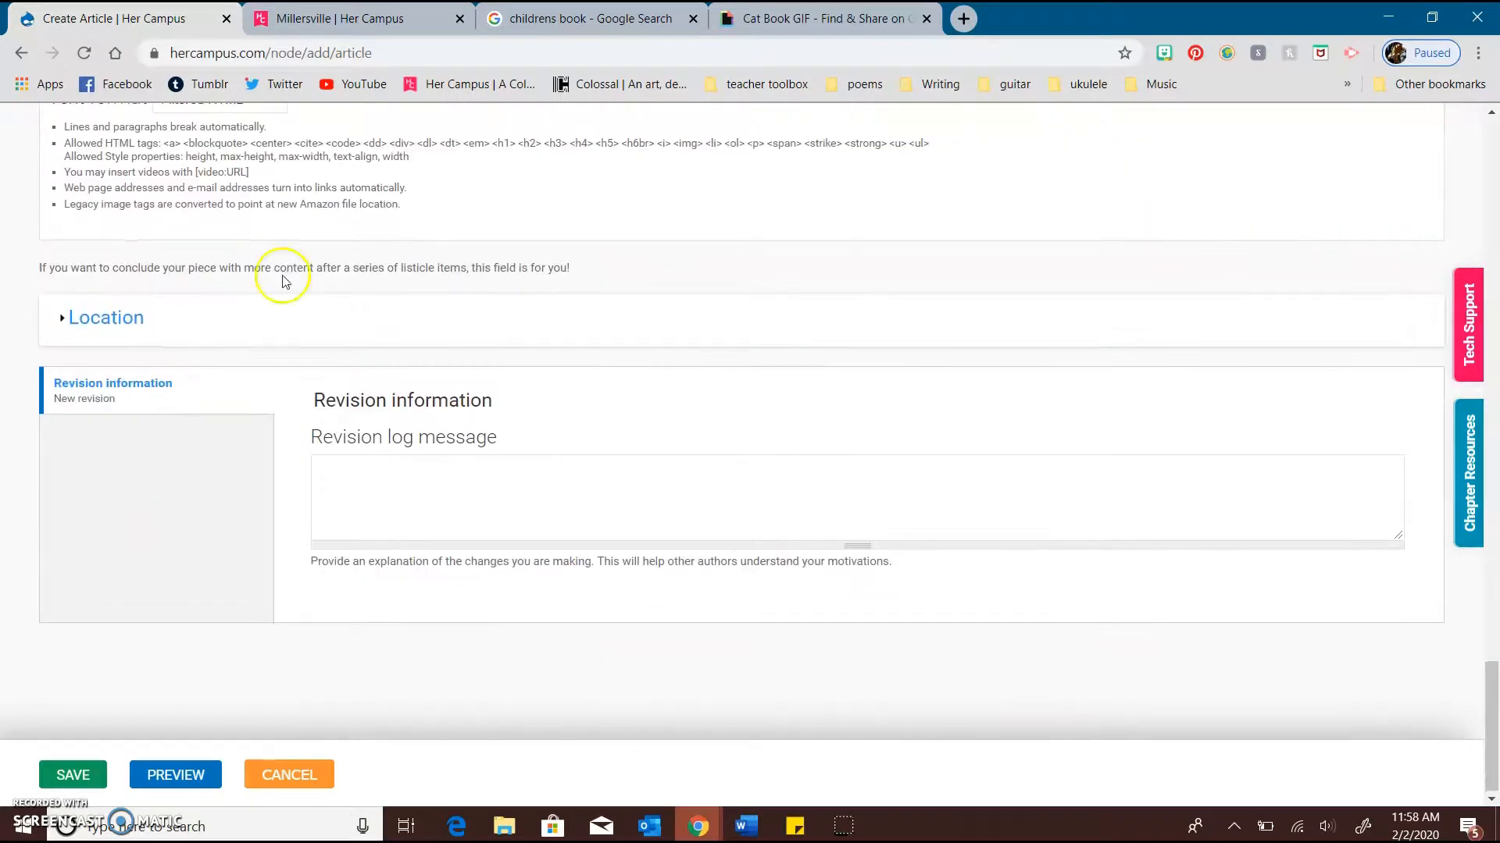
# Review the whole article form from the title and author to the closing text, highlighting the Listicle Intro heading
pyautogui.scroll(20, 387, 395)
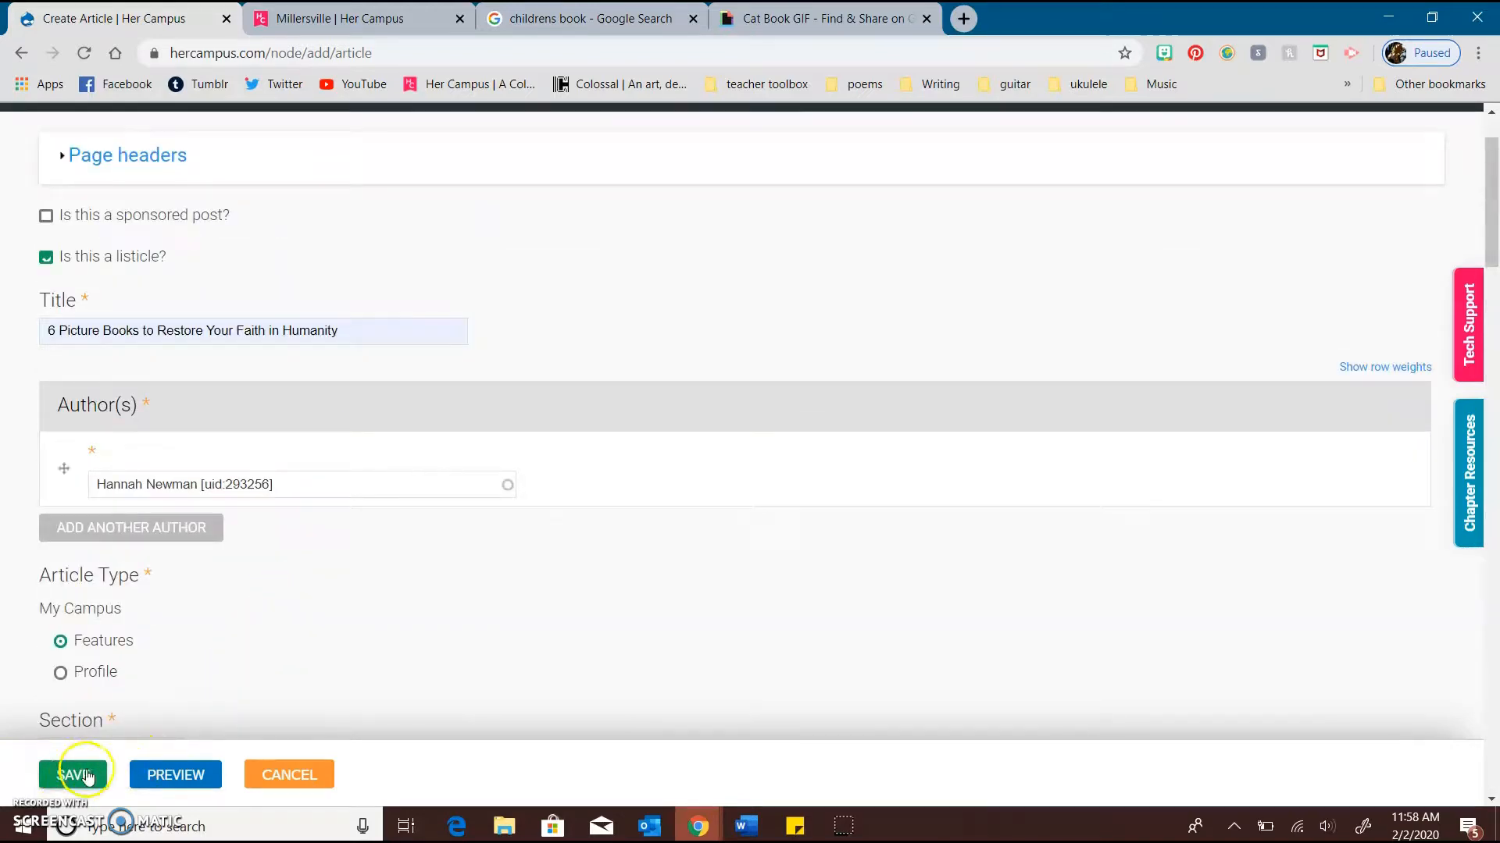
pyautogui.scroll(-10, 280, 666)
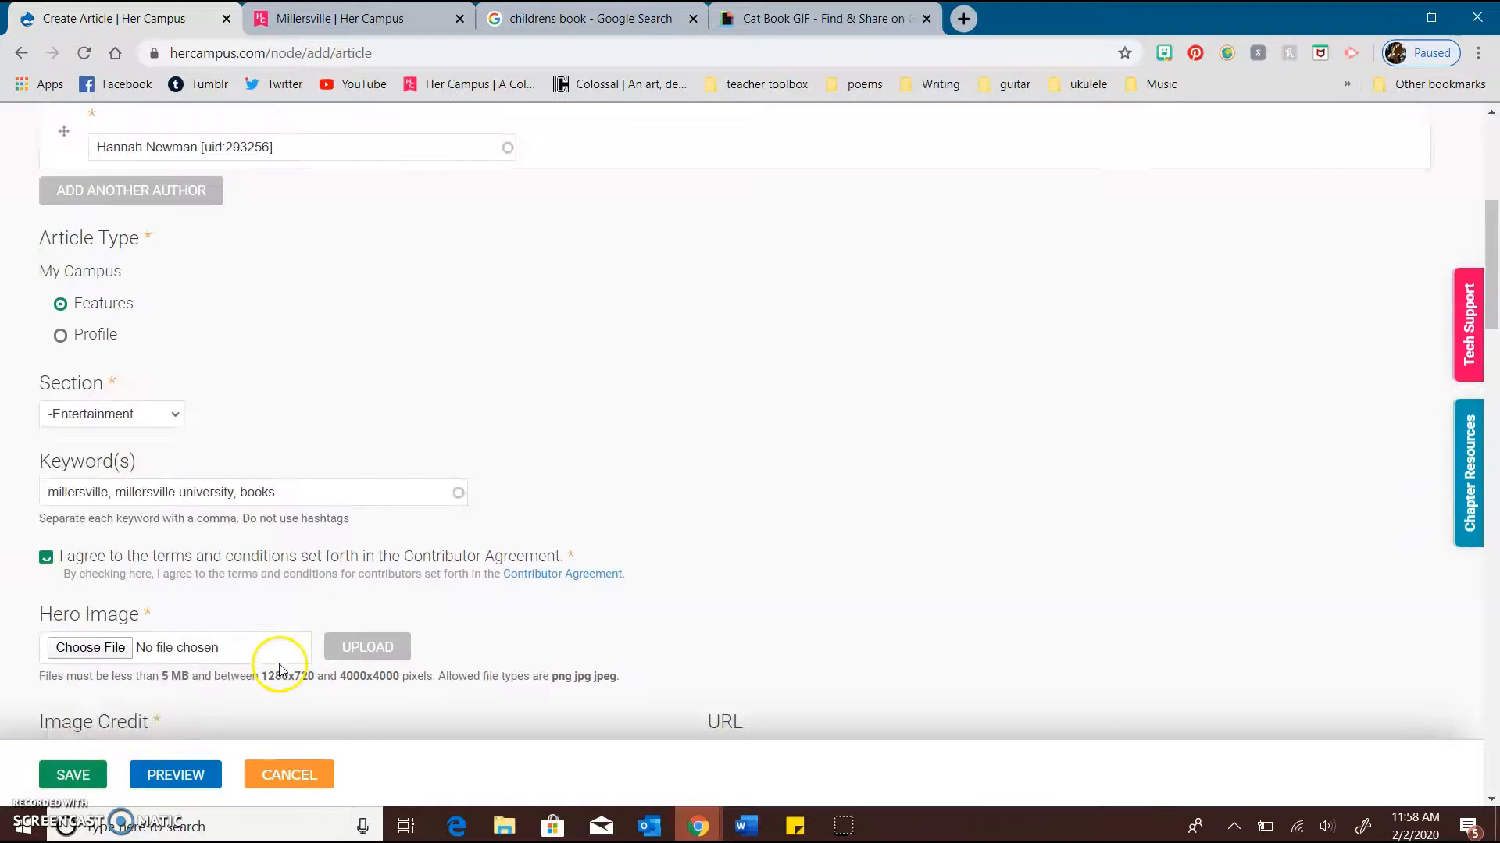
pyautogui.scroll(-3, 497, 385)
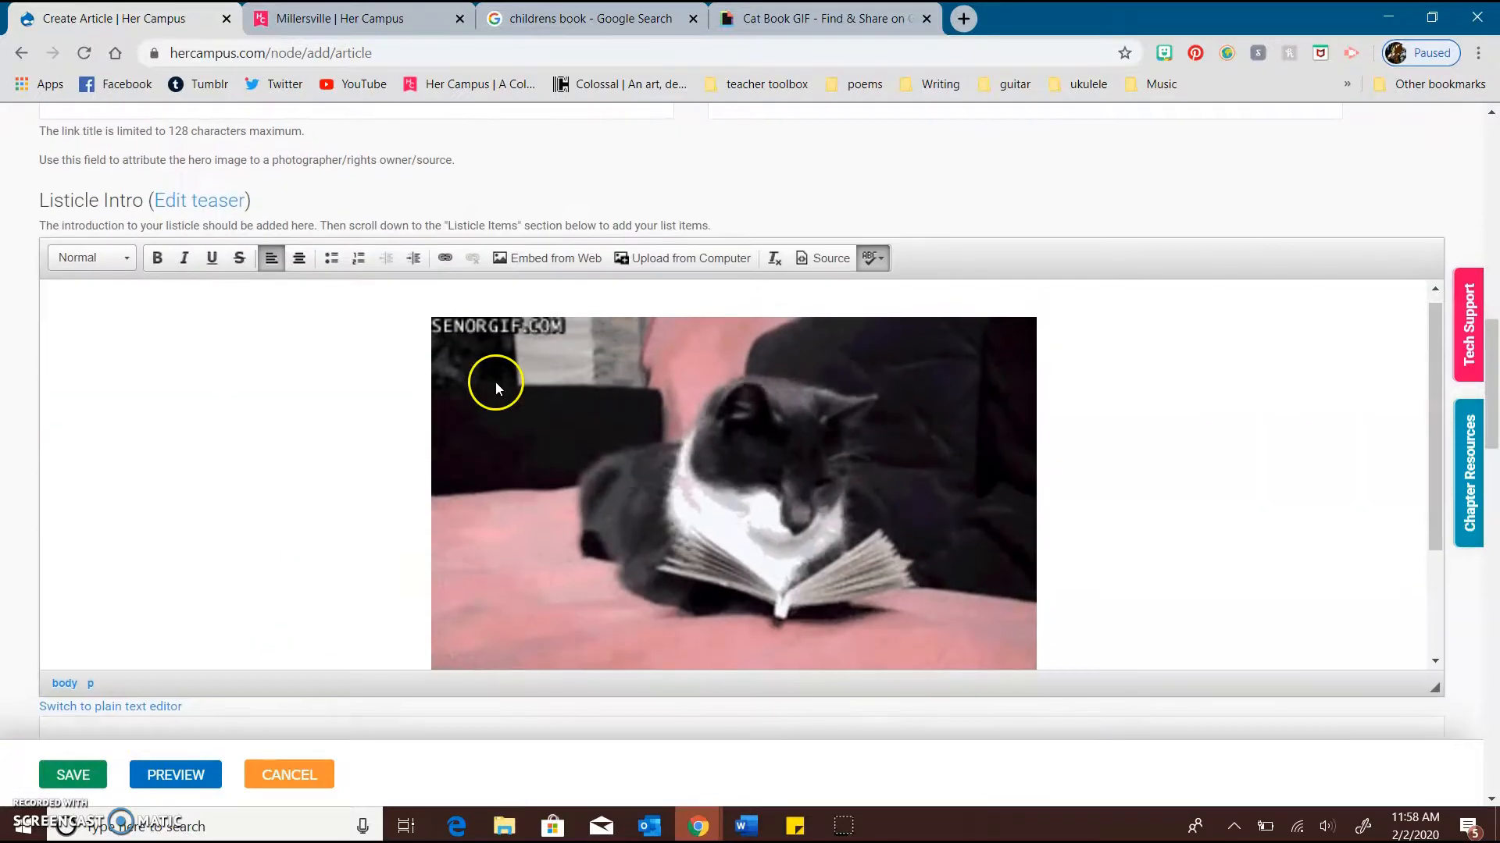
pyautogui.click(144, 413)
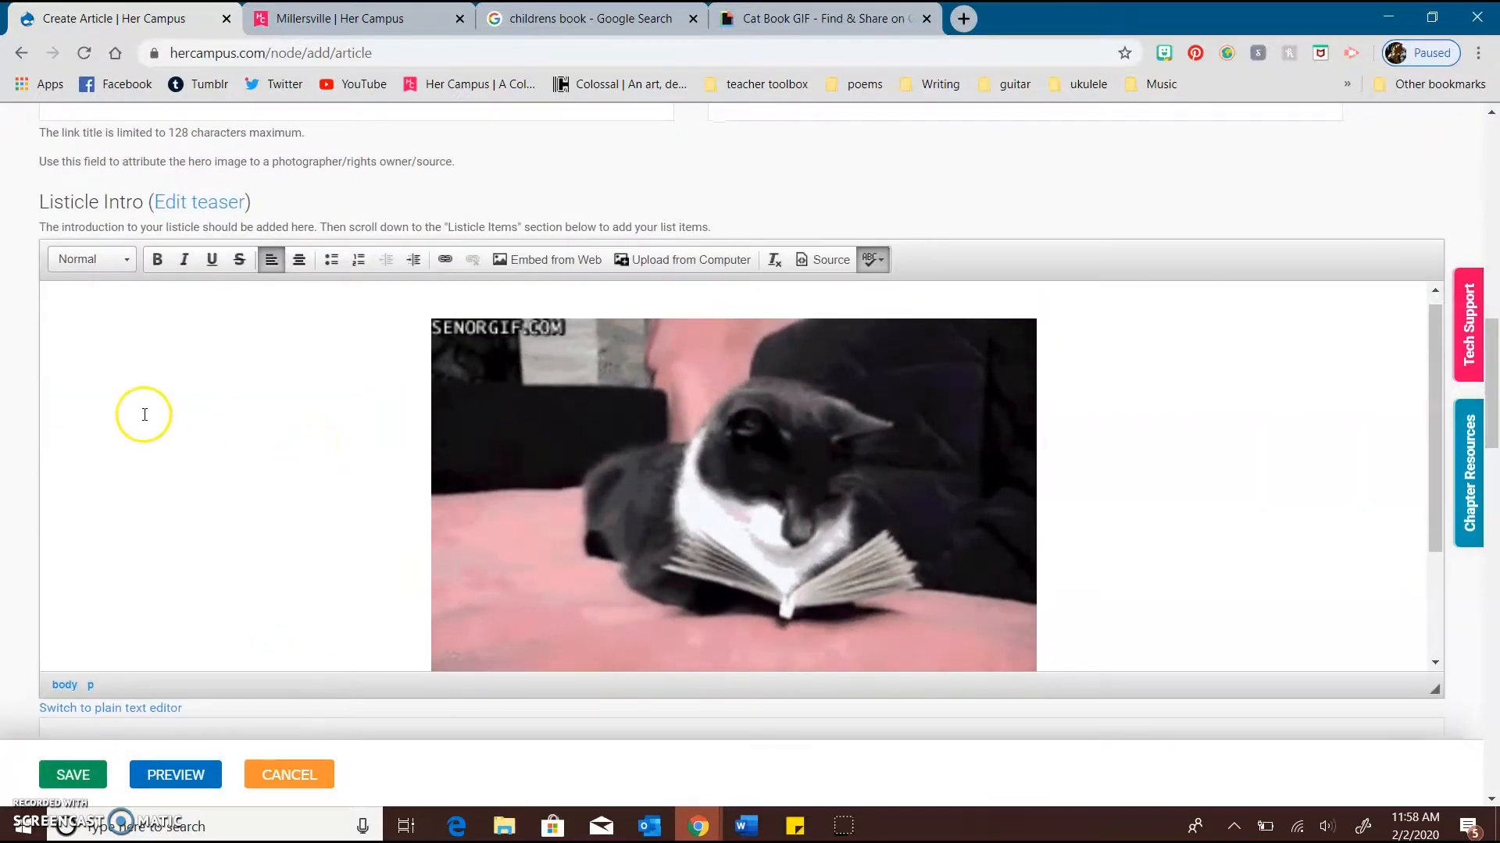
pyautogui.scroll(-2, 146, 414)
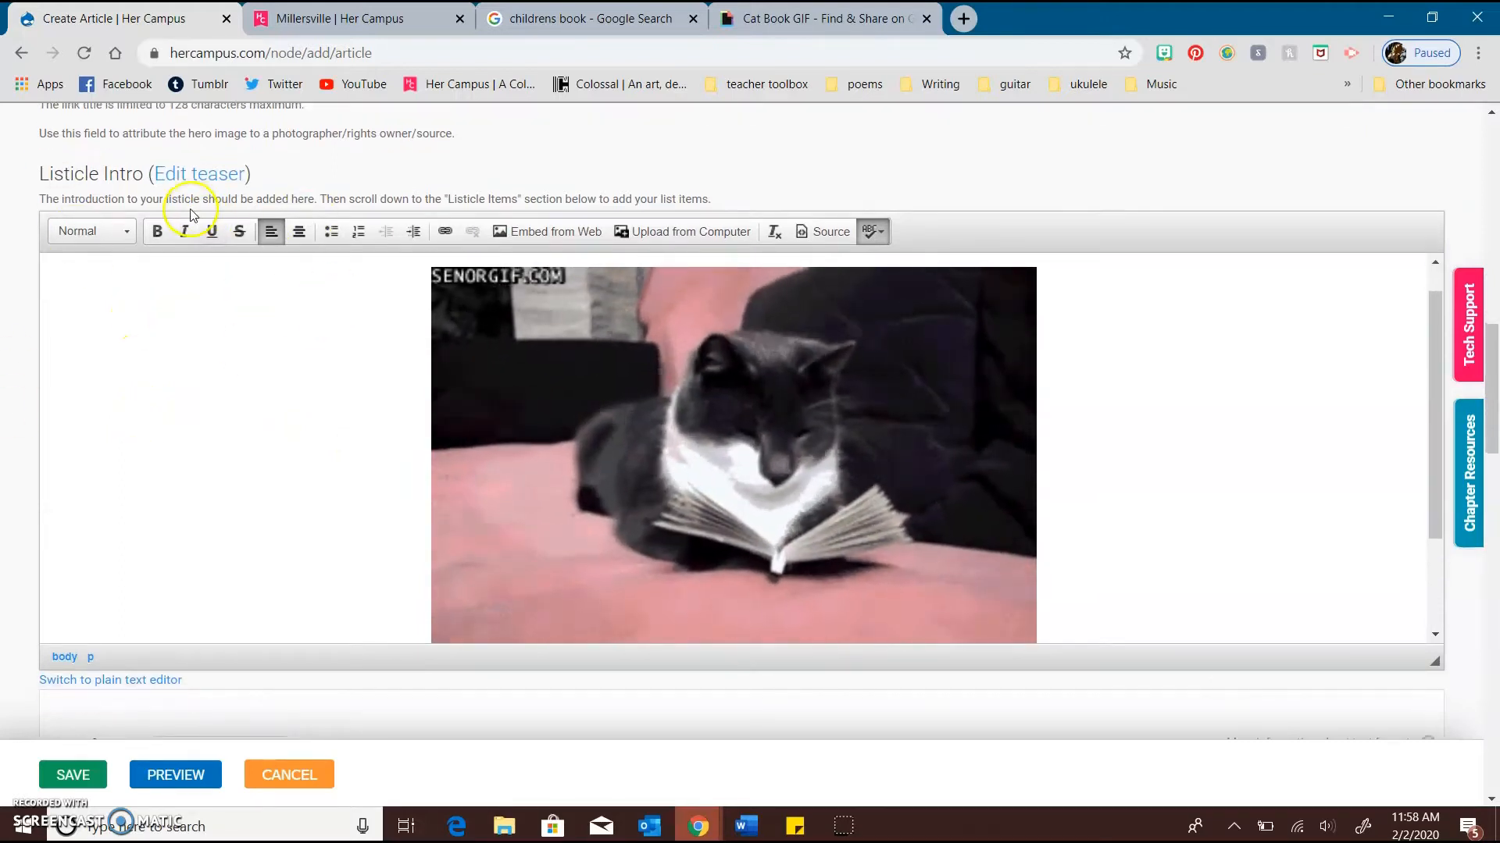
pyautogui.moveTo(129, 174); pyautogui.dragTo(32, 176)
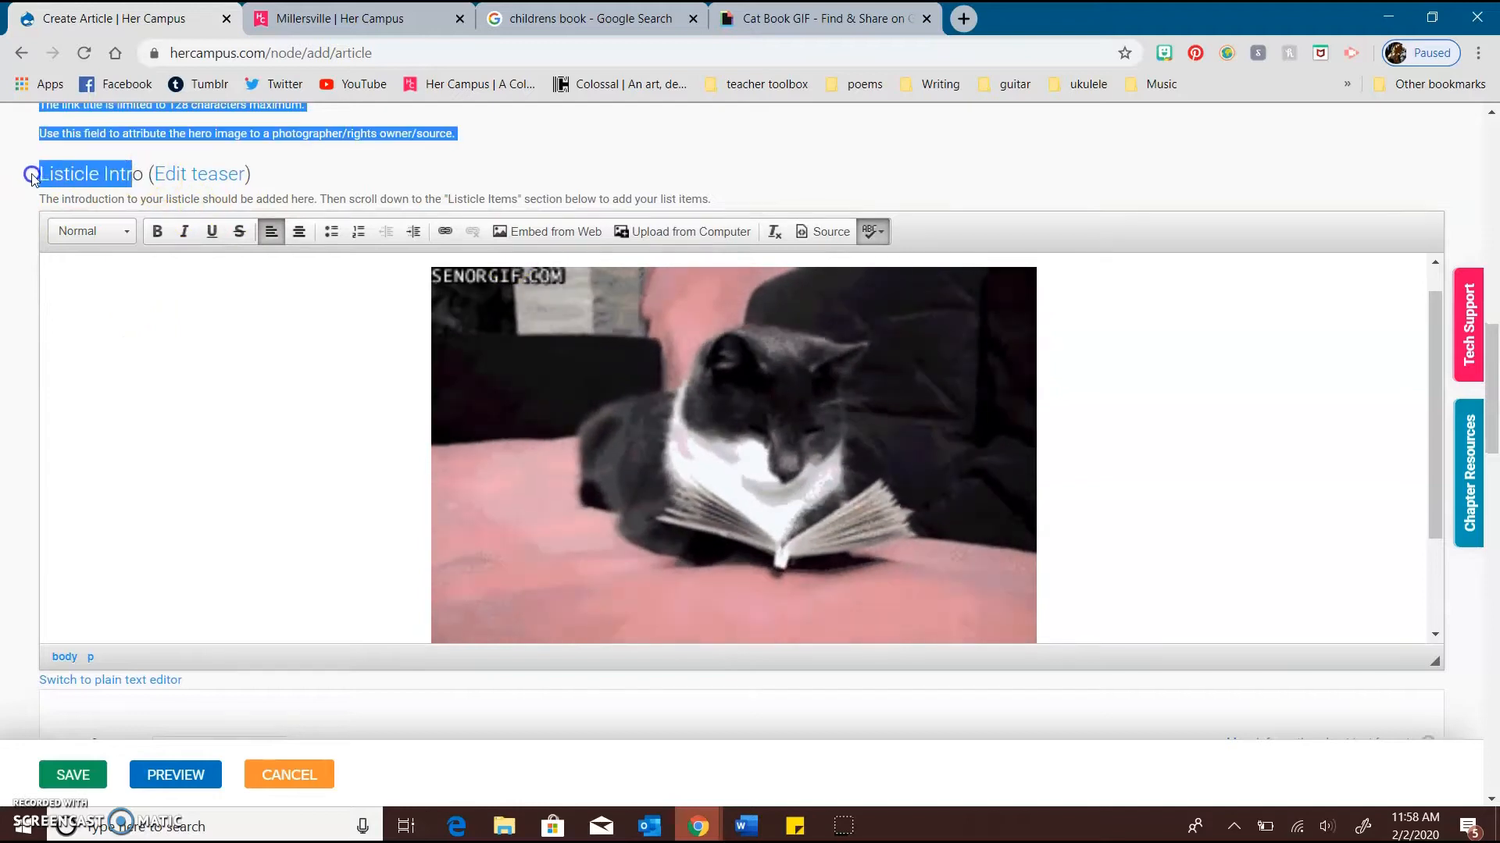
pyautogui.click(11, 303)
pyautogui.scroll(-10, 9, 304)
pyautogui.scroll(-4, 206, 299)
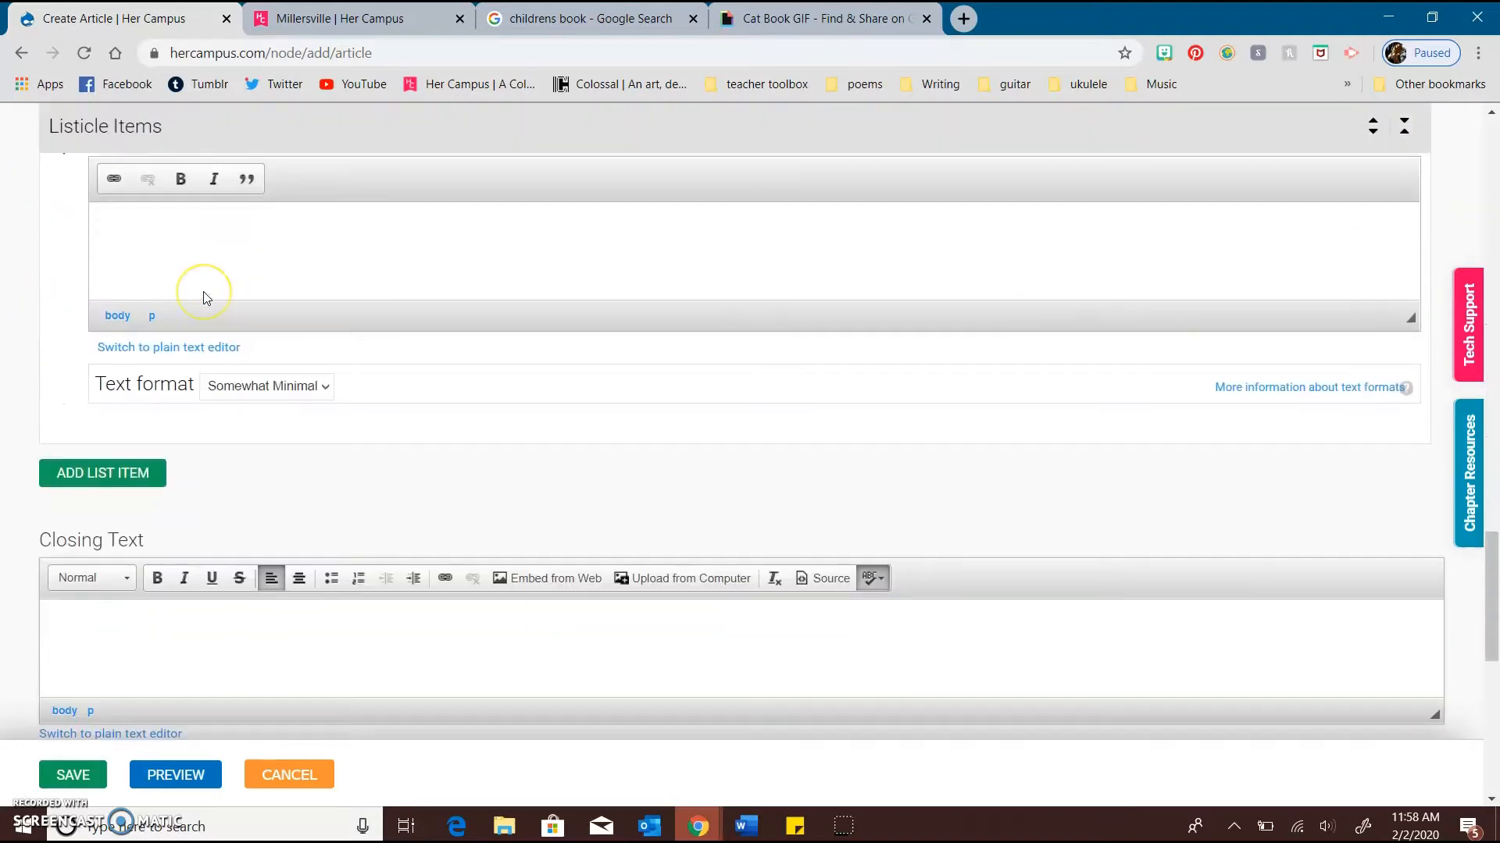
pyautogui.scroll(20, 206, 298)
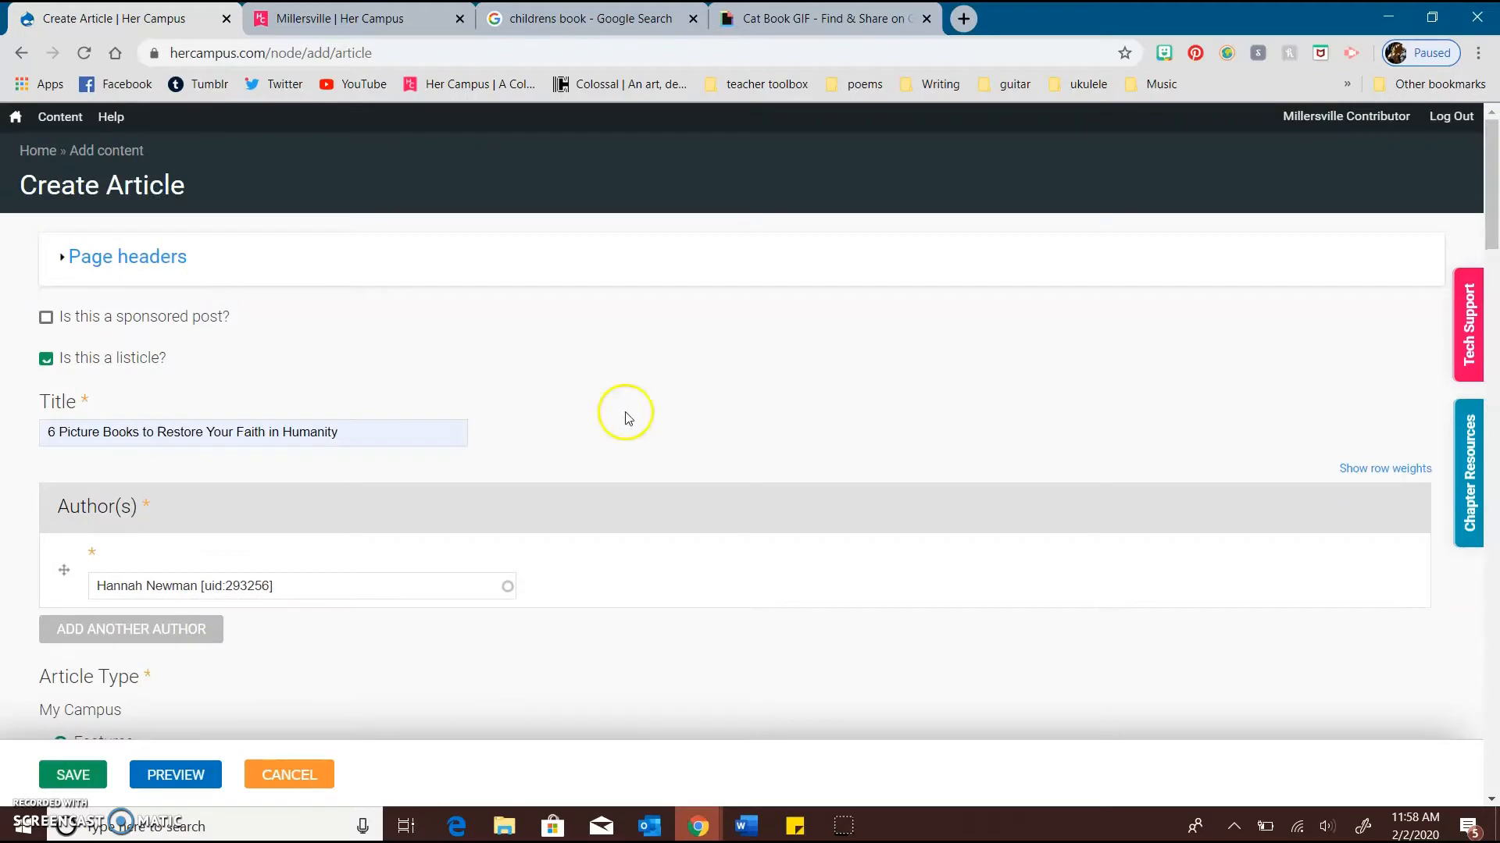